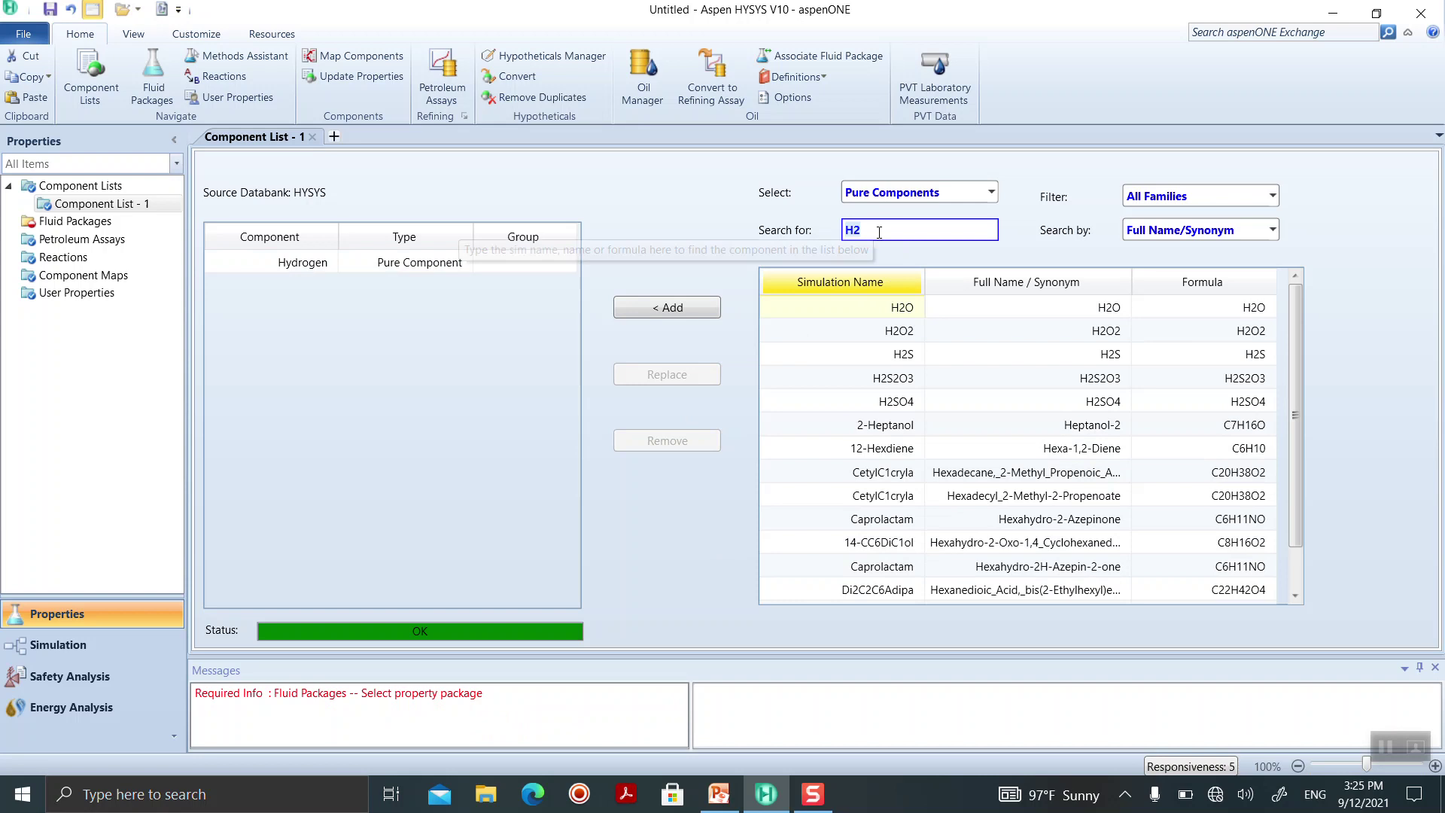
- Try to find methane in the pure component databank by searching for CH4
key("BackSpace")
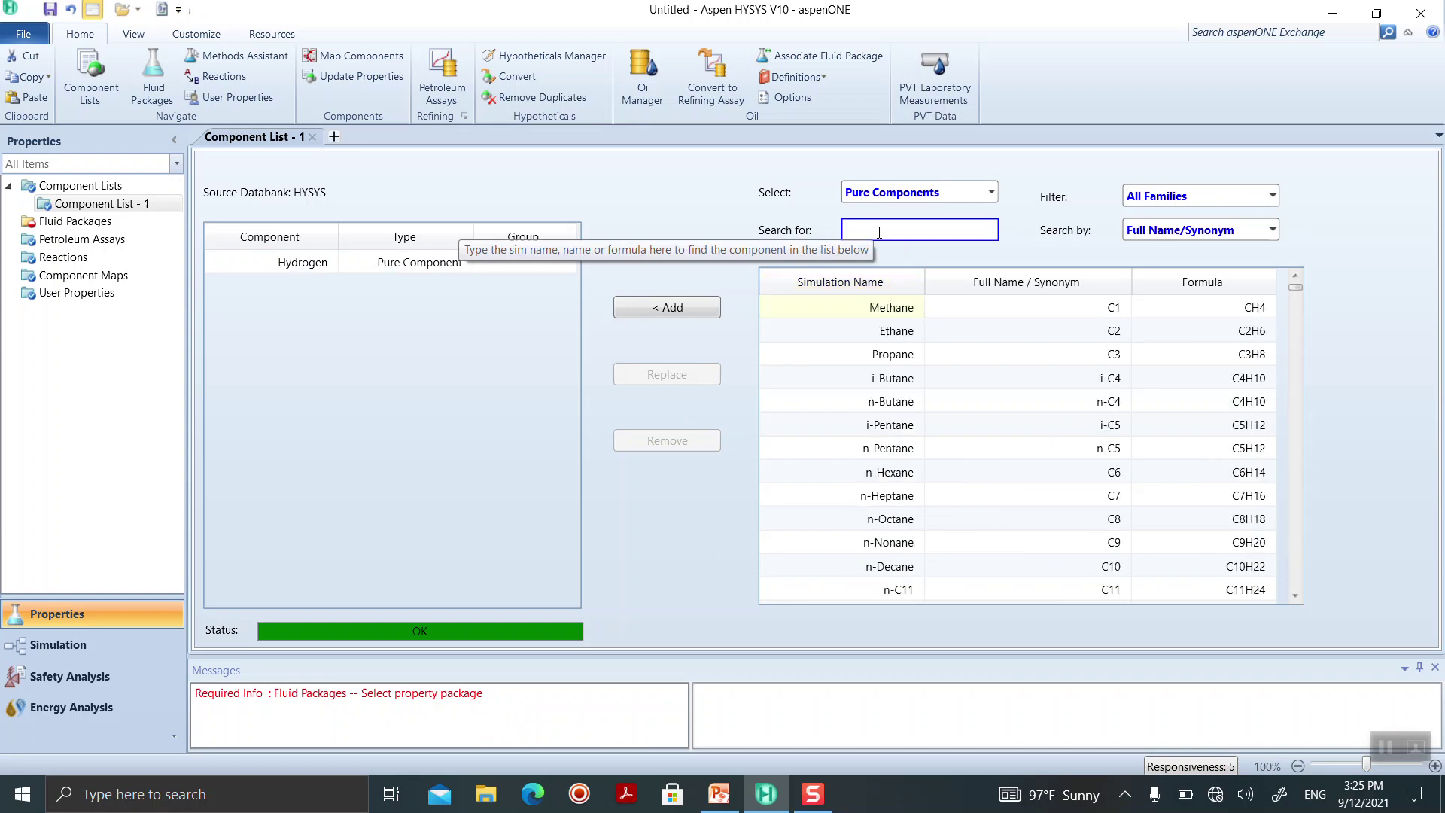
type("CH4")
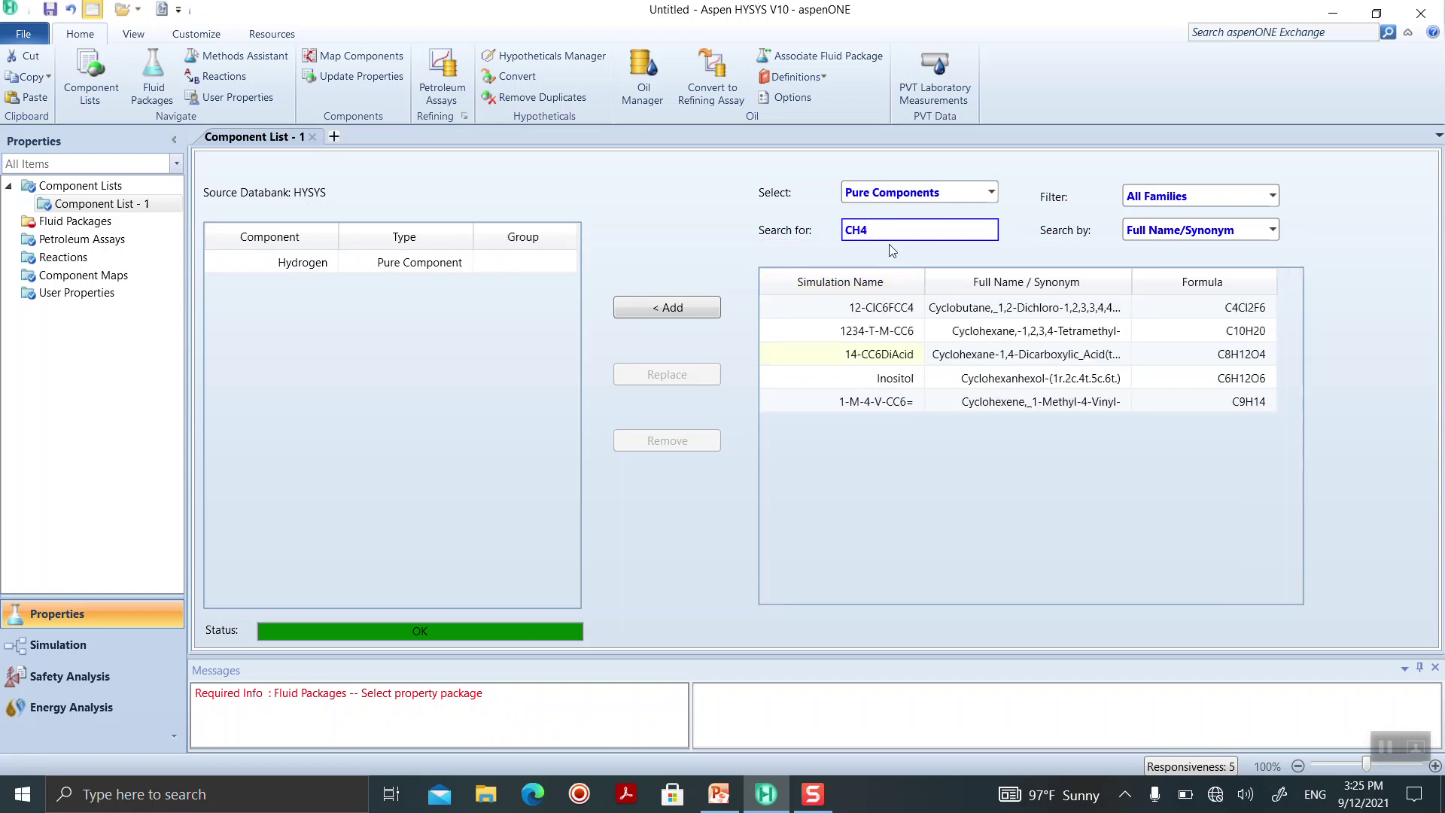
key("BackSpace")
key("BackSpace")
key("BackSpace")
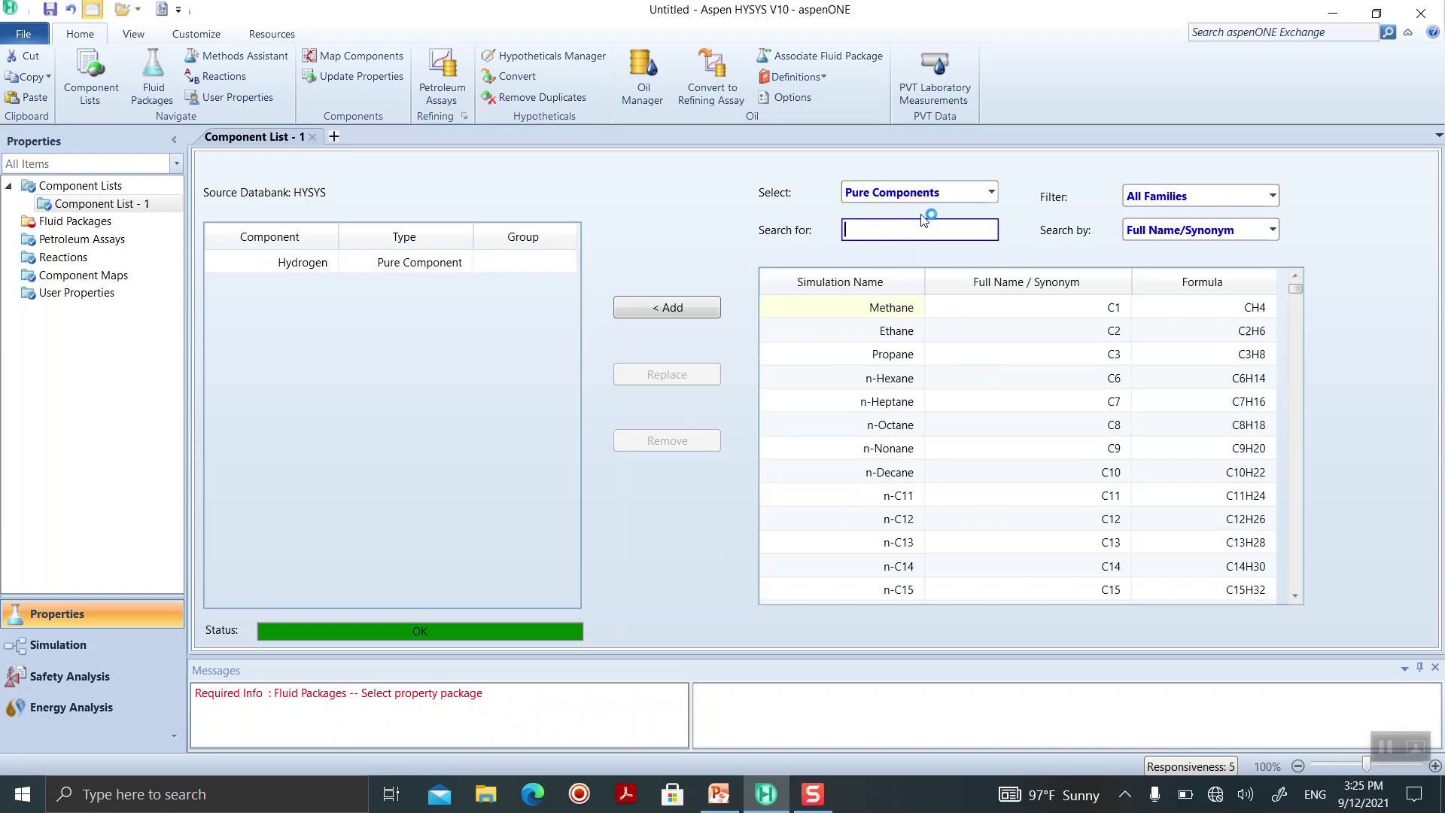
- Search the pure component databank for METHANE and add Methane to Component List - 1
type("ME")
type("TH")
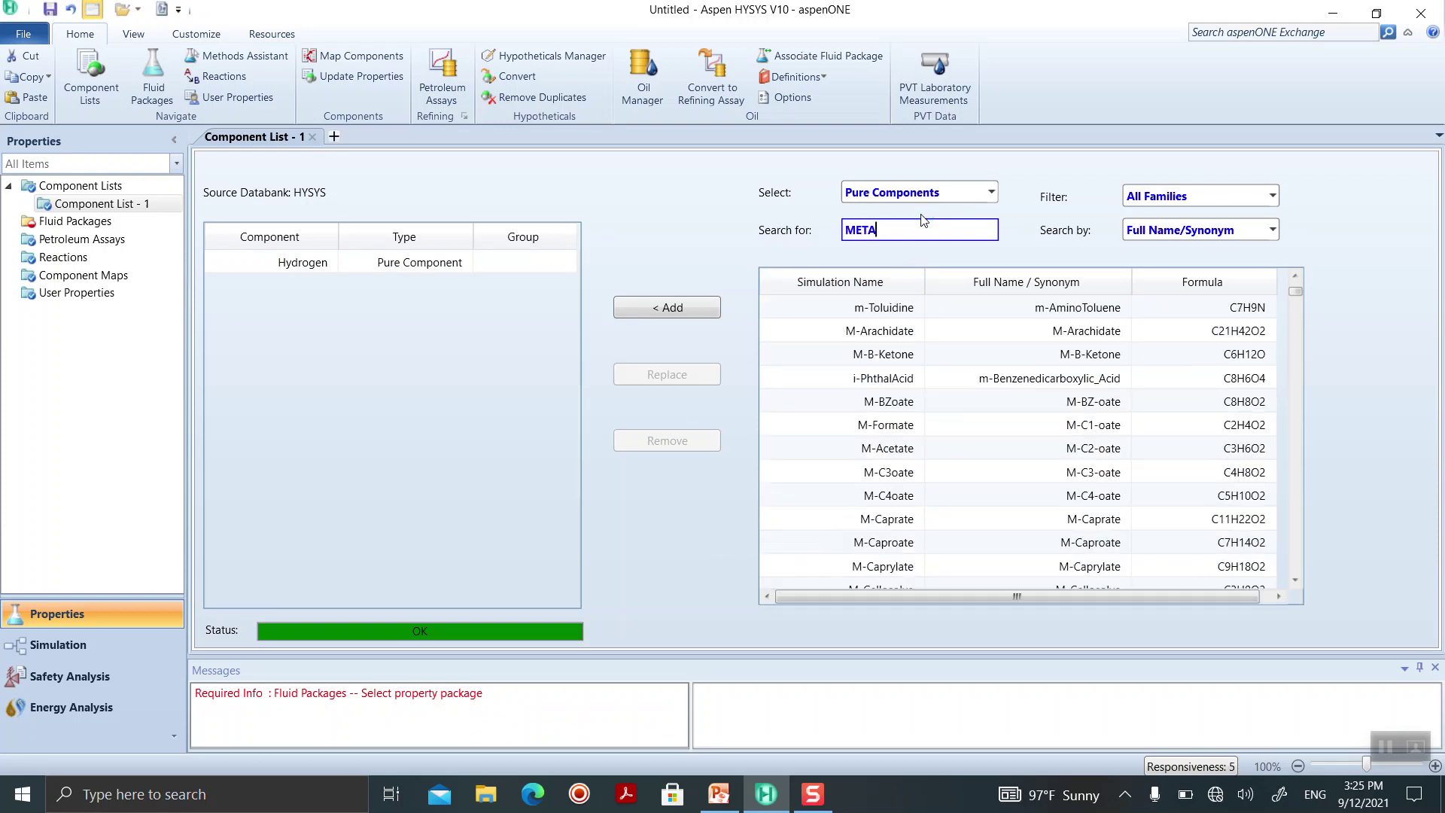
key("BackSpace")
type("HAN")
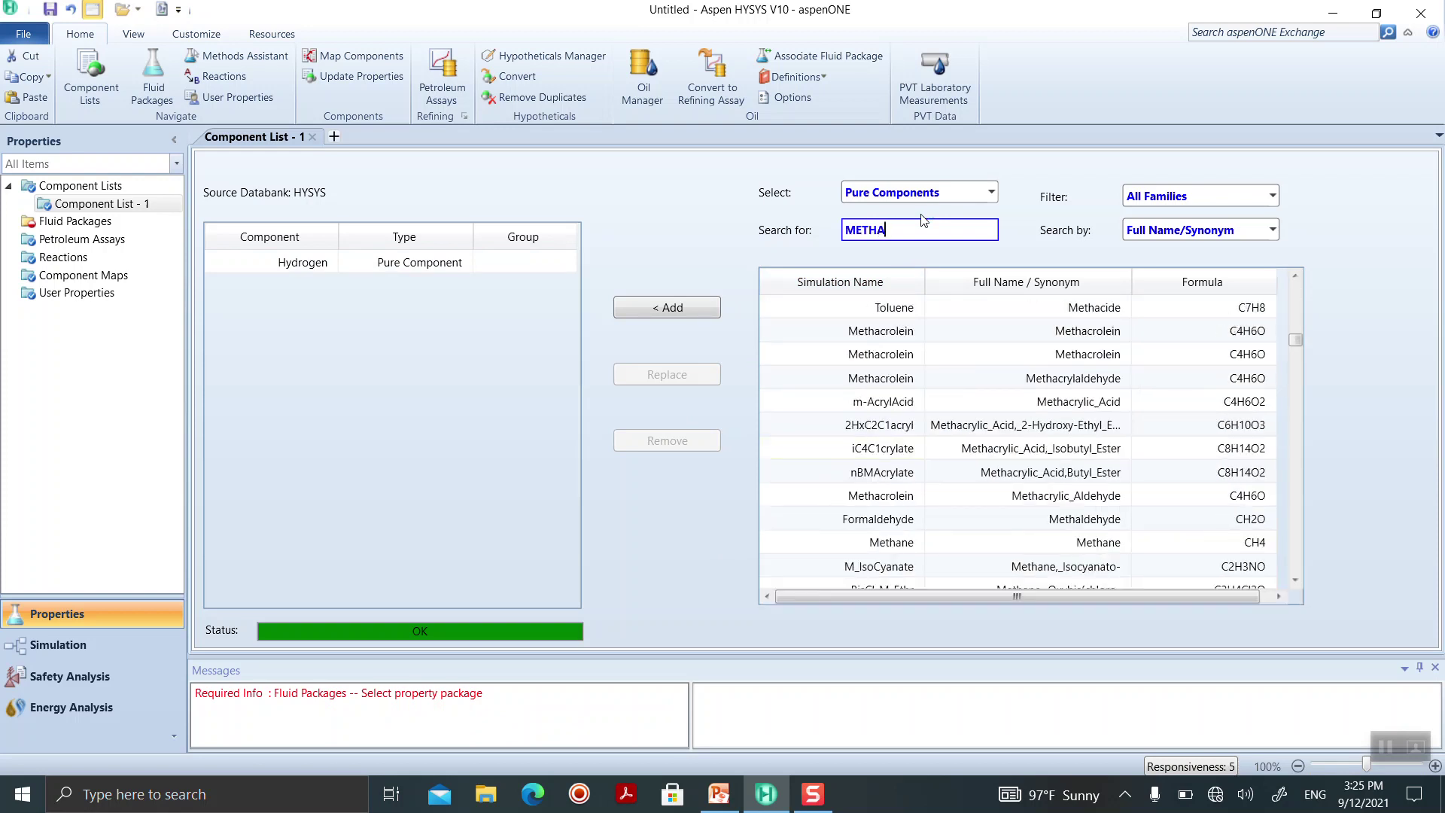
key("BackSpace")
type("N")
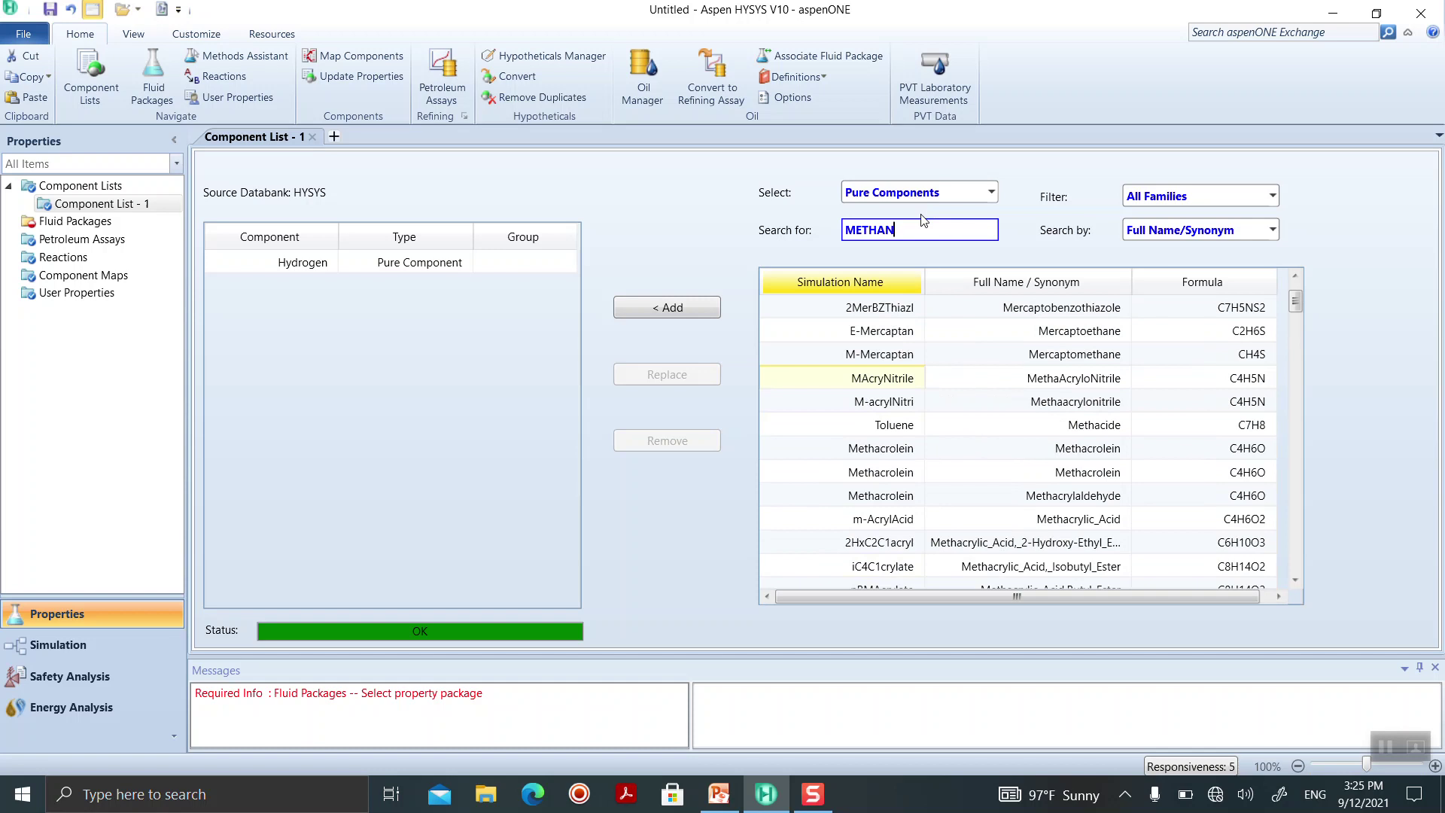
type("E")
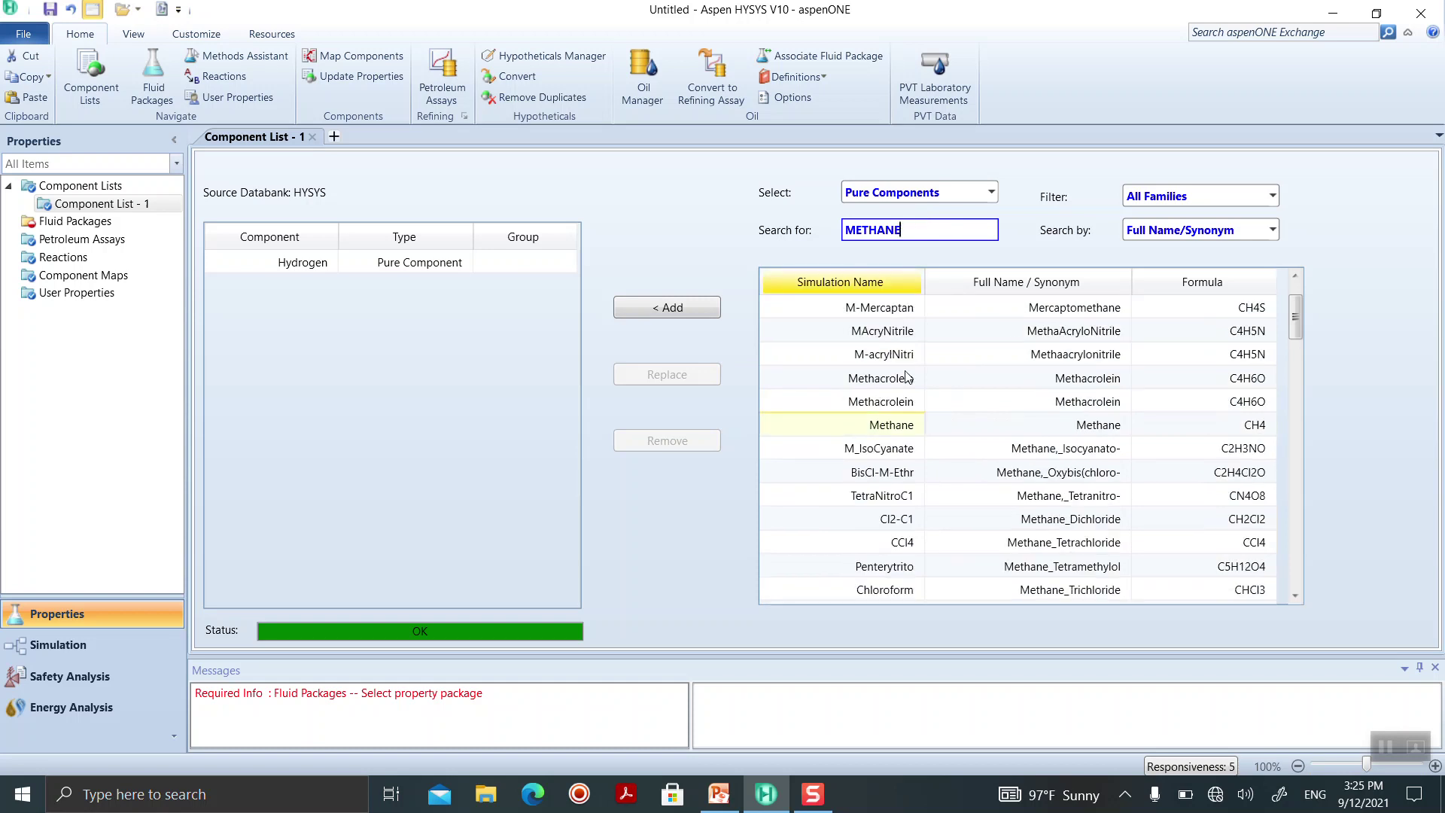
left_click(697, 311)
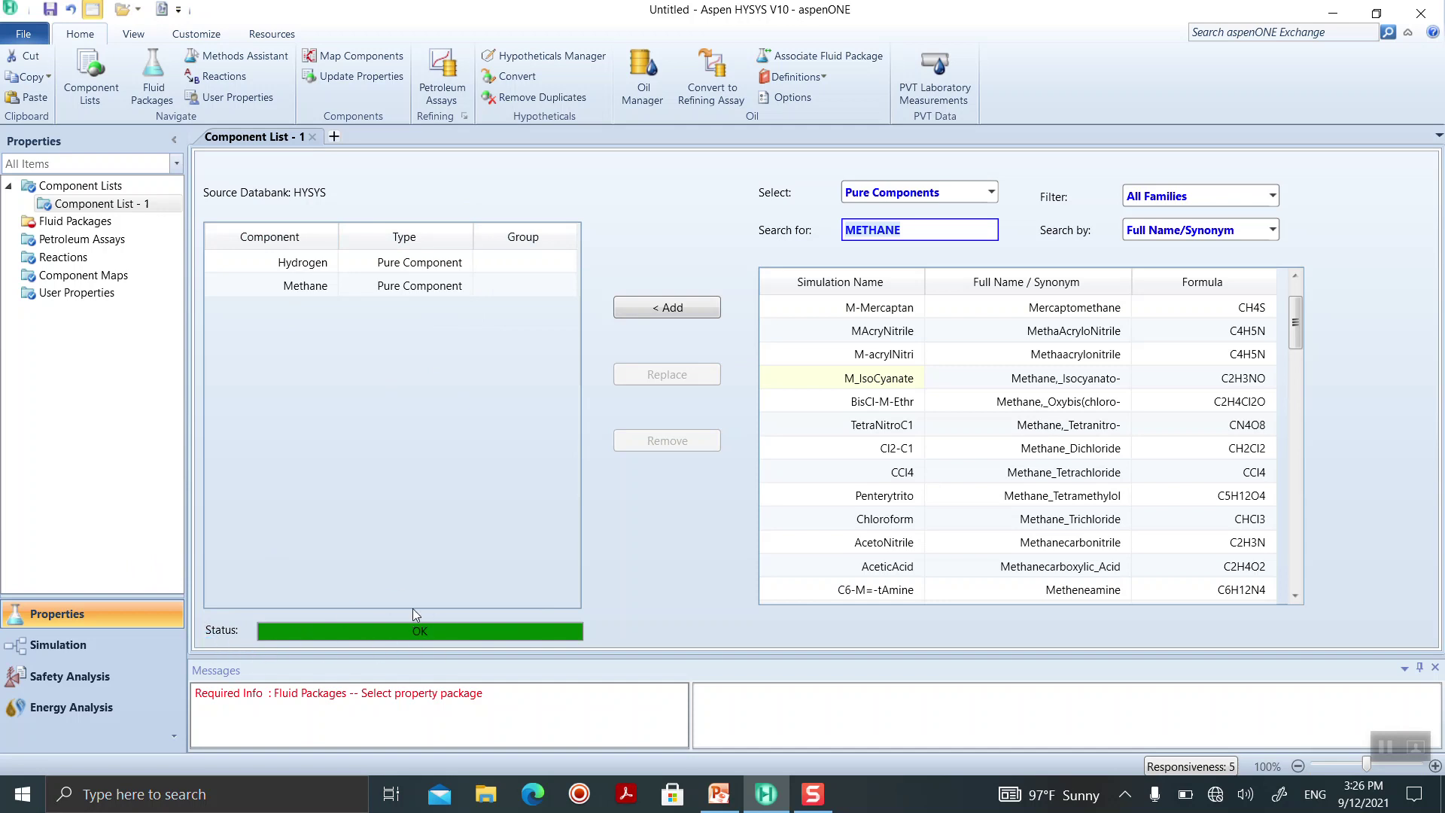
- Switch to PowerPoint to read the example's problem statement, and return to Aspen HYSYS
left_click(719, 793)
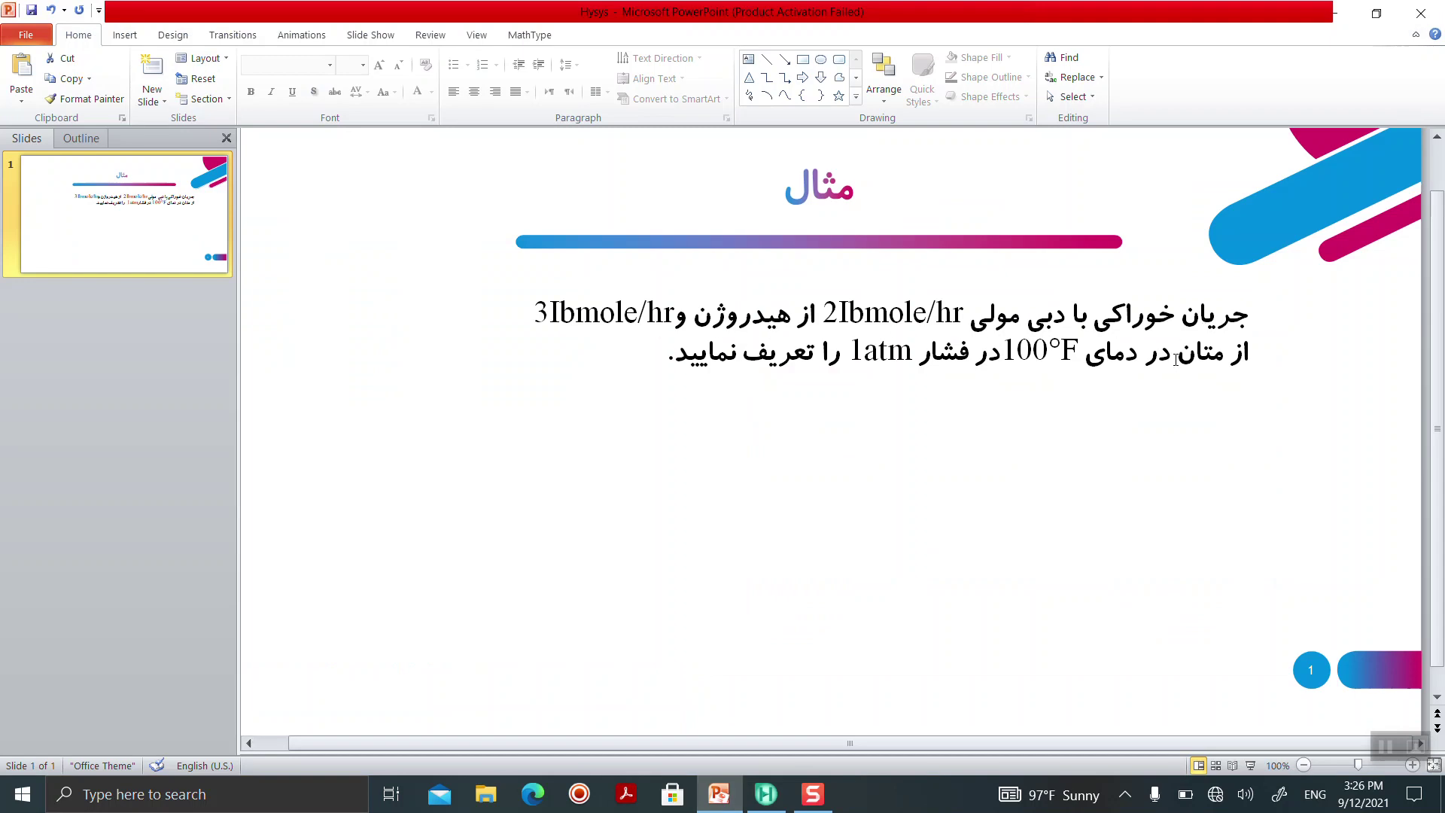
mouse_move(765, 804)
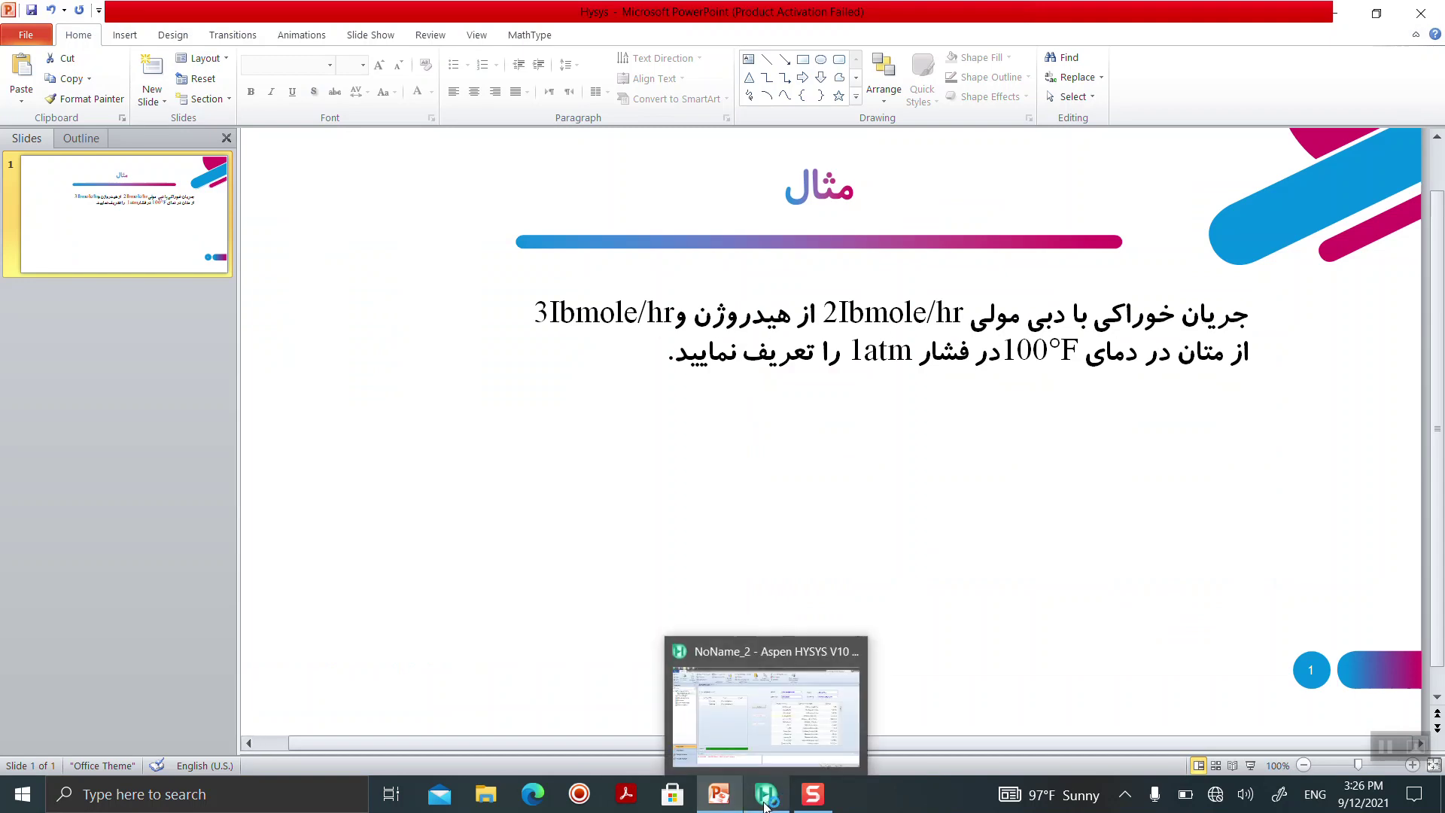
left_click(695, 749)
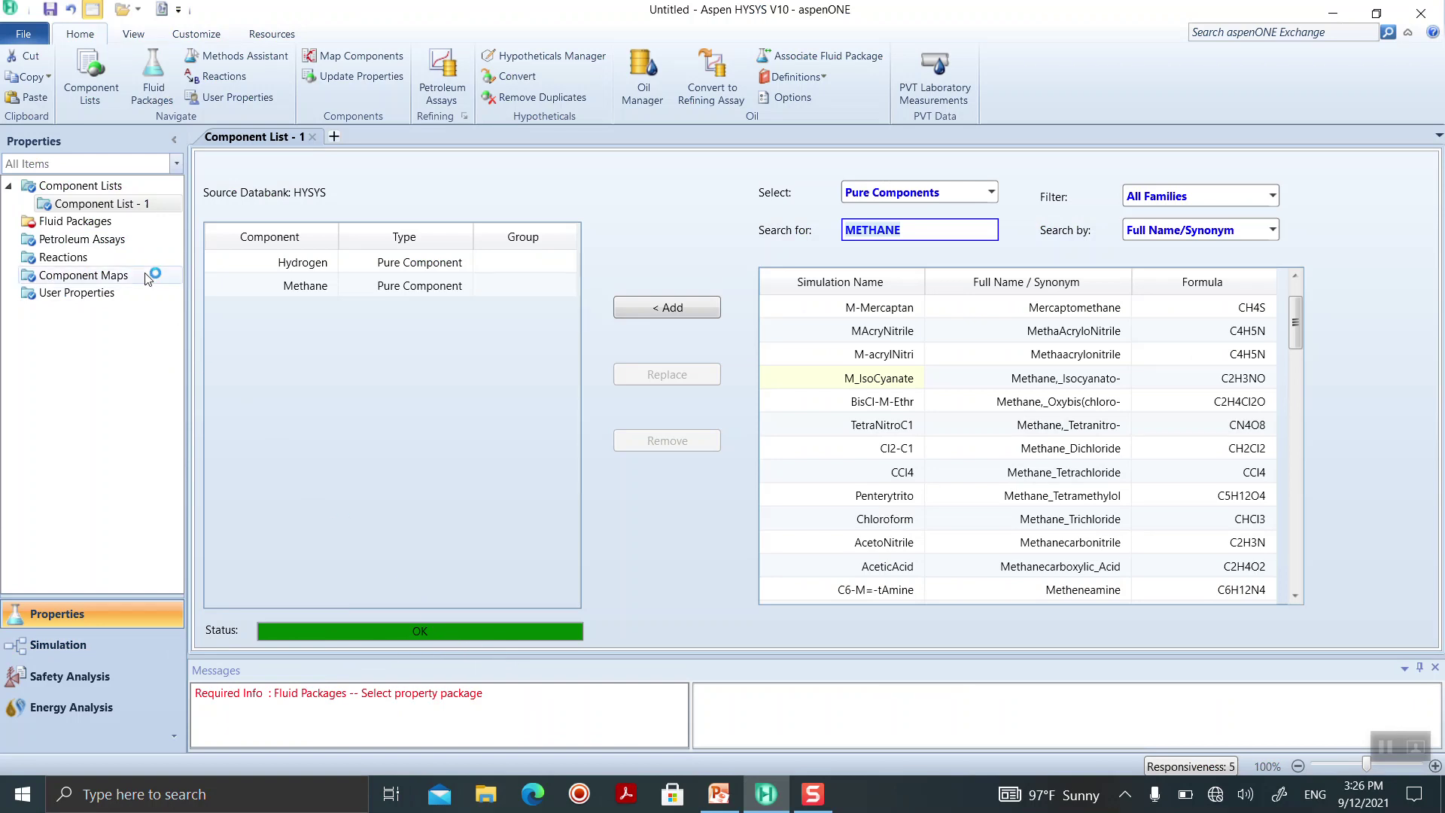
- Add a fluid package using the Peng-Robinson property package and enter the Simulation environment
left_click(106, 221)
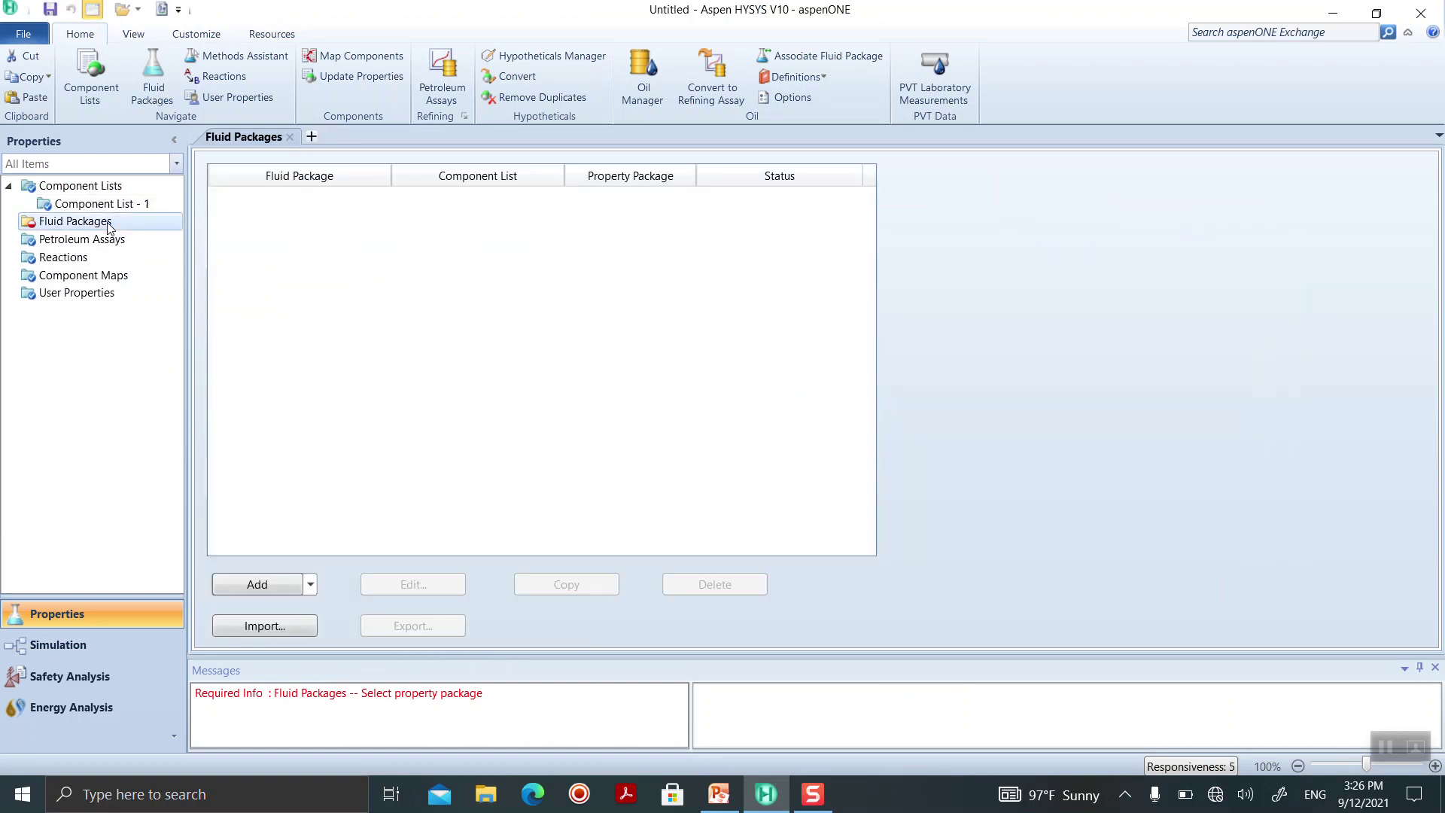
left_click(260, 585)
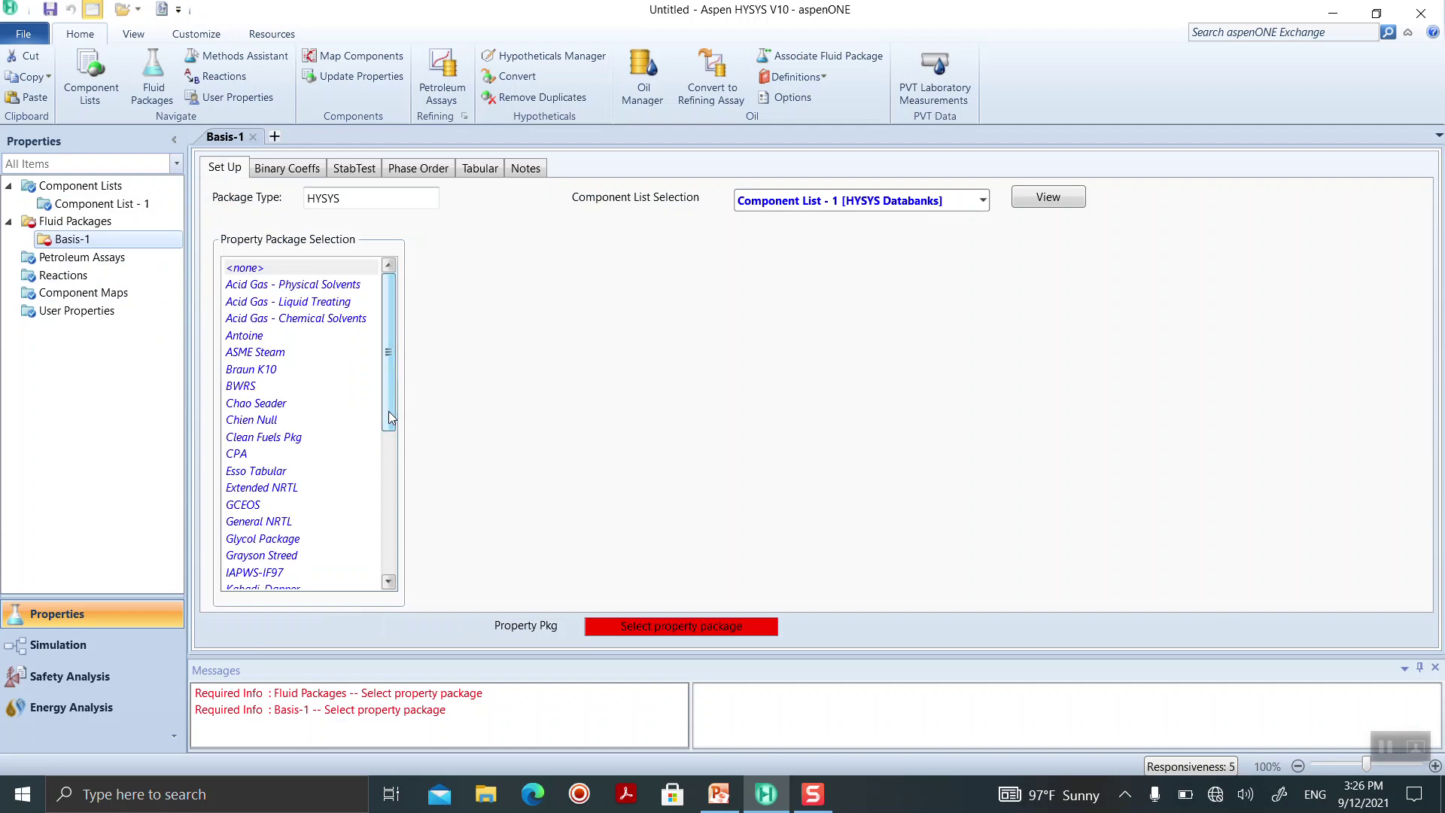
left_click_drag(389, 411, 390, 500)
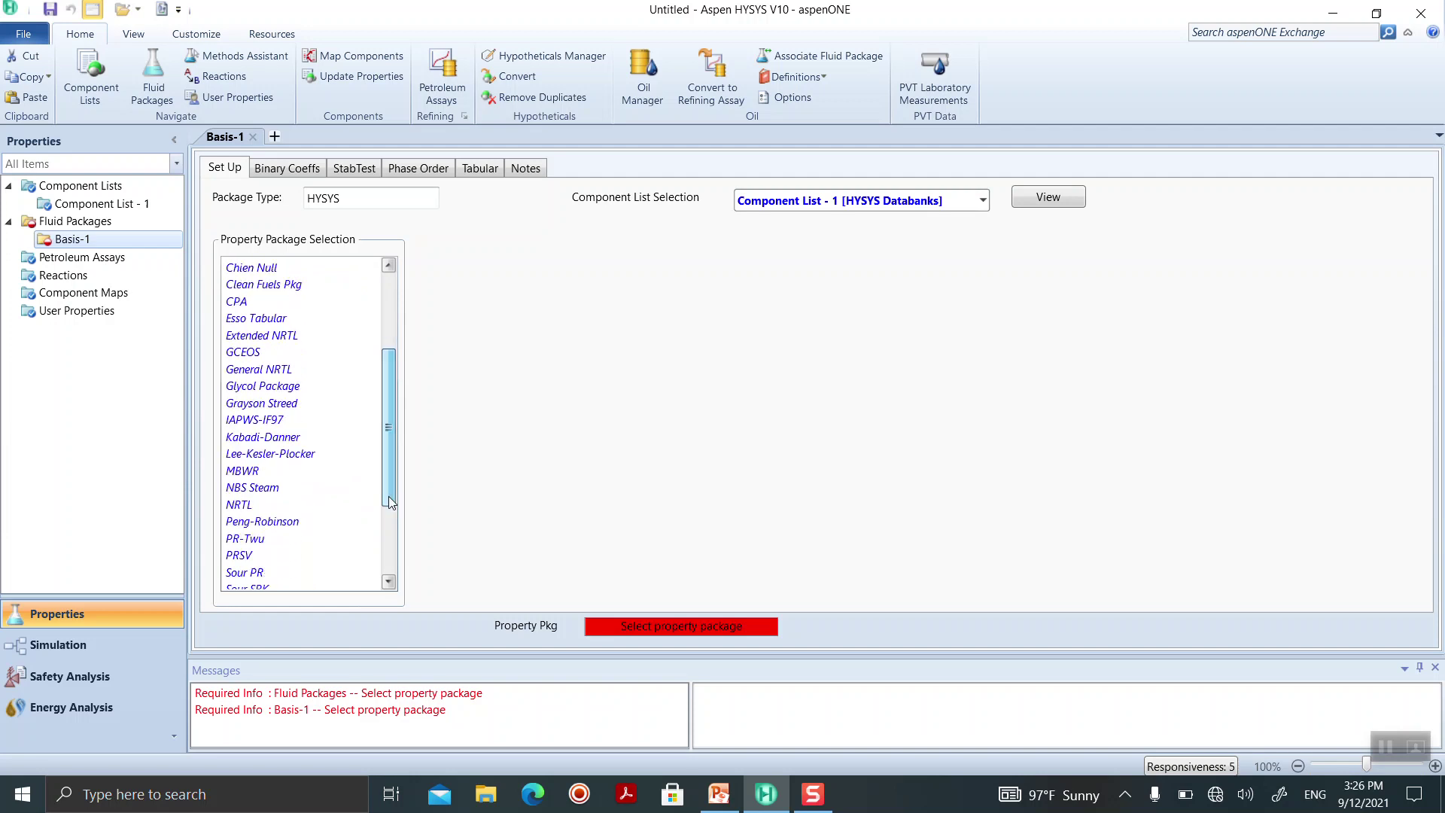
left_click(281, 522)
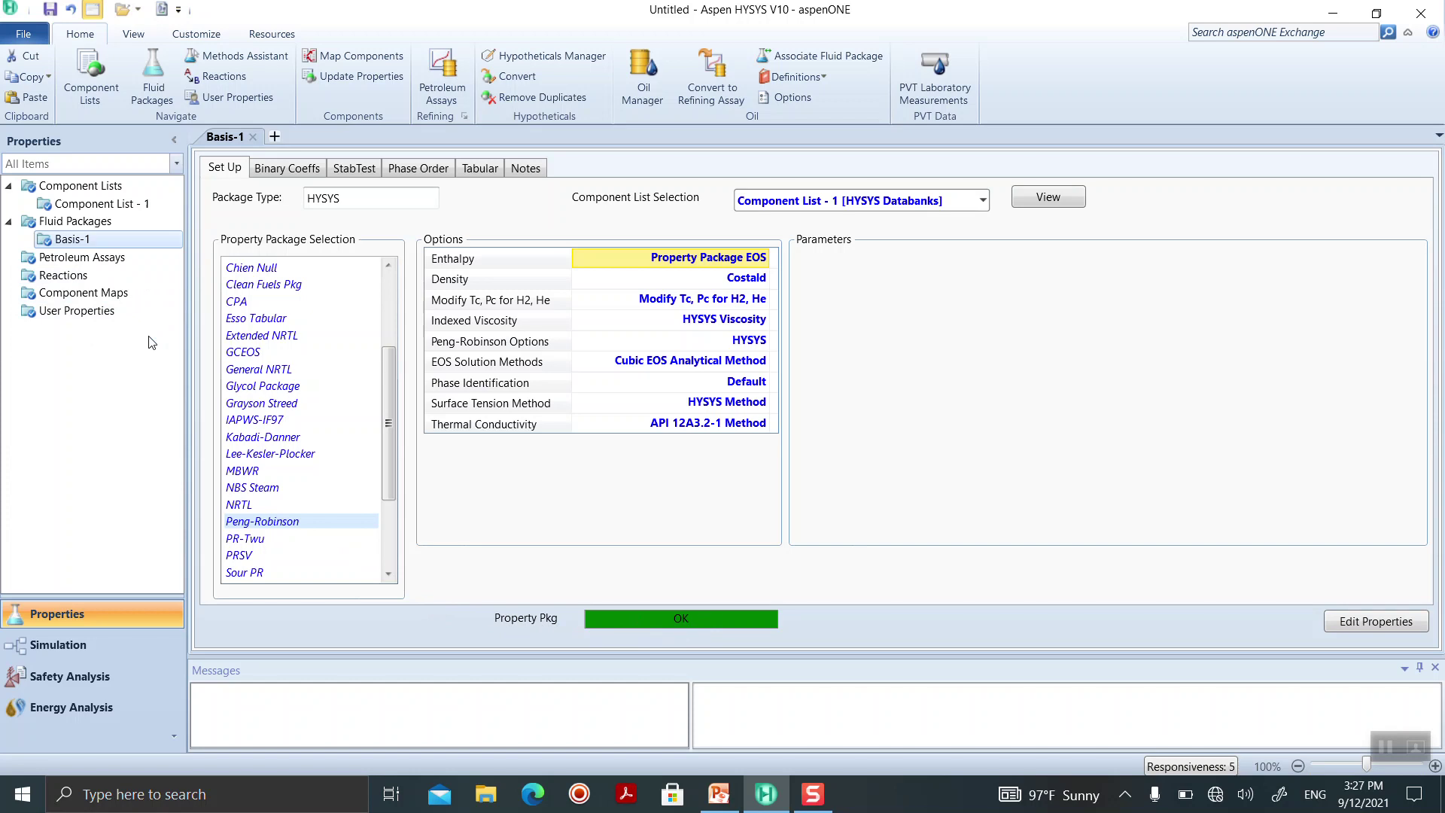
left_click(75, 645)
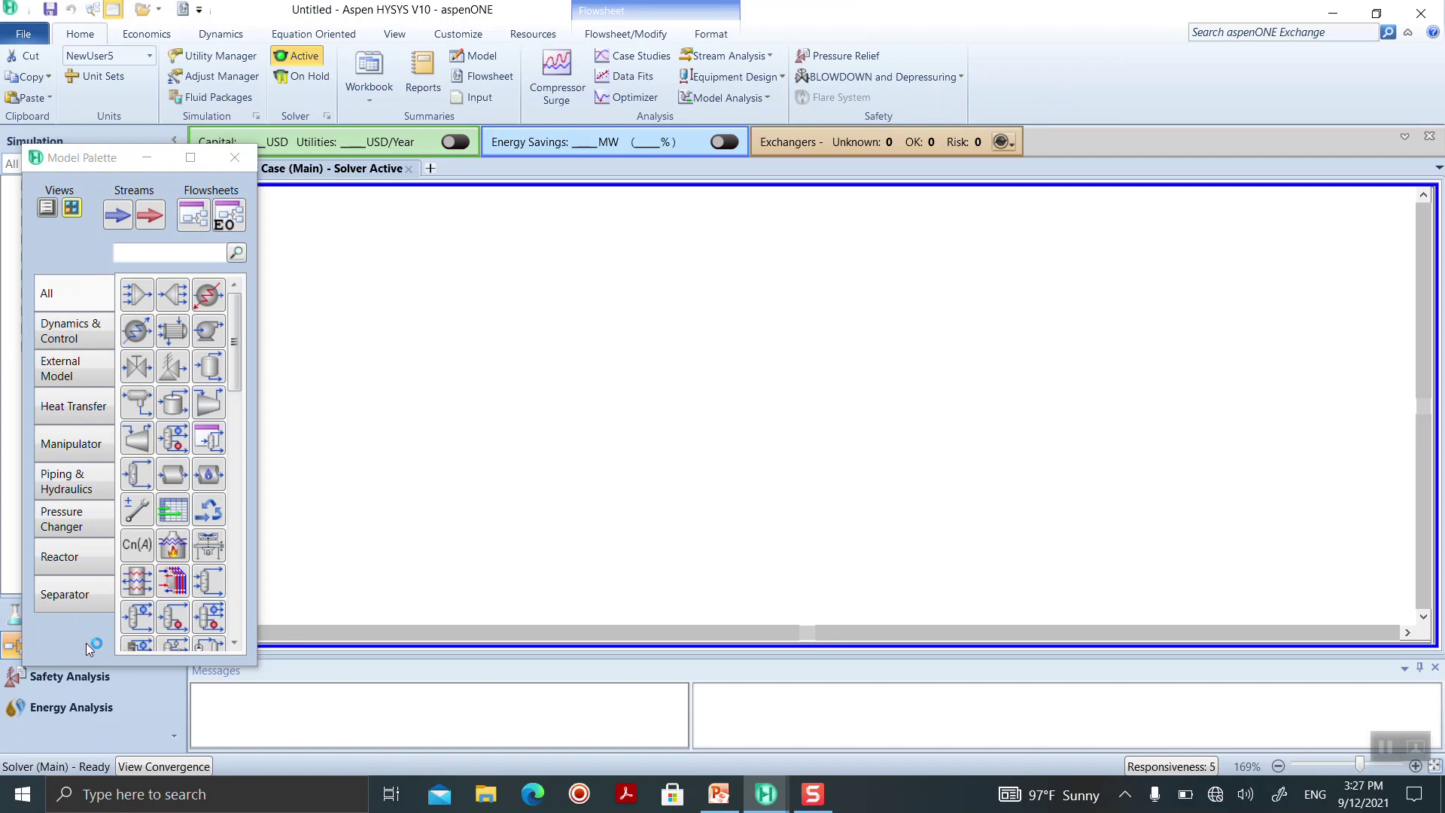
- Check the feed stream specifications on the PowerPoint slide and return to the HYSYS flowsheet
left_click(720, 799)
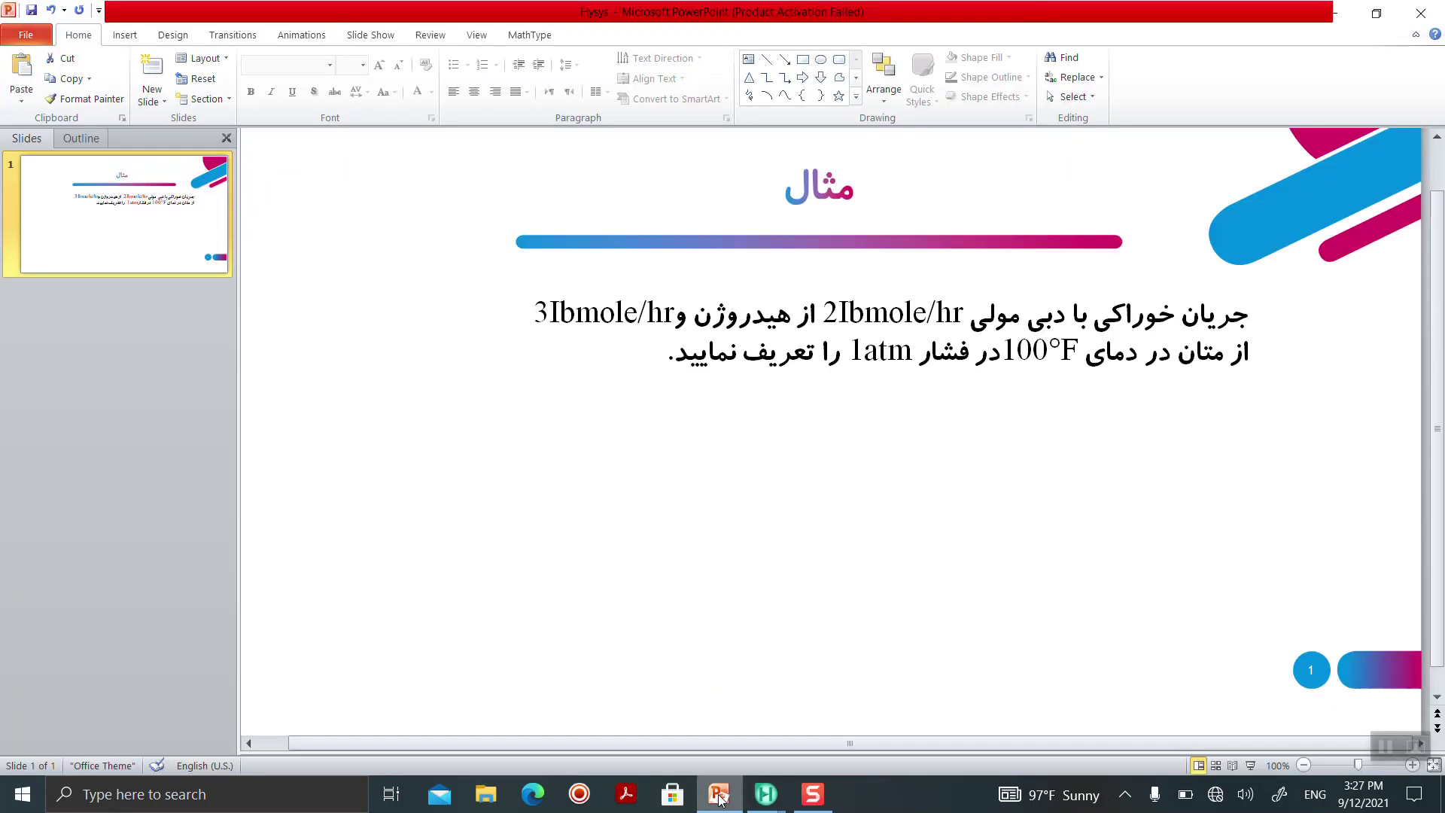
mouse_move(767, 800)
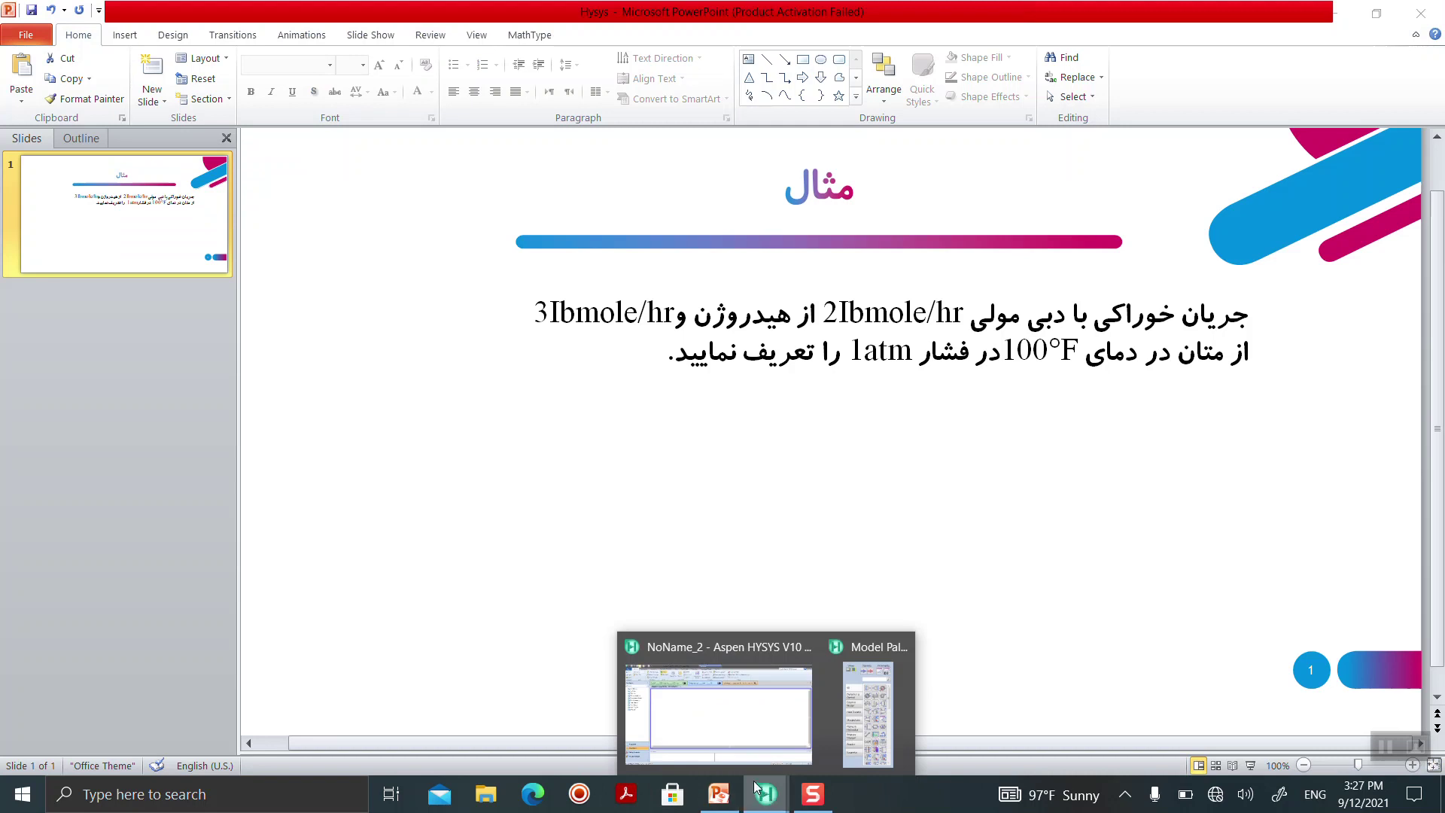
left_click(715, 727)
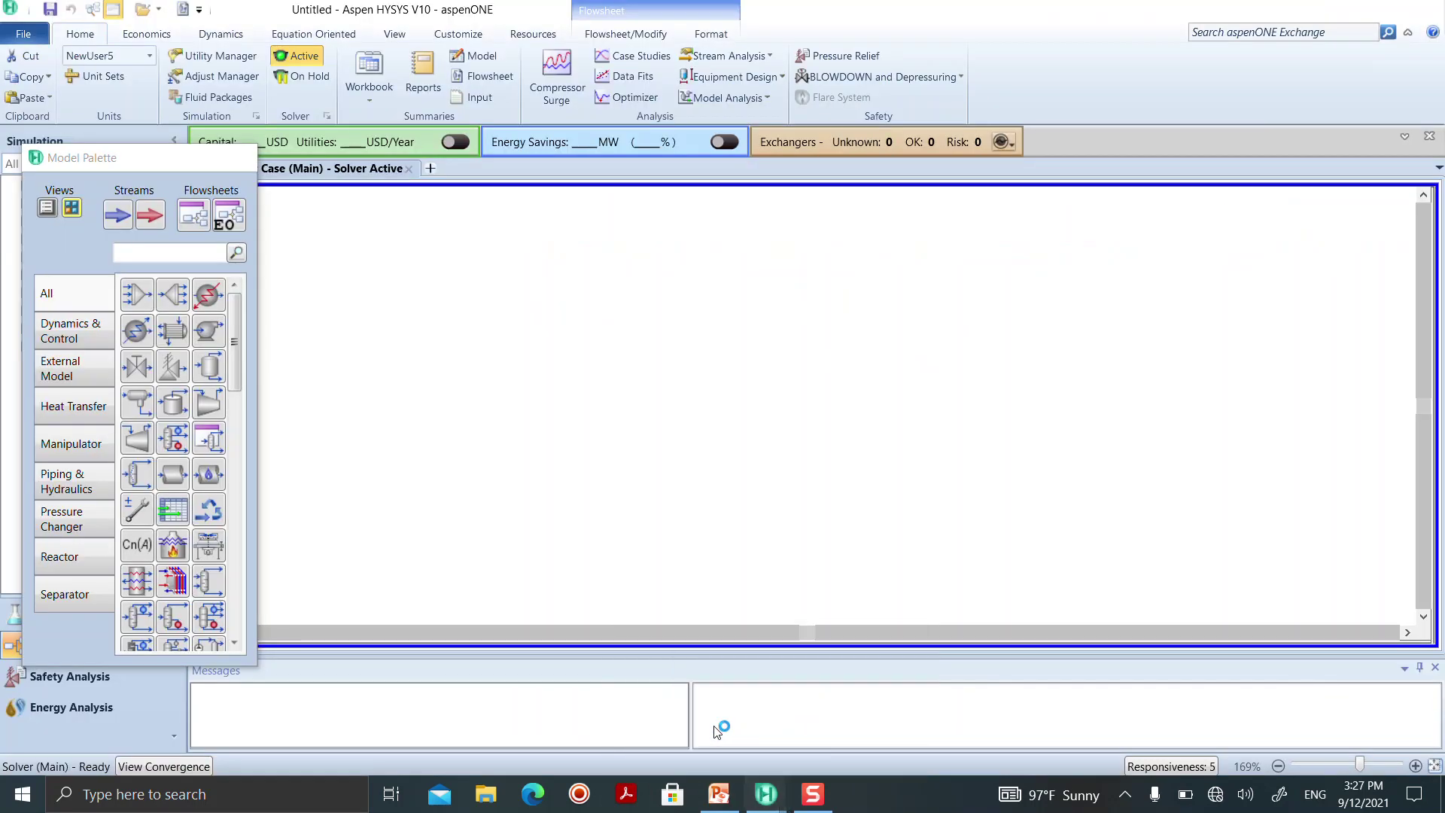
- Move the Model Palette off the navigation pane and place a material stream in the flowsheet's upper-left area
mouse_move(75, 158)
left_mouse_down()
mouse_move(140, 265)
mouse_move(1079, 143)
left_mouse_up()
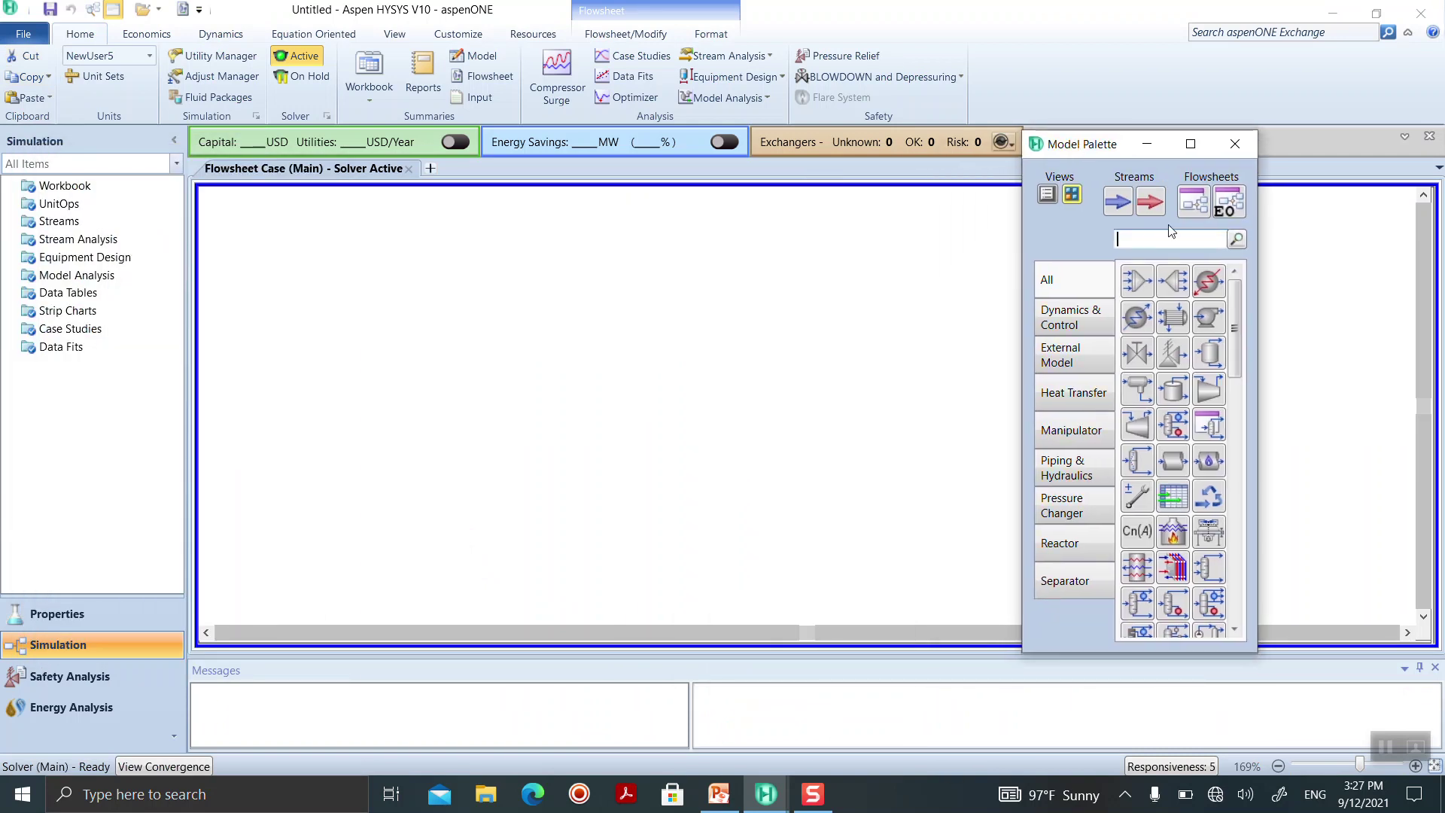
left_click(1121, 205)
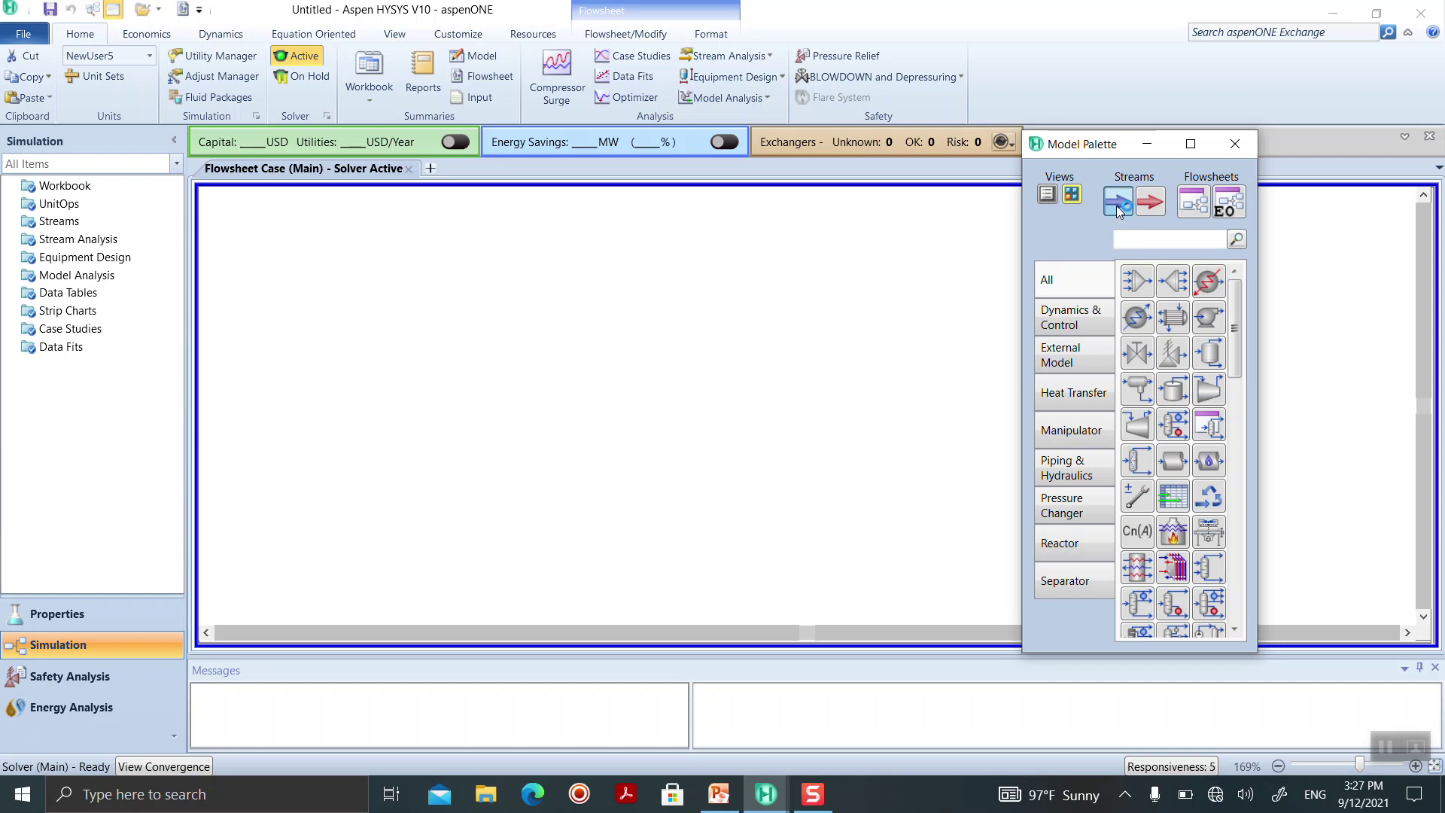
left_click(371, 298)
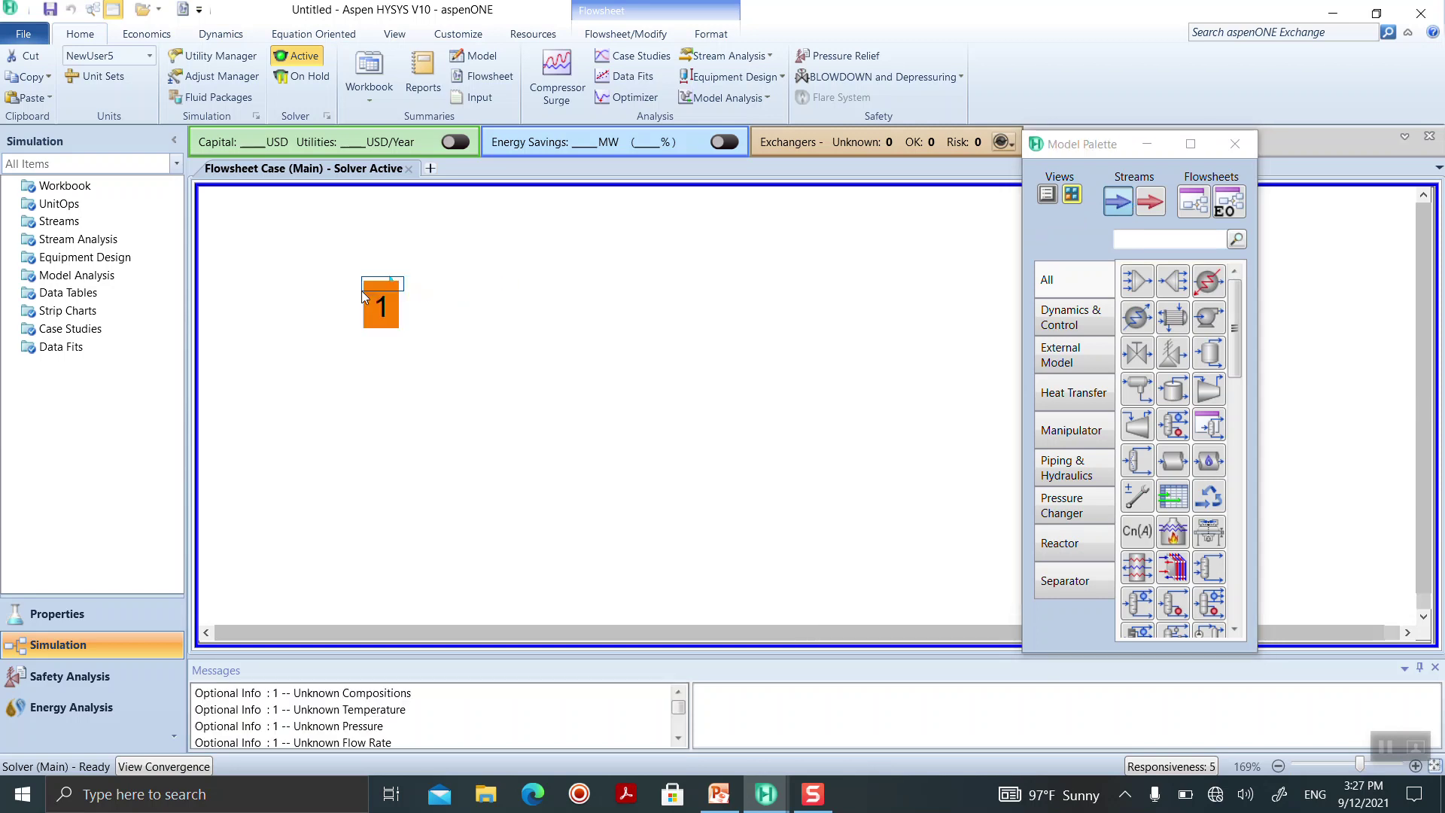
left_click(450, 318)
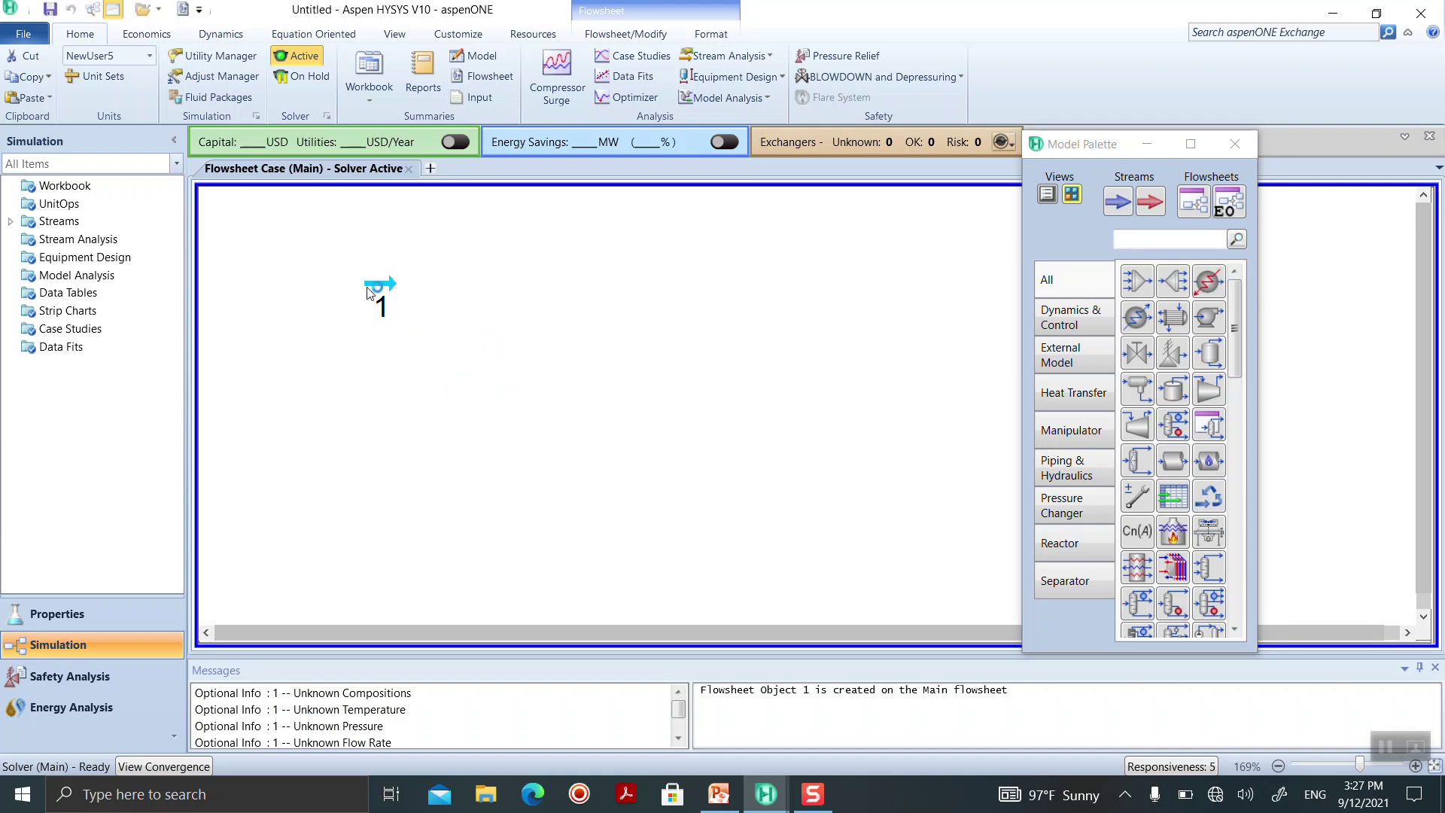
- Open the new material stream and rename it H2
mouse_move(385, 299)
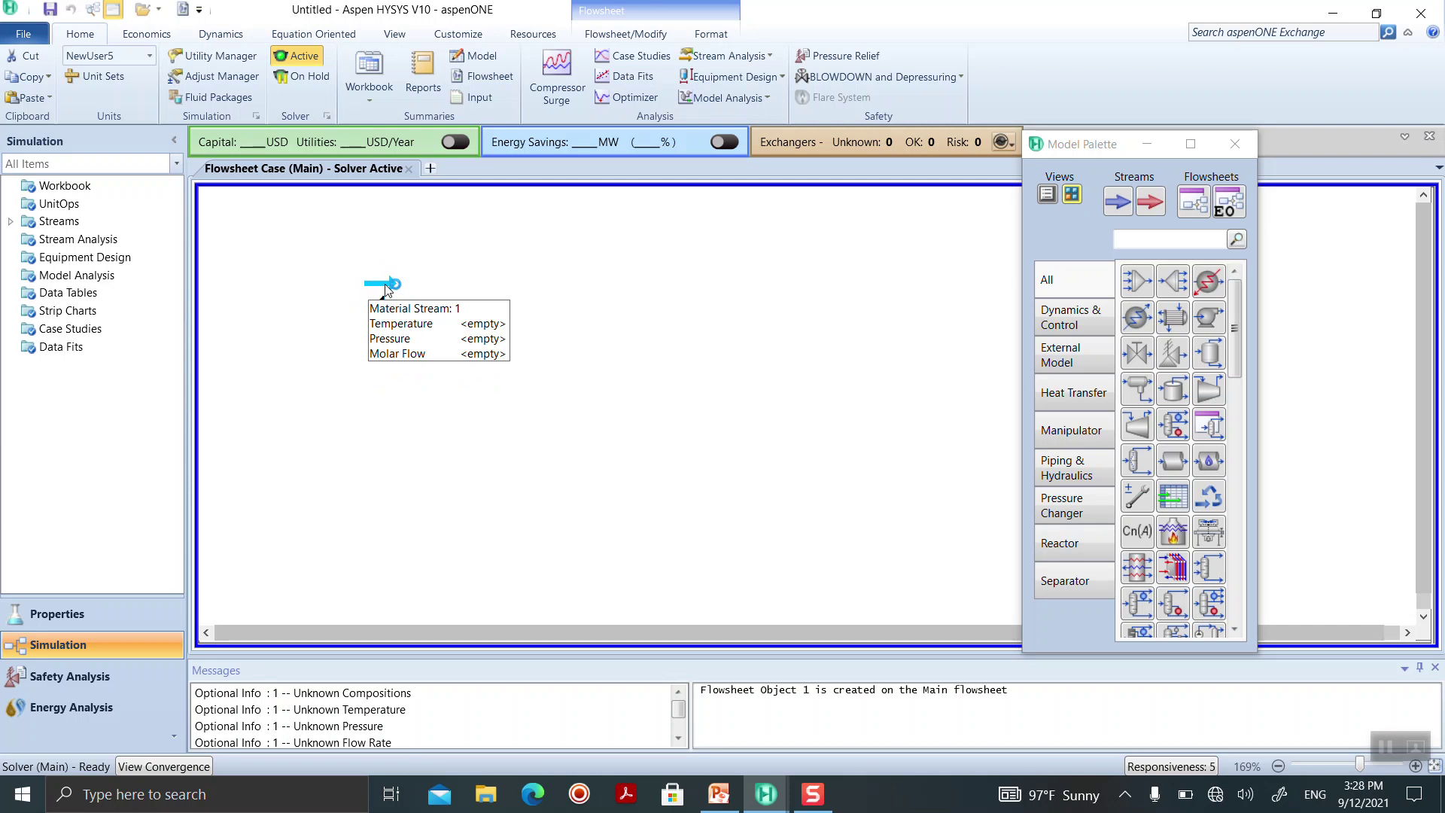
double_click(382, 286)
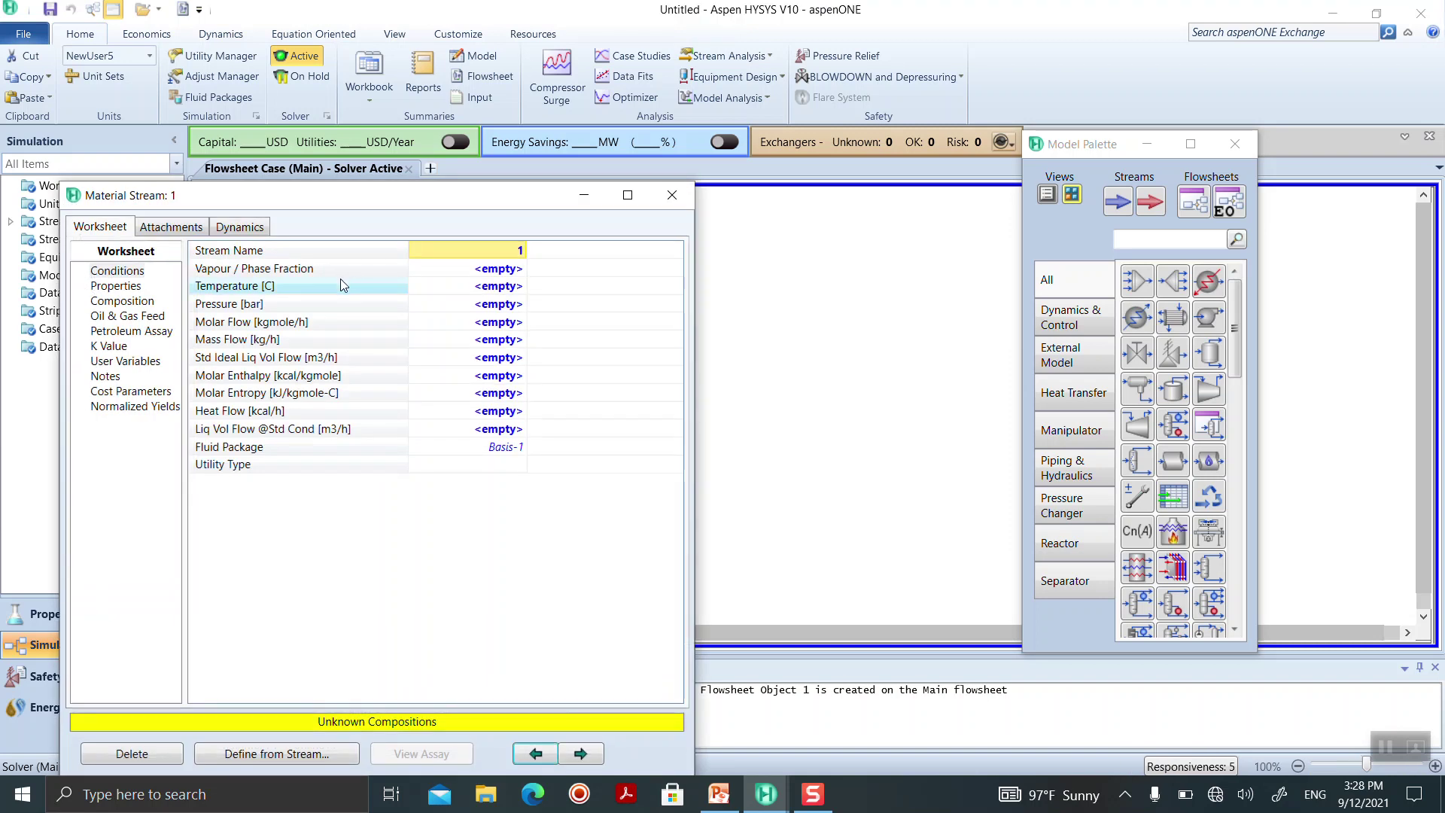
left_click(521, 255)
left_click(514, 253)
key("BackSpace")
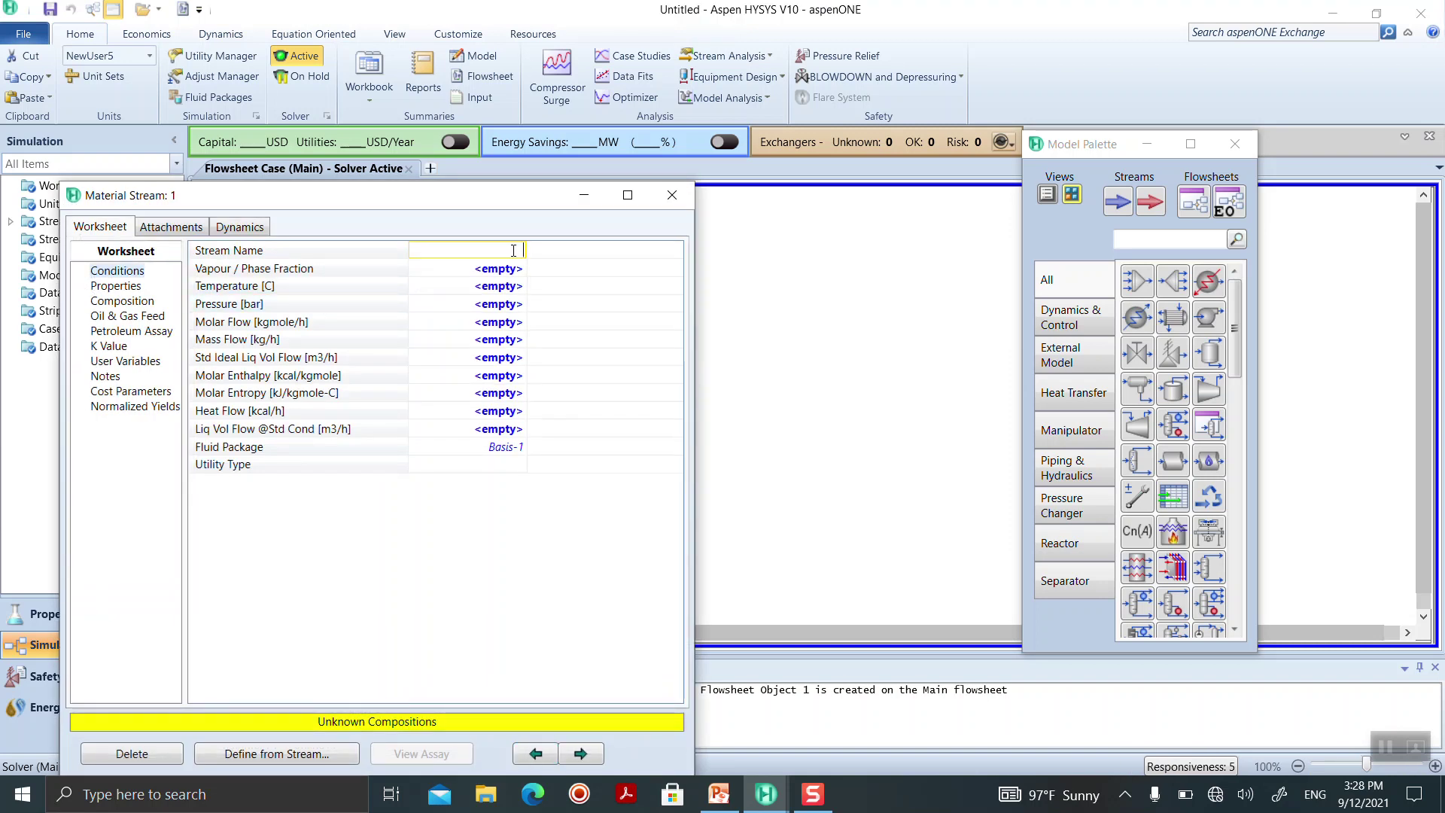
type("H2")
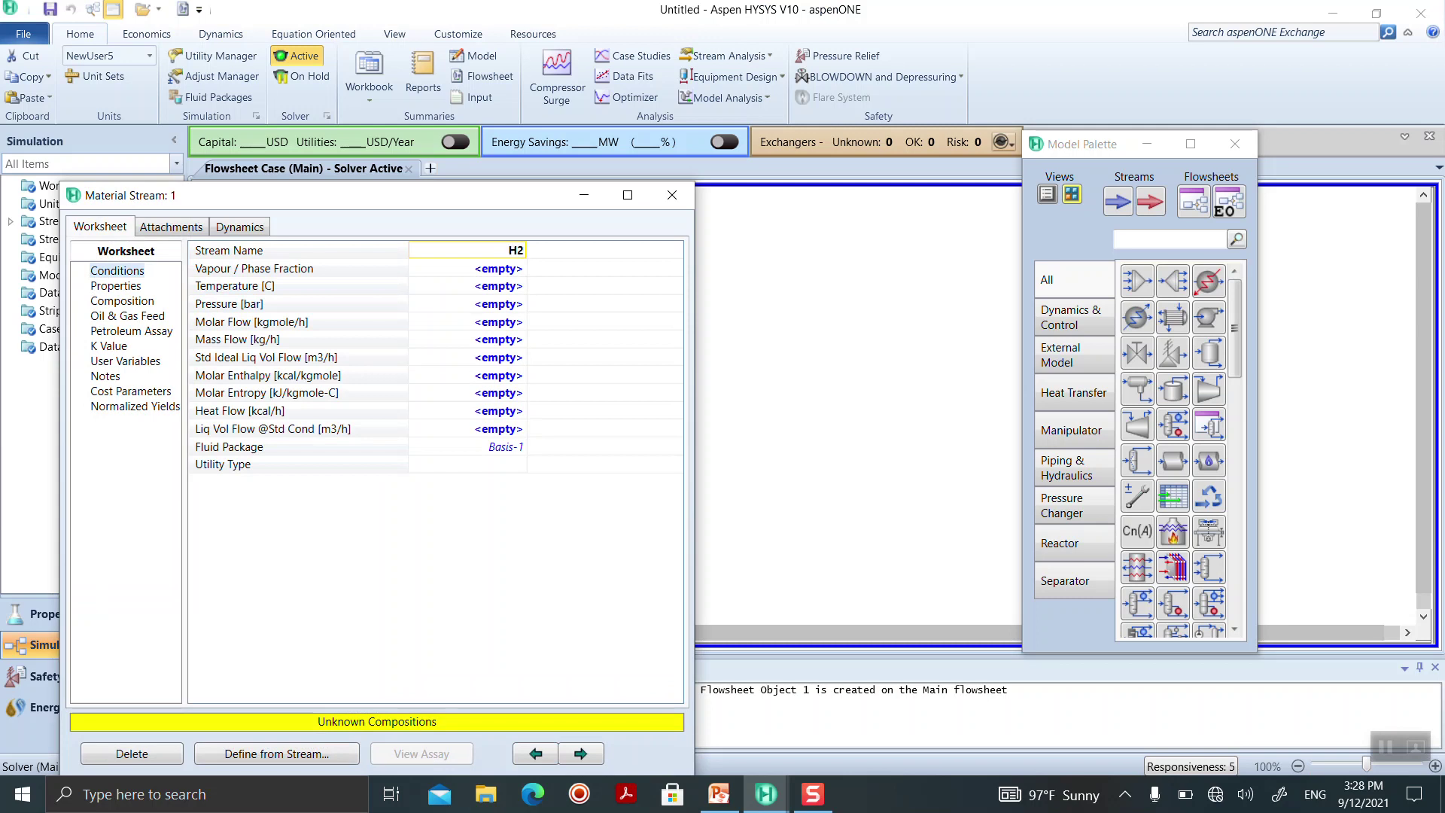
left_click(515, 276)
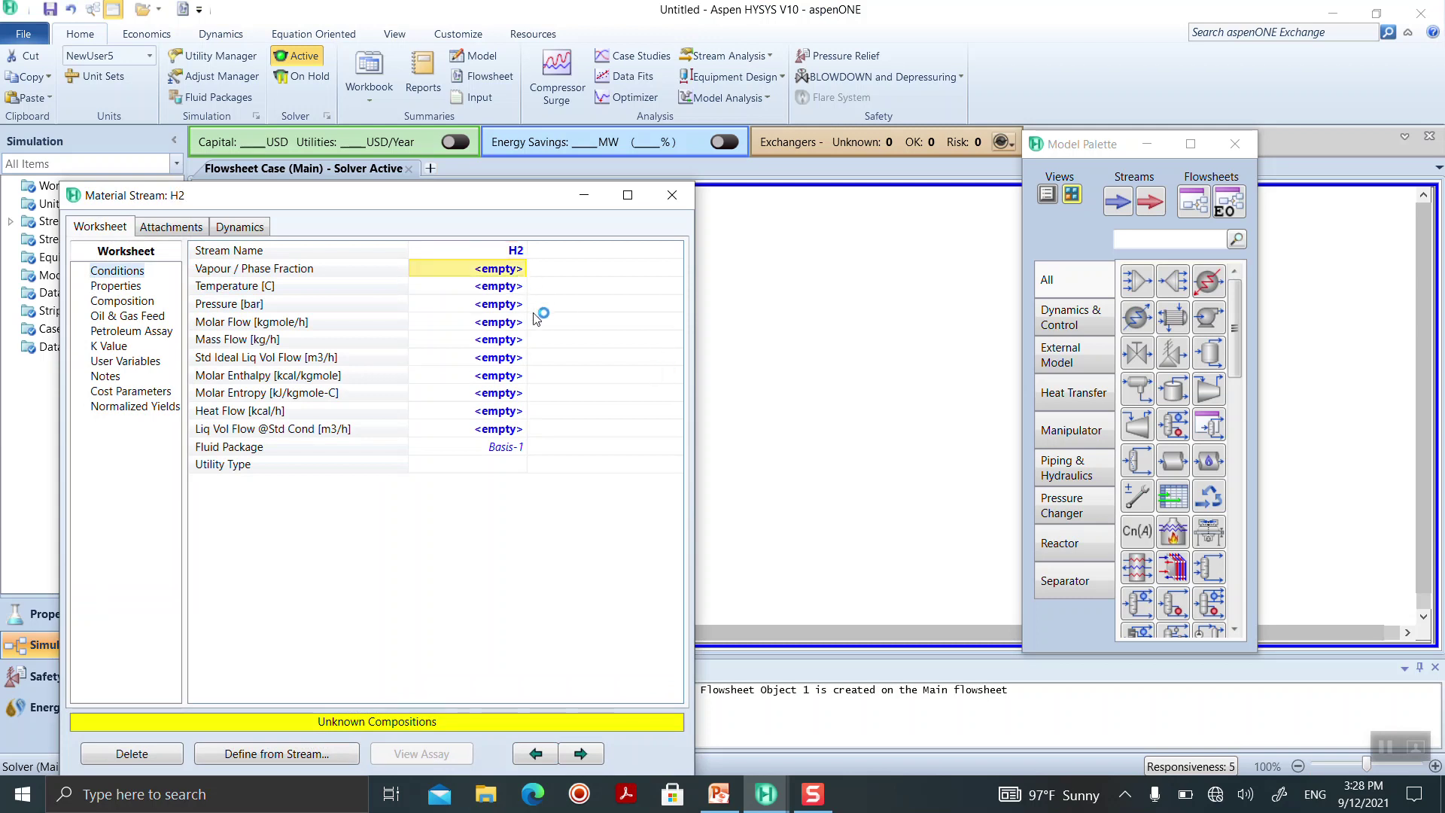
- Review the flow rate, temperature and pressure units in the PowerPoint example and return to the stream's worksheet
left_click(720, 800)
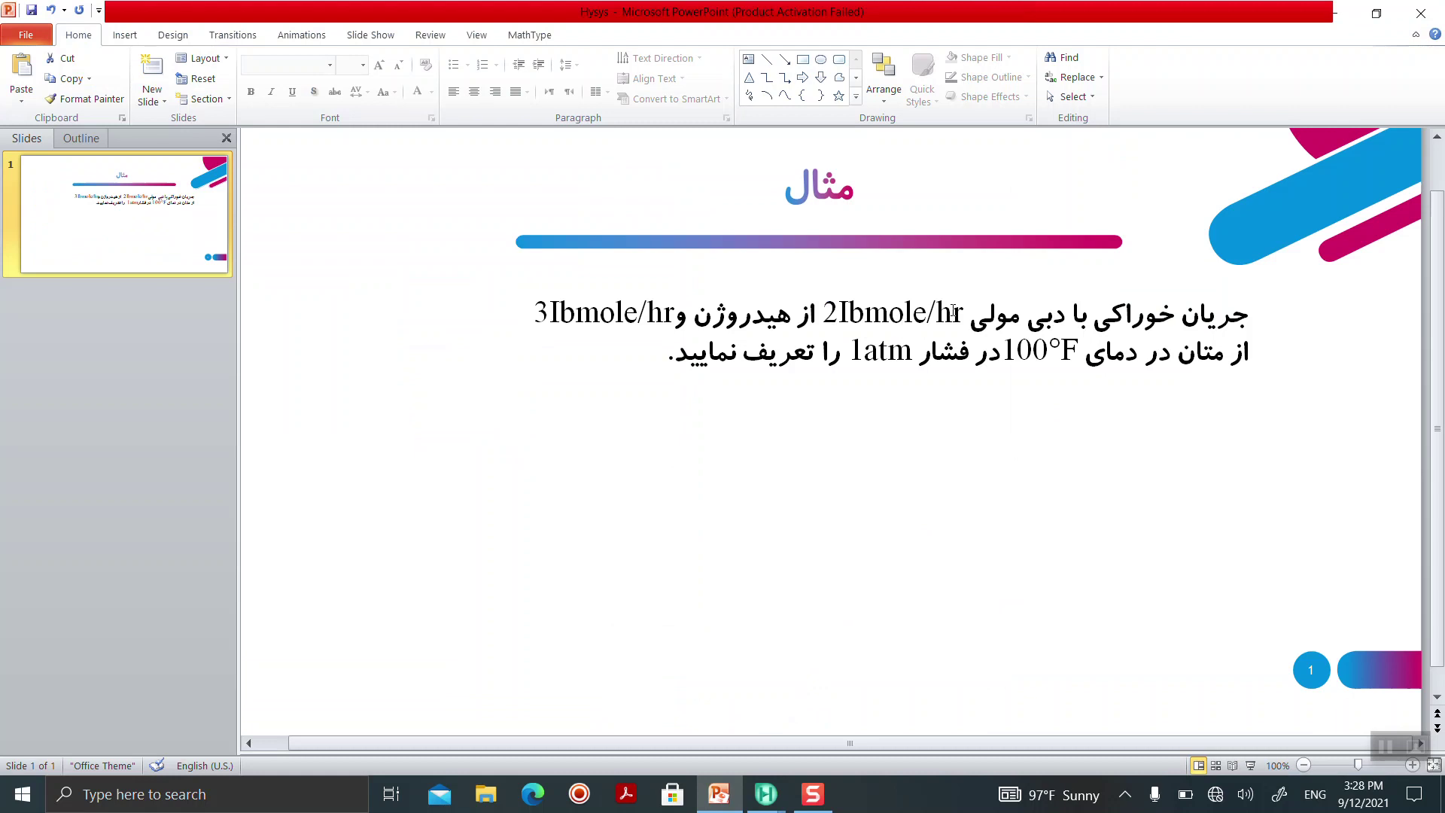
mouse_move(766, 796)
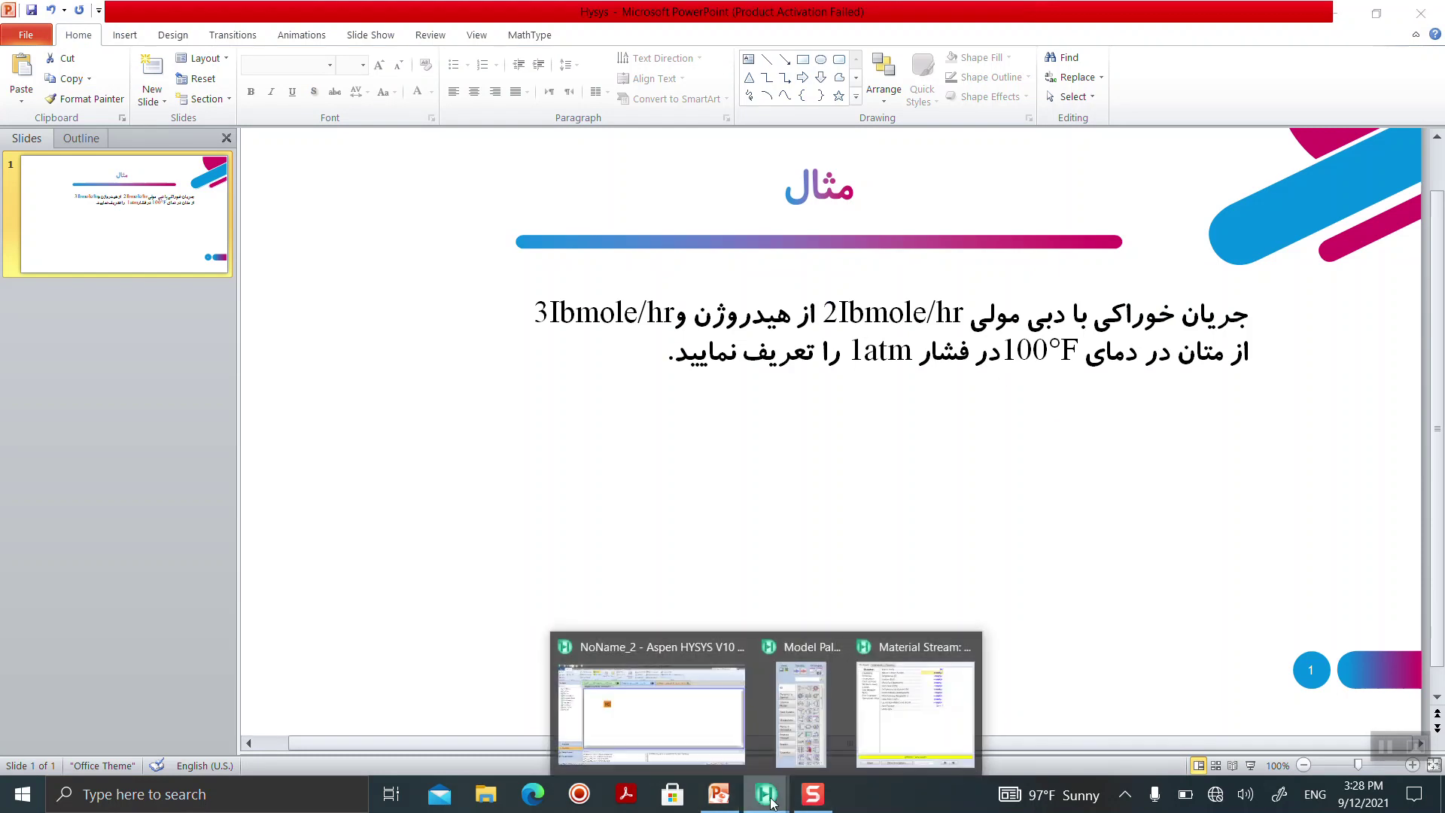
left_click(719, 738)
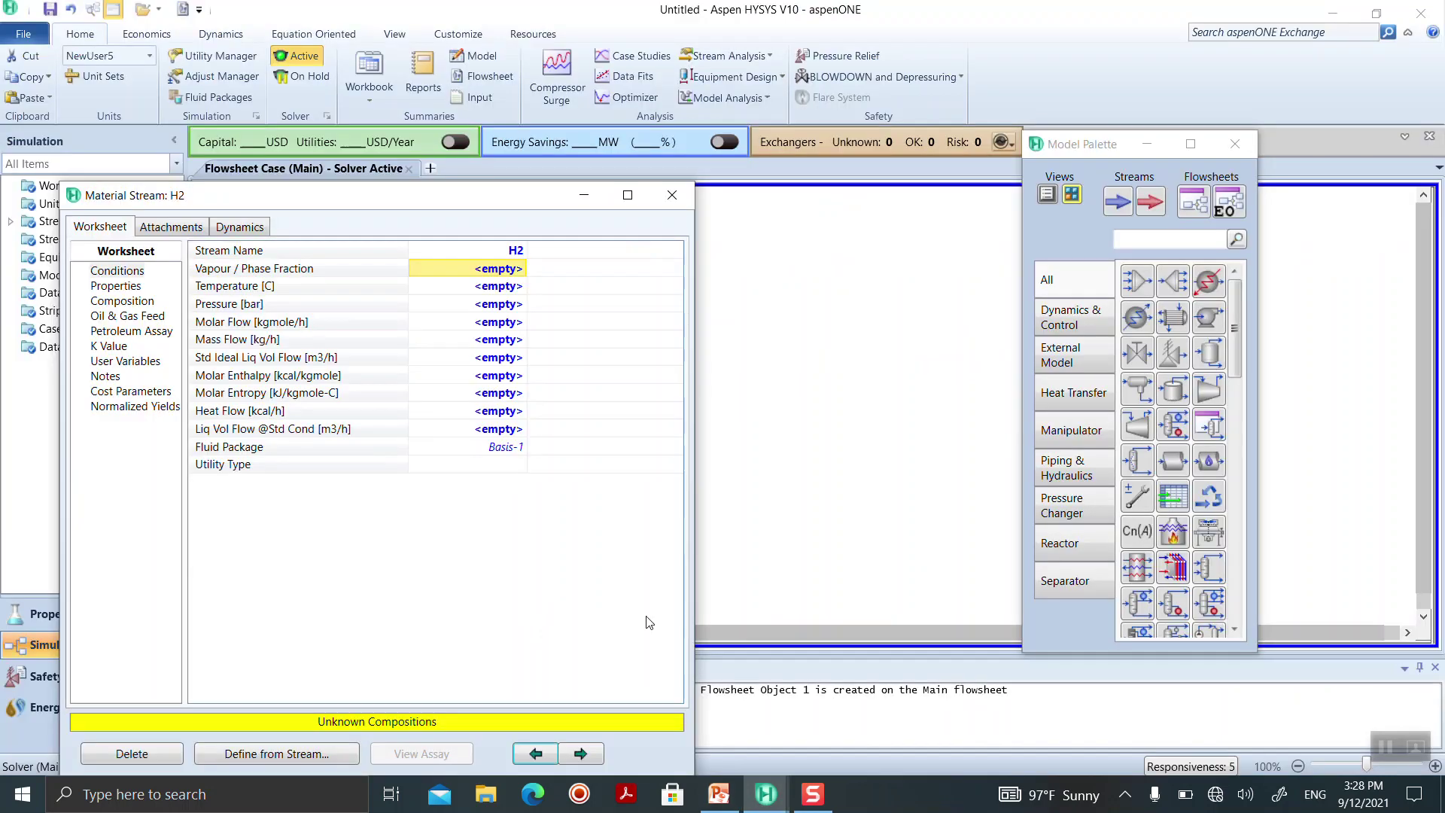
- Check the temperature and pressure units on the H2 stream's Conditions worksheet and close the stream window
left_click(671, 197)
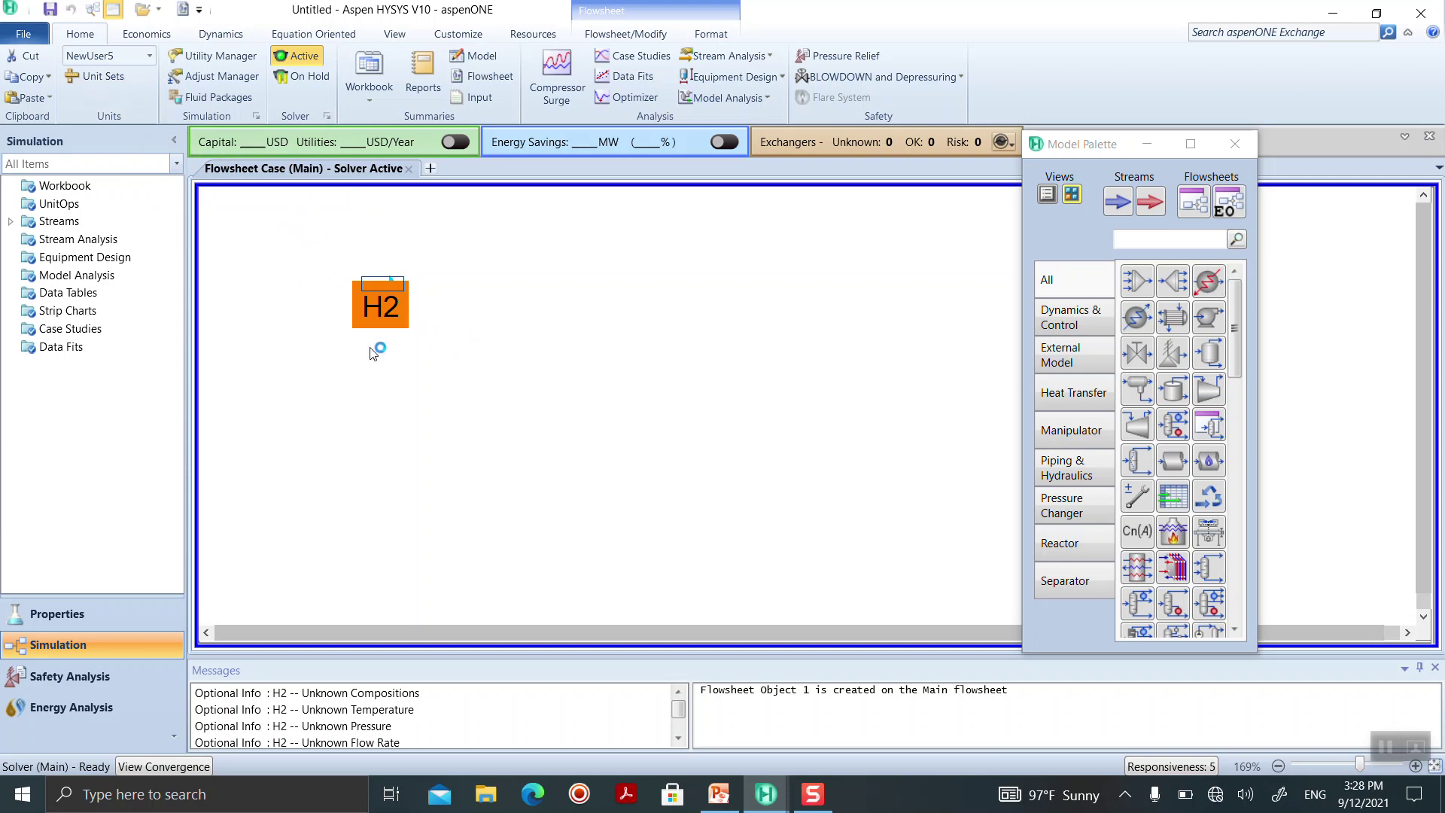
double_click(380, 303)
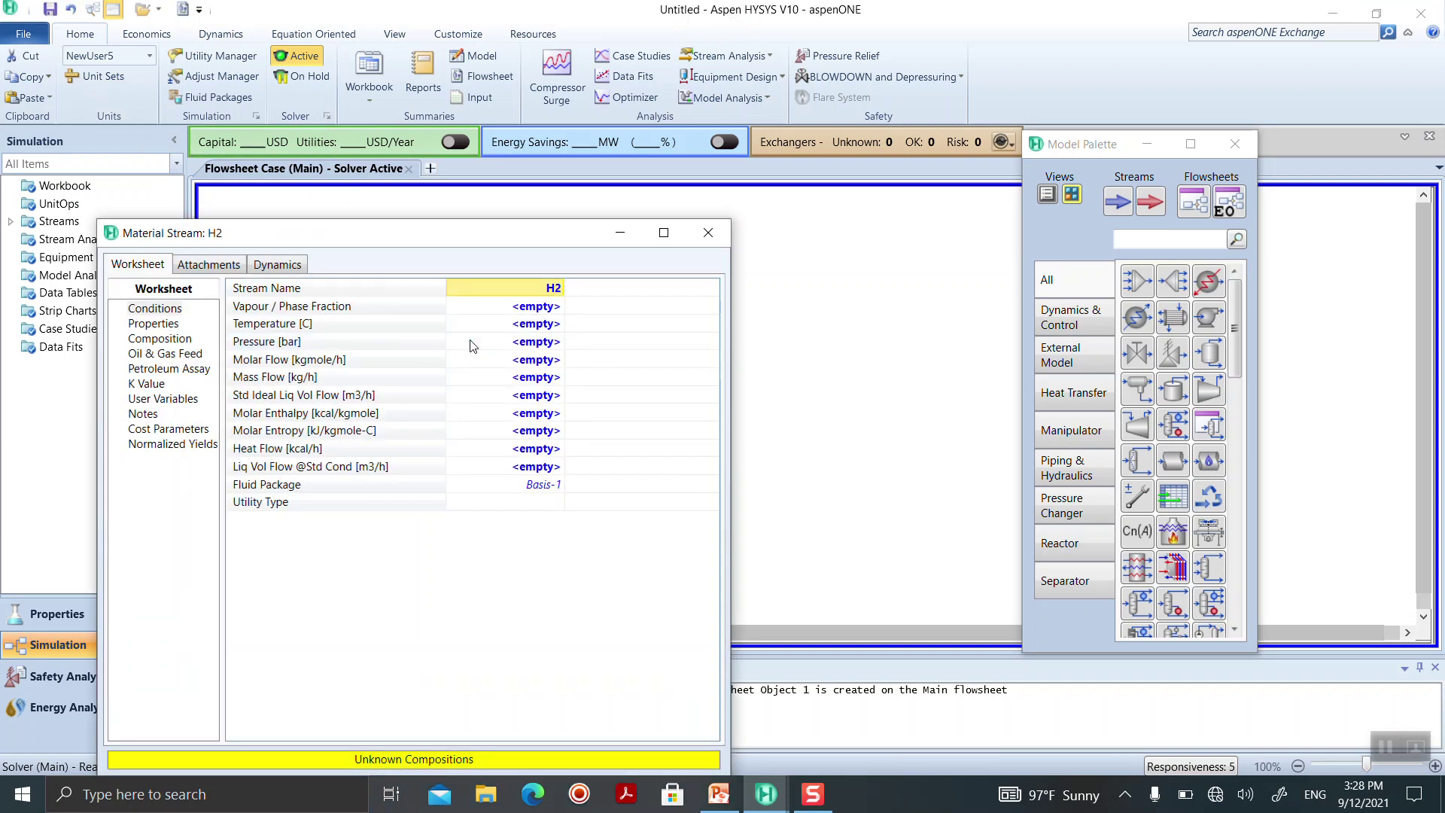
left_click(509, 325)
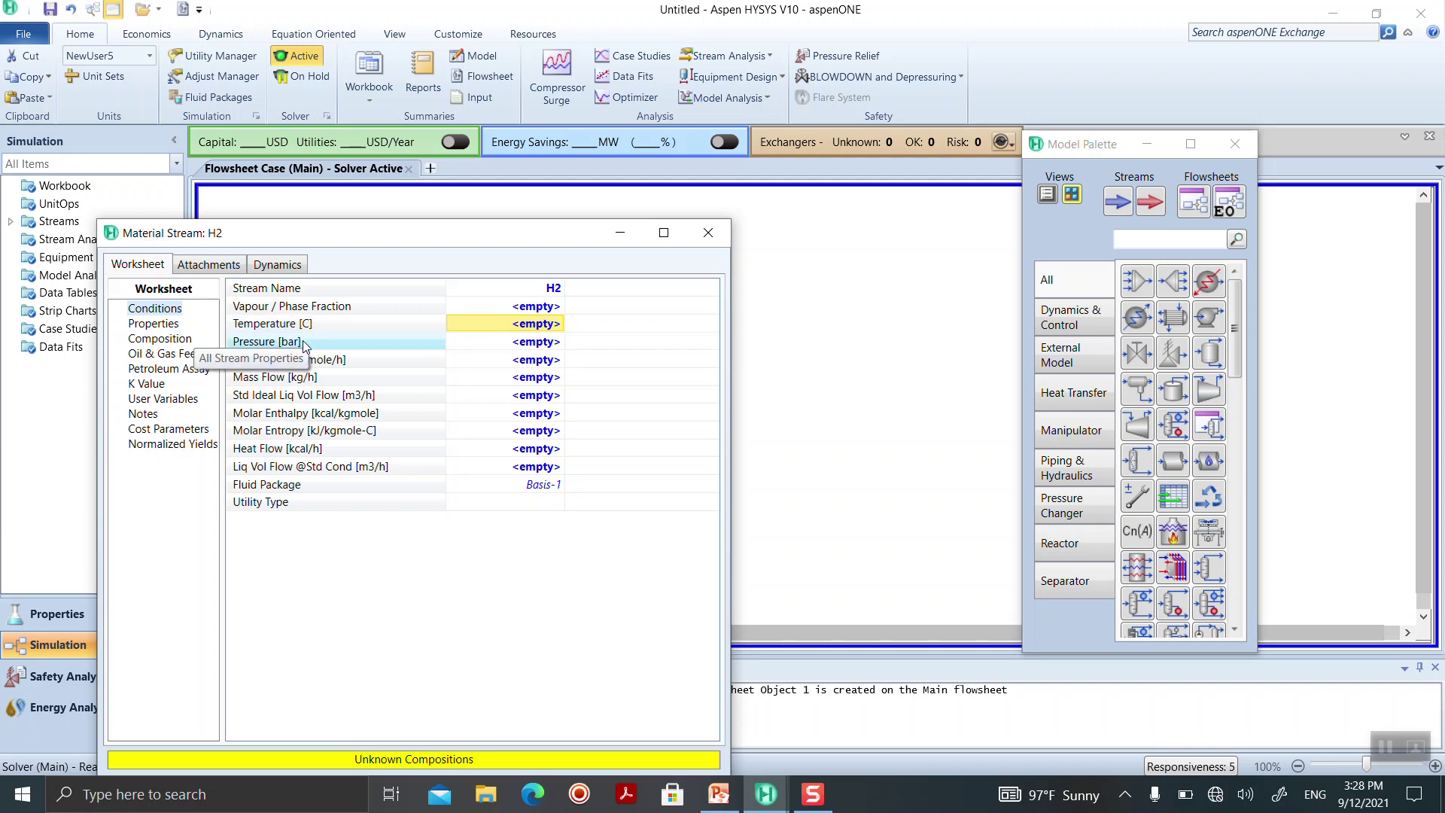
left_click(708, 233)
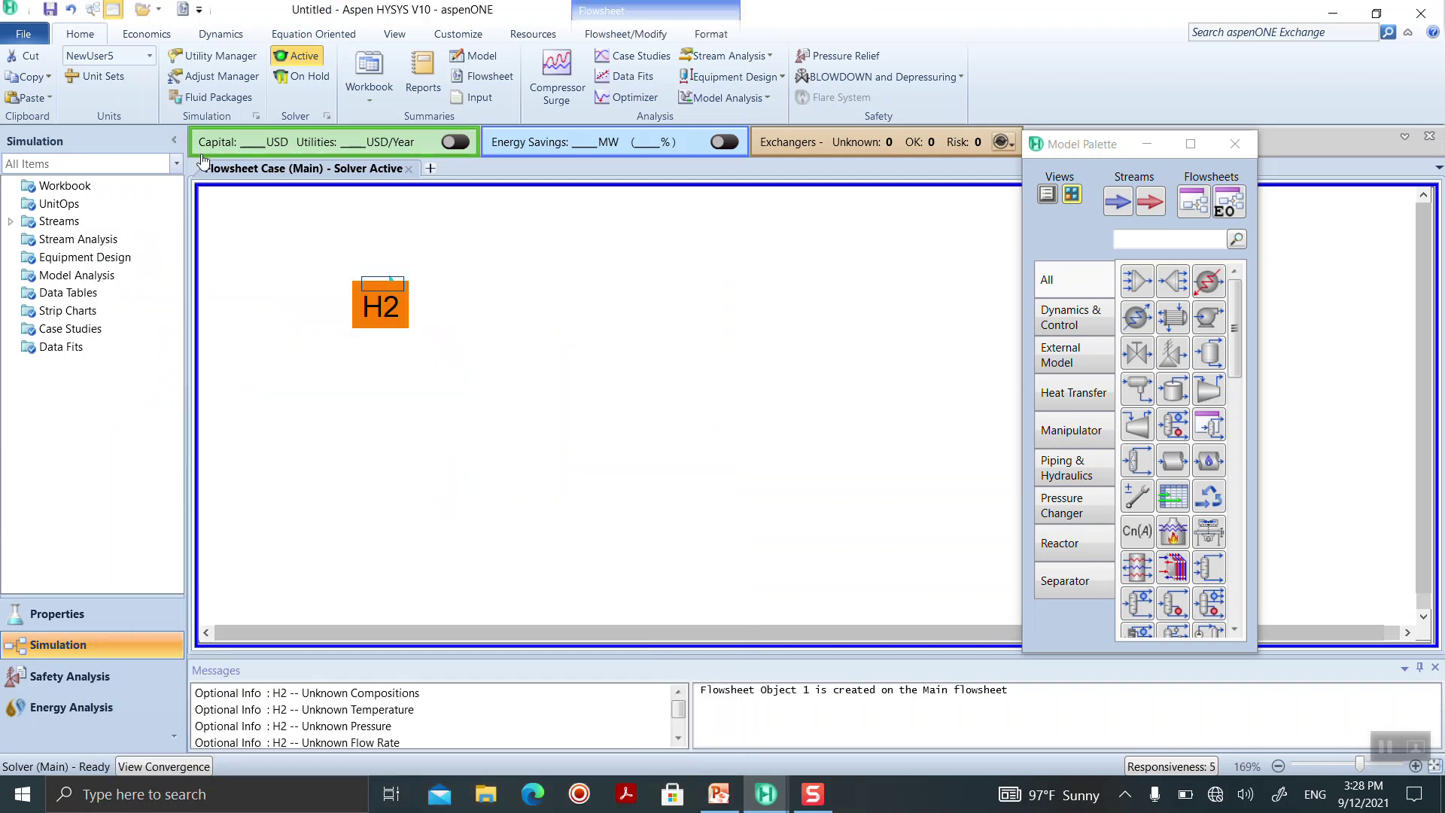
- Open the NewUser5 unit set for editing and try to change its Pressure unit
left_click(116, 78)
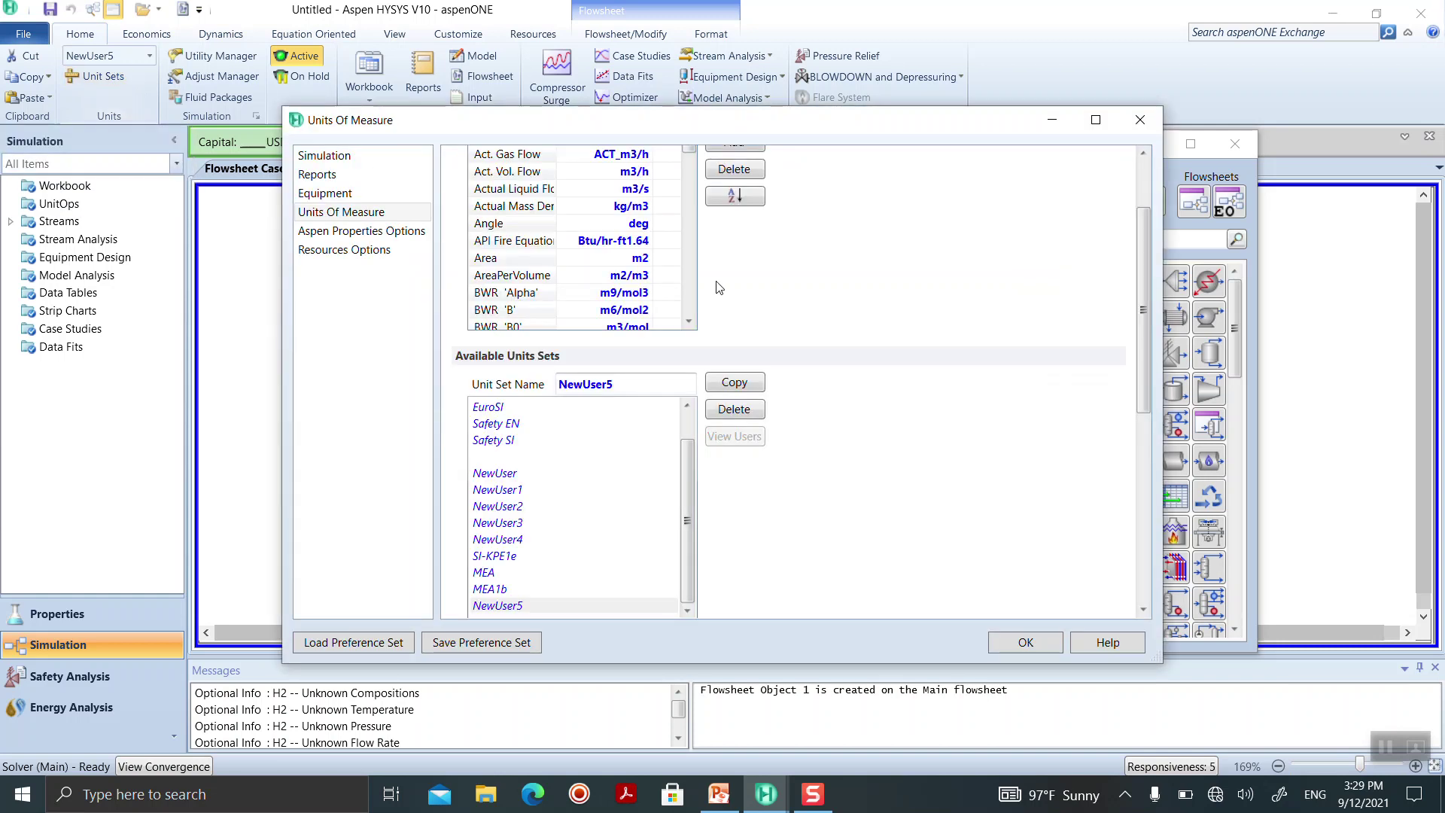
left_click_drag(686, 157, 688, 265)
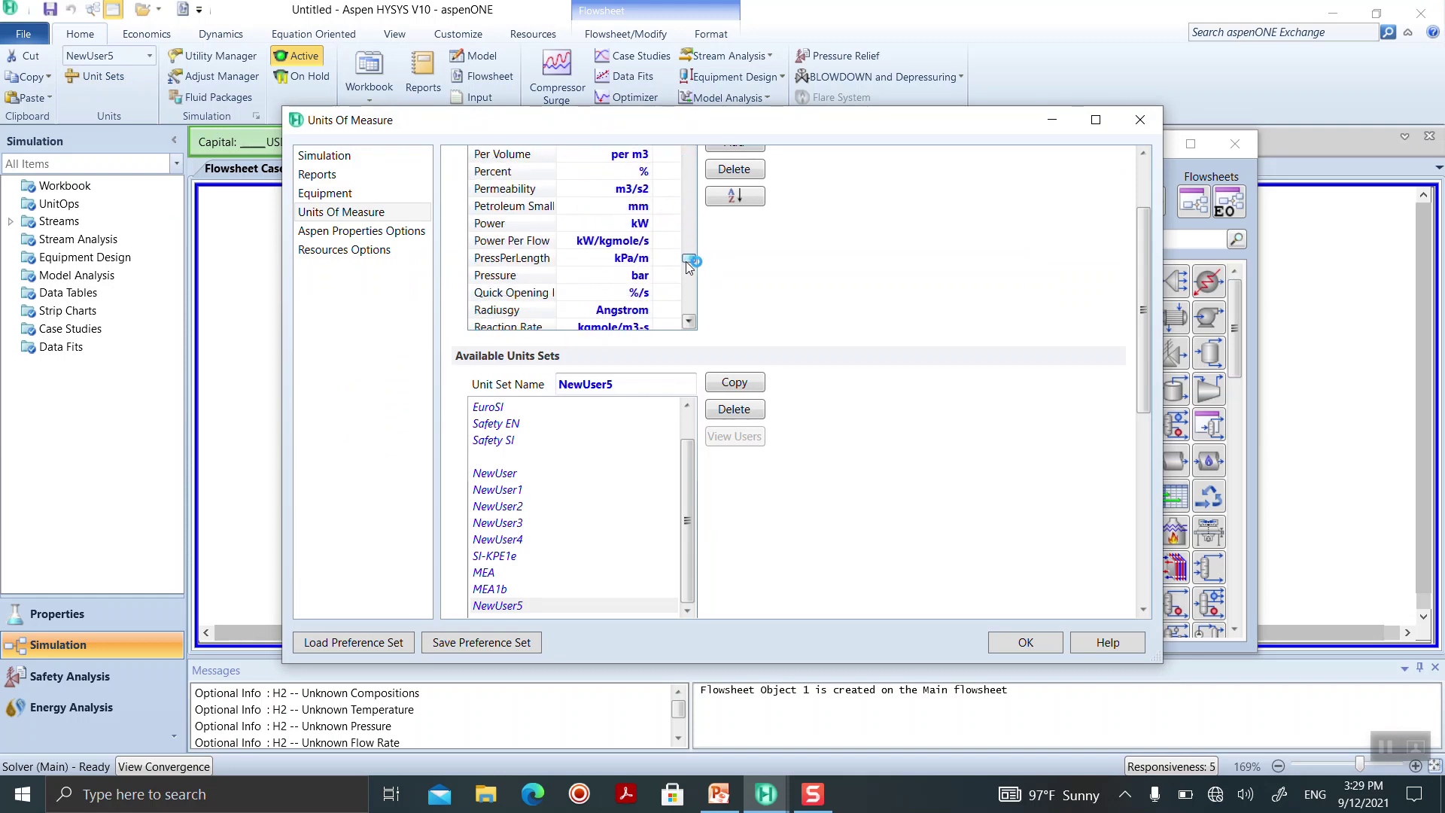
left_click(634, 277)
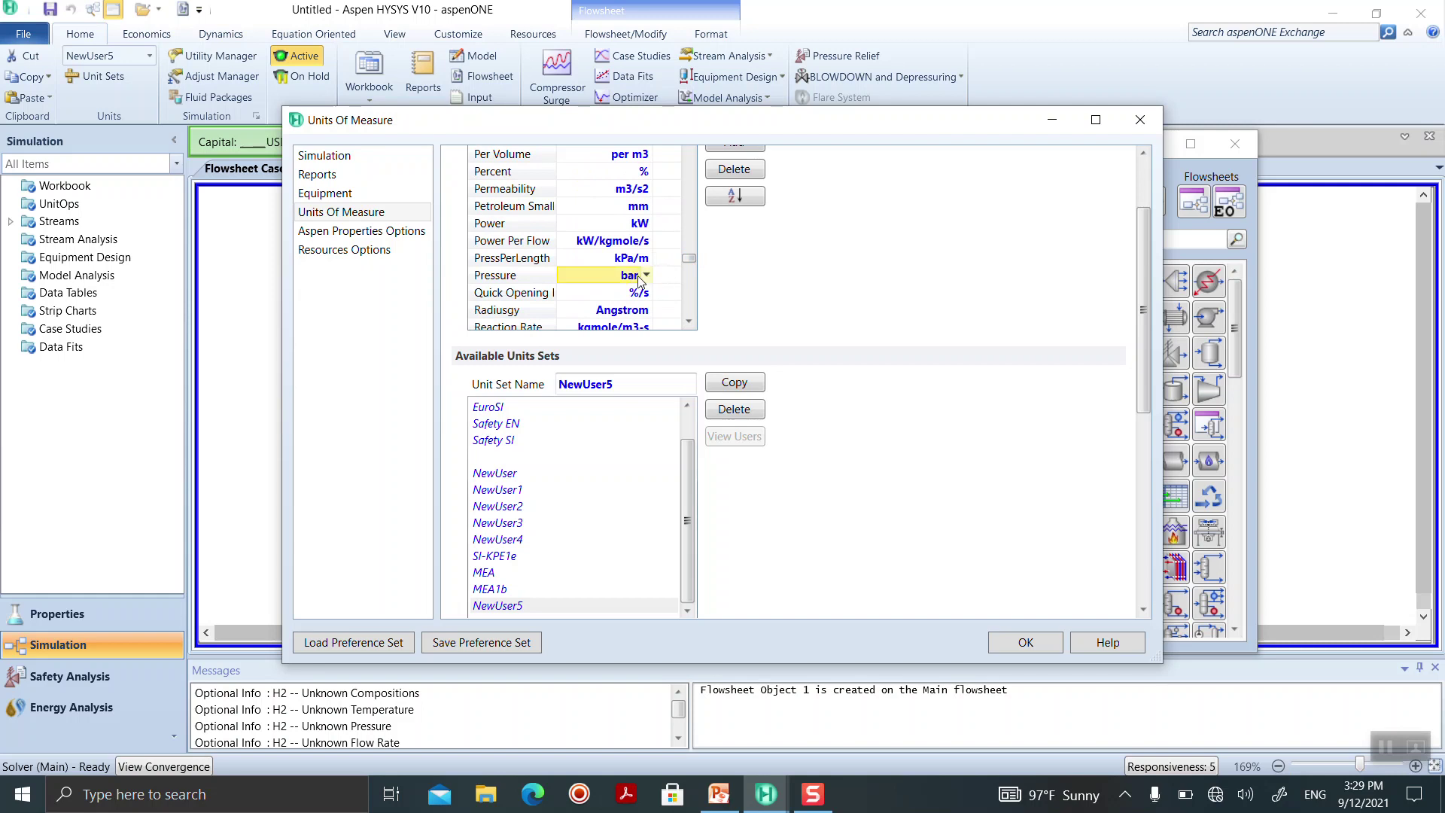
left_click(646, 277)
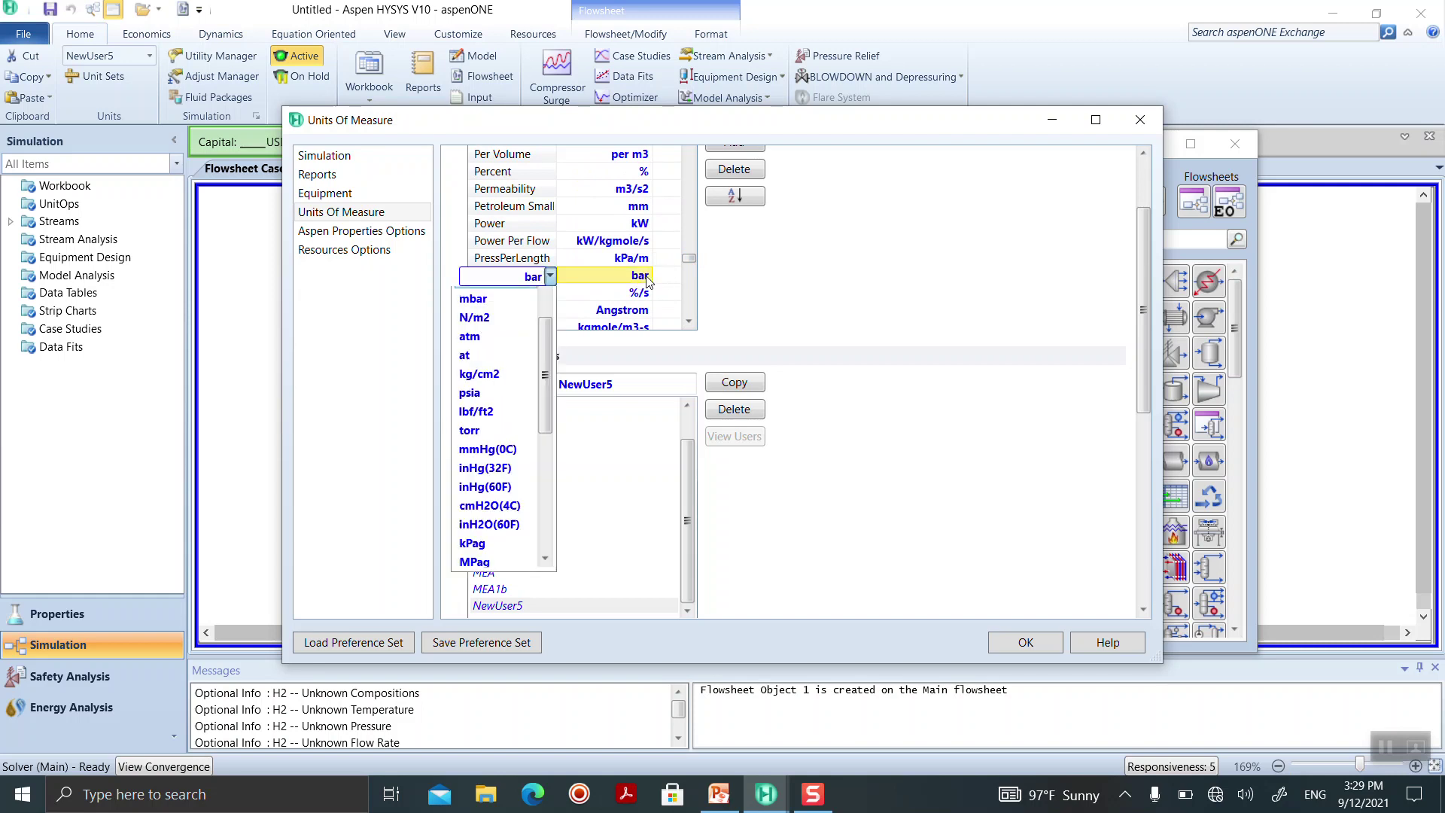
left_click(524, 298)
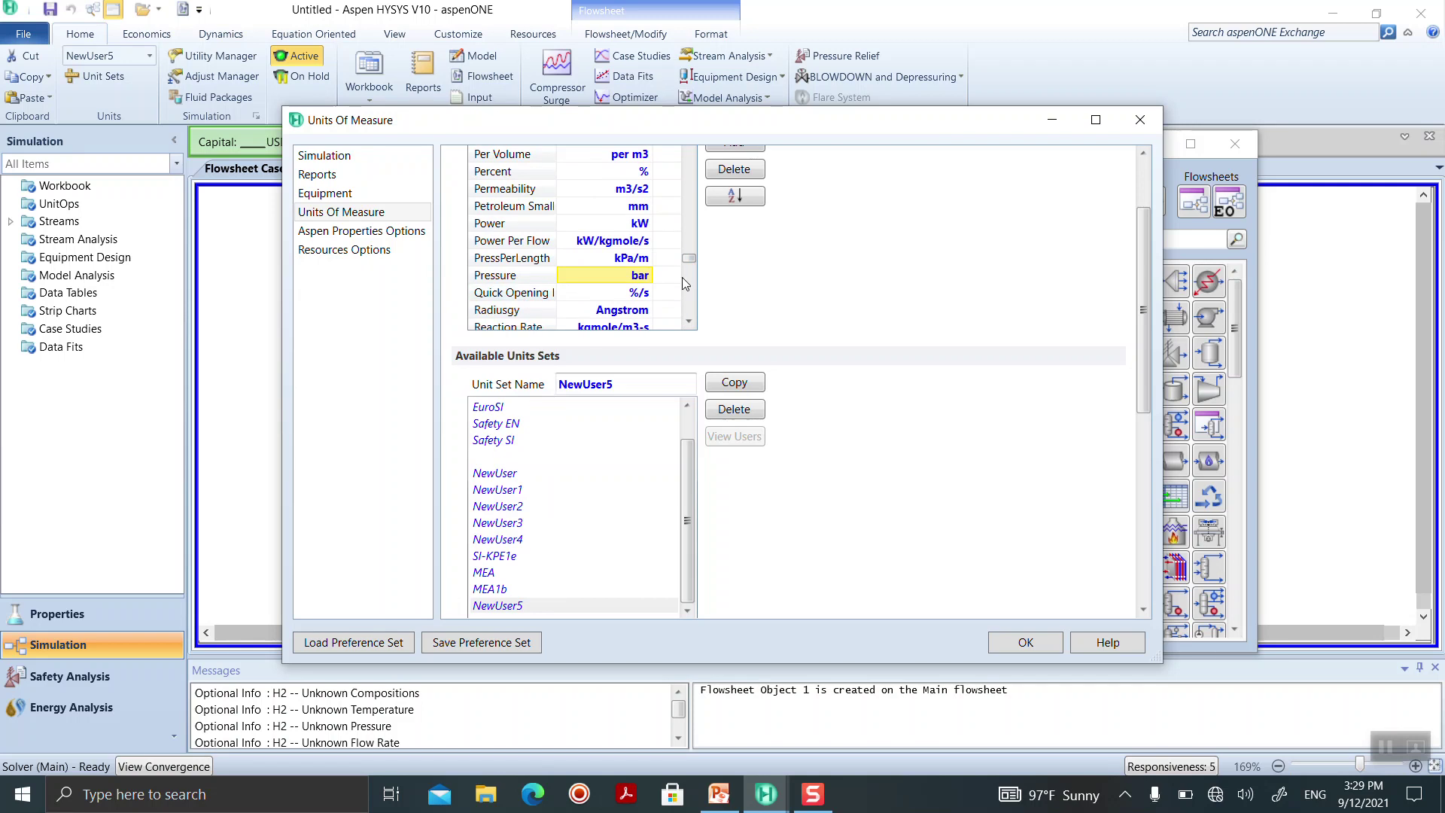
- Set the Temperature unit of the NewUser5 unit set to F
left_click_drag(692, 258, 690, 295)
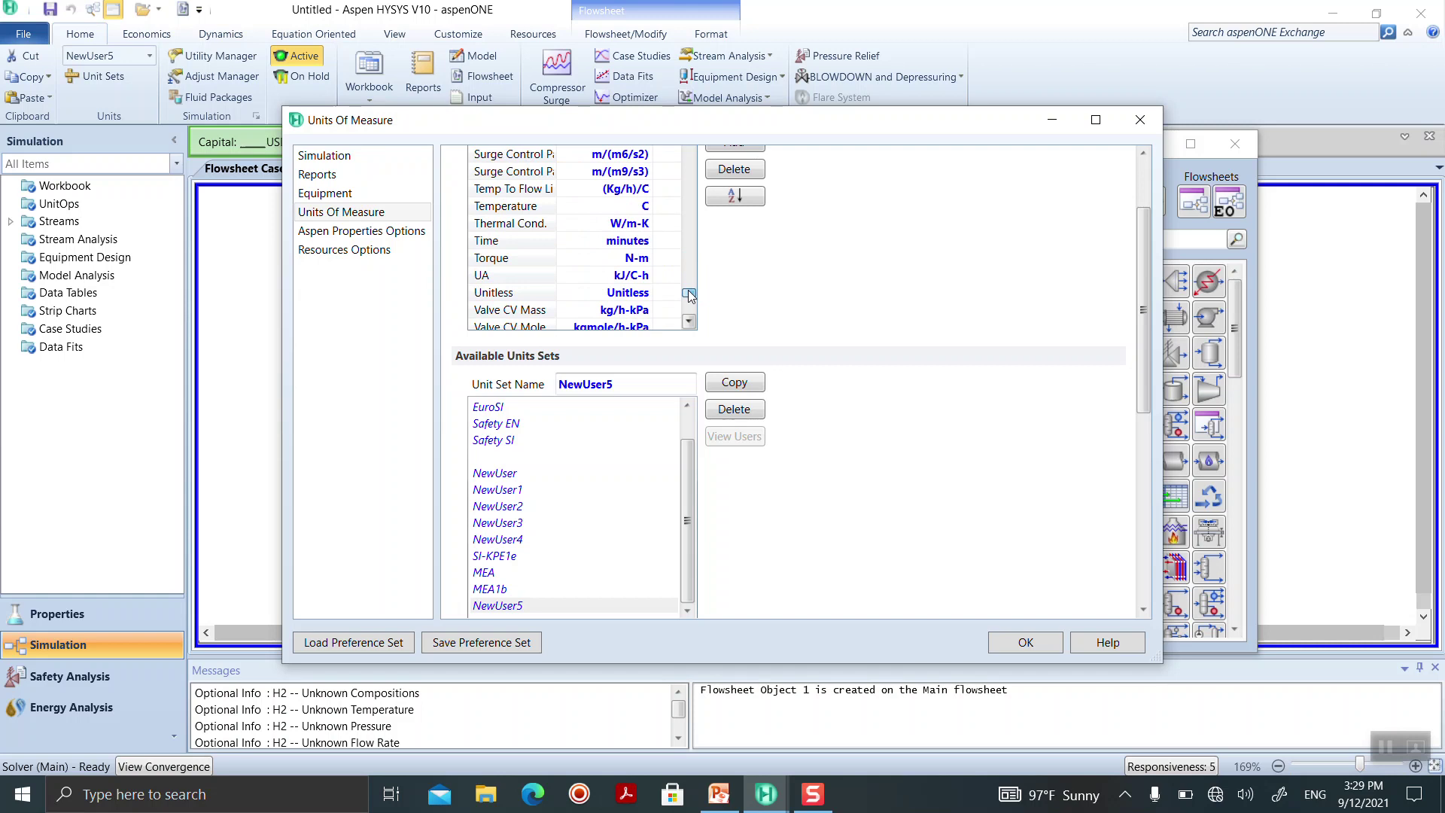
left_click(641, 210)
left_click(650, 209)
left_click(516, 263)
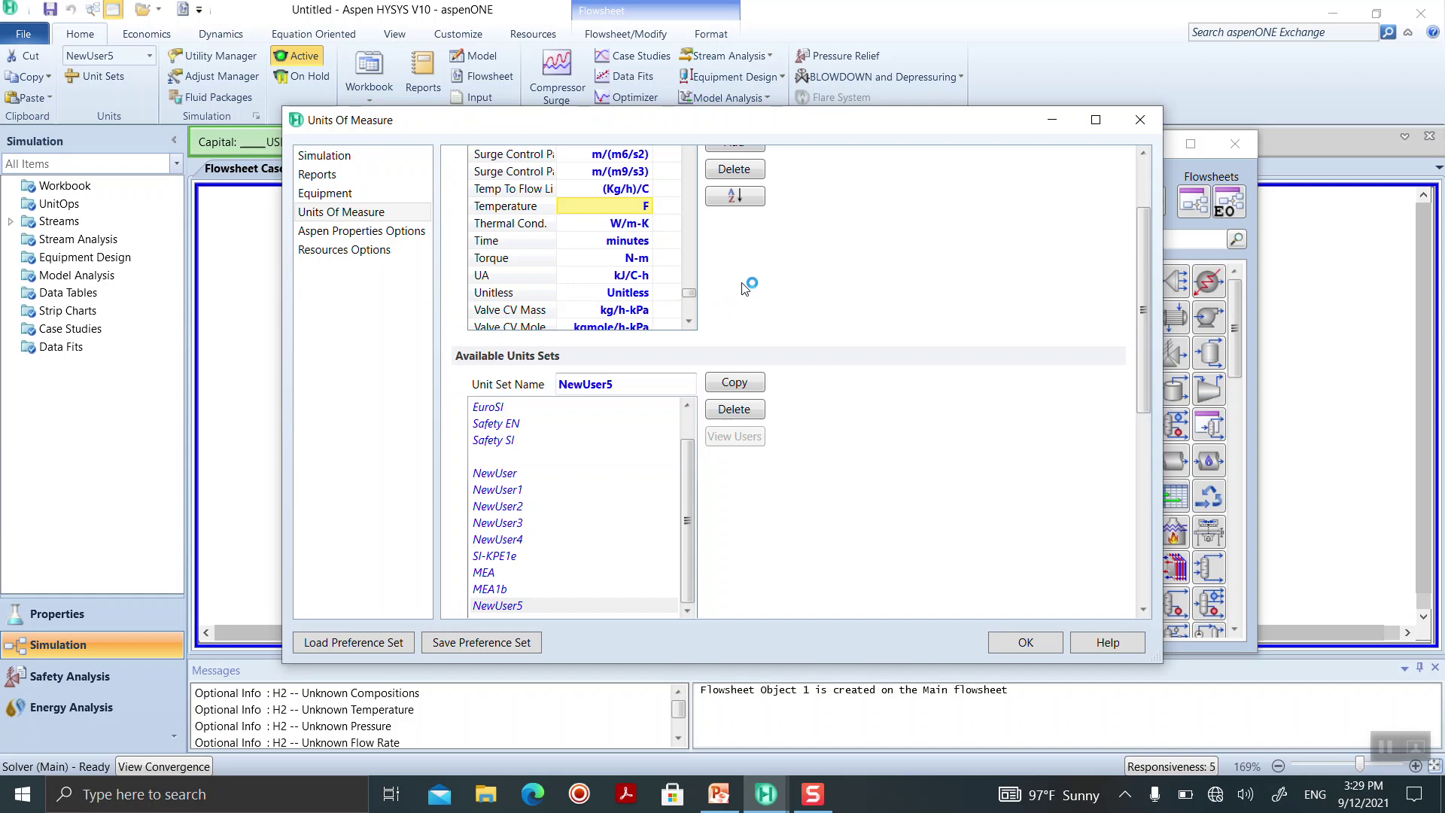
- Inspect the conversion definition of the Temperature unit F and accept the units of measure settings
scroll(766, 376, "up", 3)
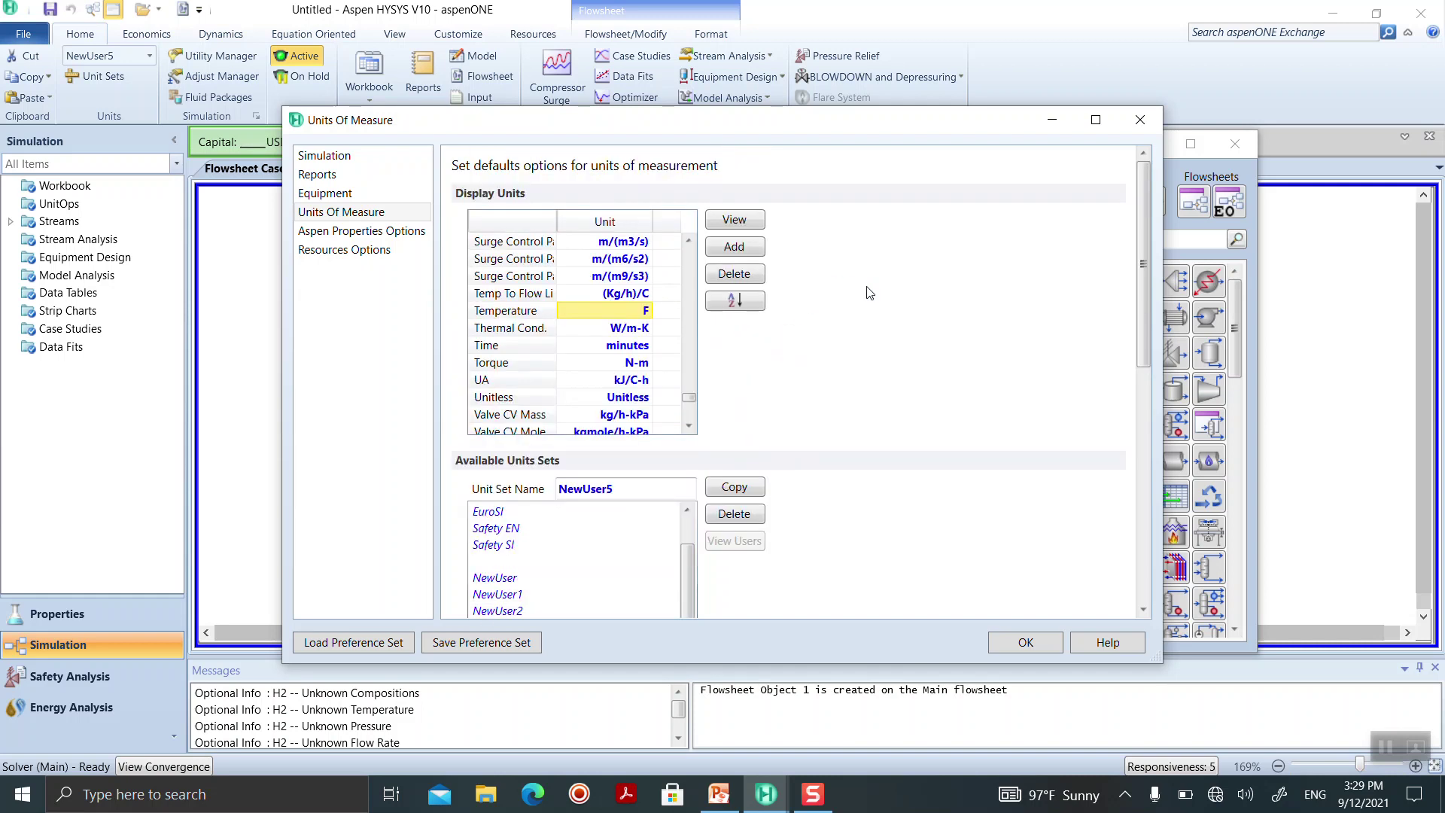
left_click(750, 251)
left_click(983, 322)
left_click(752, 219)
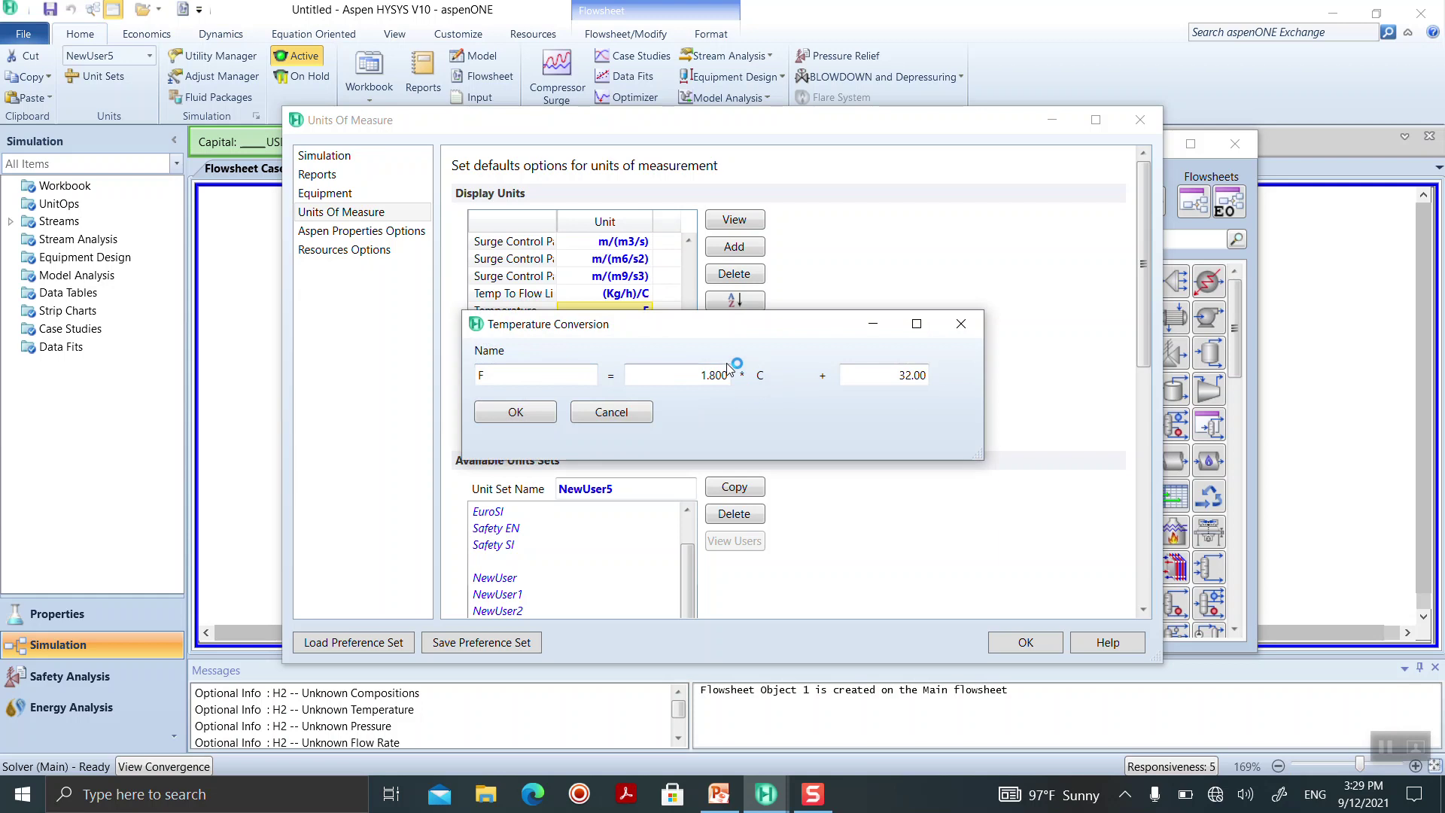
left_click(525, 412)
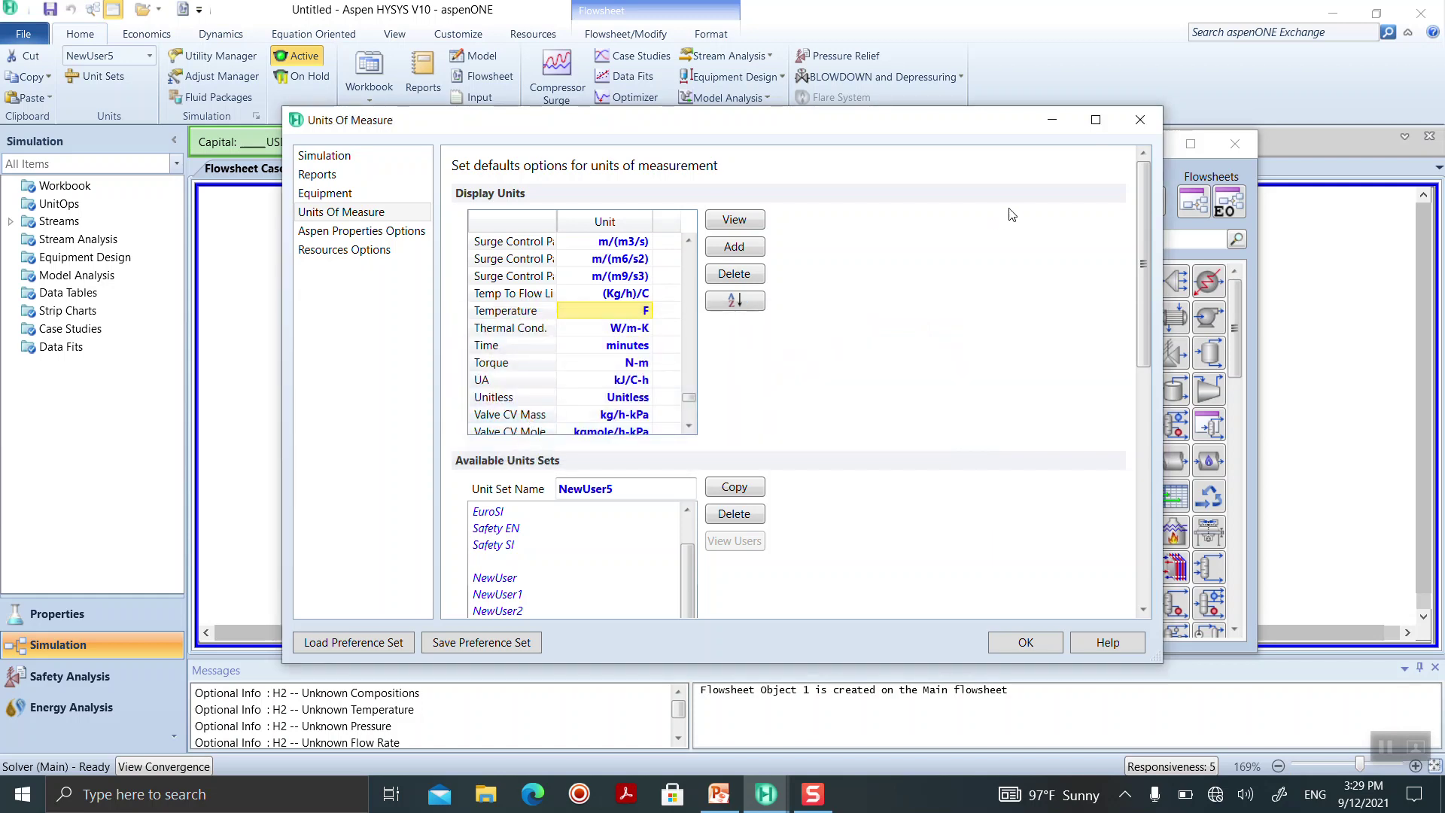
left_click(1037, 642)
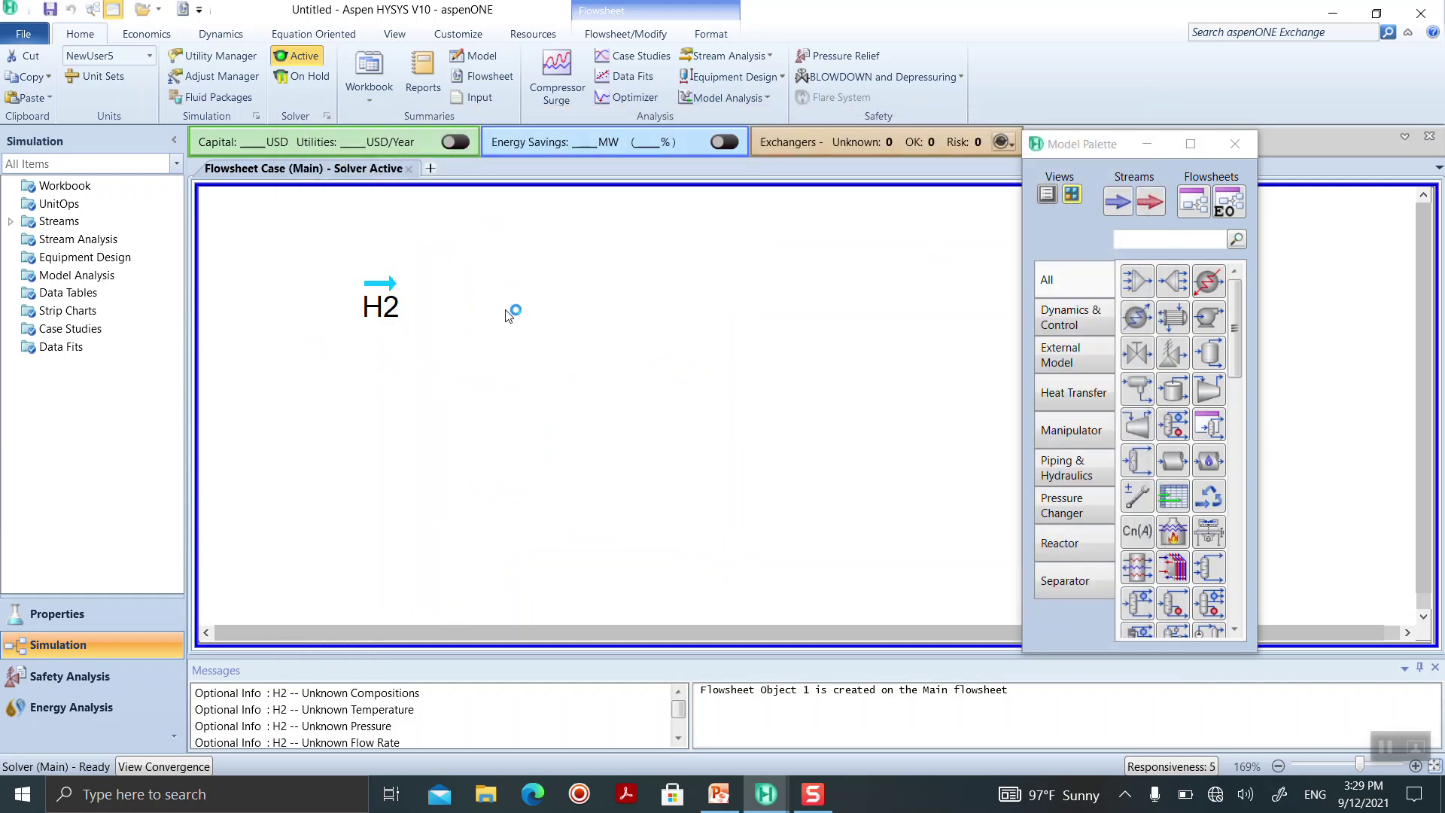
- Open the H2 material stream and set its temperature to 100 F
double_click(378, 301)
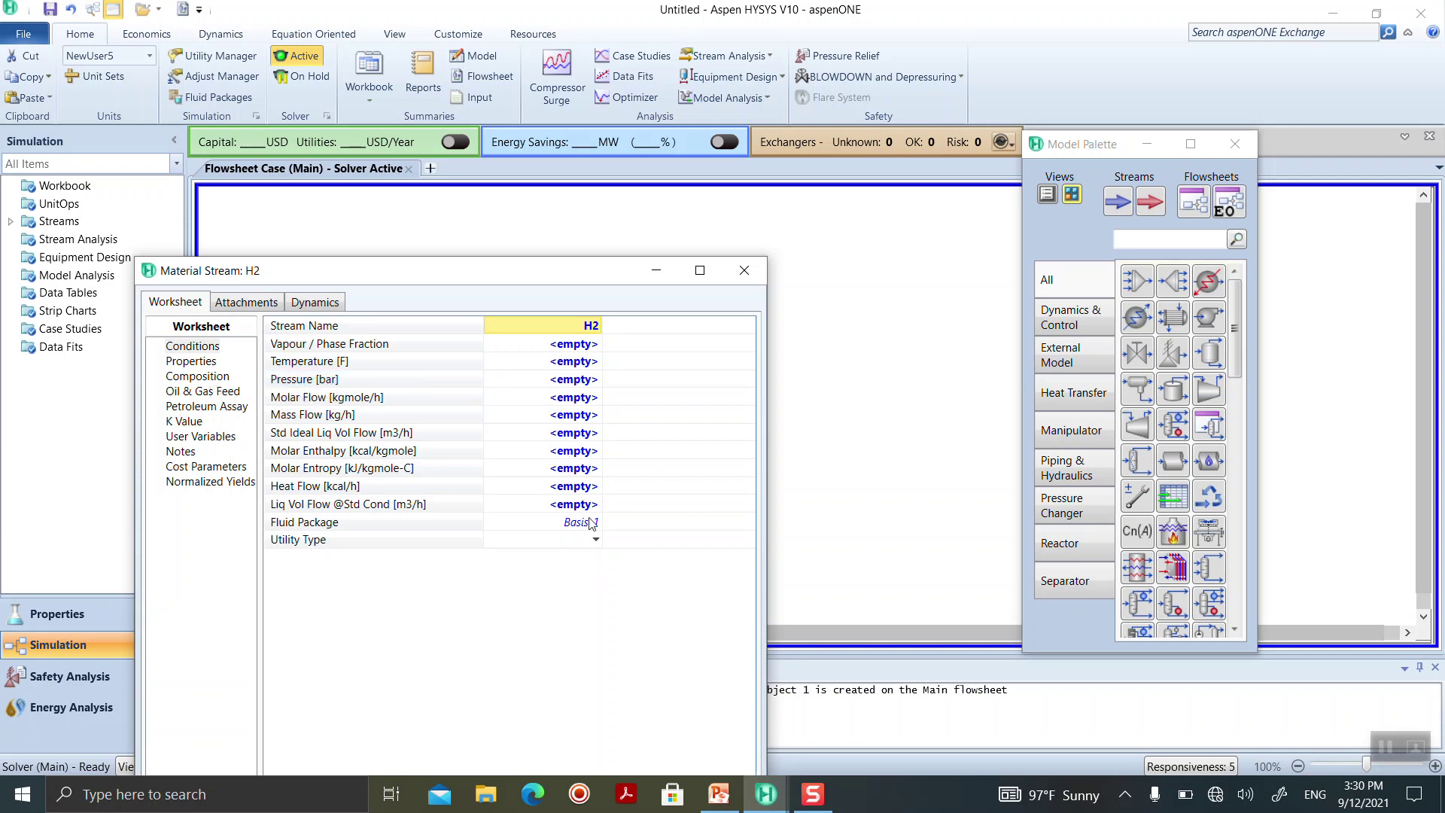
left_click(542, 365)
type("100")
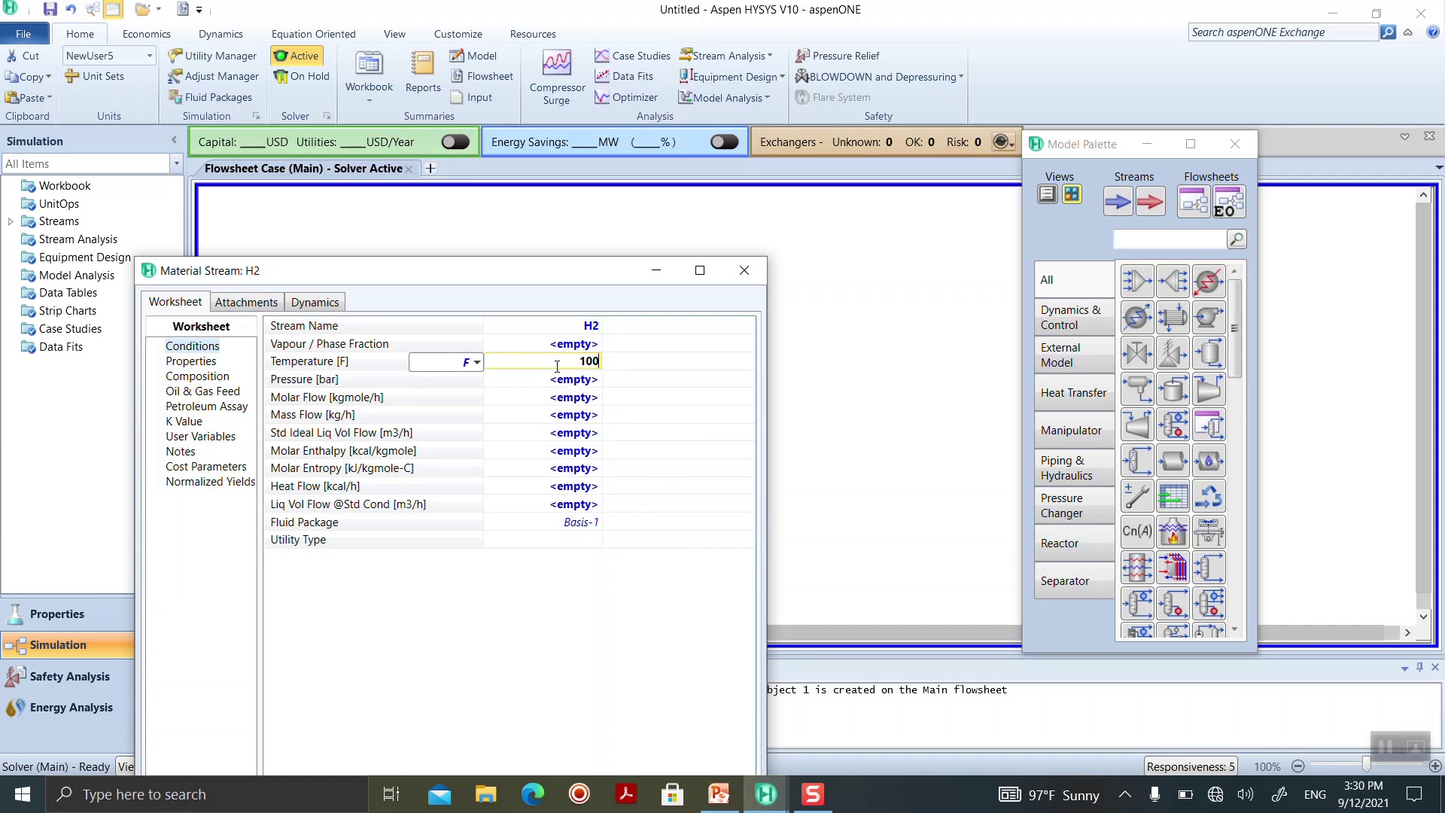
left_click(463, 362)
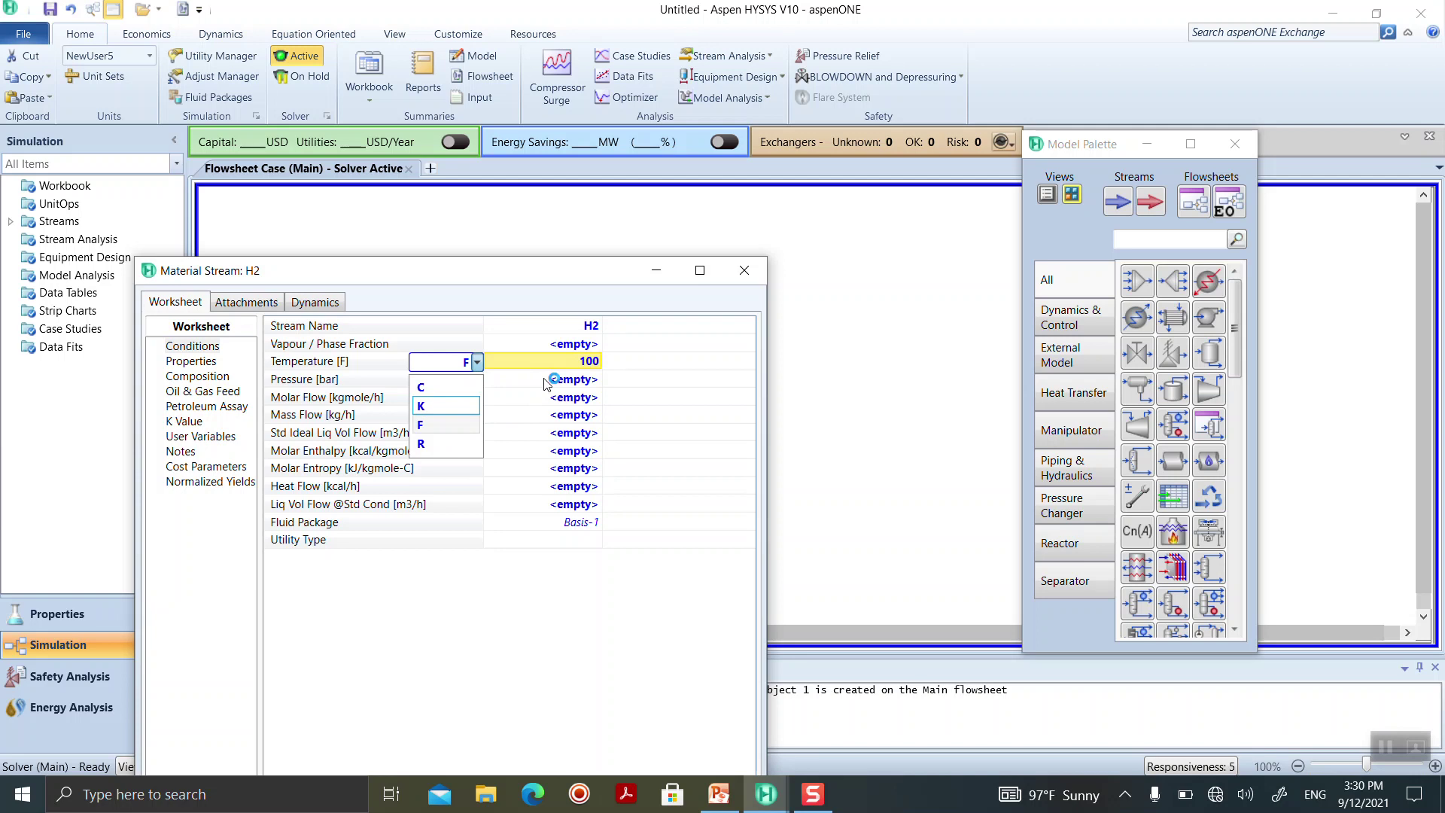
key("Return")
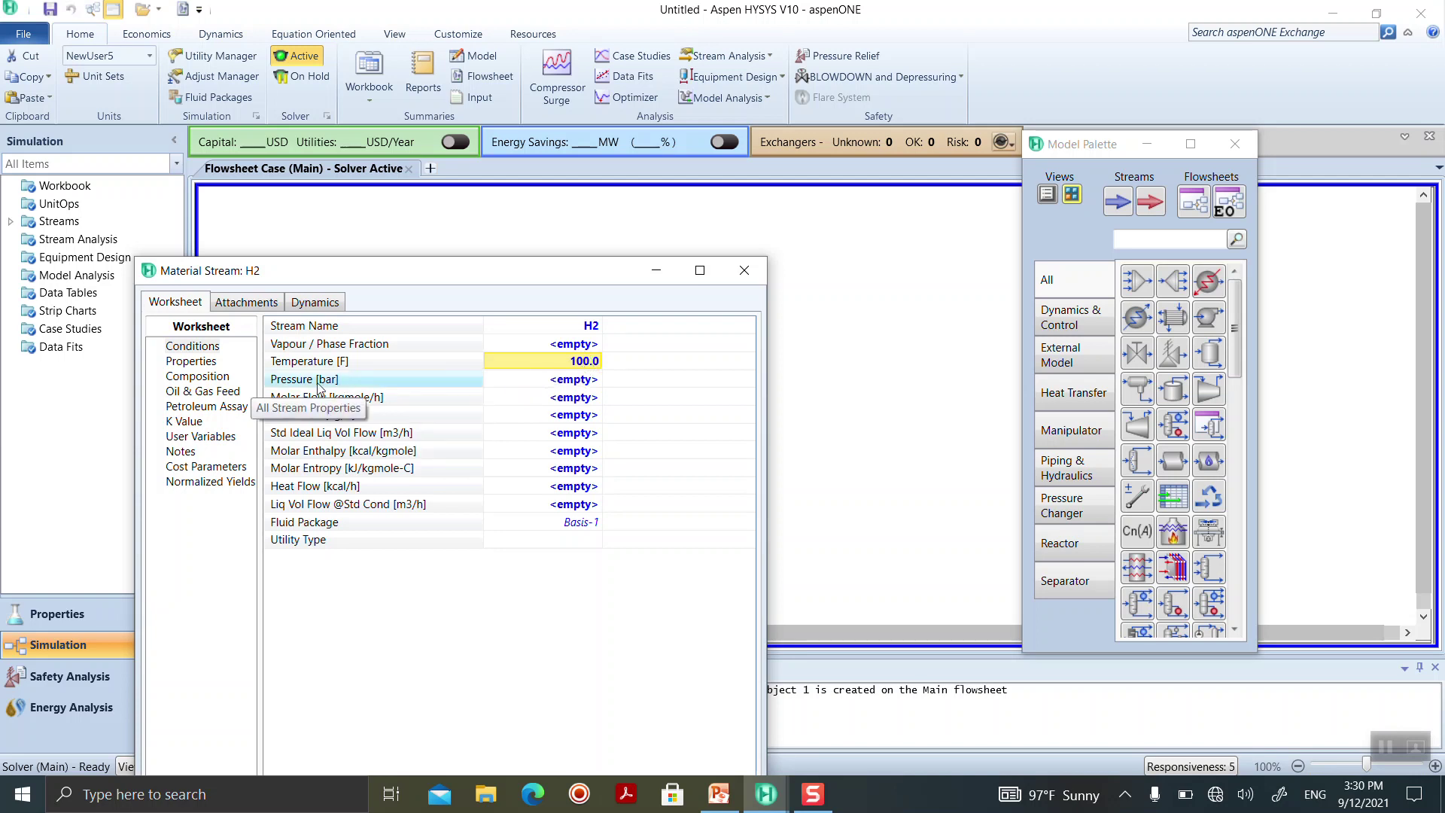
- Change the unit set's Pressure unit to atm and set the H2 stream's pressure to 1 atm
left_click(553, 384)
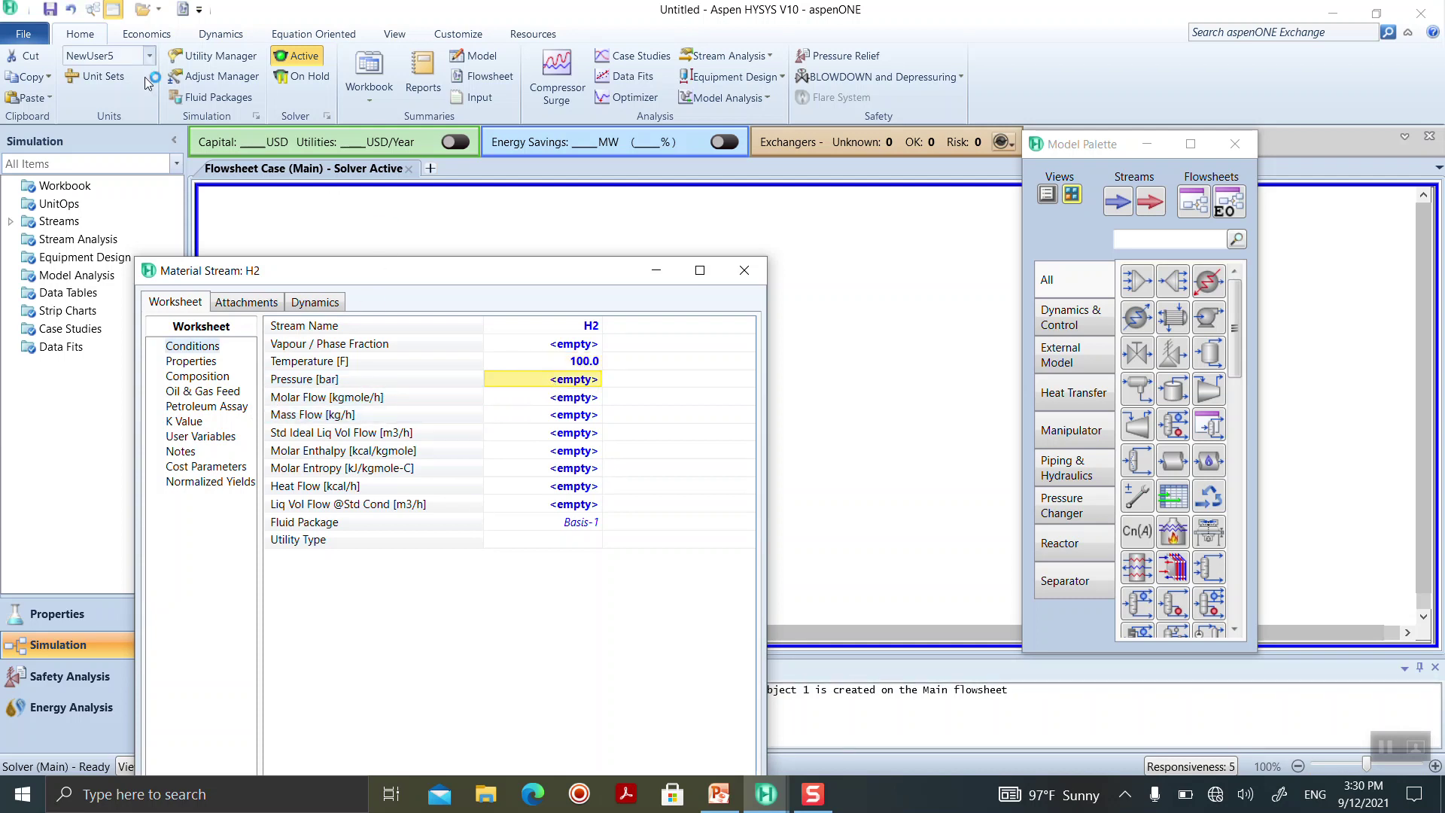
left_click(106, 74)
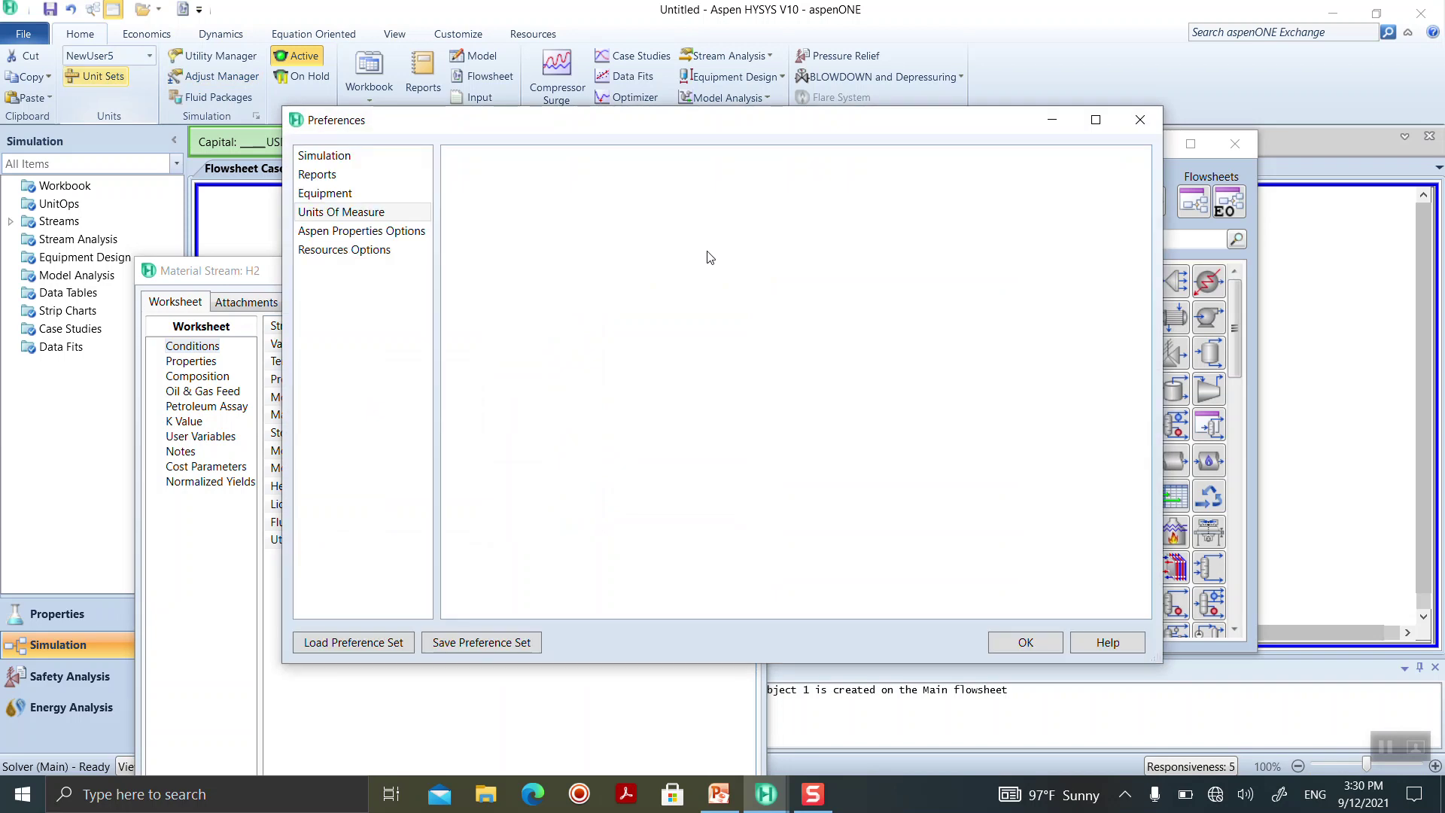
left_click_drag(692, 297, 687, 262)
left_click(636, 223)
left_click(636, 223)
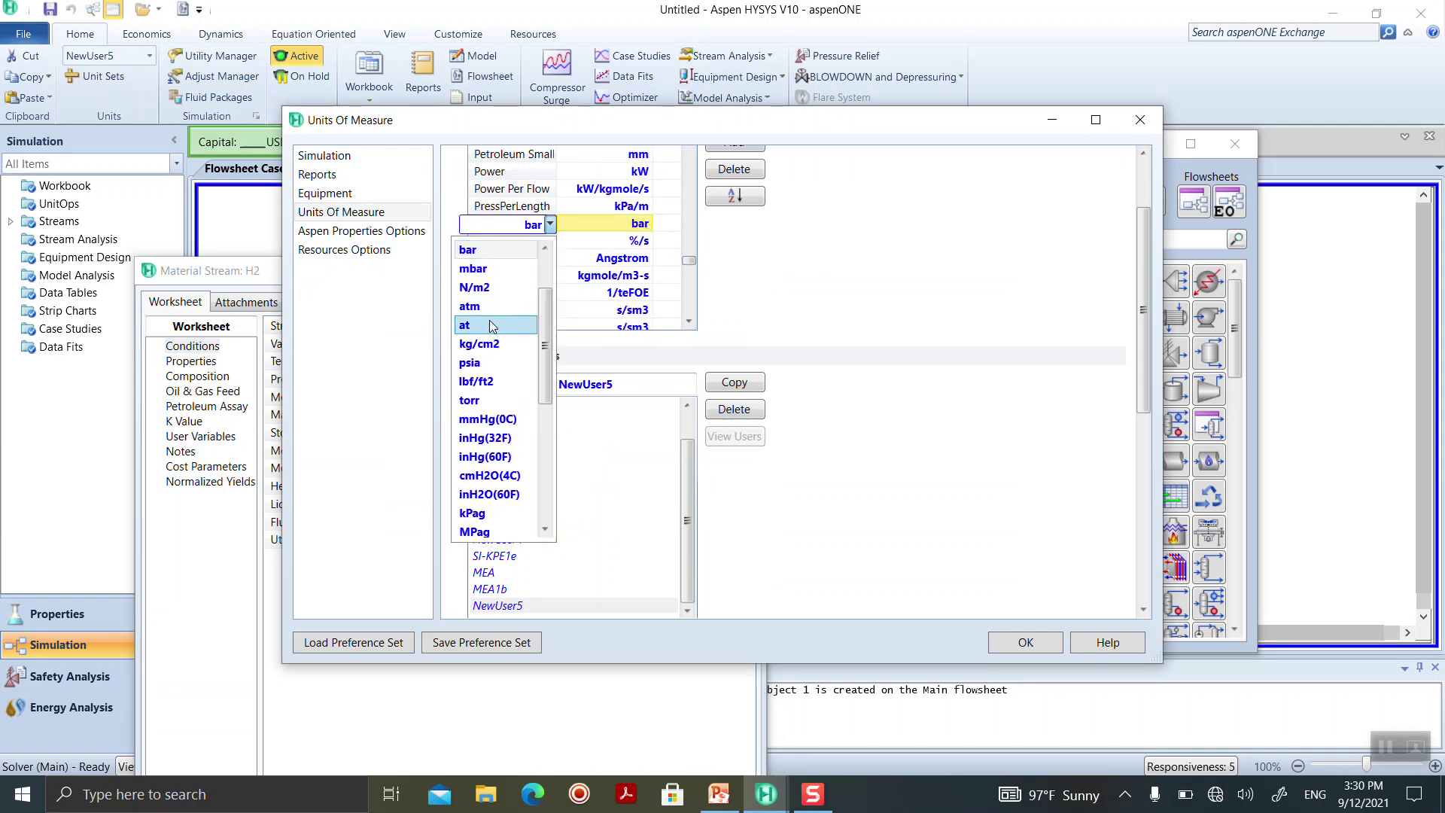
left_click(469, 306)
left_click(1025, 642)
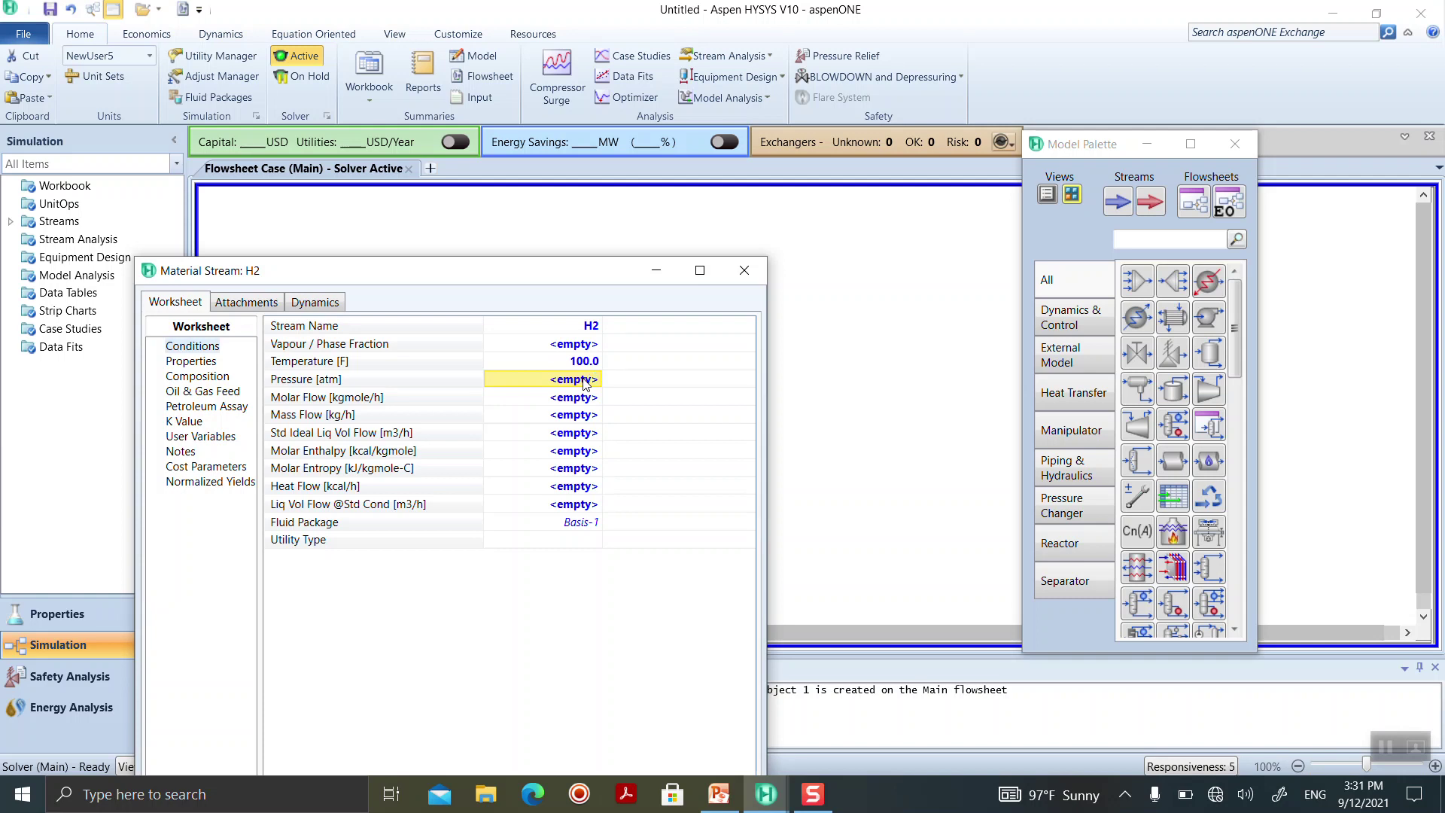
type("1")
key("Return")
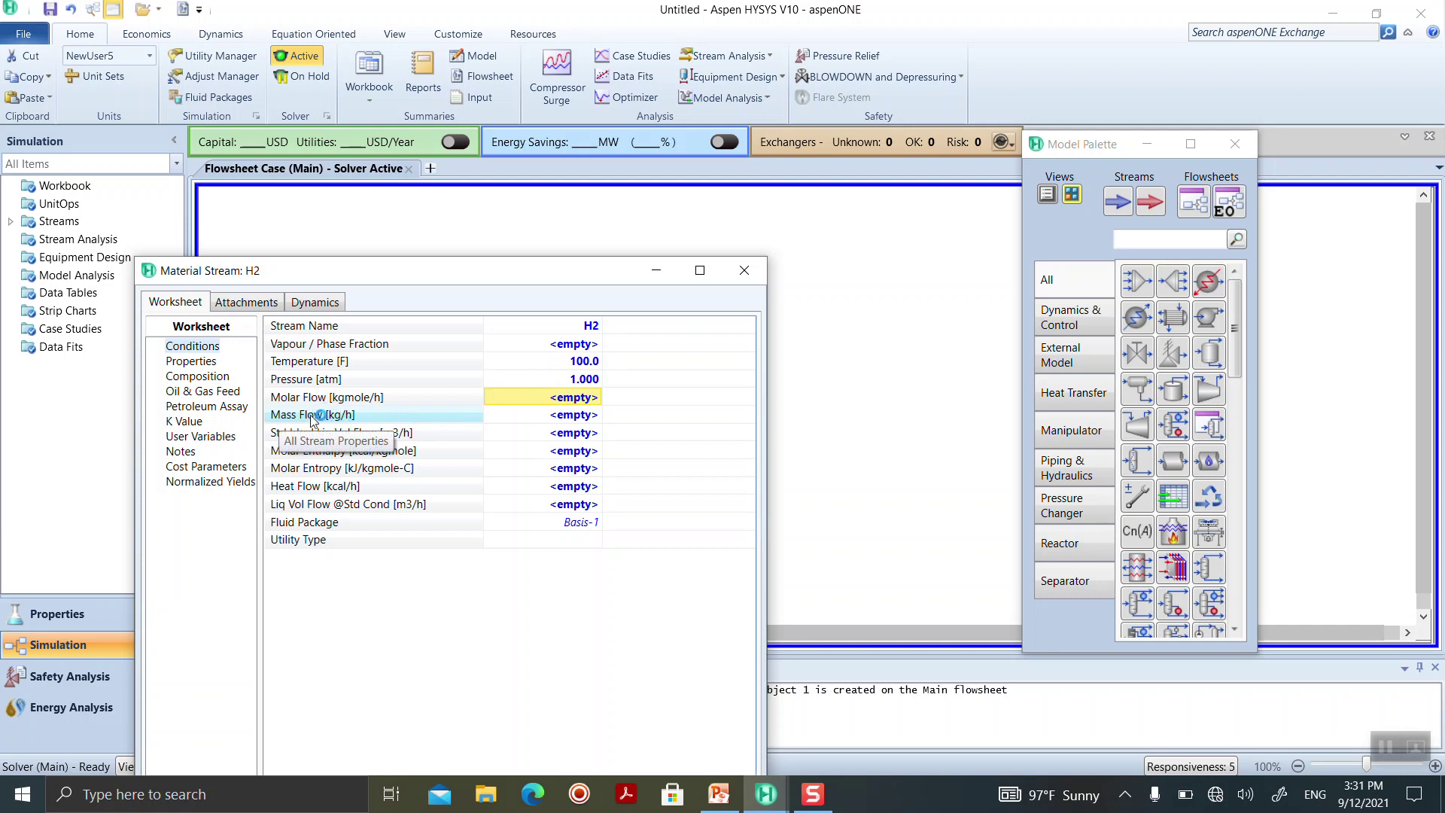
- Enter a molar flow of 3 kgmole/h for the H2 stream and browse the available flow units
left_click(461, 400)
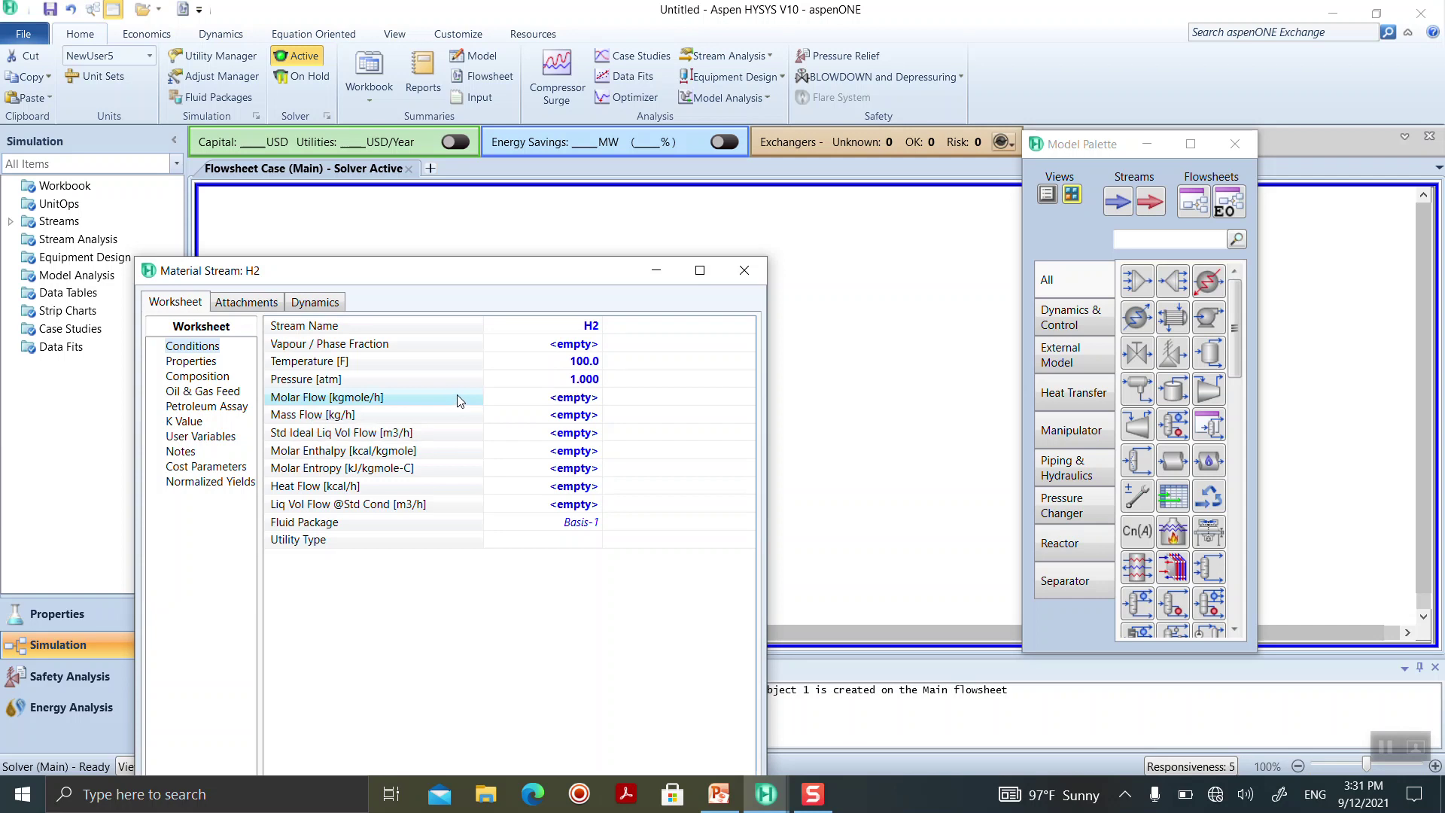
left_click(557, 398)
type("0")
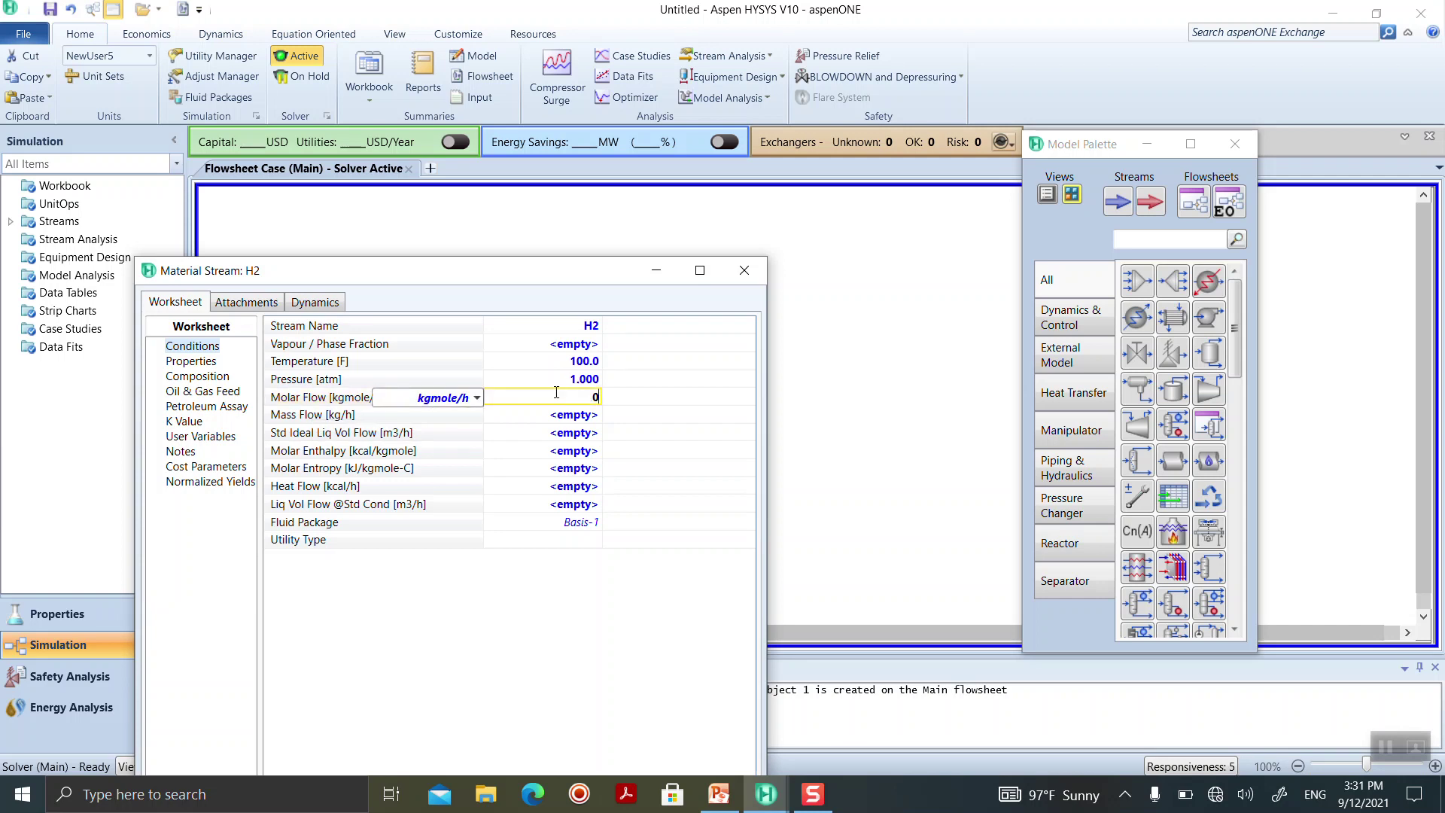
left_click(477, 397)
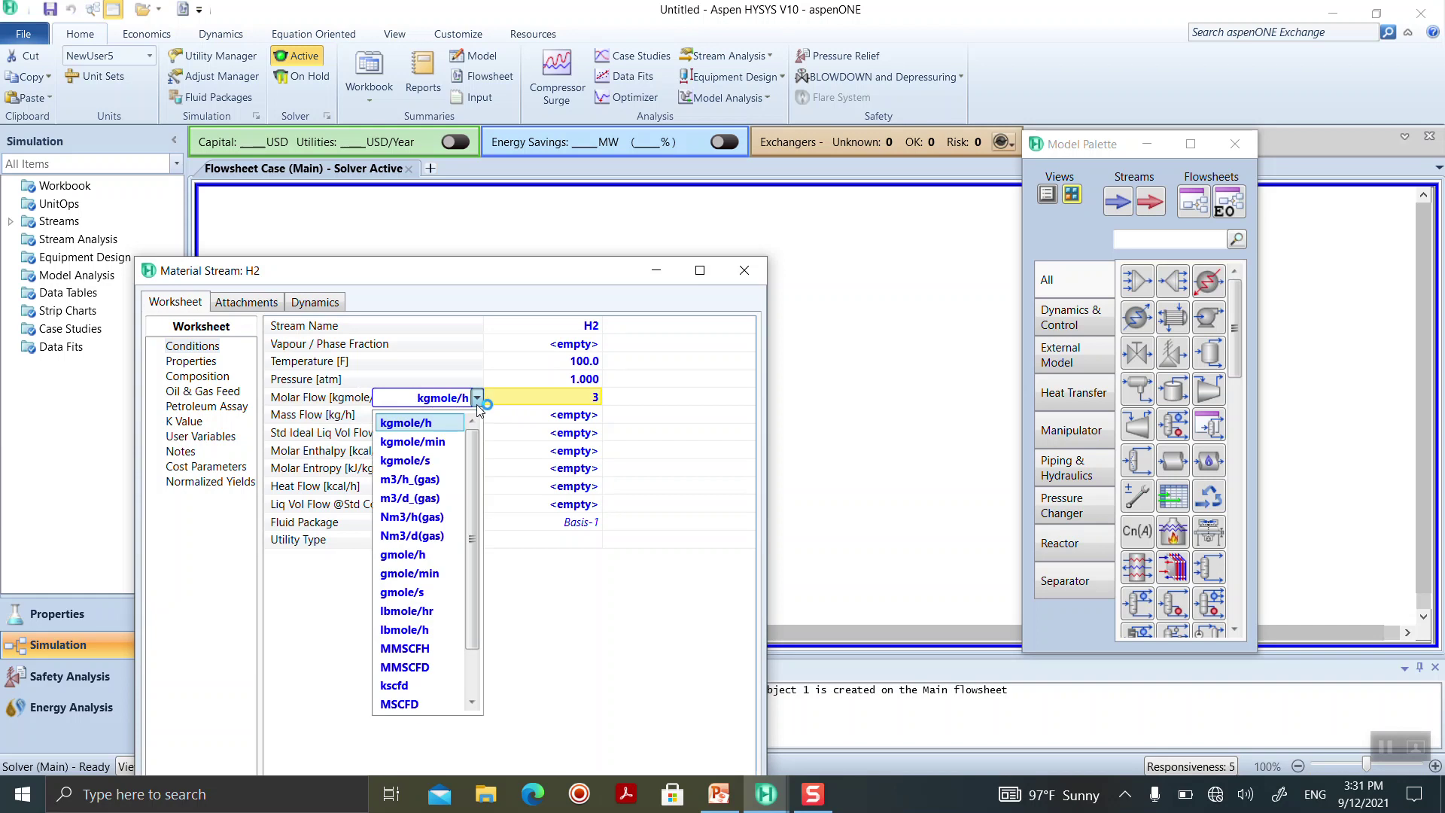
scroll(484, 552, "down", 1)
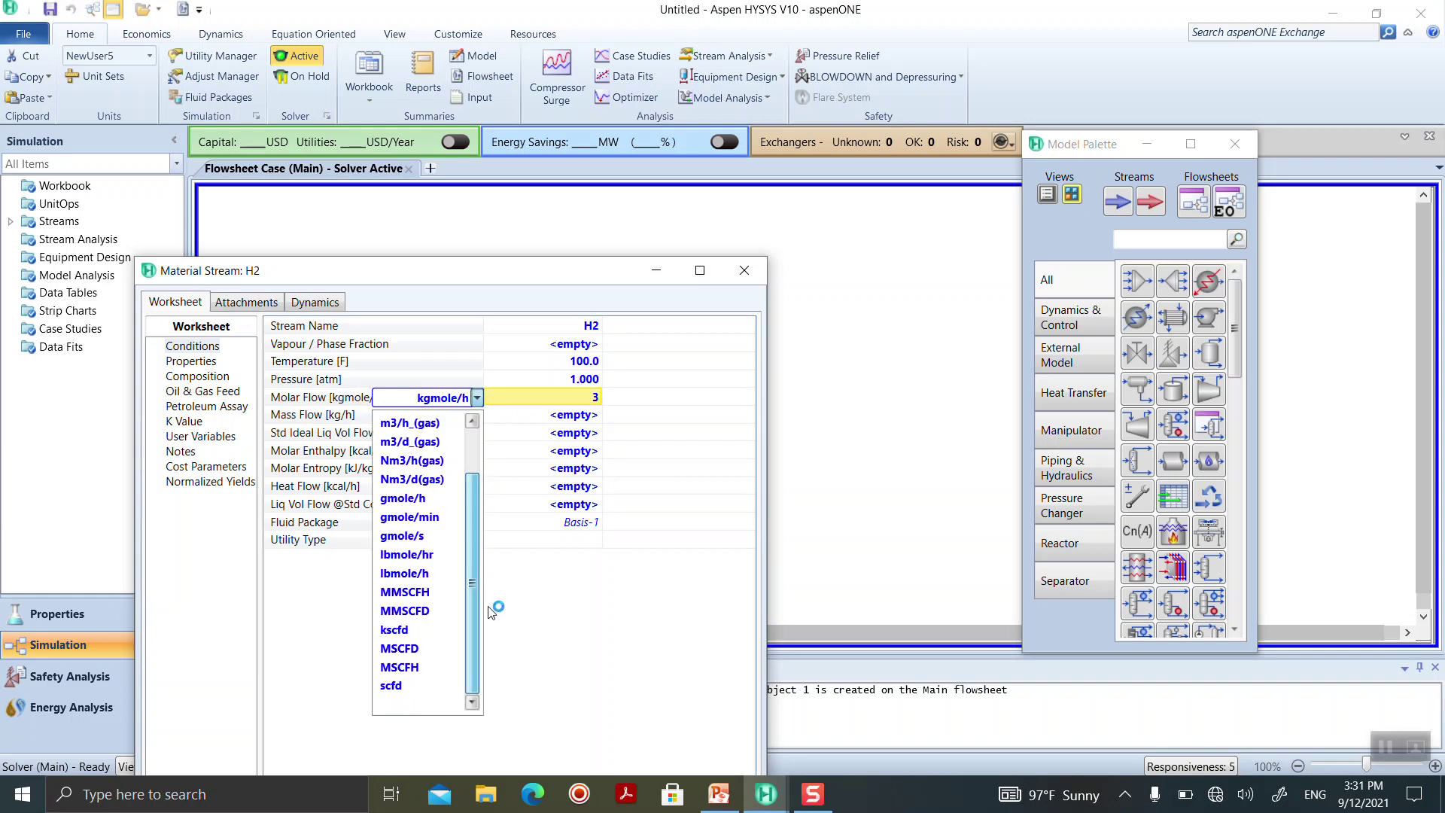
scroll(485, 552, "up", 1)
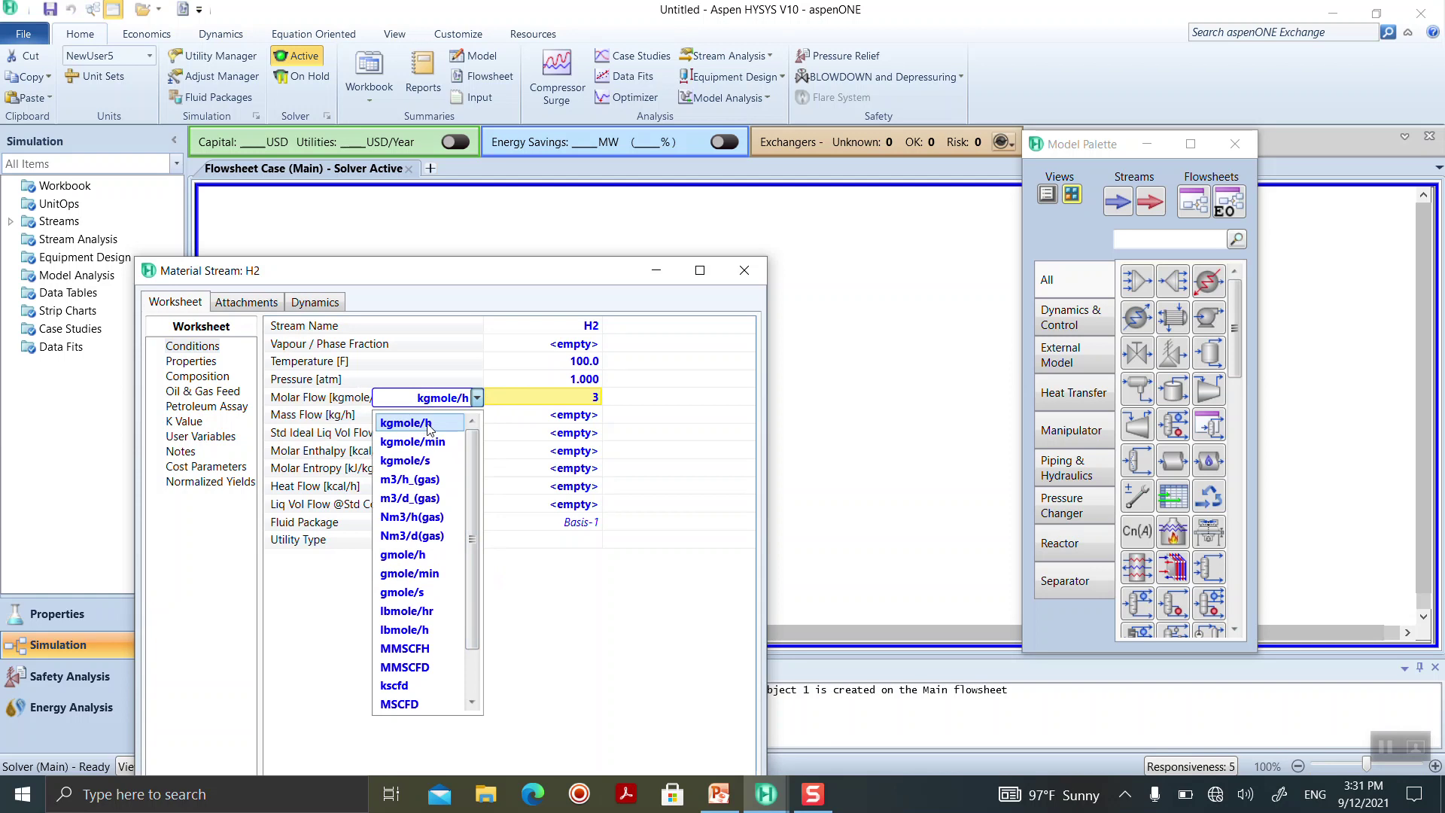
- Check the hydrogen flow rate in the PowerPoint example and set the H2 stream's molar flow to 2 lbmole/h in HYSYS
left_click(719, 794)
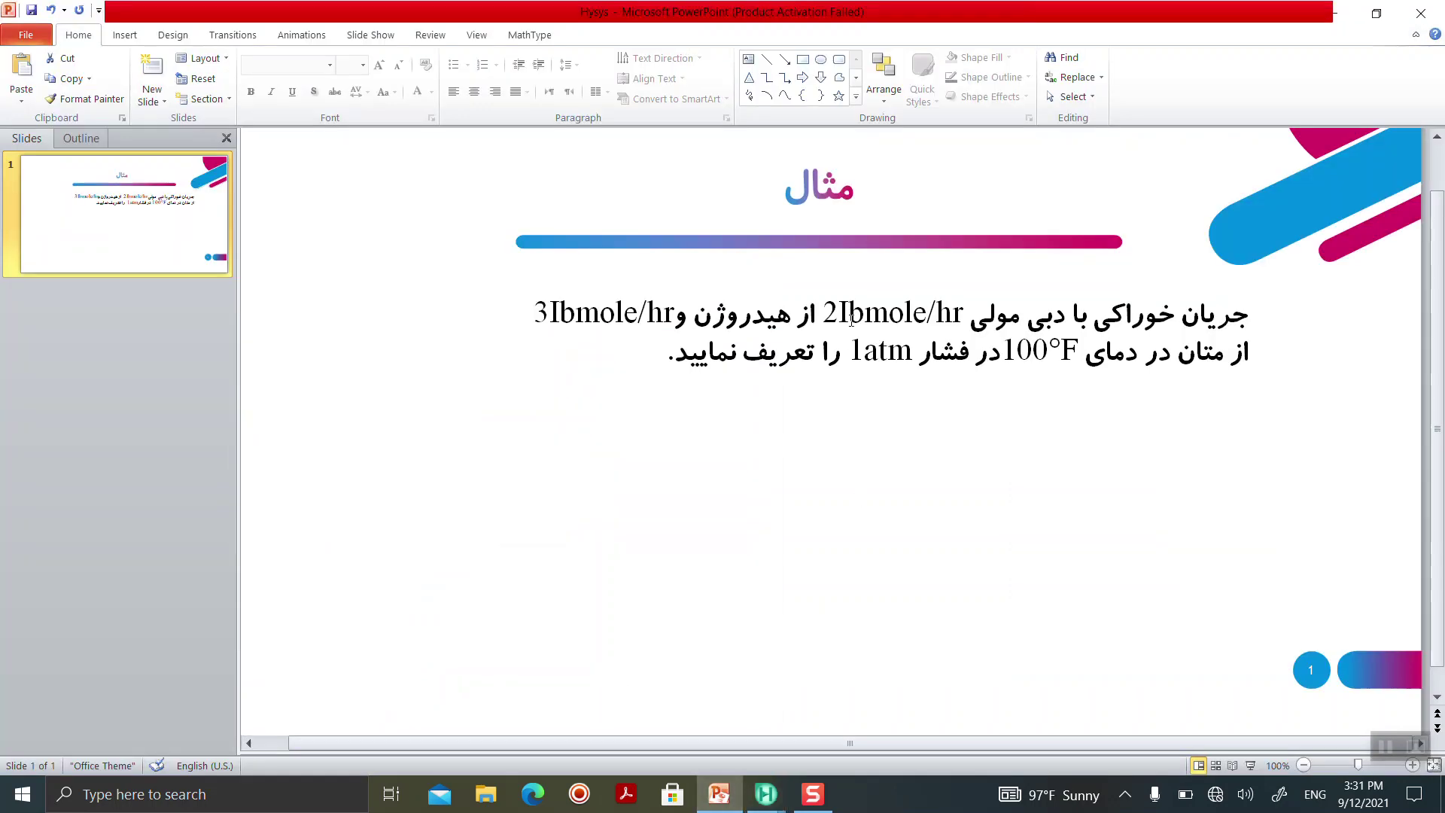
mouse_move(766, 794)
left_click(693, 726)
mouse_move(600, 398)
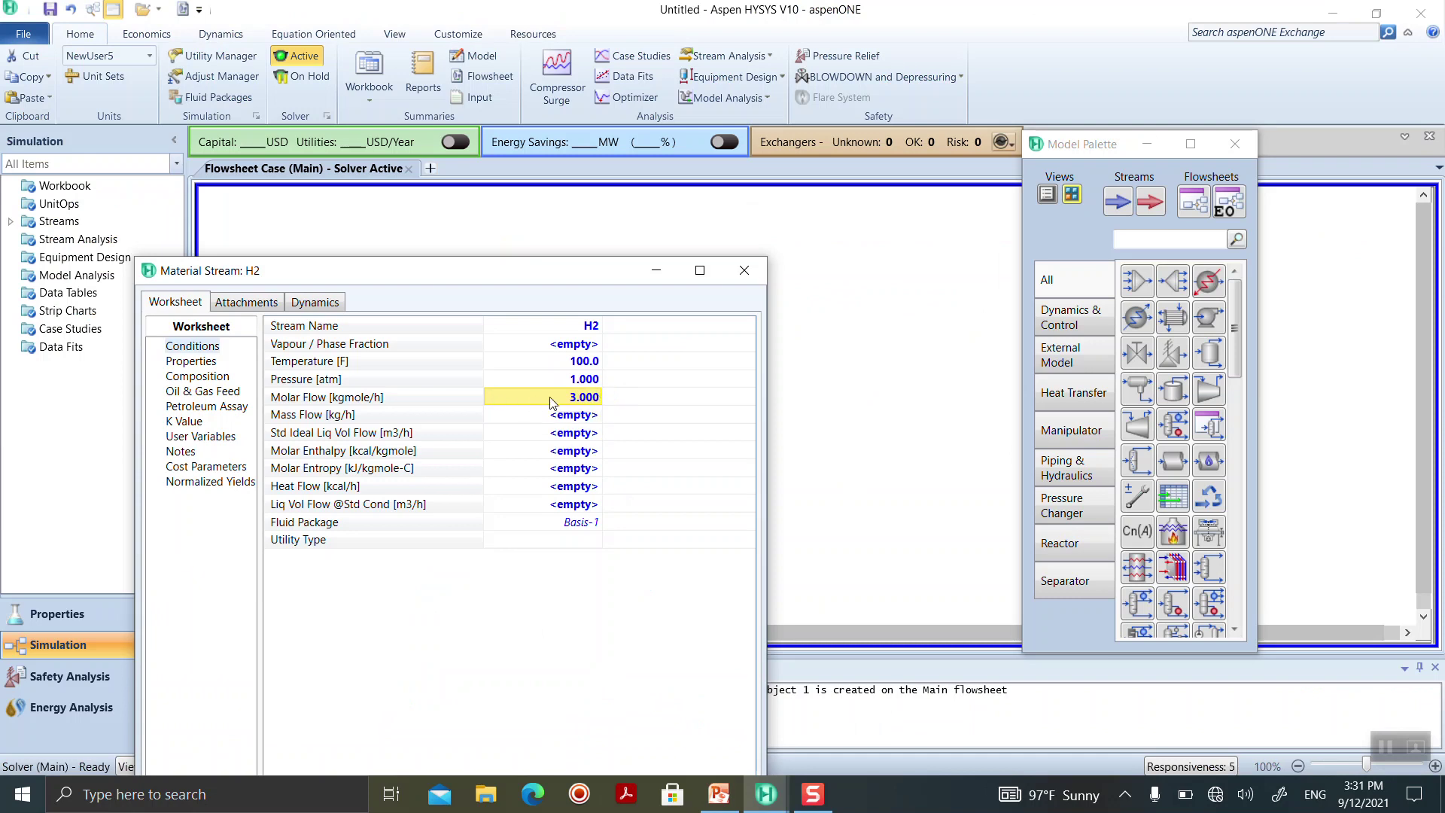
type("2")
left_click(477, 397)
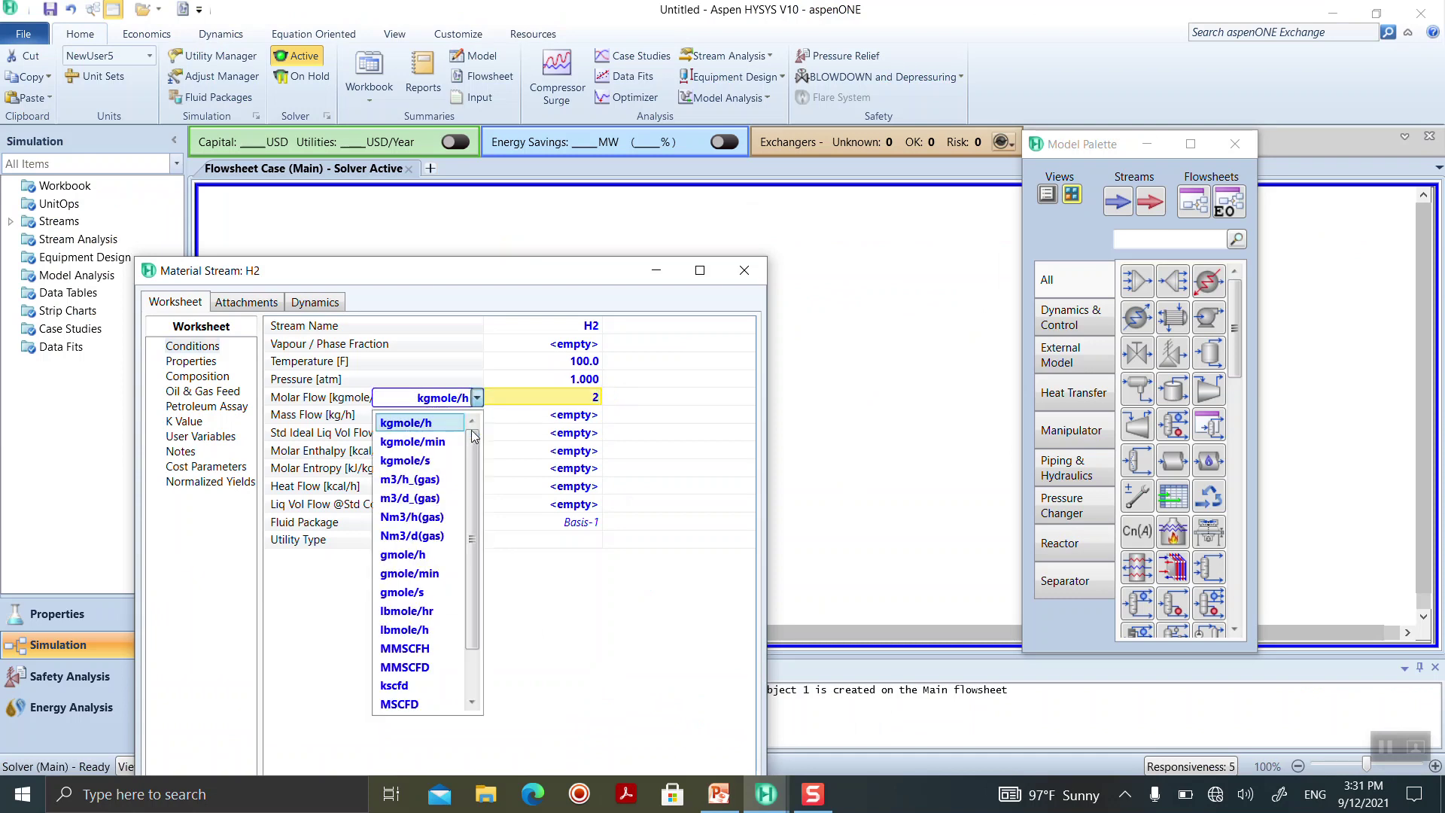
mouse_move(470, 480)
left_mouse_down()
mouse_move(472, 553)
mouse_move(479, 484)
left_mouse_up()
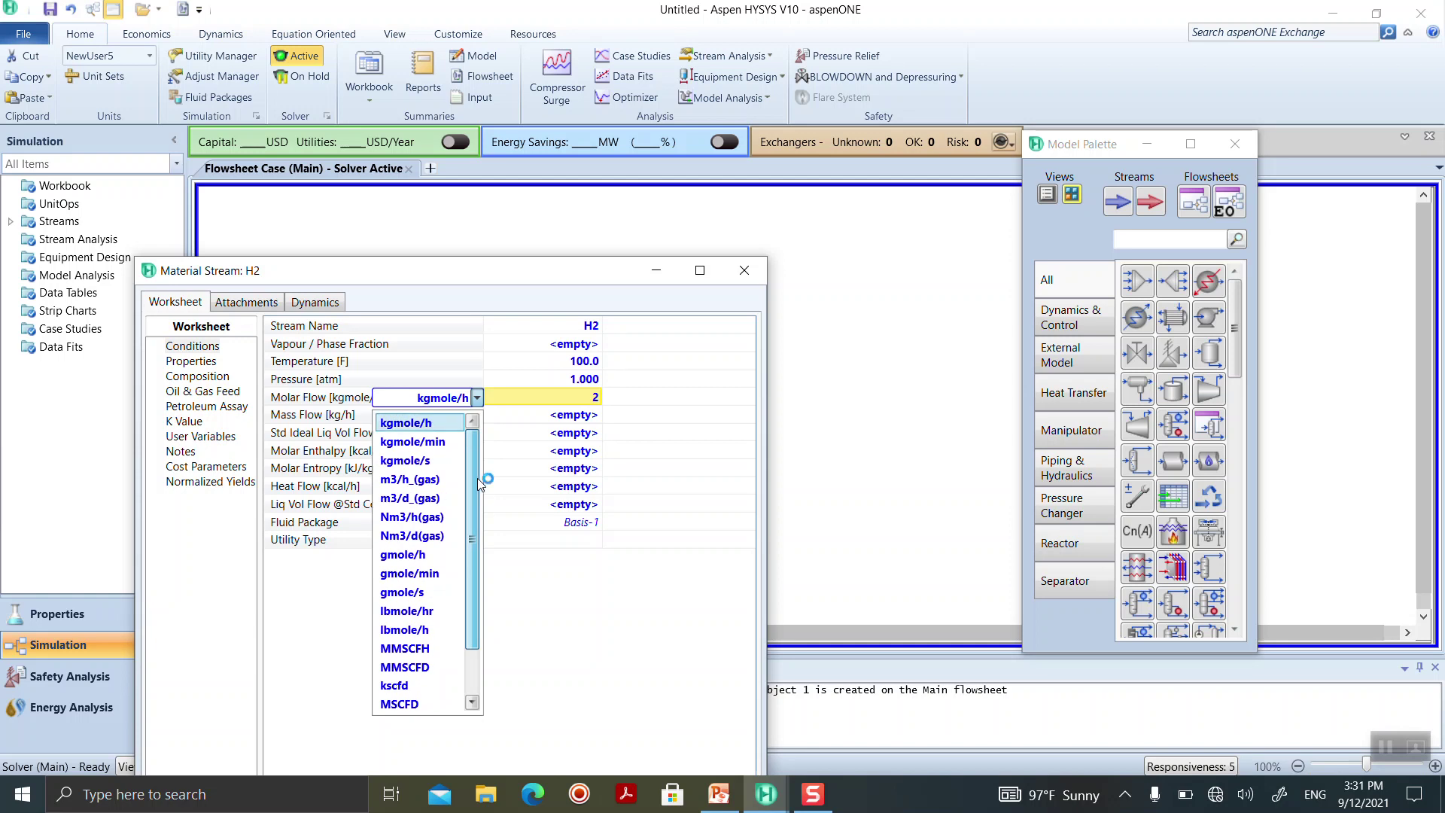
left_click(422, 626)
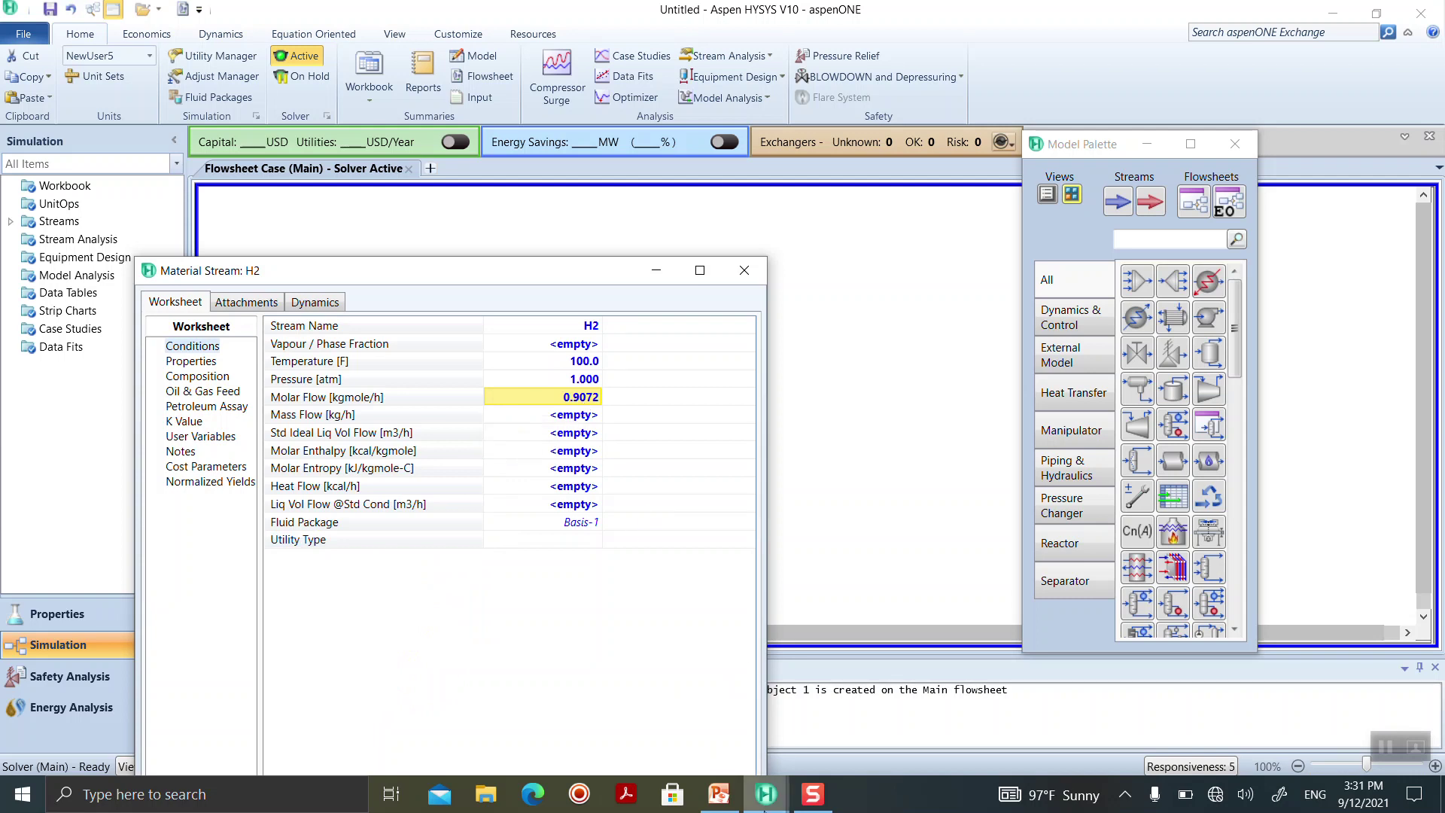
- Recheck the hydrogen flow in the PowerPoint example and re-enter the H2 stream's molar flow in HYSYS as 2 lbmole/hr
left_click(719, 801)
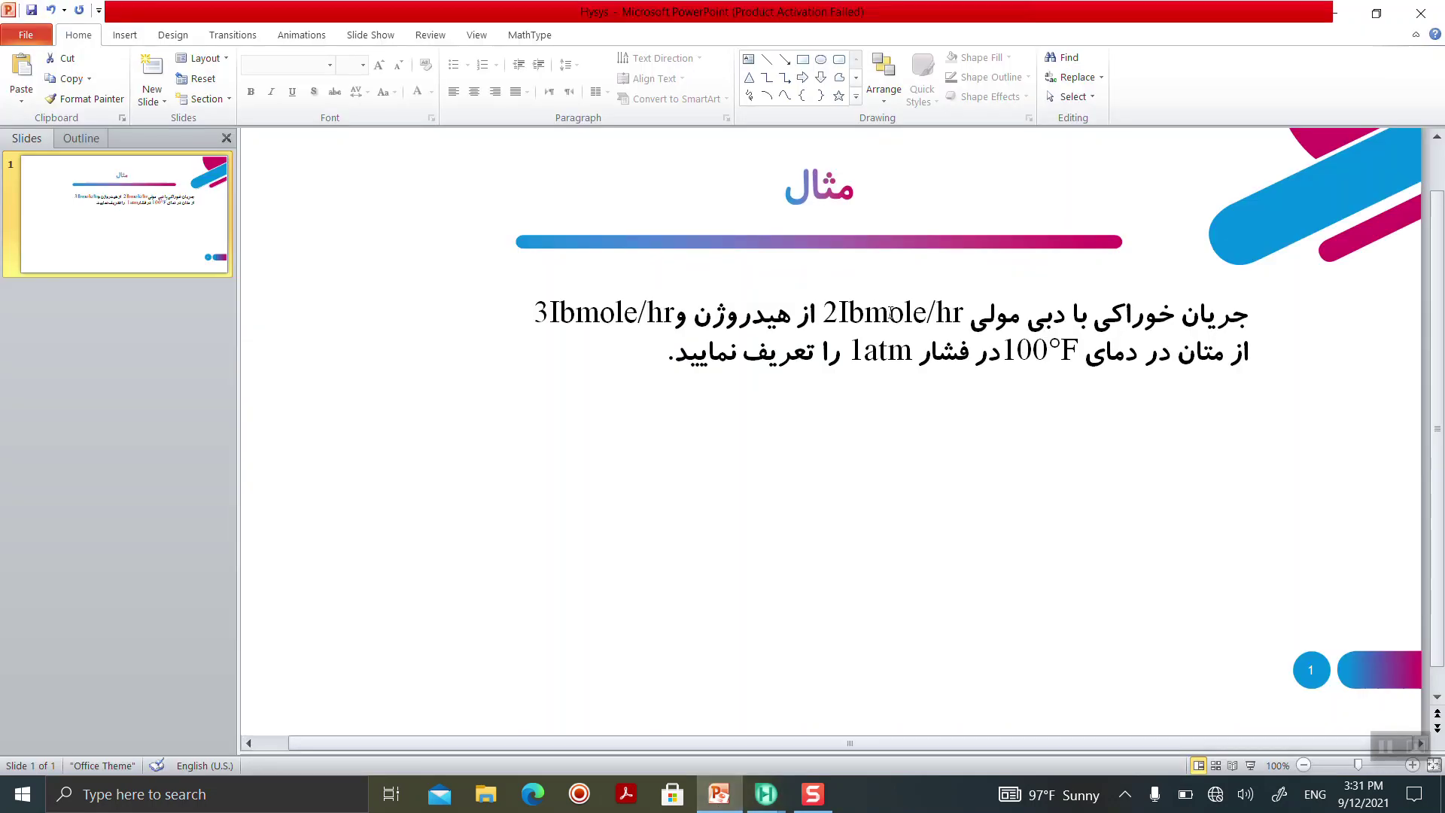
mouse_move(766, 794)
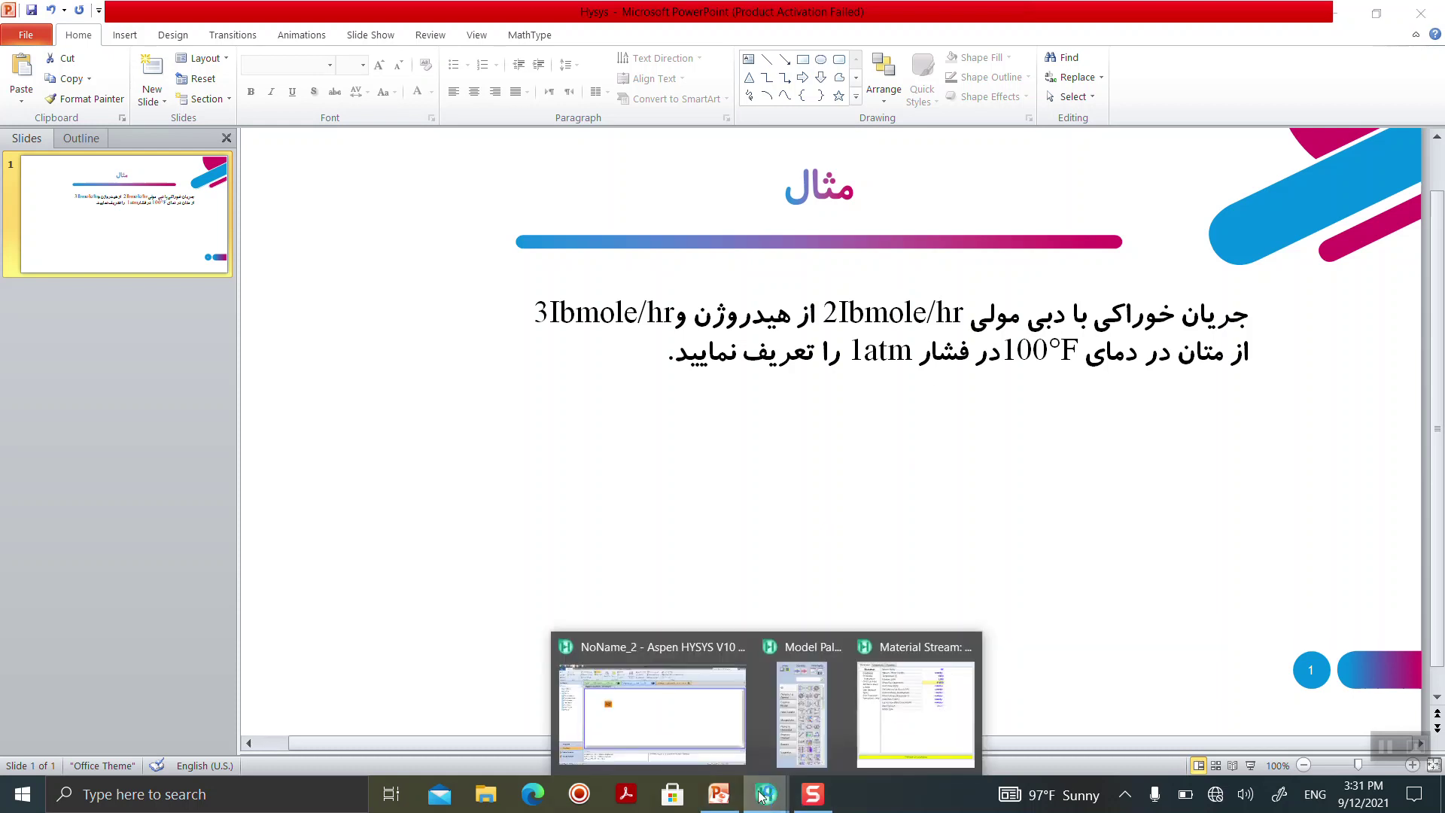
left_click(691, 737)
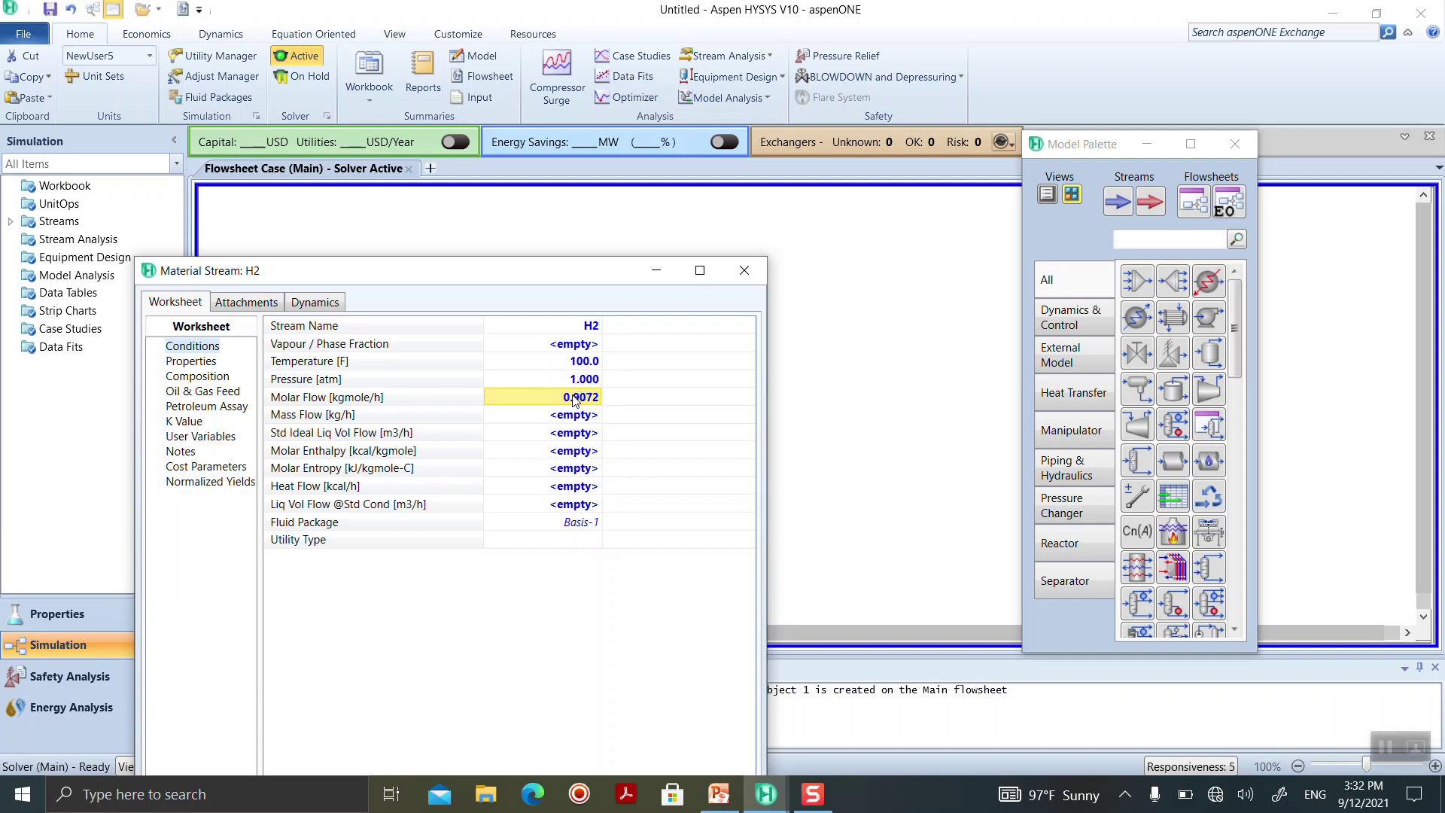
type("2")
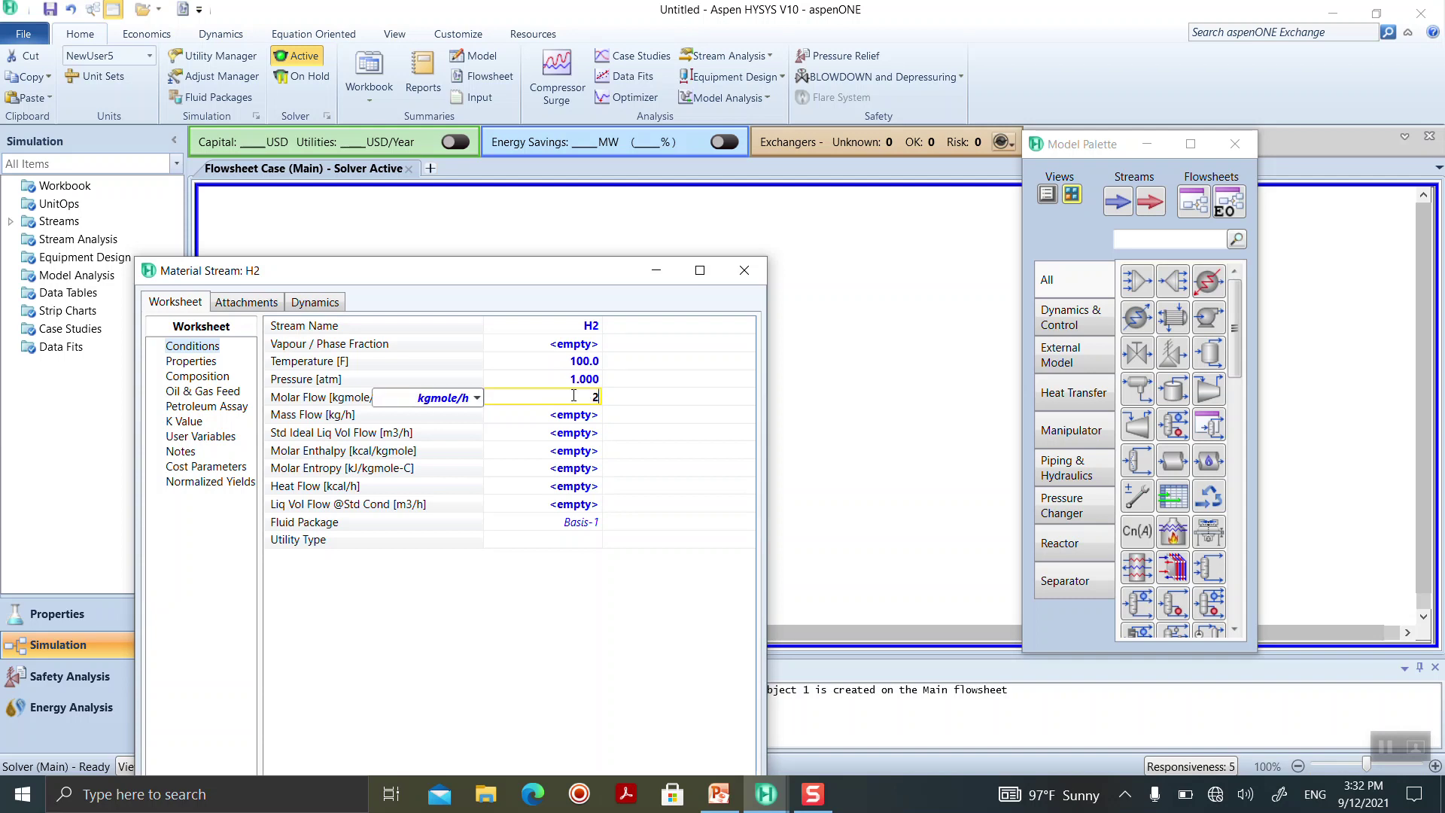
left_click(477, 398)
scroll(471, 507, "up", 2)
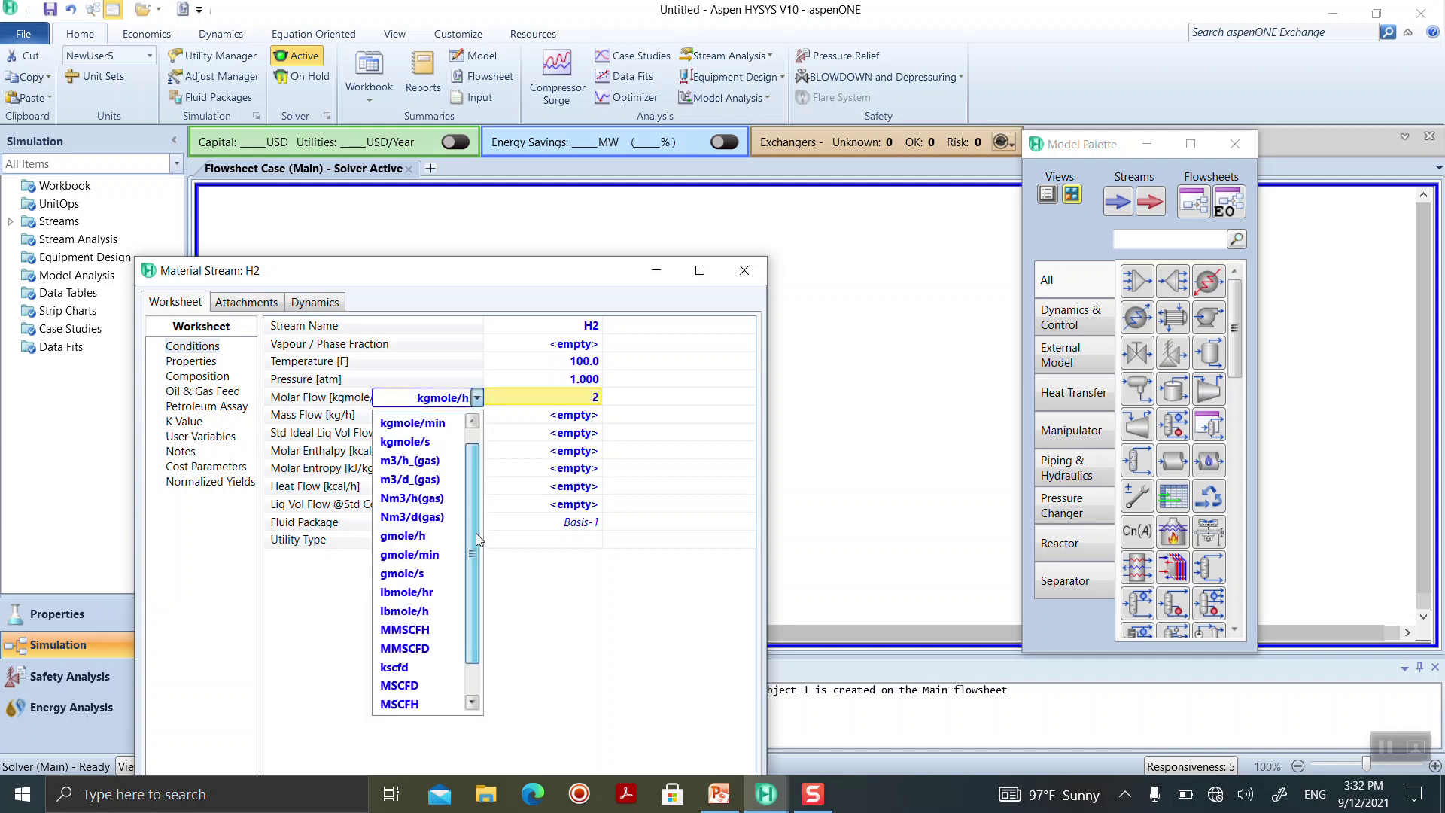
left_click(416, 597)
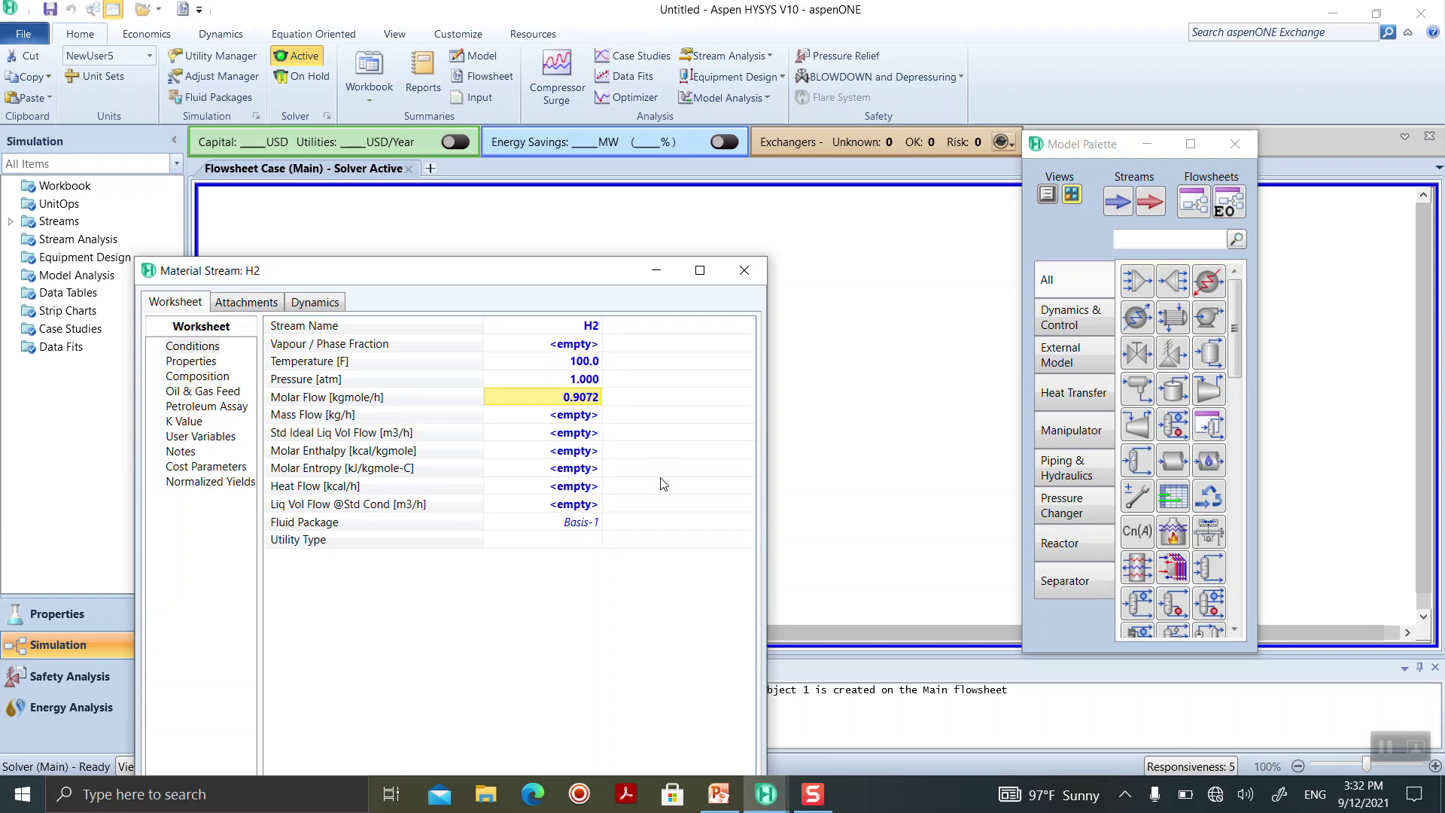
- Review the H2 stream's composition and conditions, and compare them with the example in PowerPoint before returning to HYSYS
left_click_drag(529, 290, 517, 154)
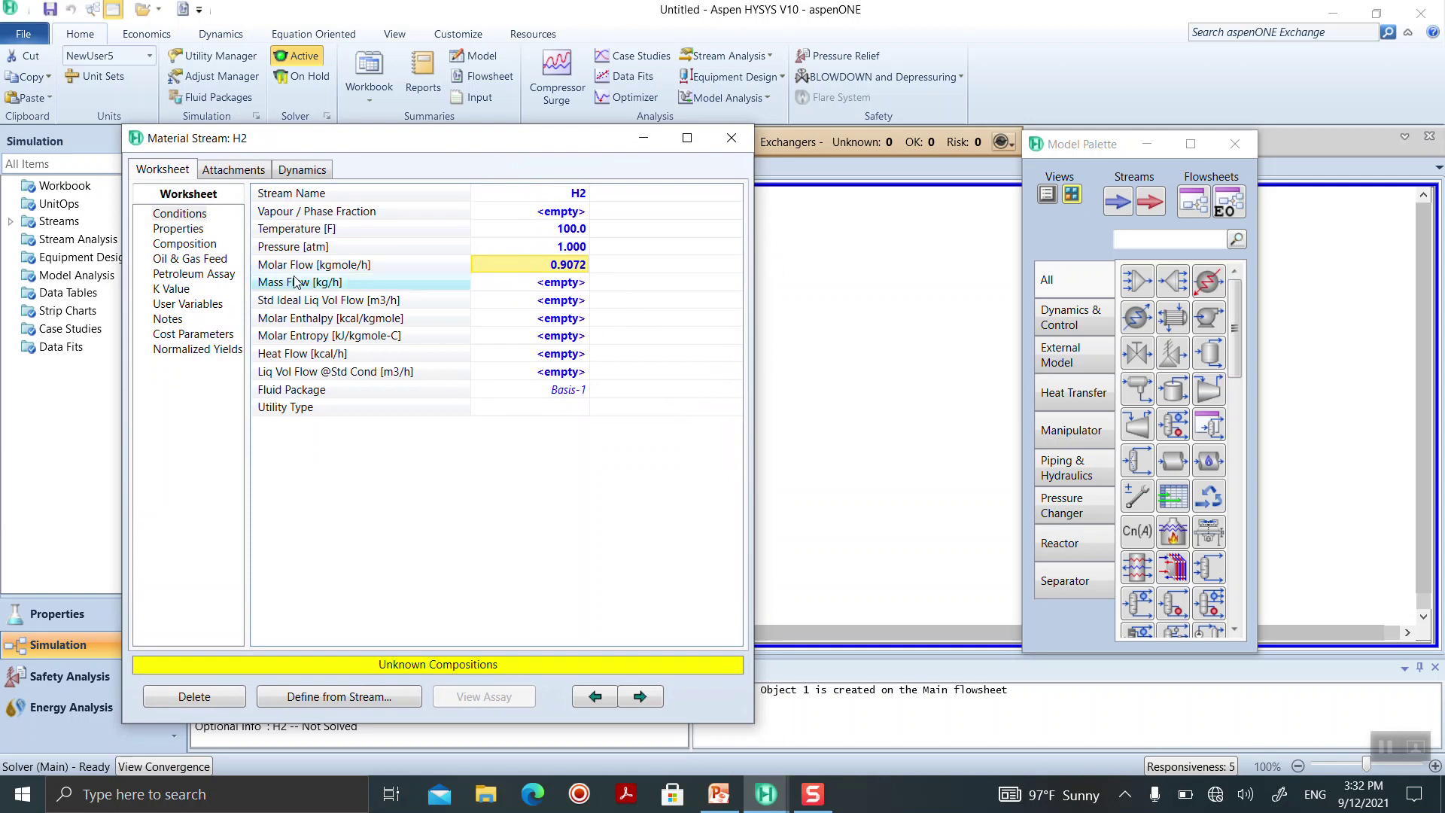
left_click(185, 245)
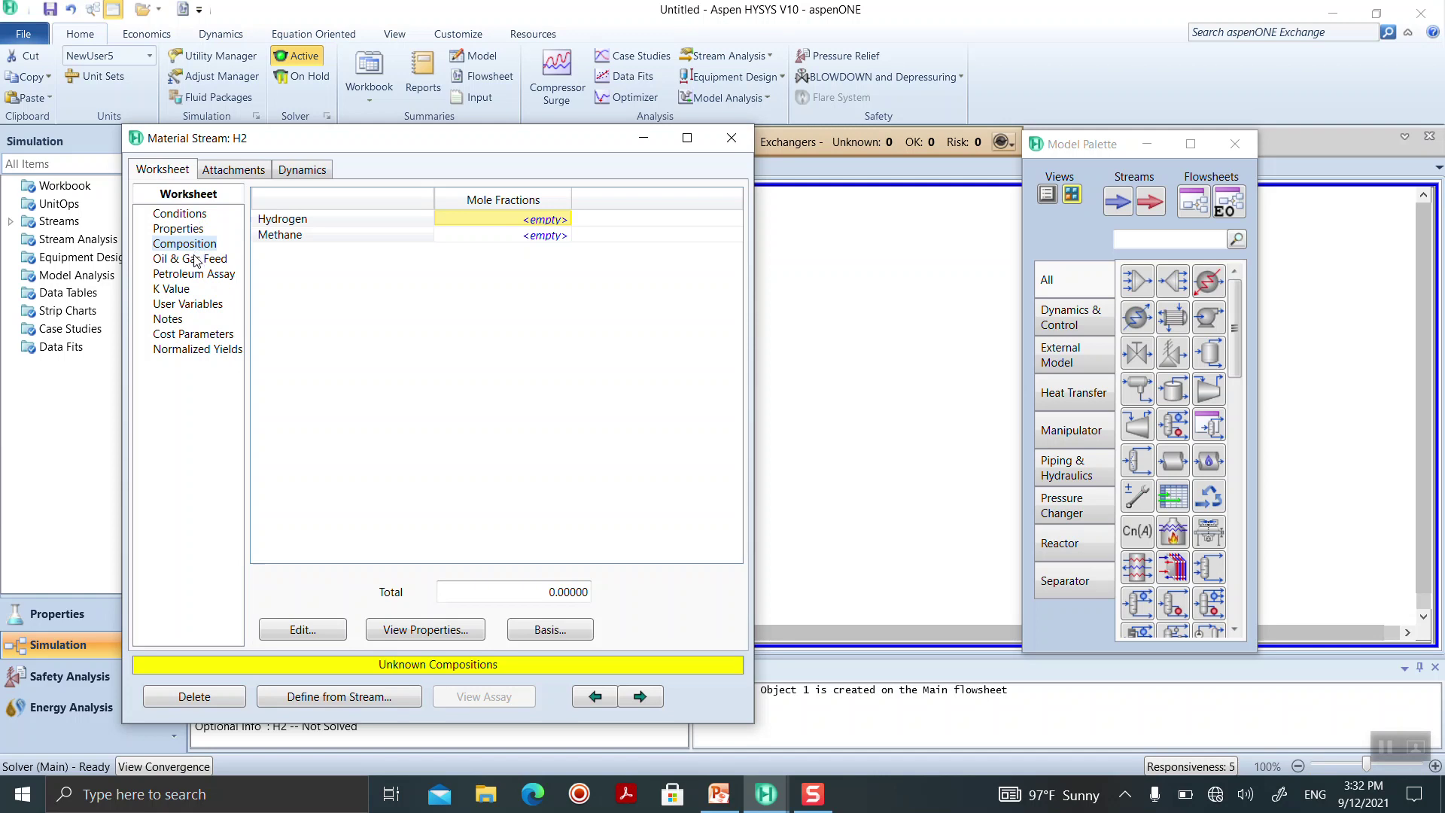
left_click(180, 213)
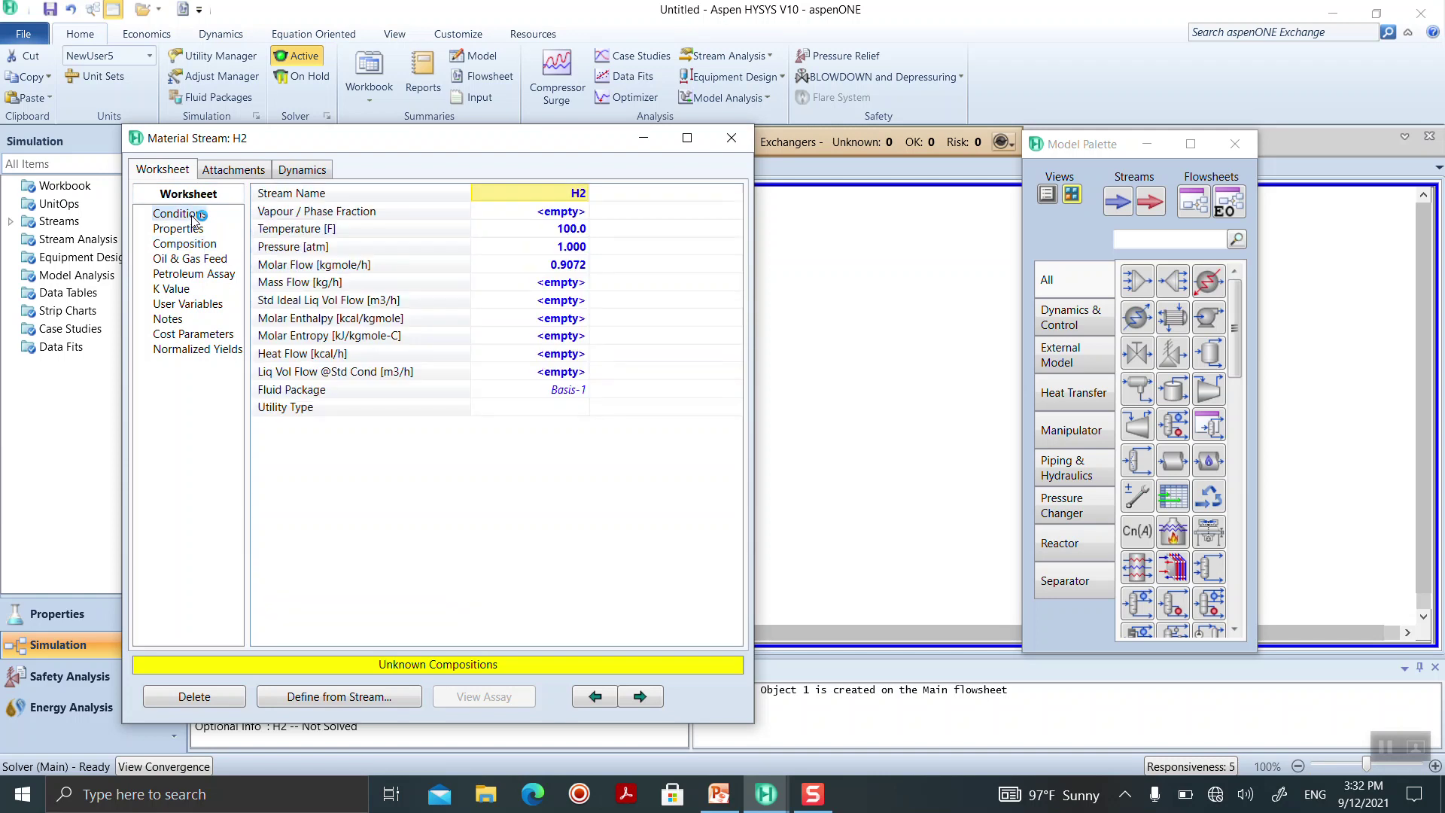
mouse_move(553, 267)
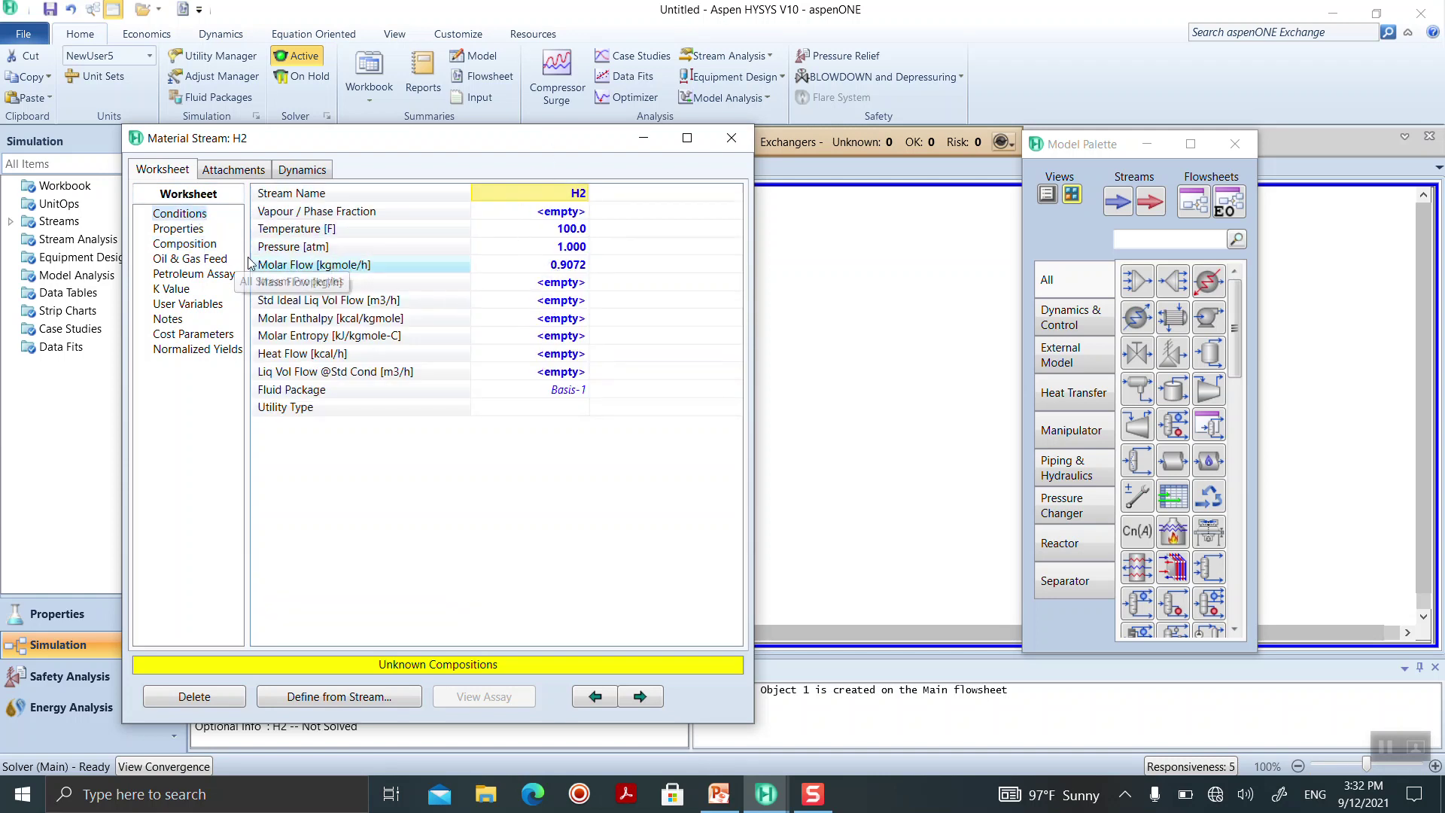
left_click(181, 244)
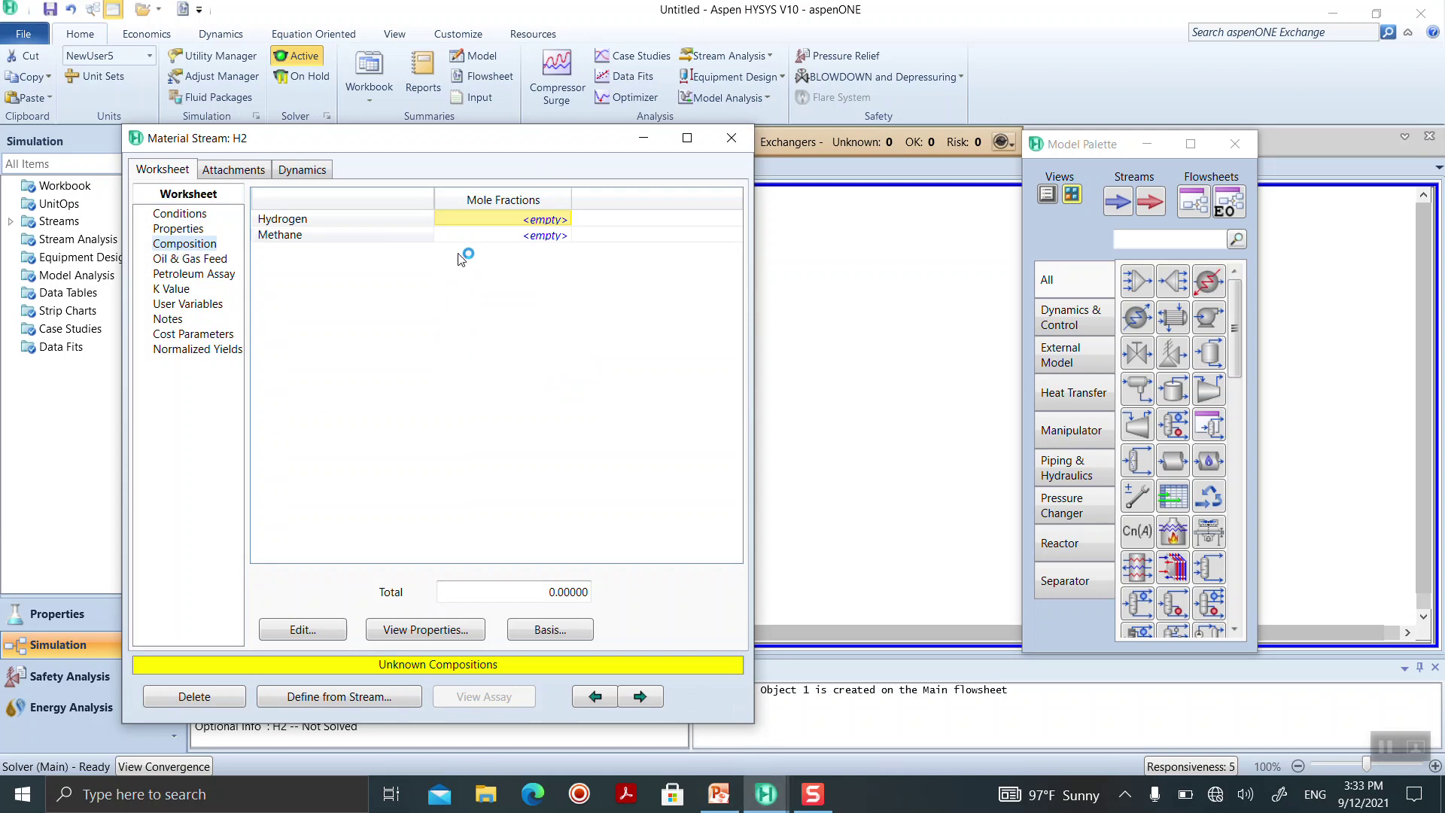
left_click(719, 794)
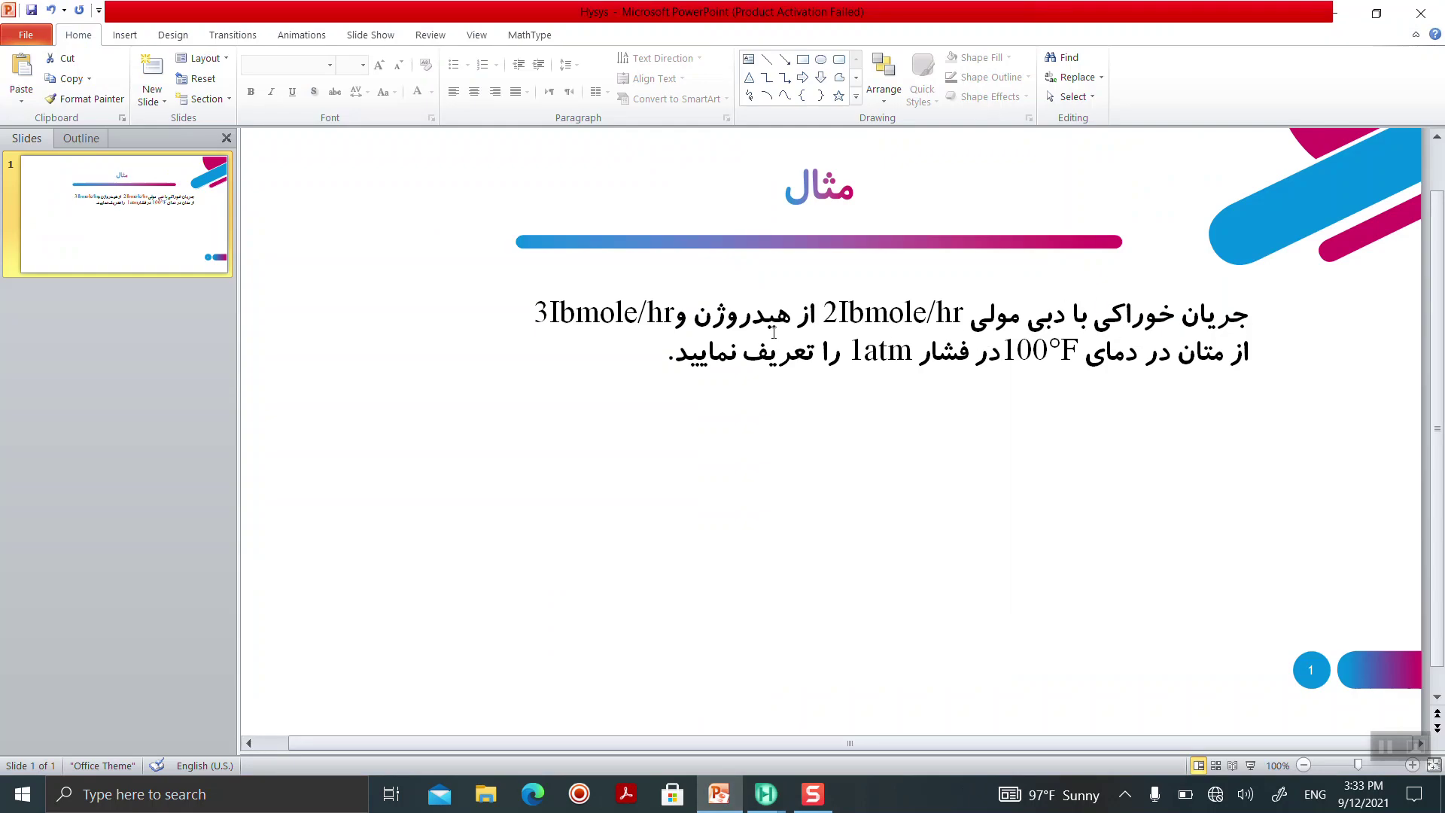
mouse_move(765, 794)
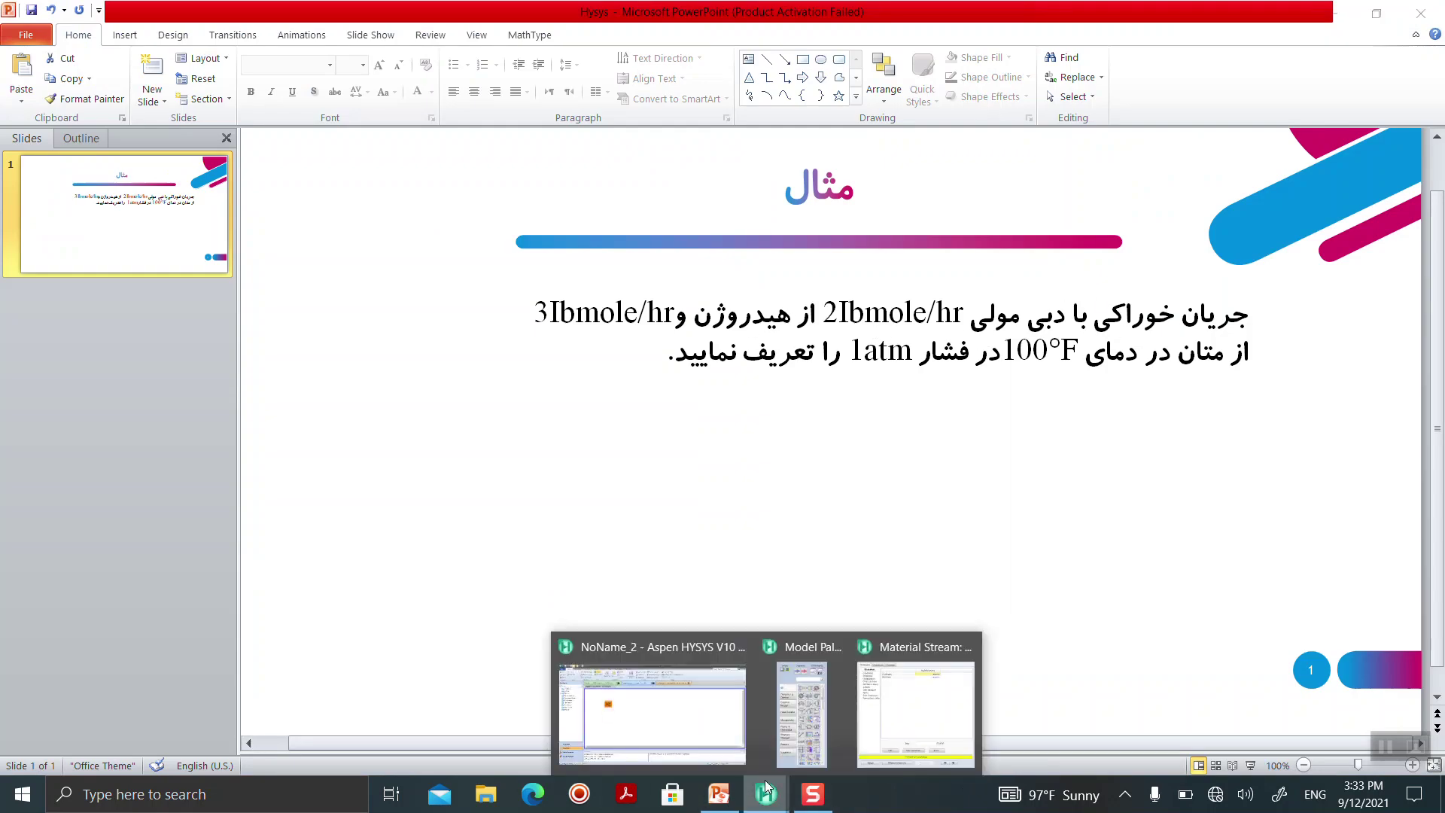
left_click(653, 708)
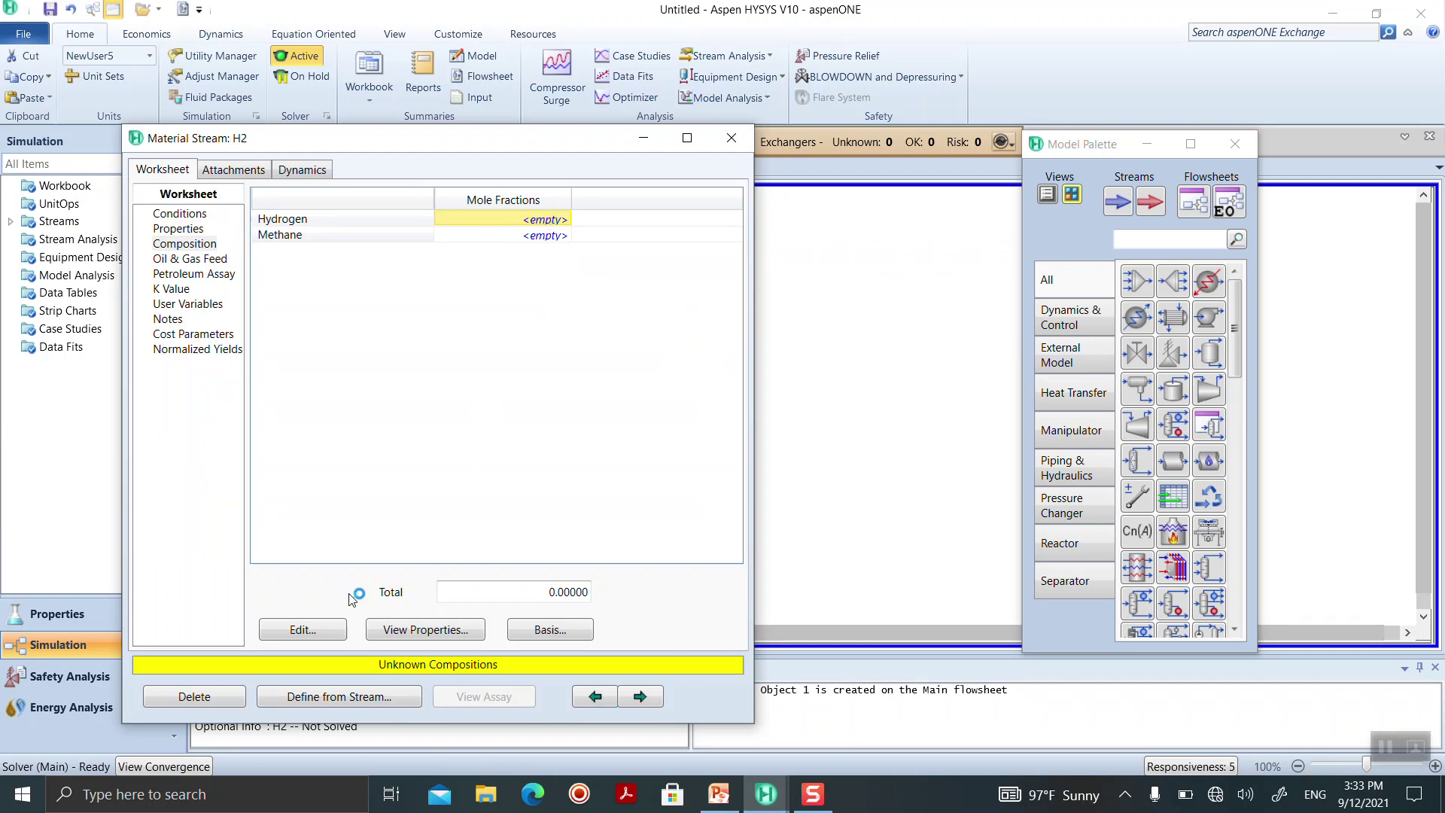
- Enter a hydrogen mole fraction of 1 for the H2 stream, normalize the composition and close the stream
left_click(319, 628)
left_click(668, 239)
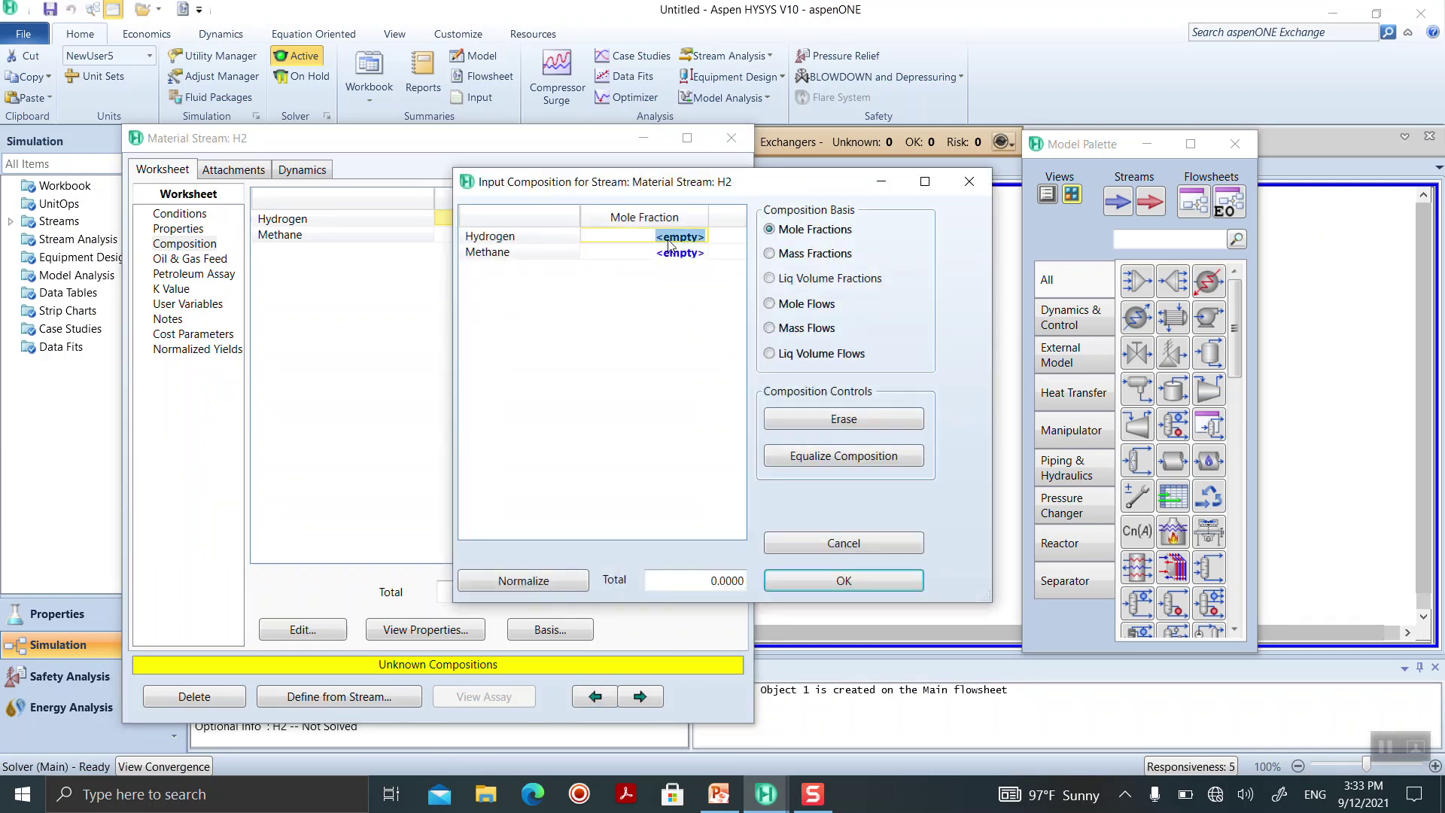
type("1")
key("Return")
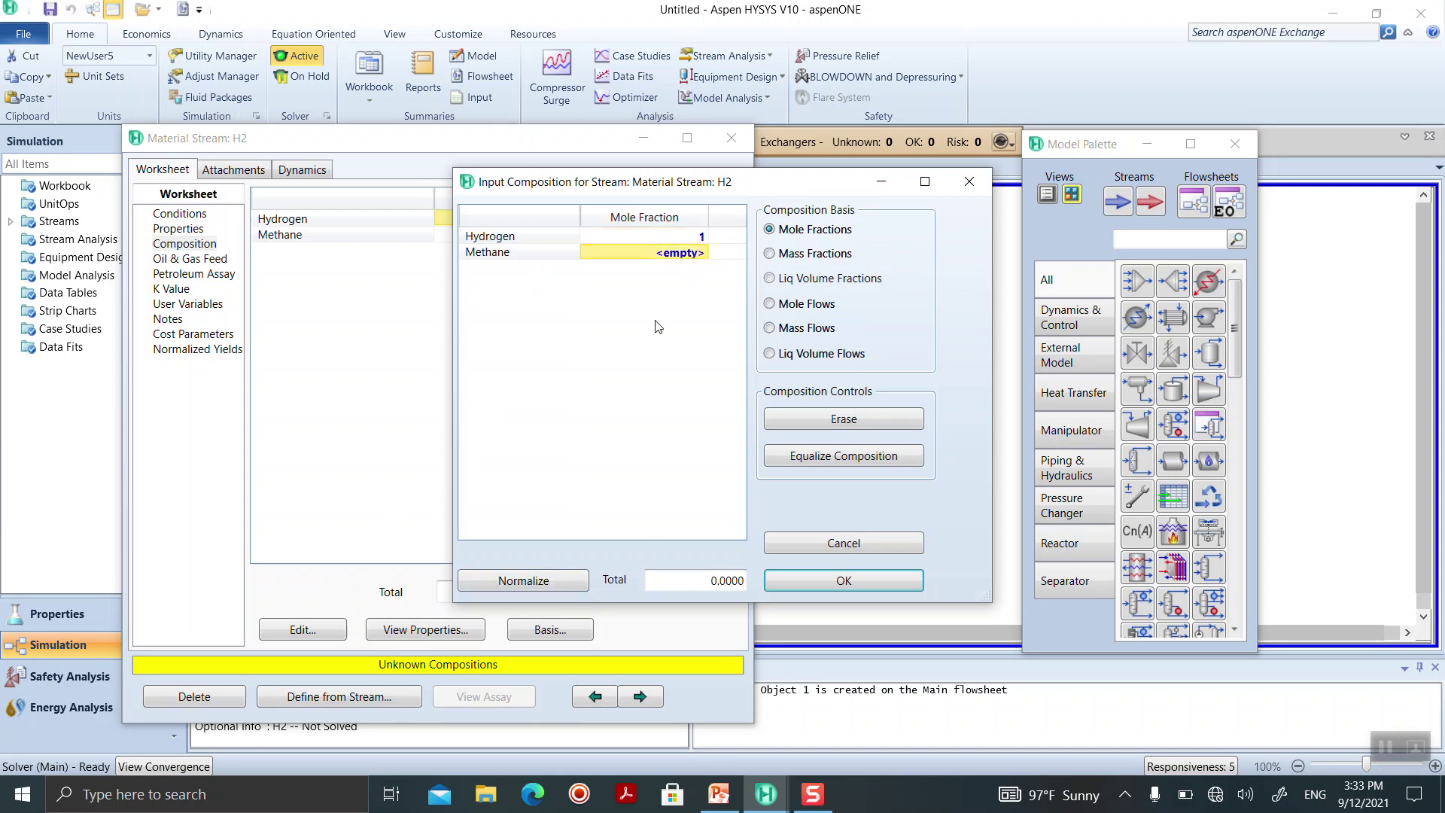
left_click(565, 582)
left_click(521, 236)
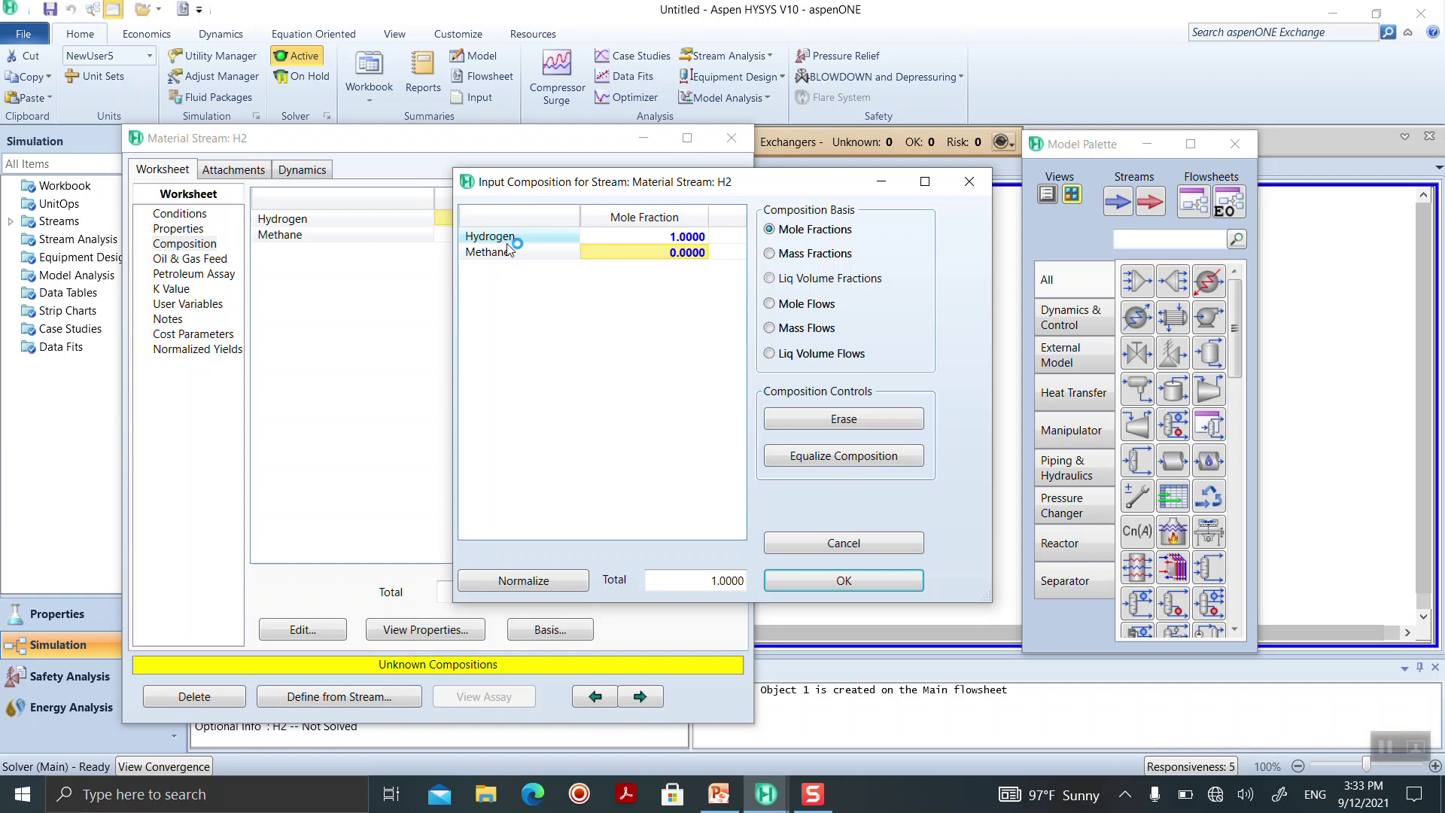
left_click(844, 581)
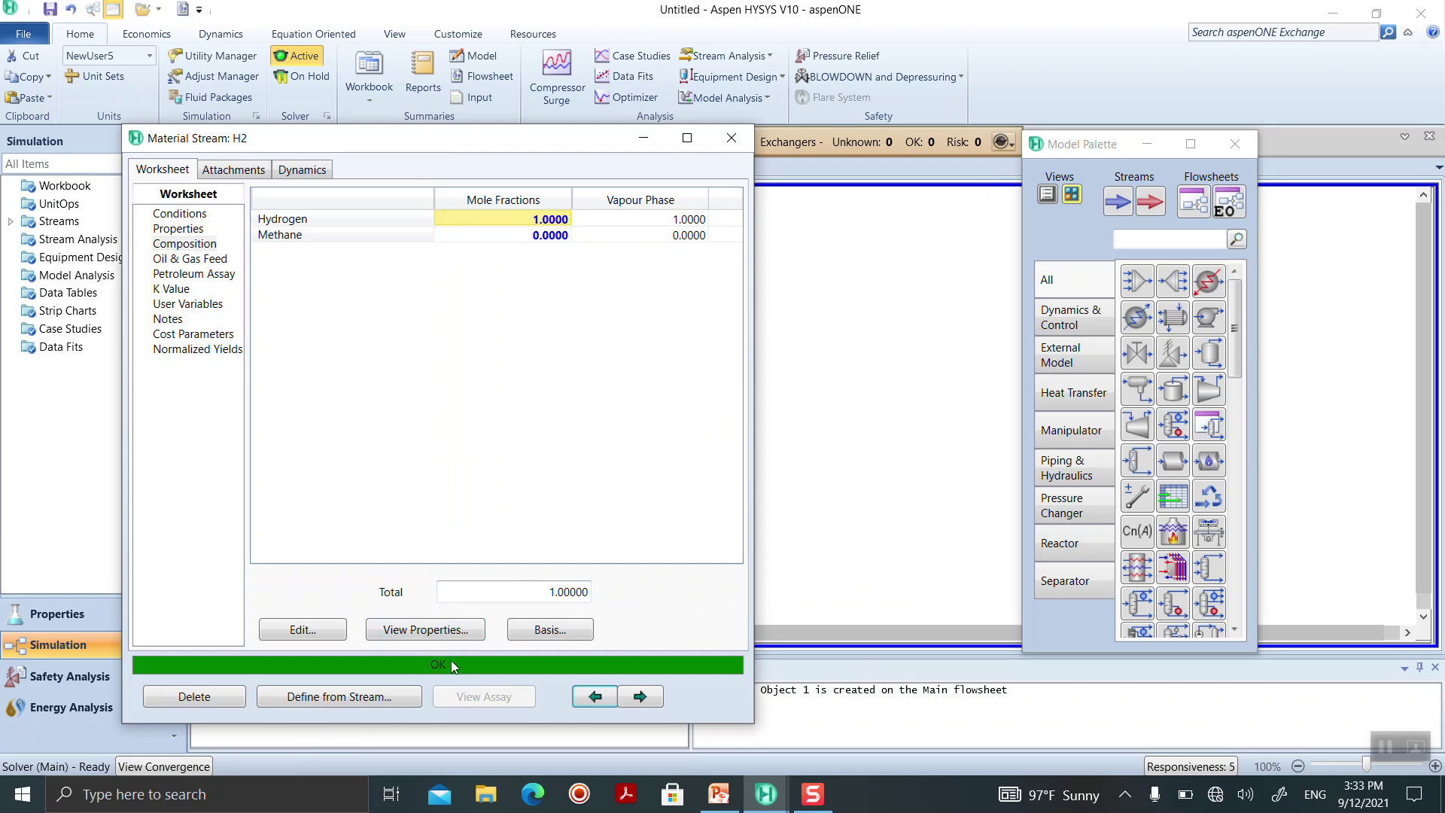
left_click(731, 140)
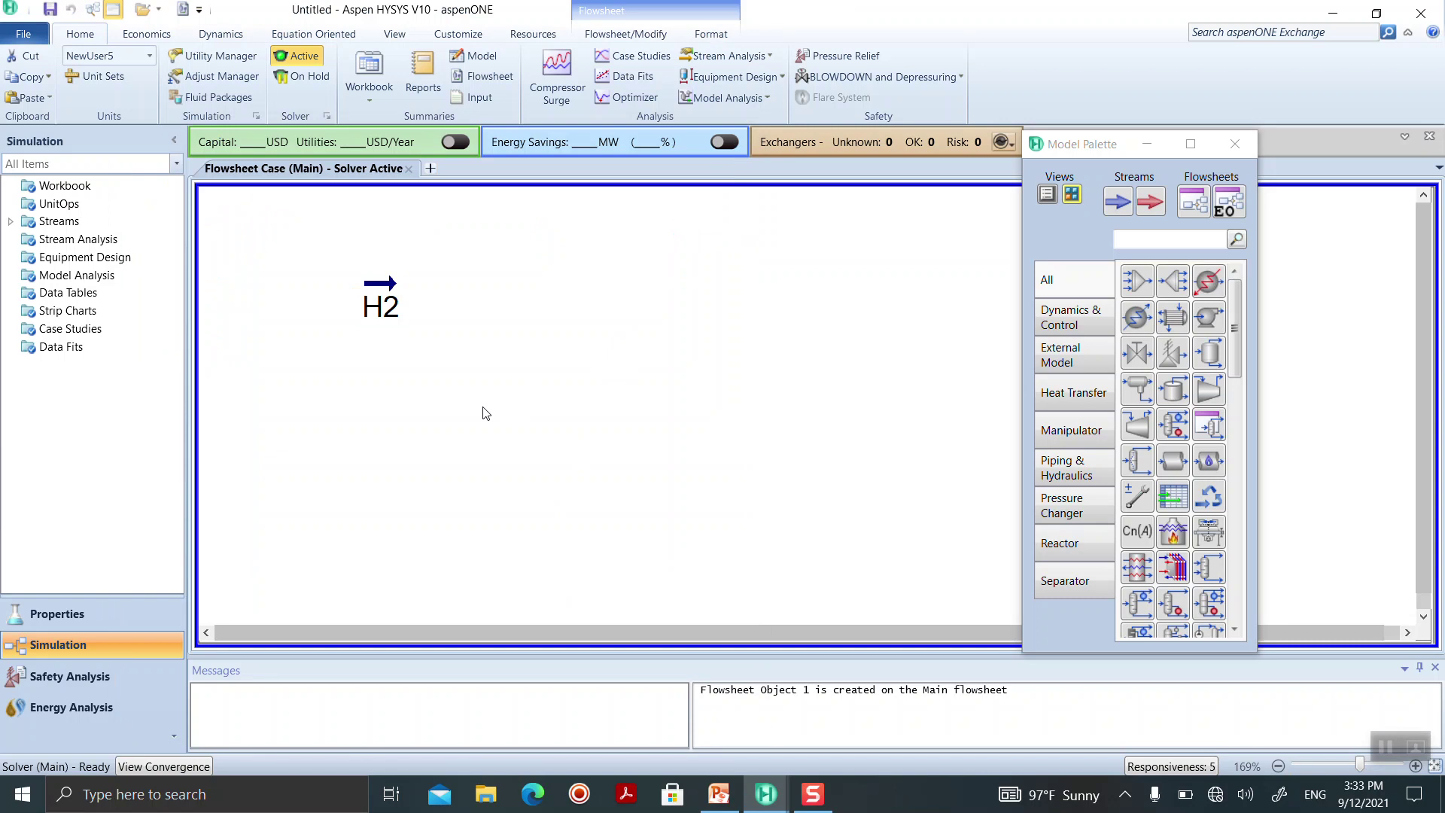
- Switch to PowerPoint to check the methane feed specification in the example
double_click(399, 301)
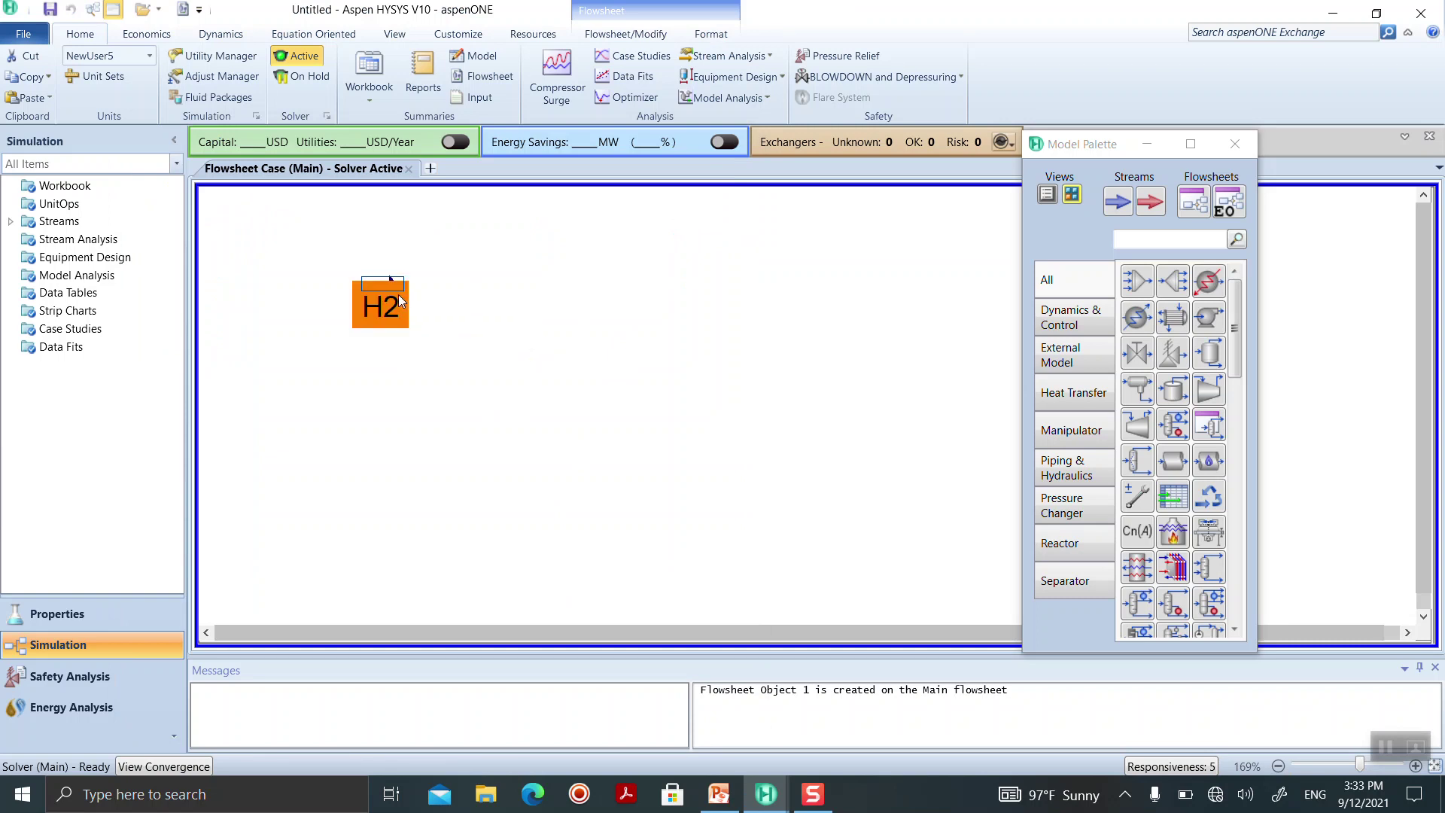
left_click(719, 794)
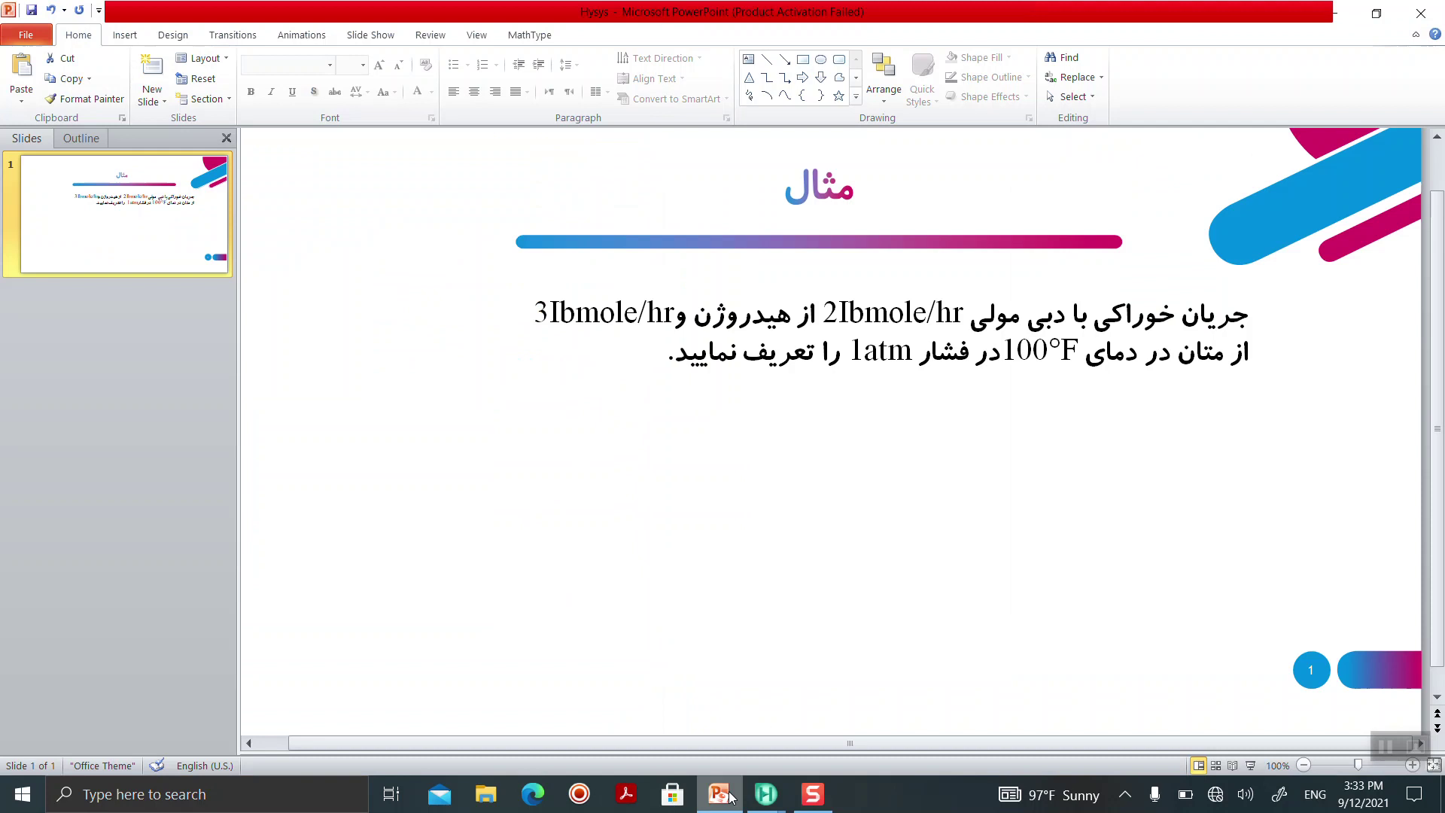
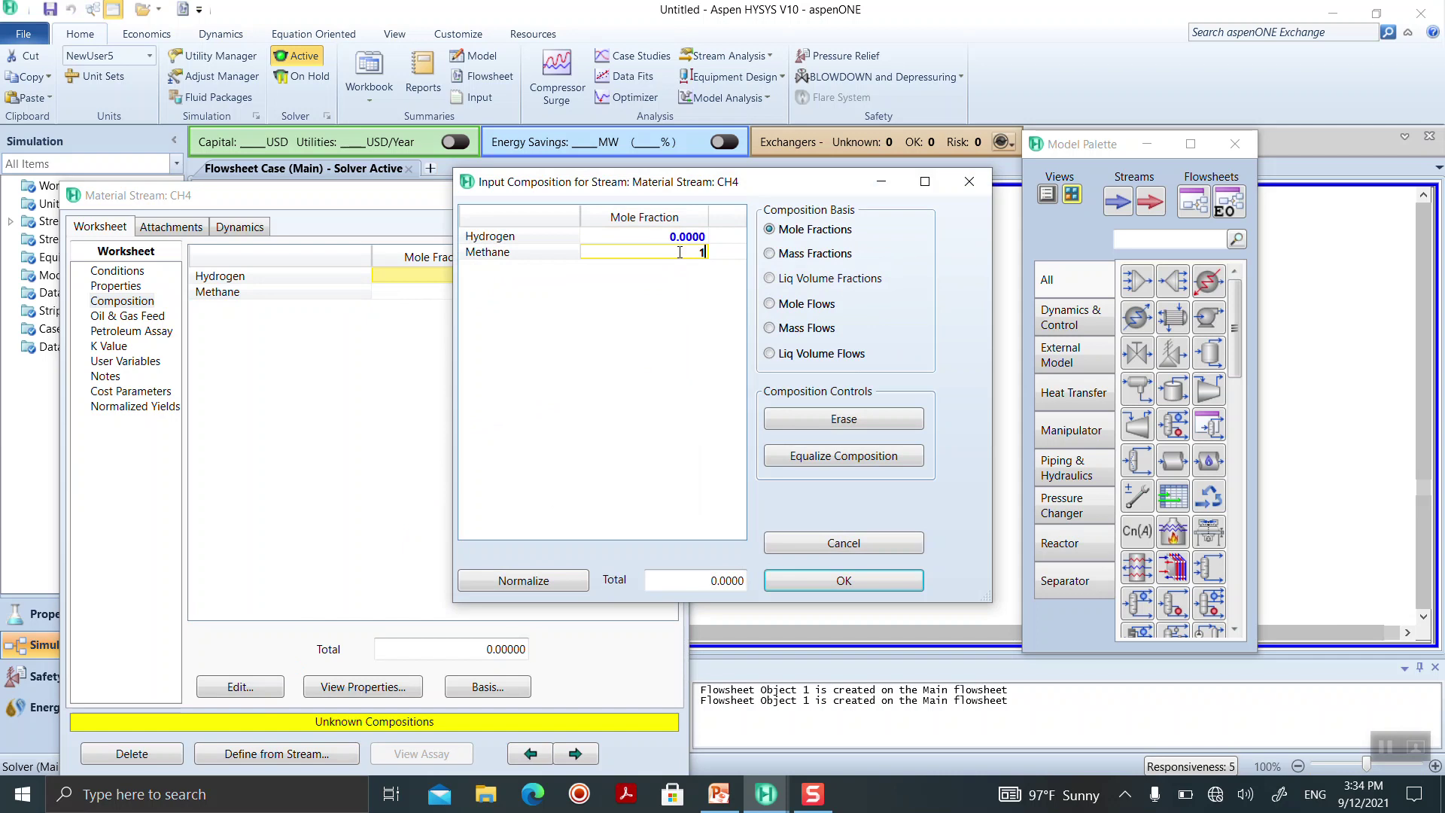
- Normalize the CH4 stream's composition with a methane mole fraction of 1 and position the stream below H2 on the flowsheet
left_click(545, 585)
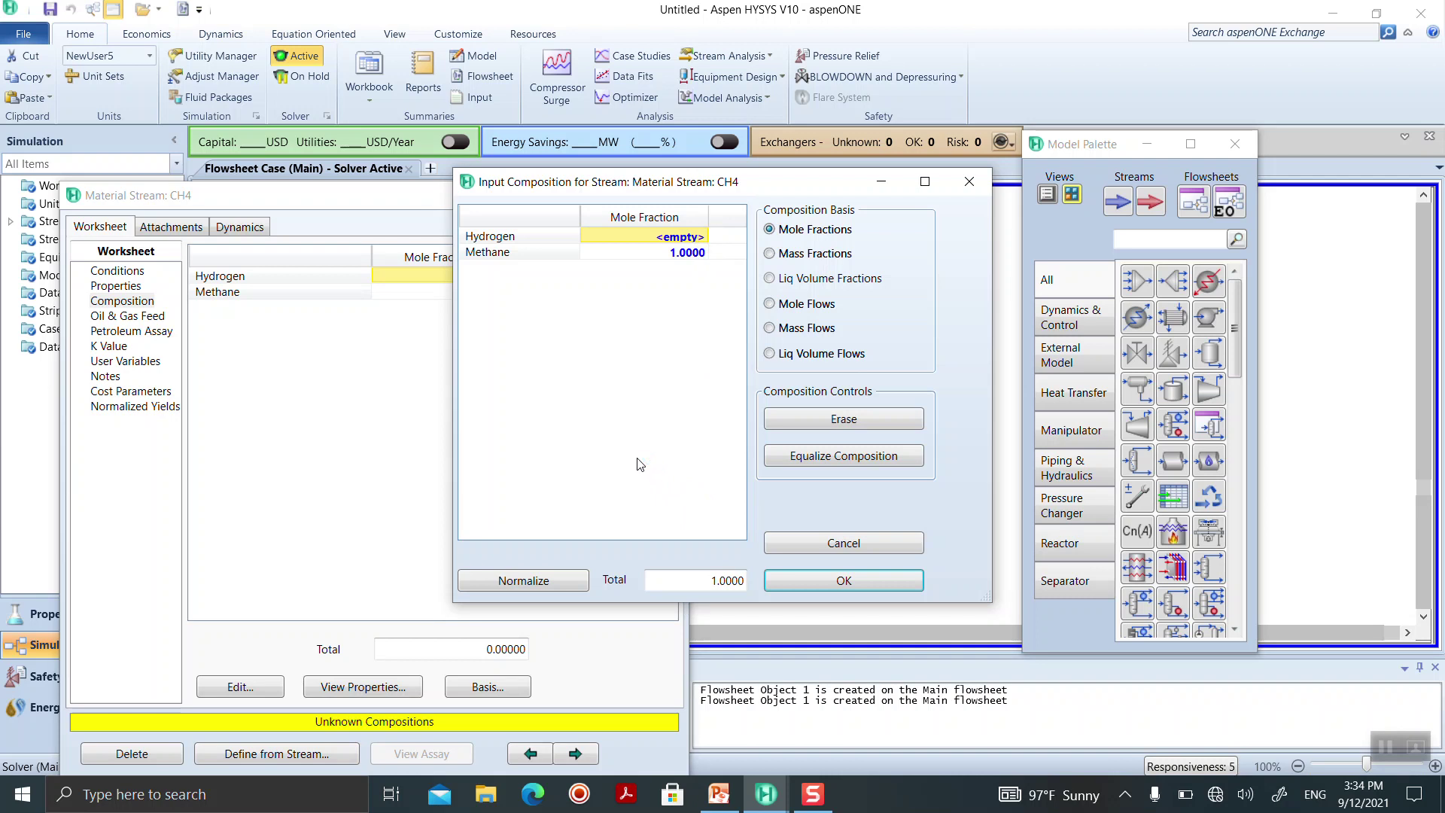
left_click(844, 582)
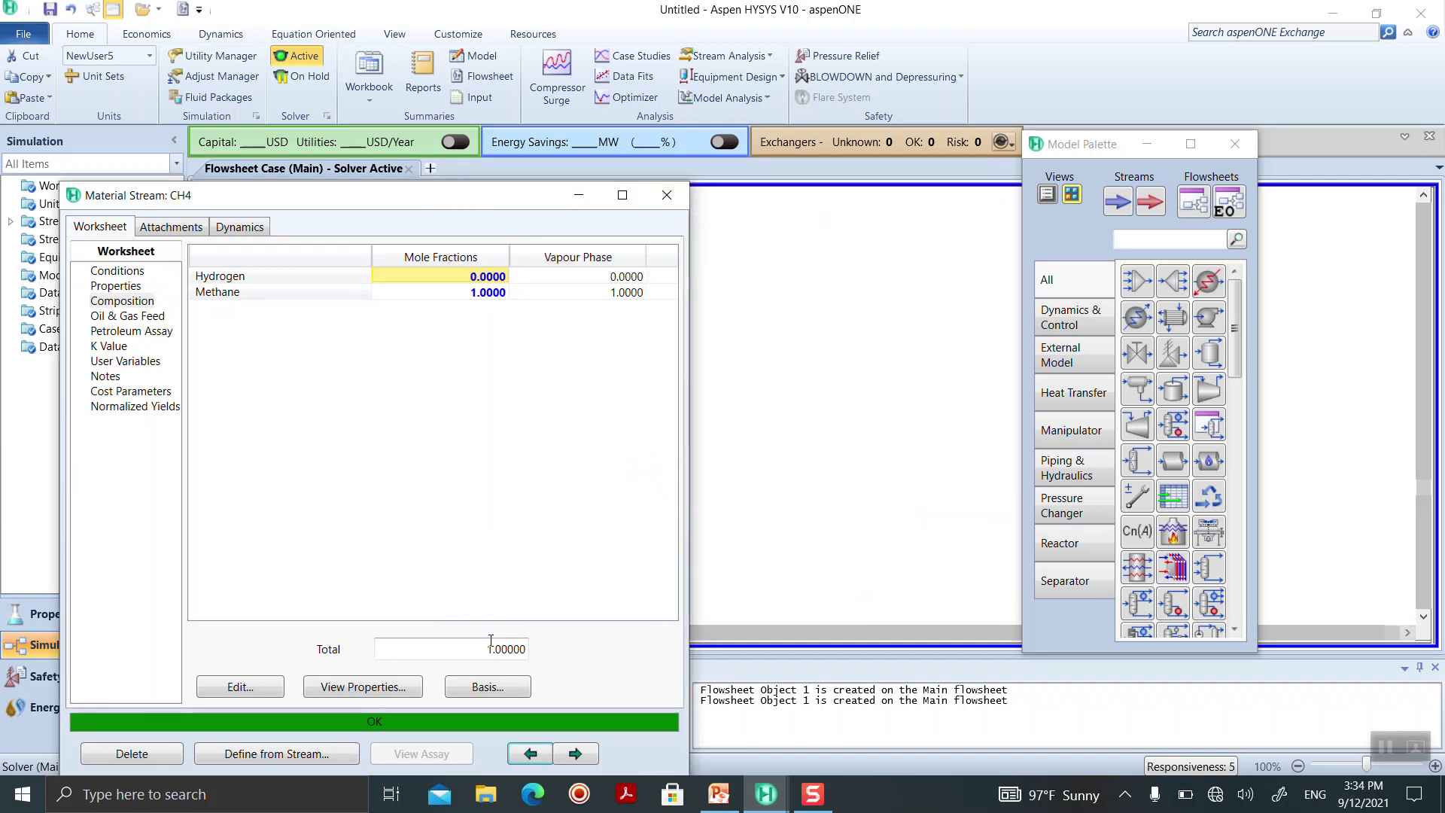
left_click_drag(491, 210, 486, 257)
left_click(617, 245)
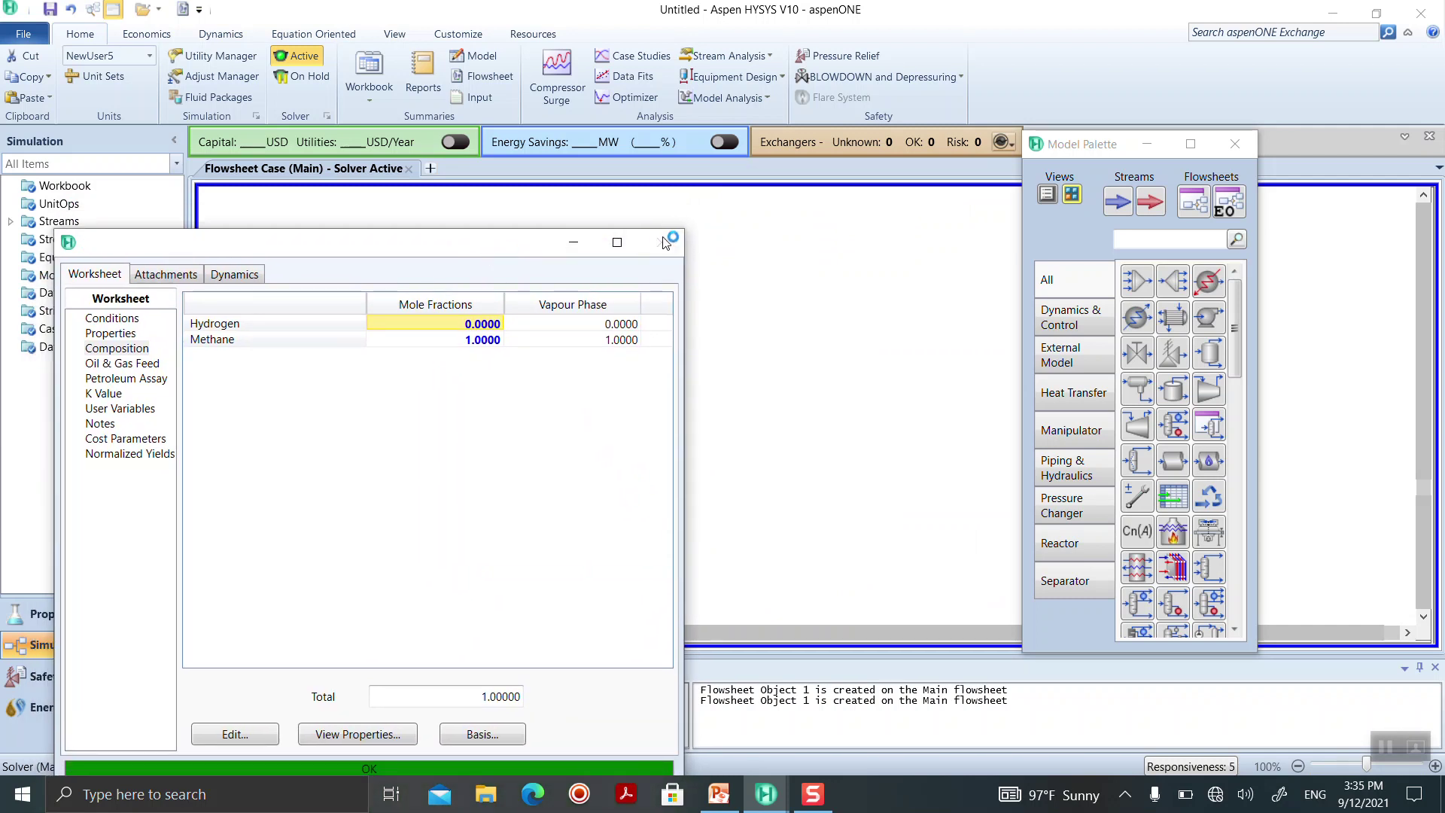
mouse_move(384, 429)
left_click_drag(384, 429, 383, 394)
- Reread the PowerPoint example and, back in HYSYS, find the Mixer and place it to the right of the H2 and CH4 streams
left_click(718, 792)
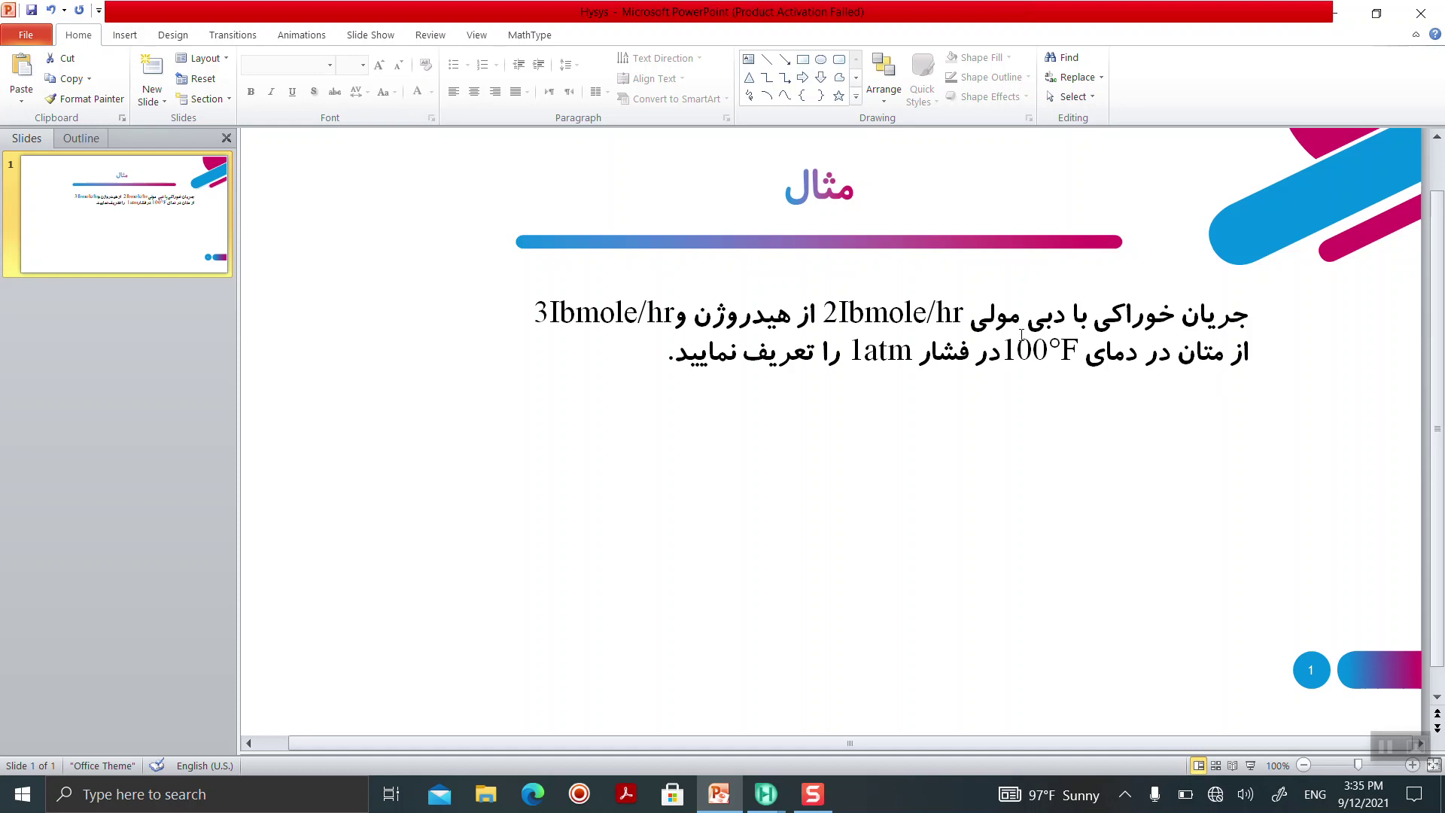
mouse_move(766, 791)
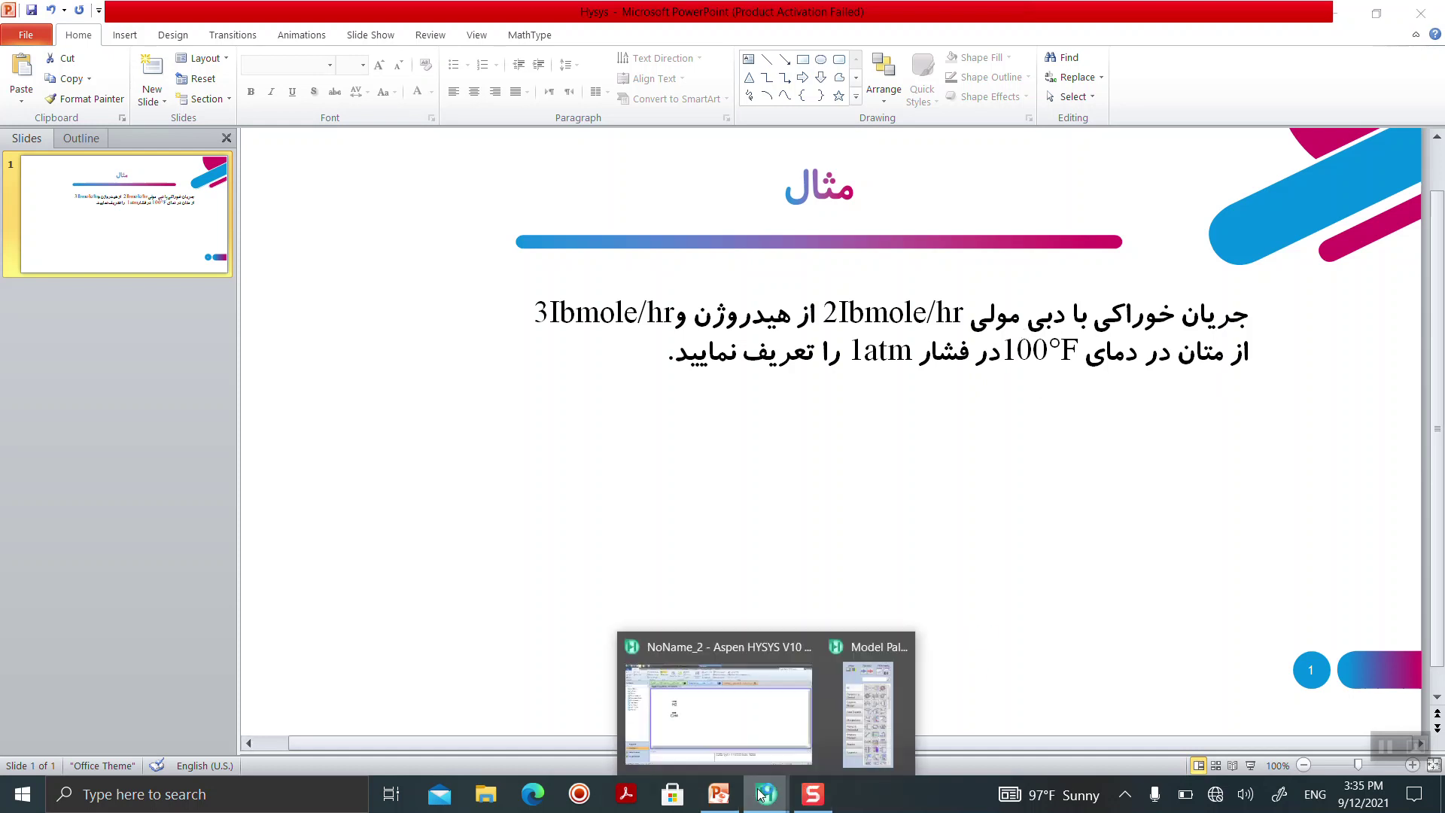
left_click(766, 744)
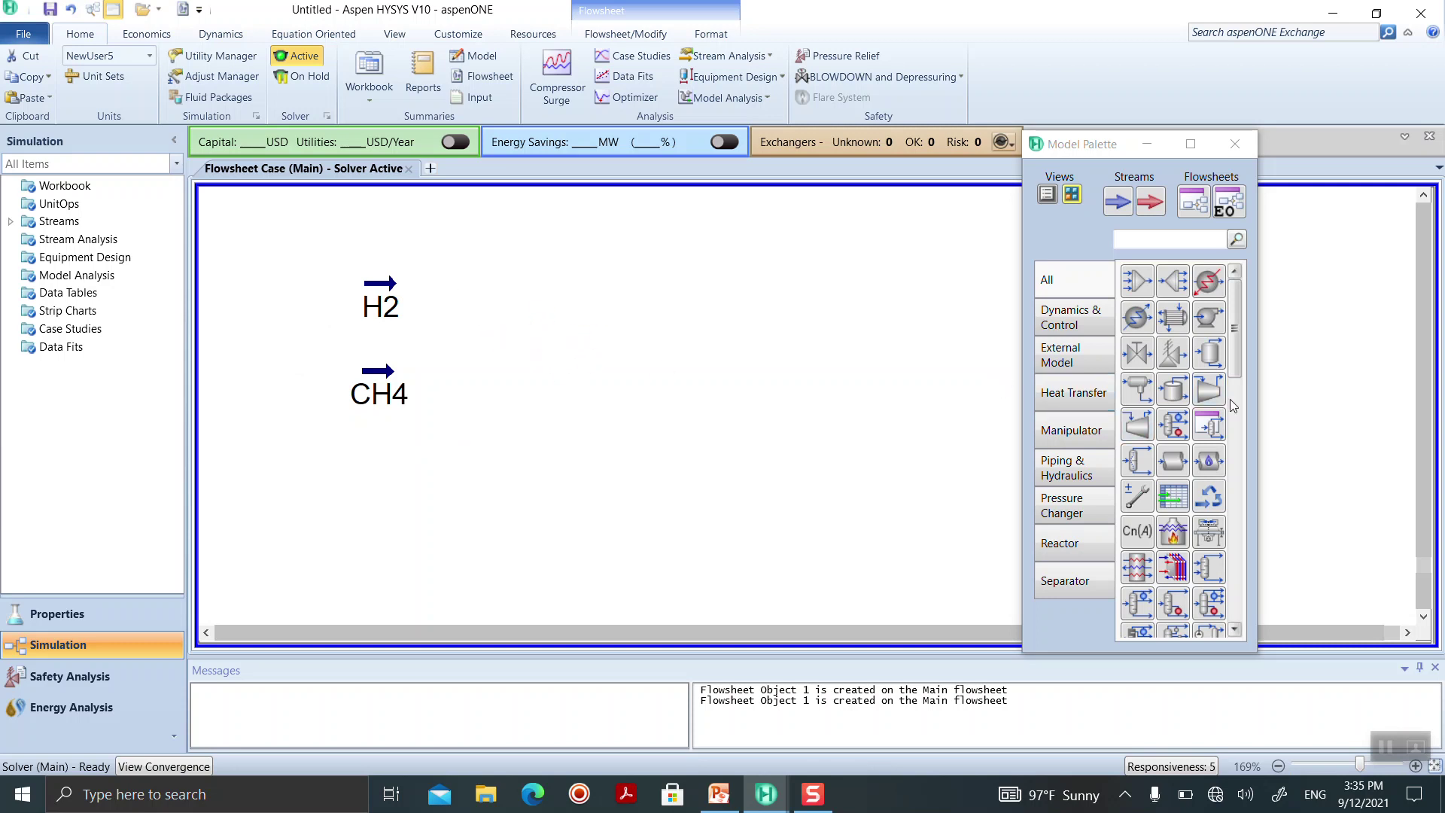
left_click(1179, 239)
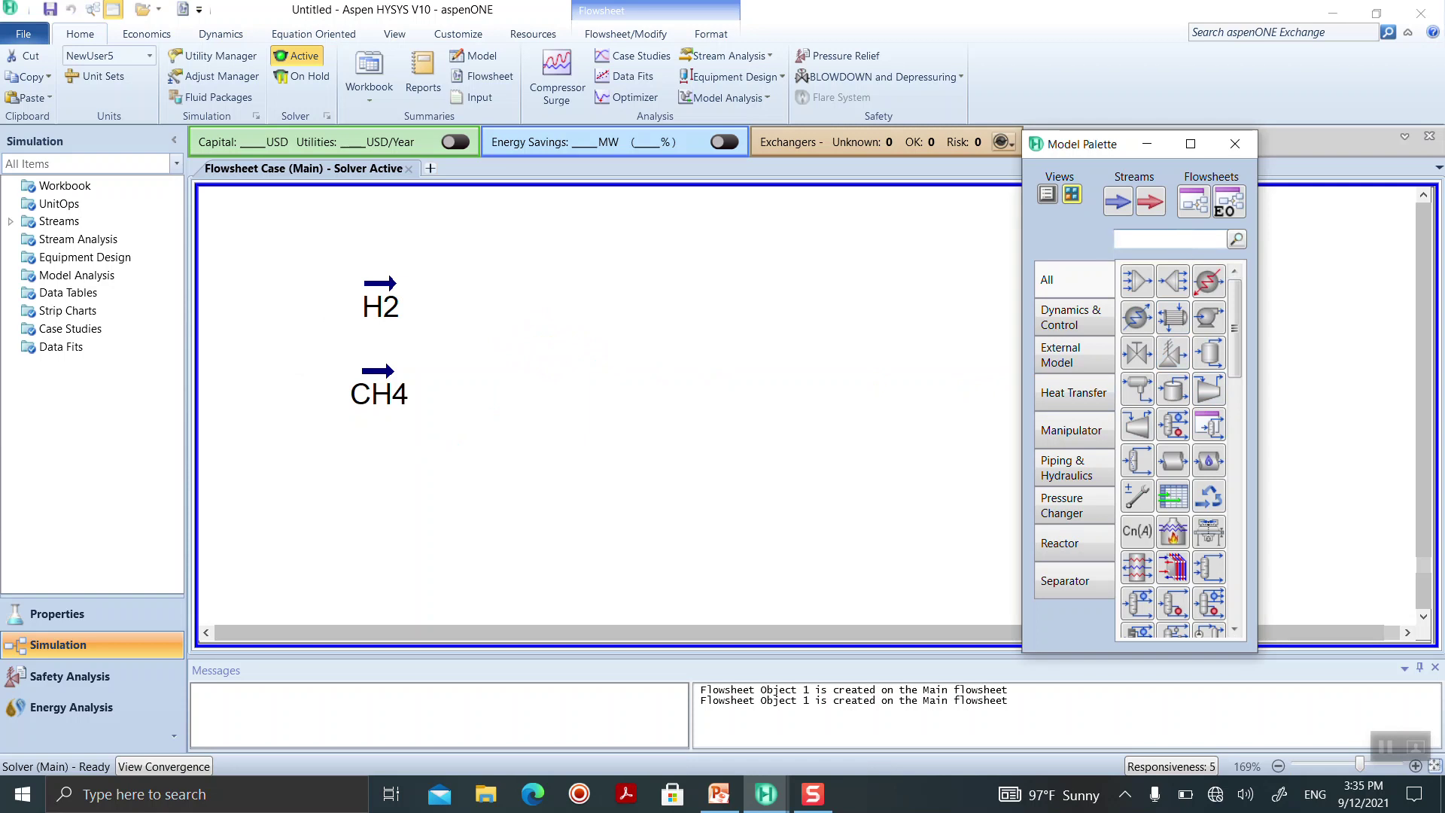
type("MIXER")
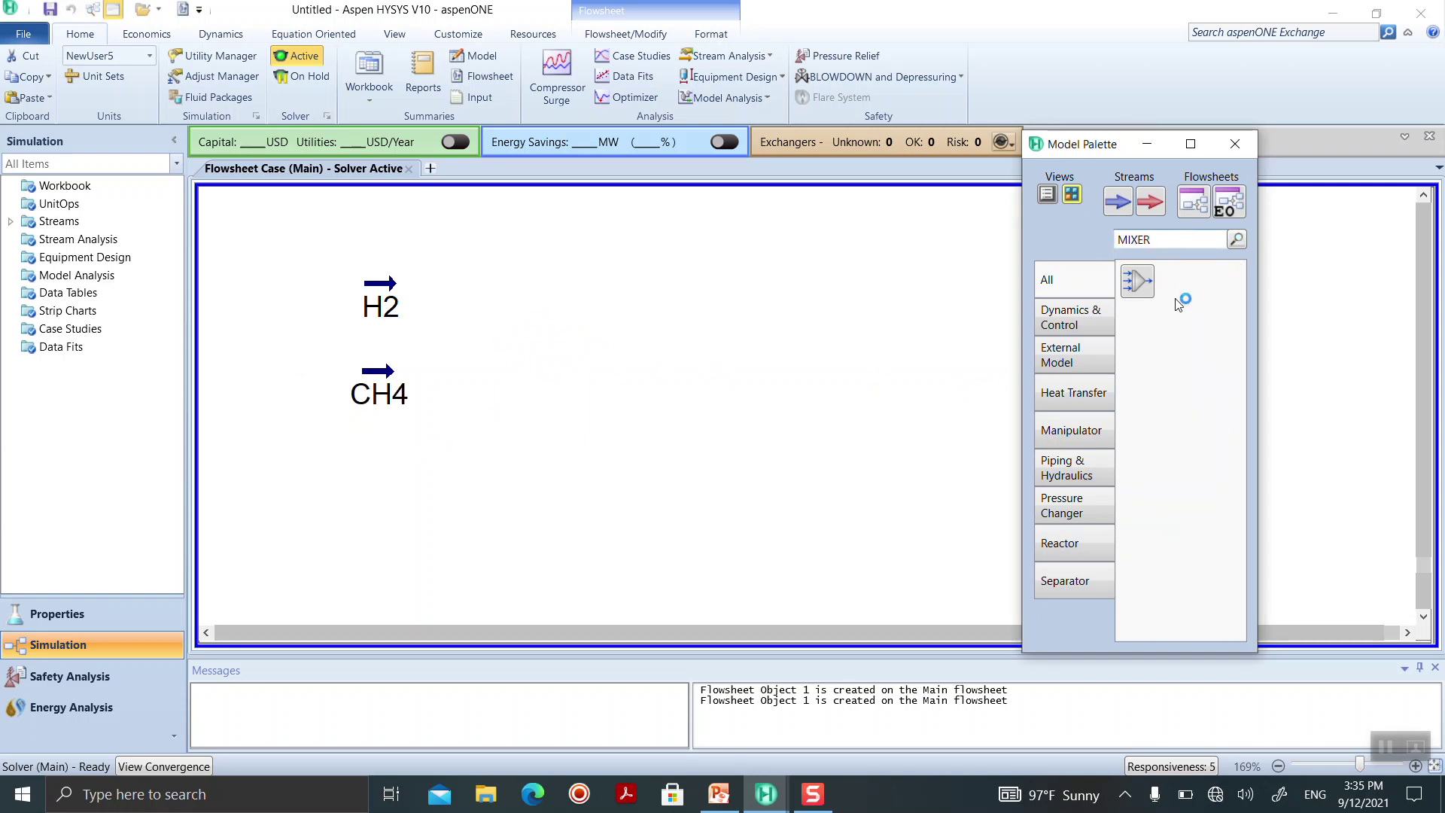
left_click_drag(1137, 281, 532, 393)
- Connect H2 and CH4 as the mixer's inlet streams and name its outlet stream MIXED
double_click(567, 361)
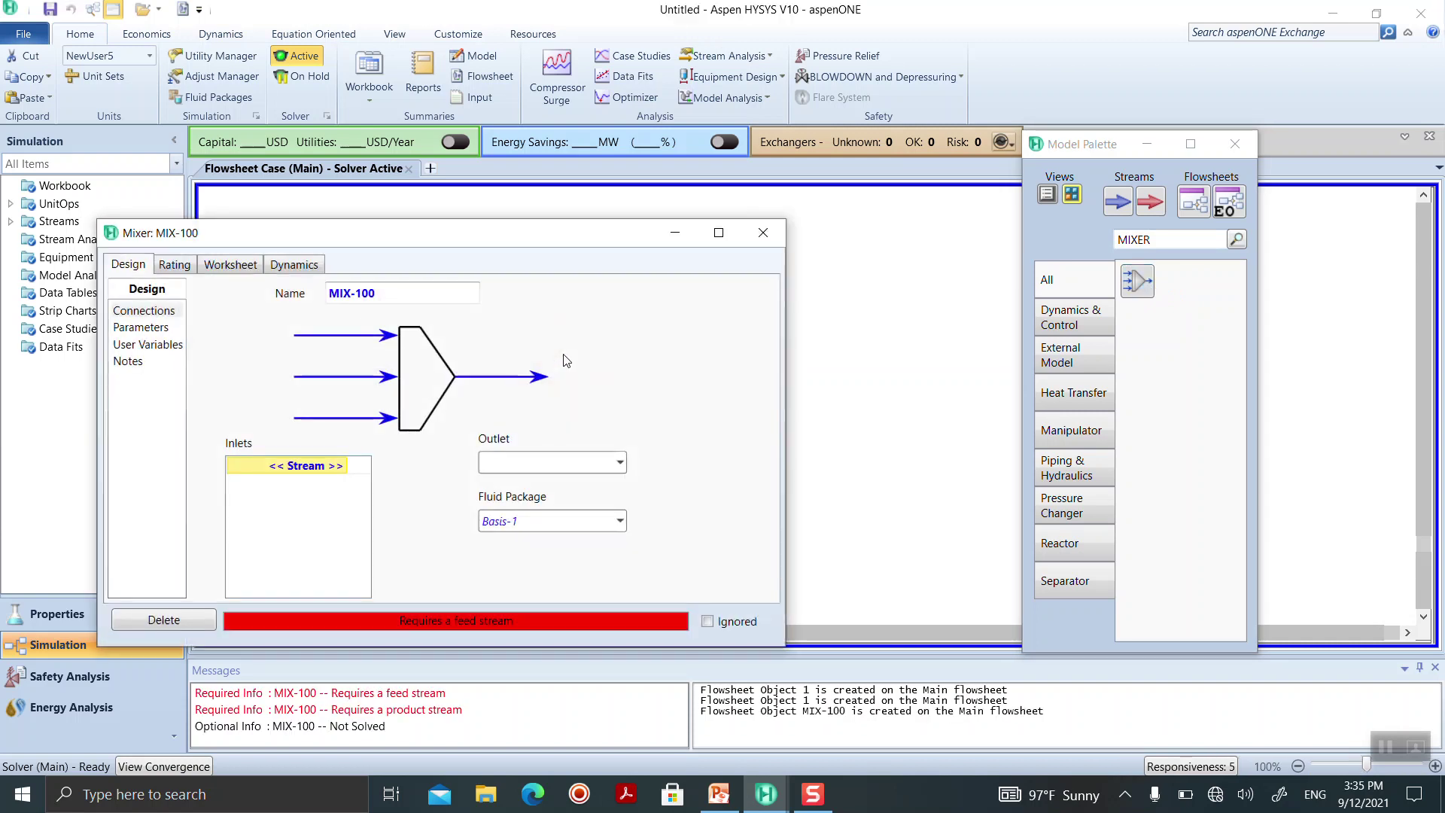
left_click(343, 467)
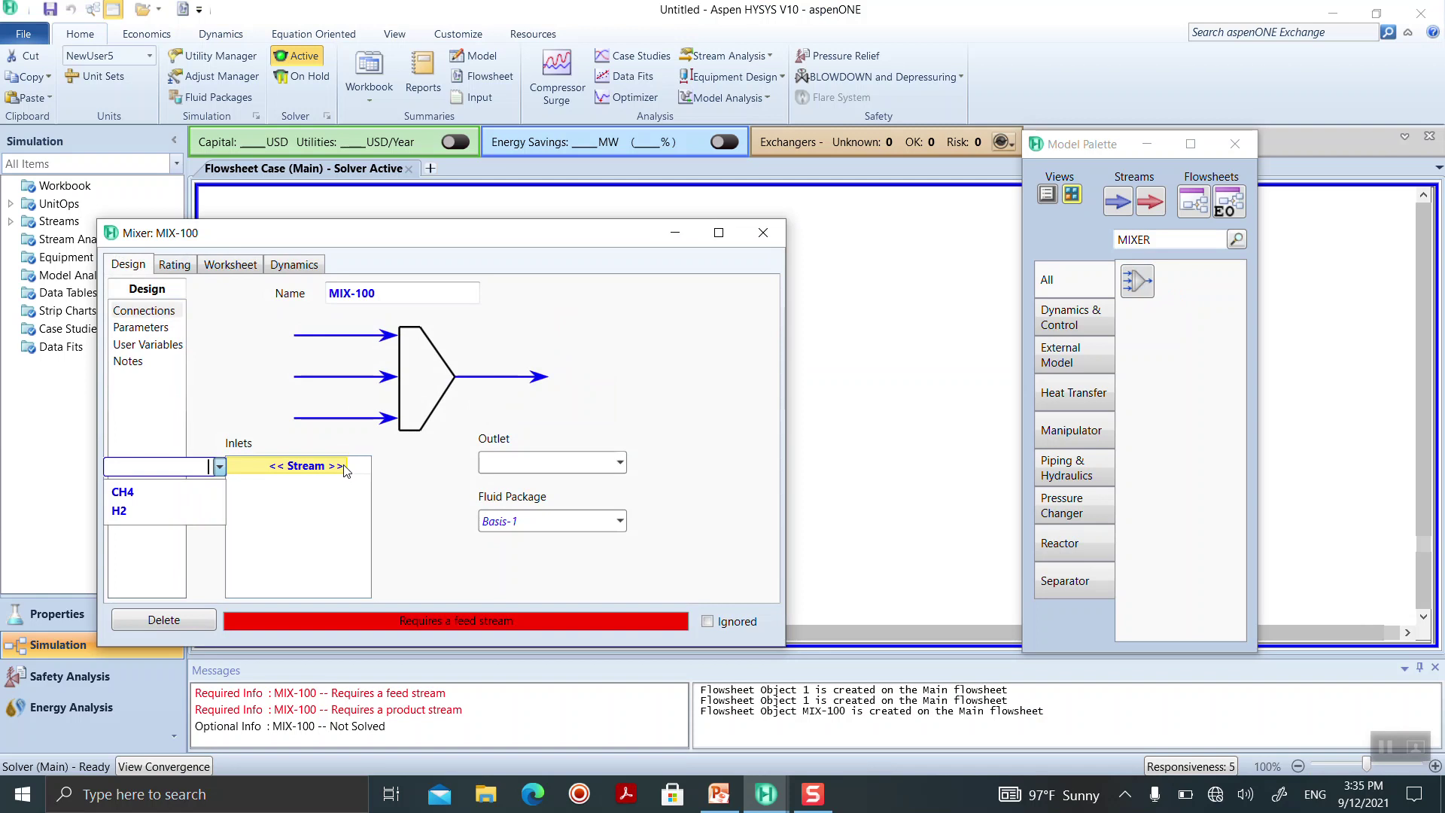
left_click(188, 507)
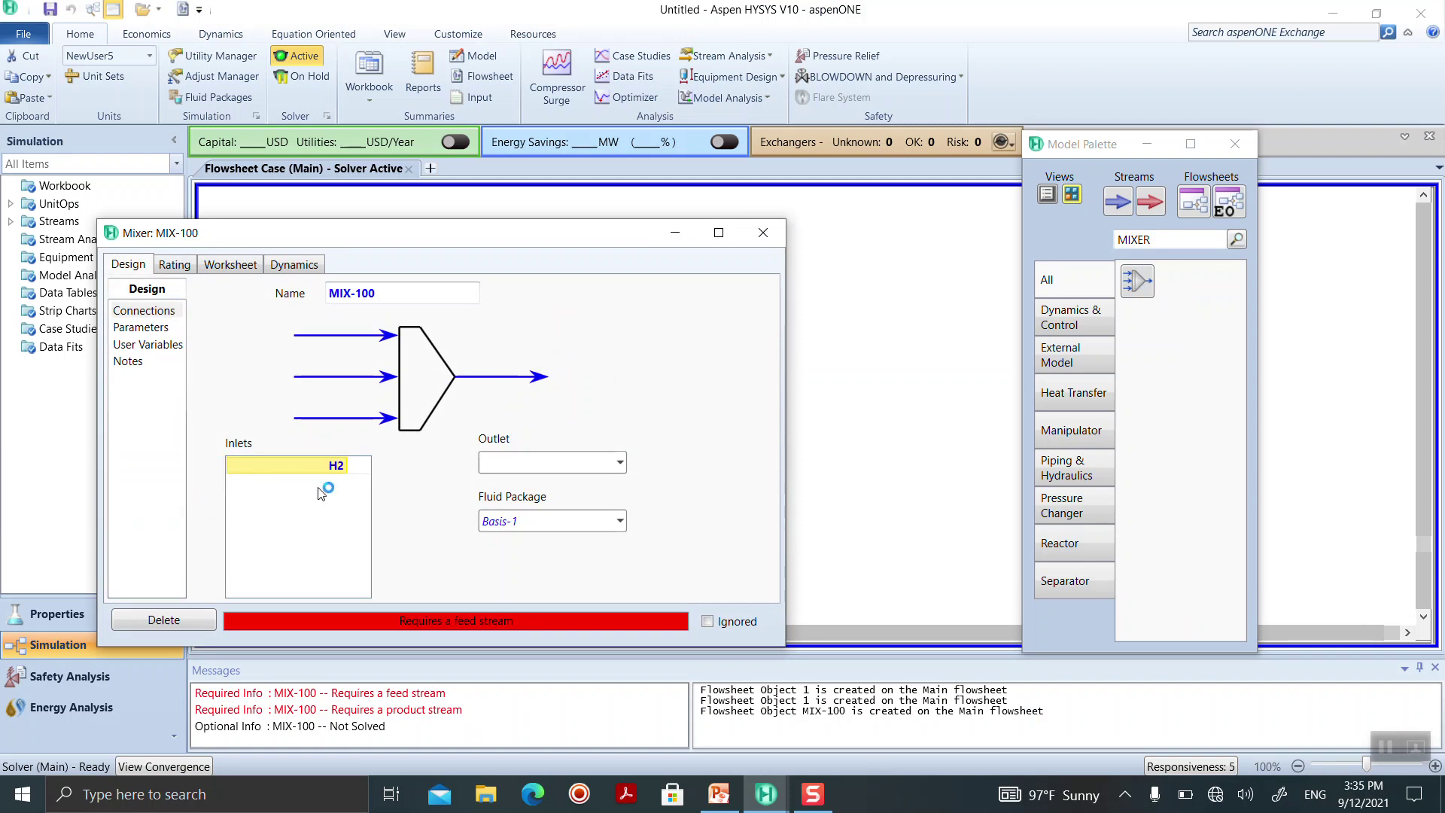
left_click(343, 484)
left_click(173, 509)
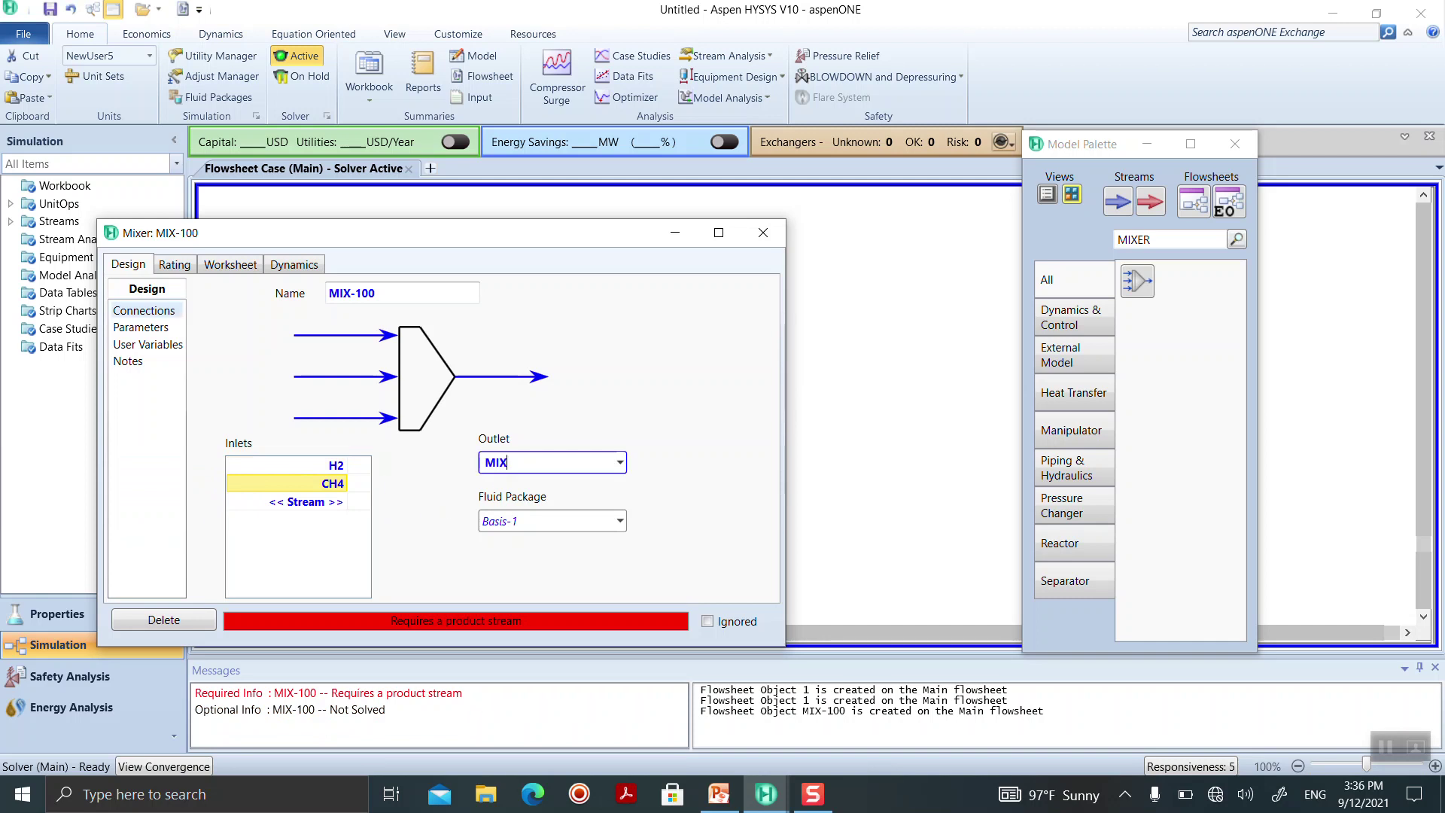
key("Return")
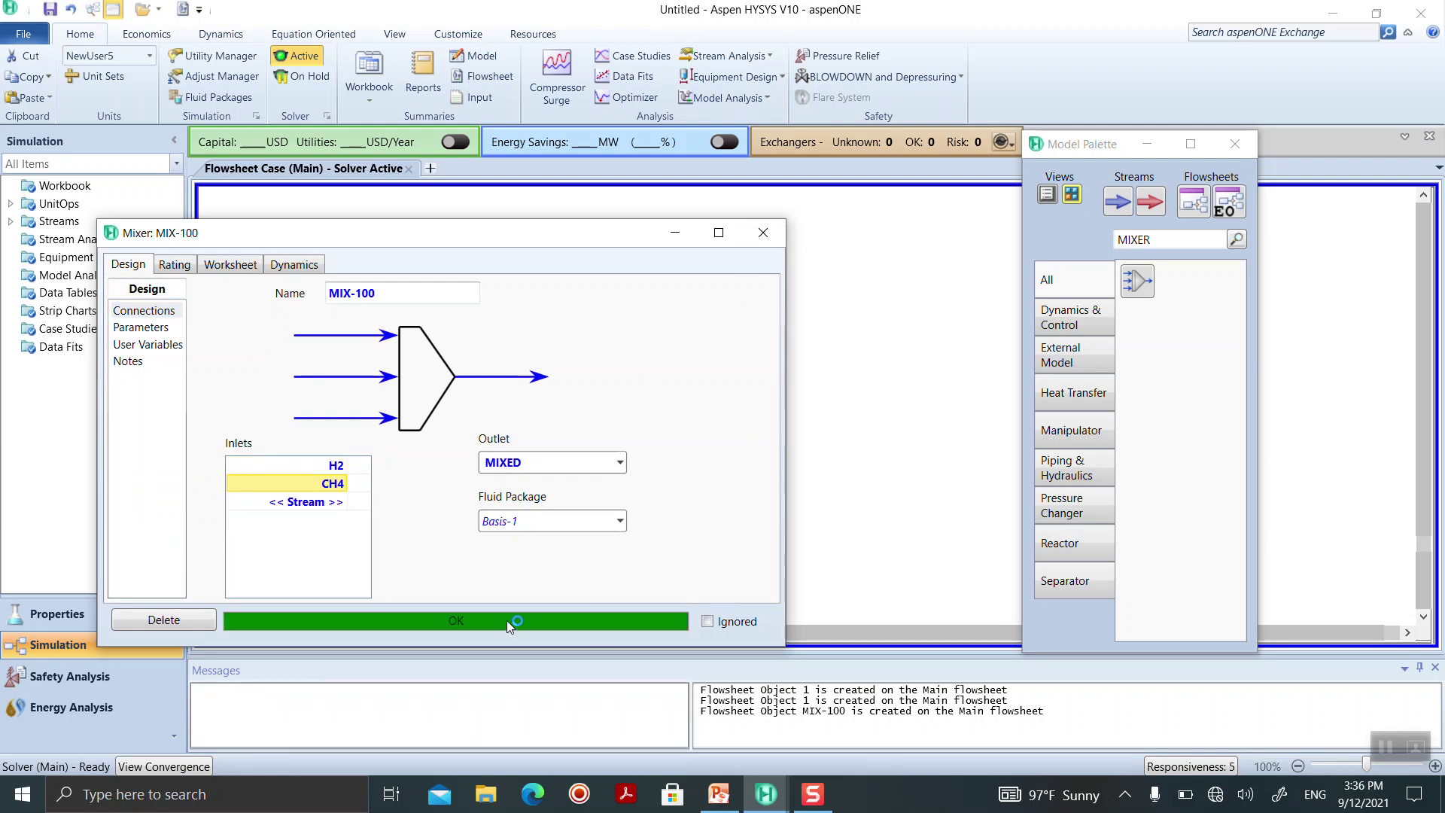
- Move the MIXED stream farther from the mixer on the flowsheet and open its worksheet to check the calculated temperature
left_click(762, 233)
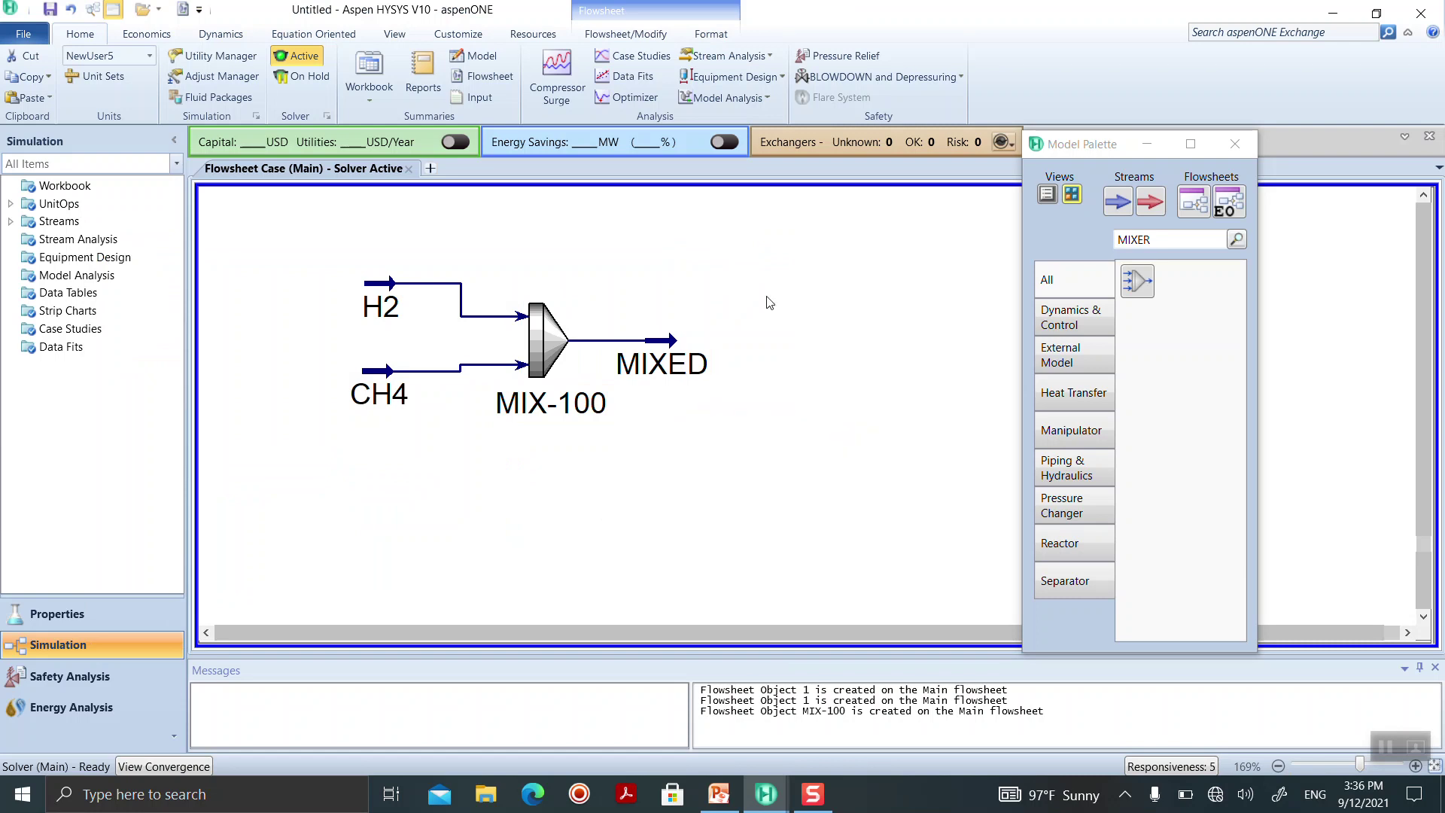
mouse_move(672, 350)
left_click_drag(672, 350, 738, 348)
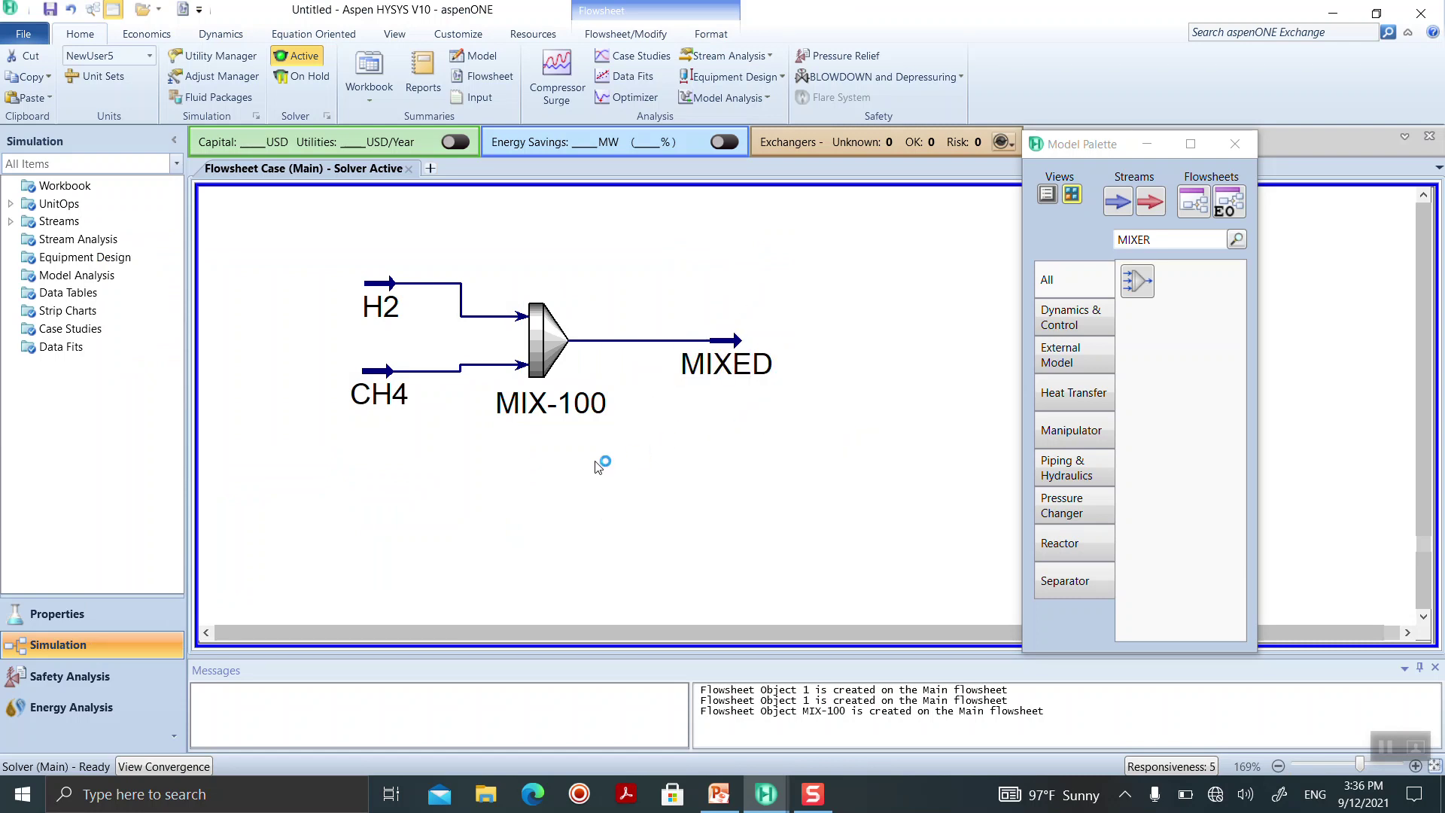
double_click(716, 365)
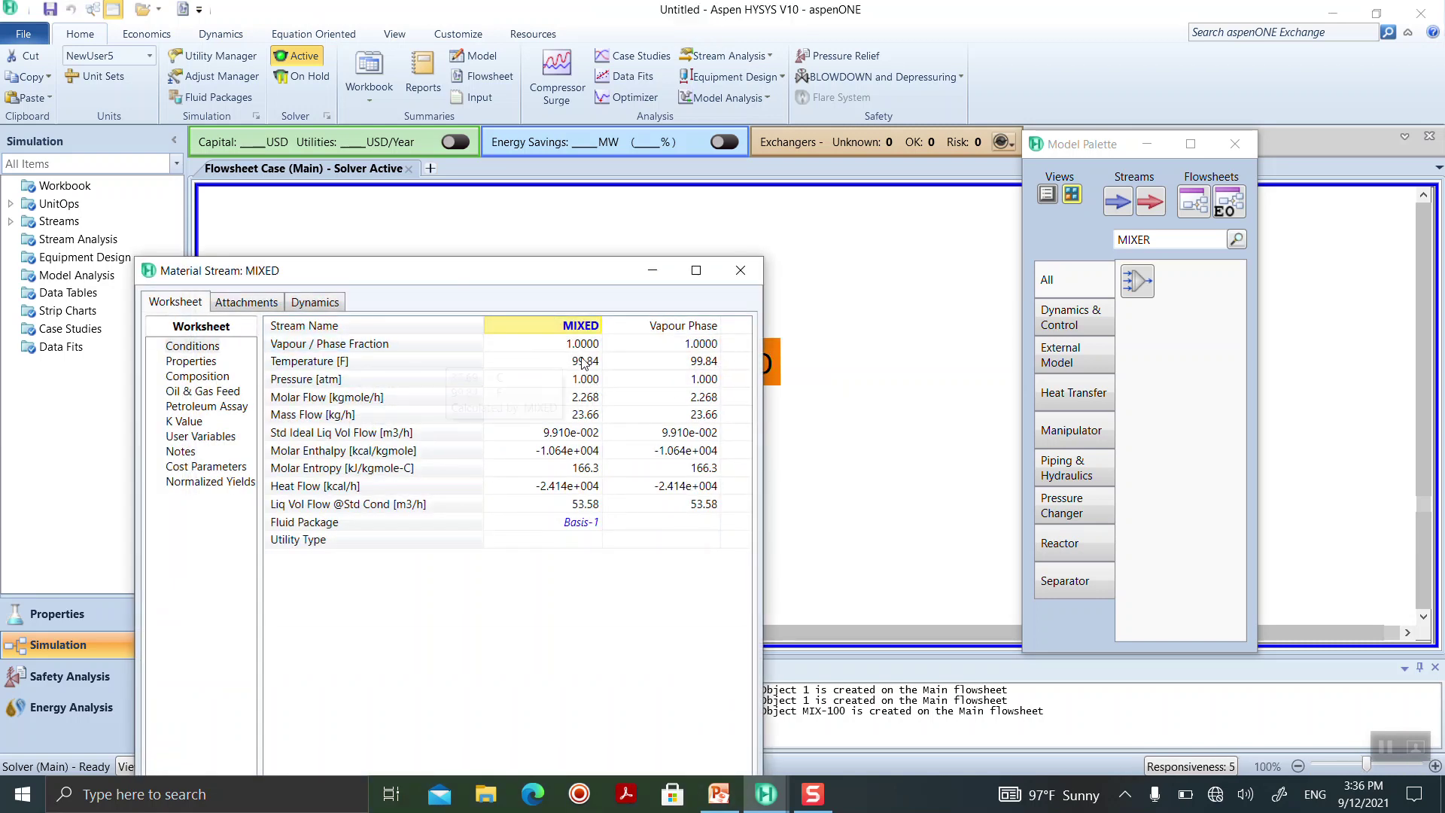
mouse_move(588, 368)
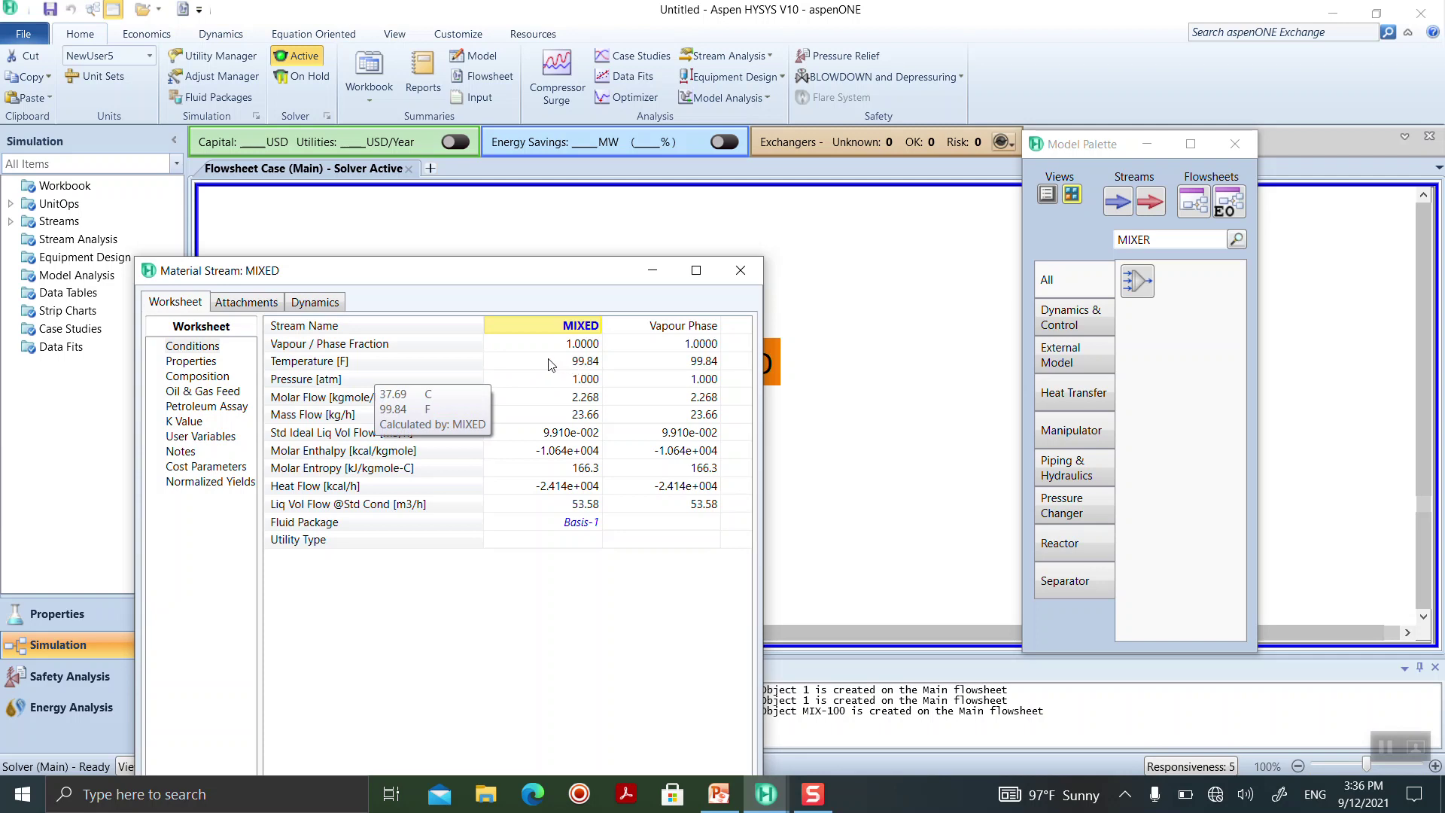
left_click_drag(566, 276, 1181, 94)
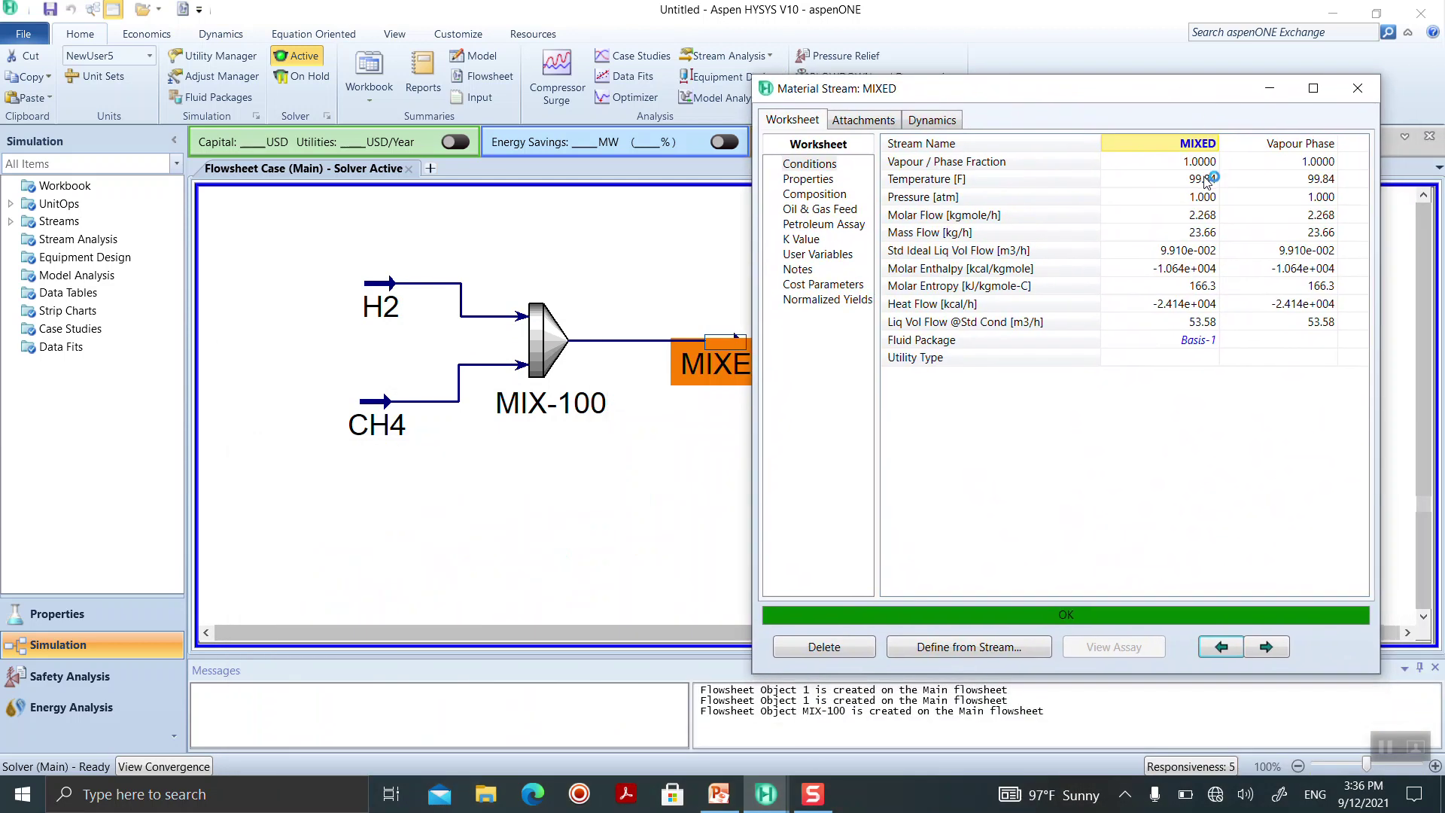
mouse_move(1207, 181)
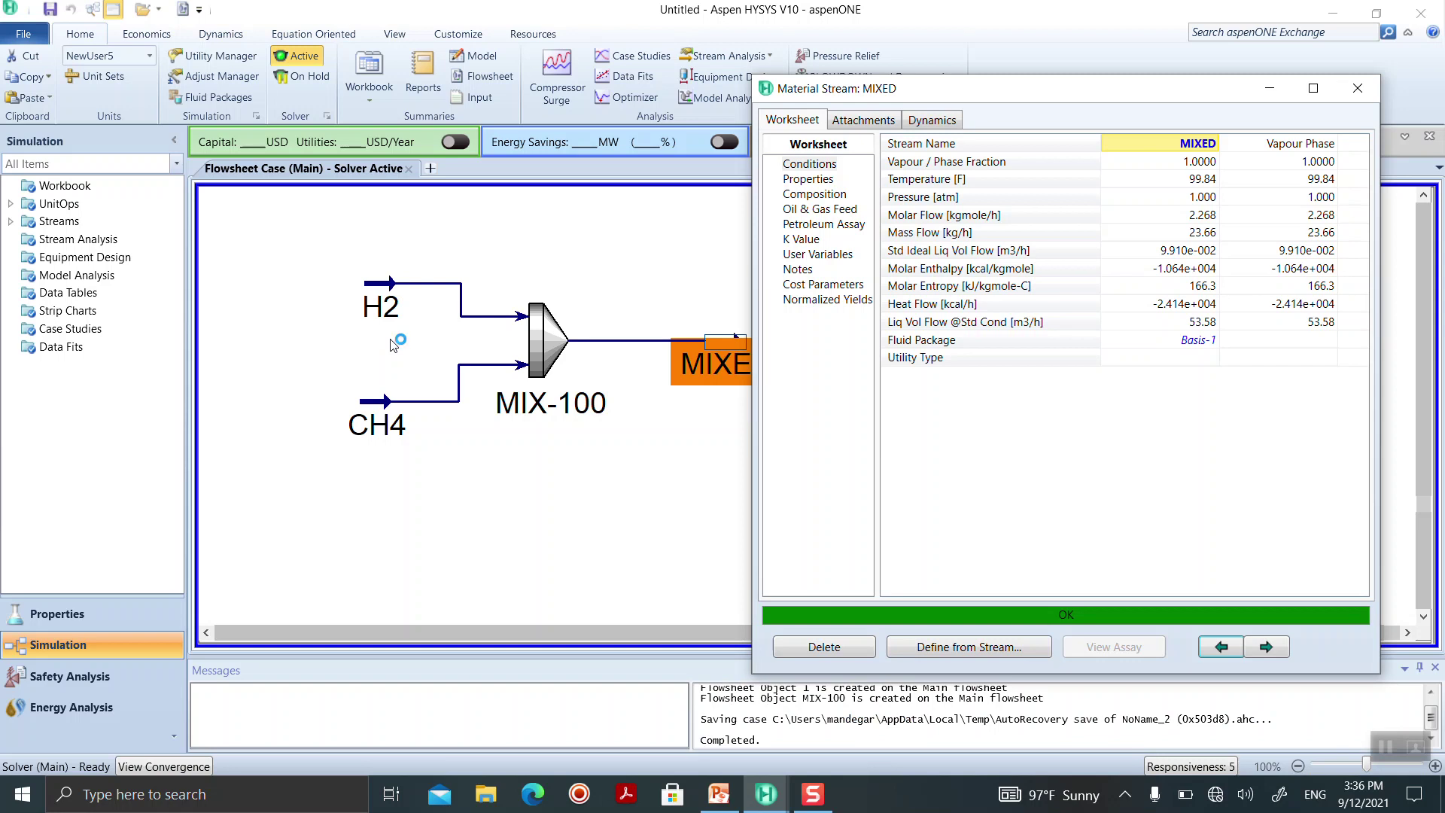
- Set the H2 stream's temperature to 101 F and compare it with the recalculated MIXED temperature side by side
double_click(380, 304)
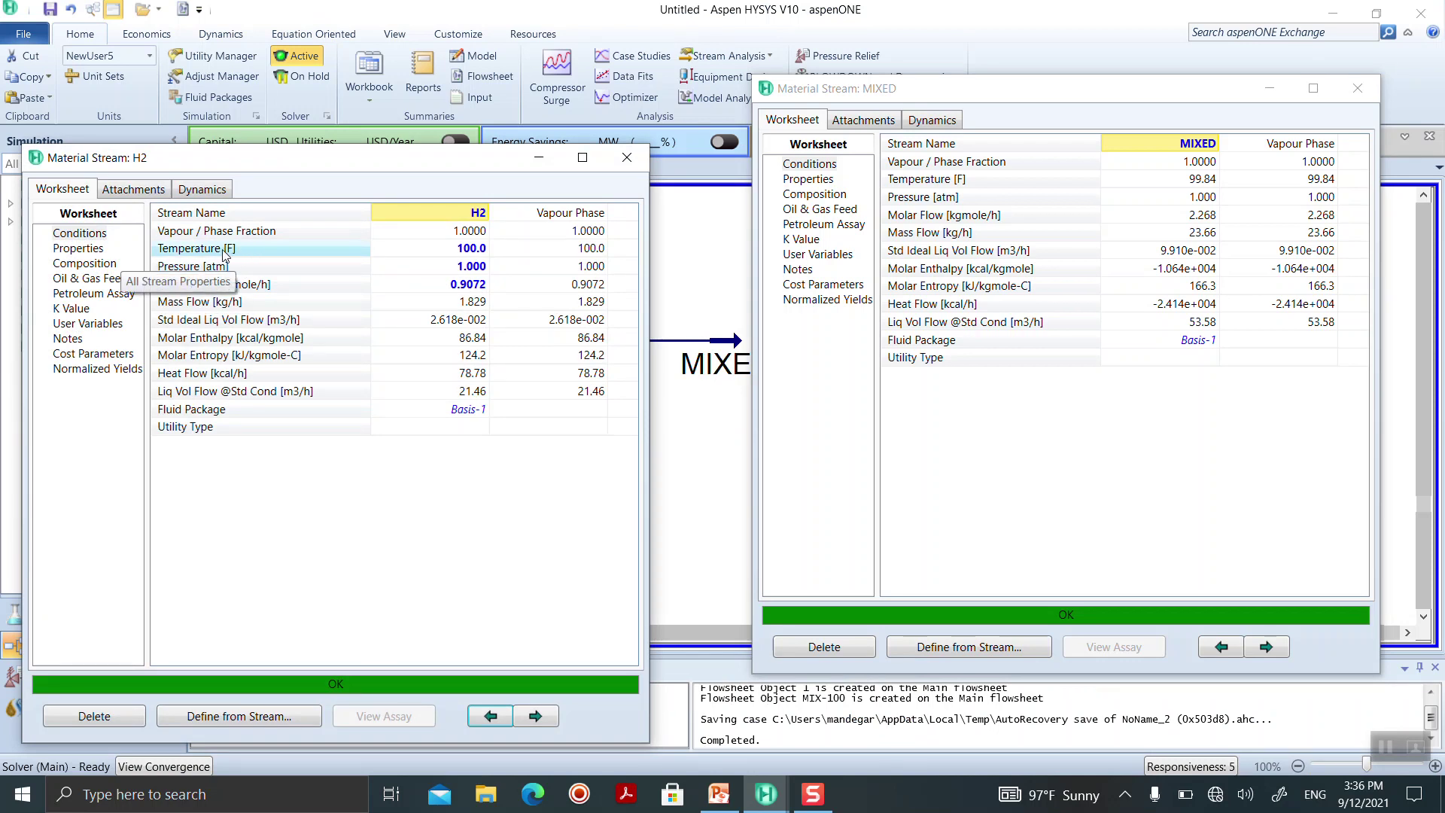
left_click(1355, 88)
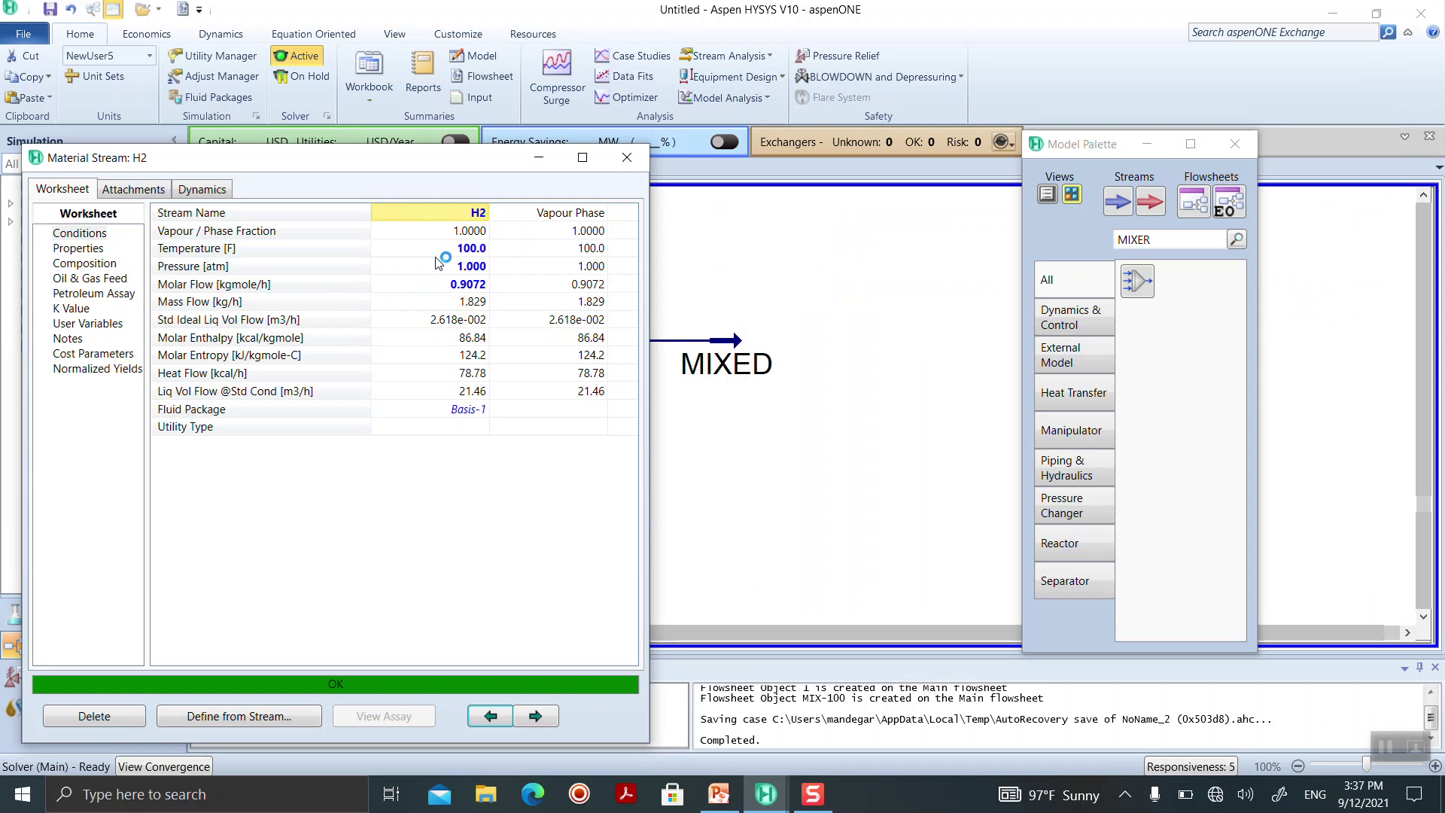
left_click(463, 250)
type("101")
left_click(580, 301)
left_click(734, 336)
double_click(734, 336)
left_click_drag(495, 157, 1108, 125)
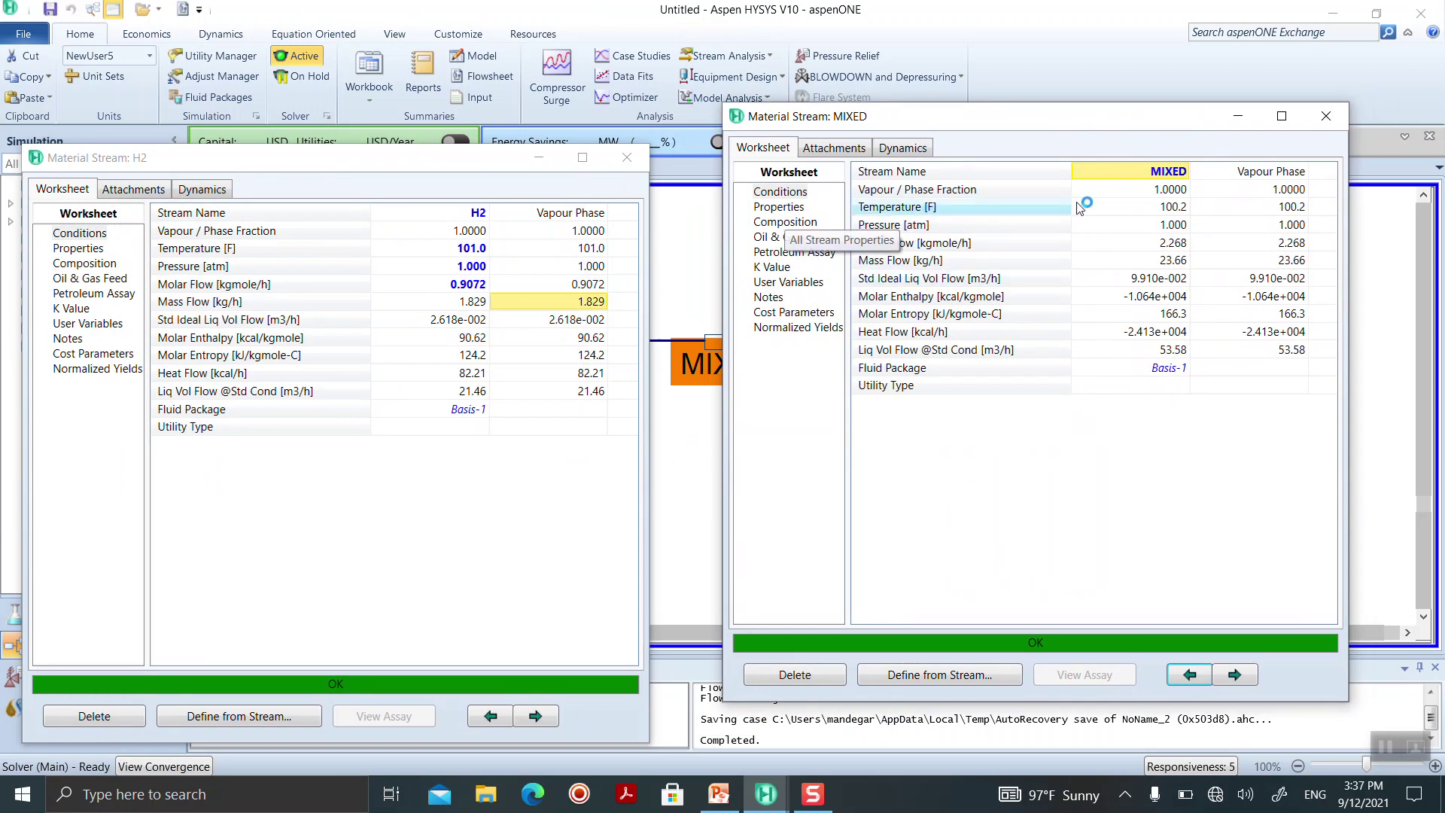
mouse_move(1177, 213)
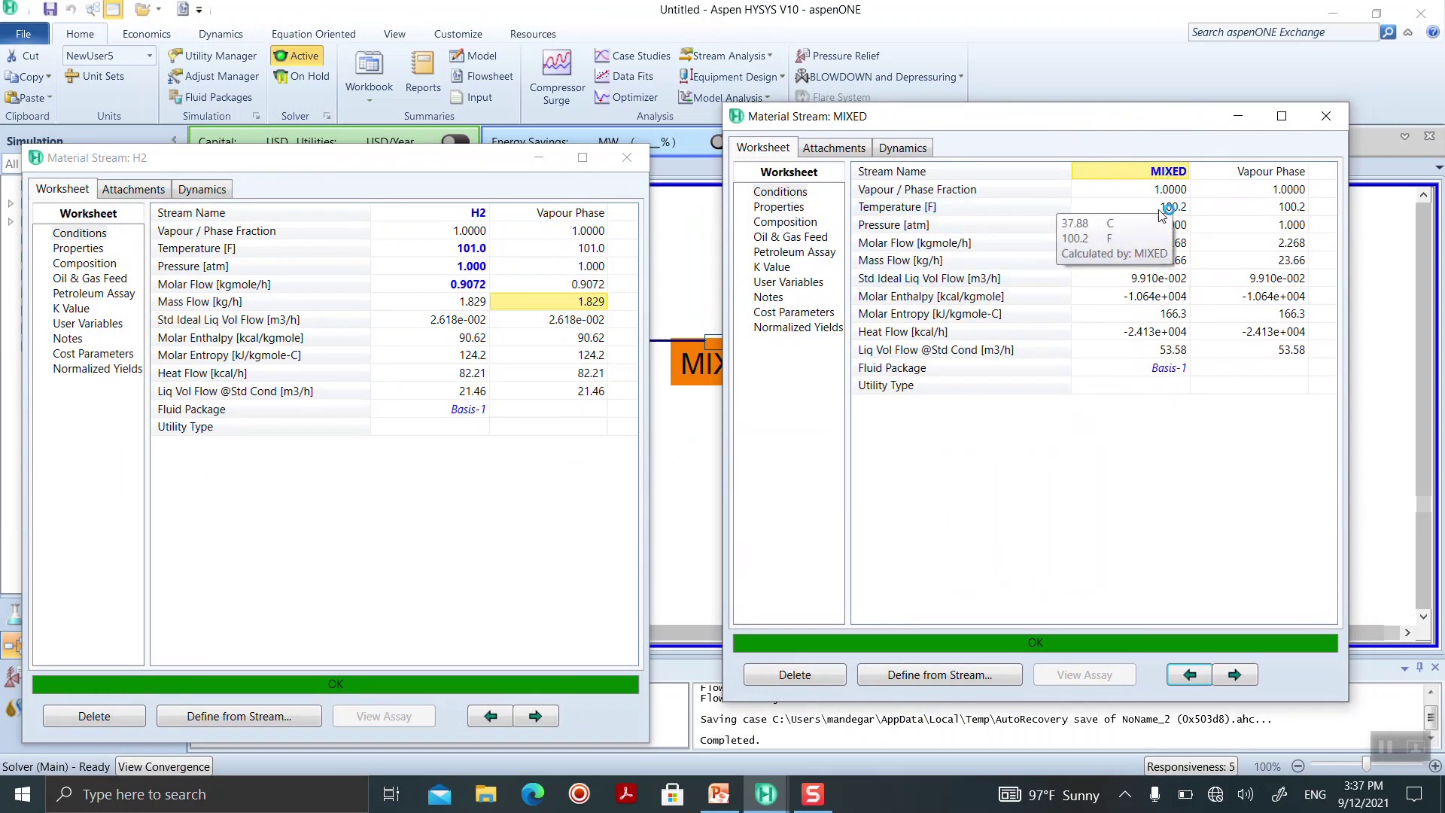
- Set the H2 stream's temperature to 100.5 F, check the MIXED temperature, and close both stream windows
left_click(455, 253)
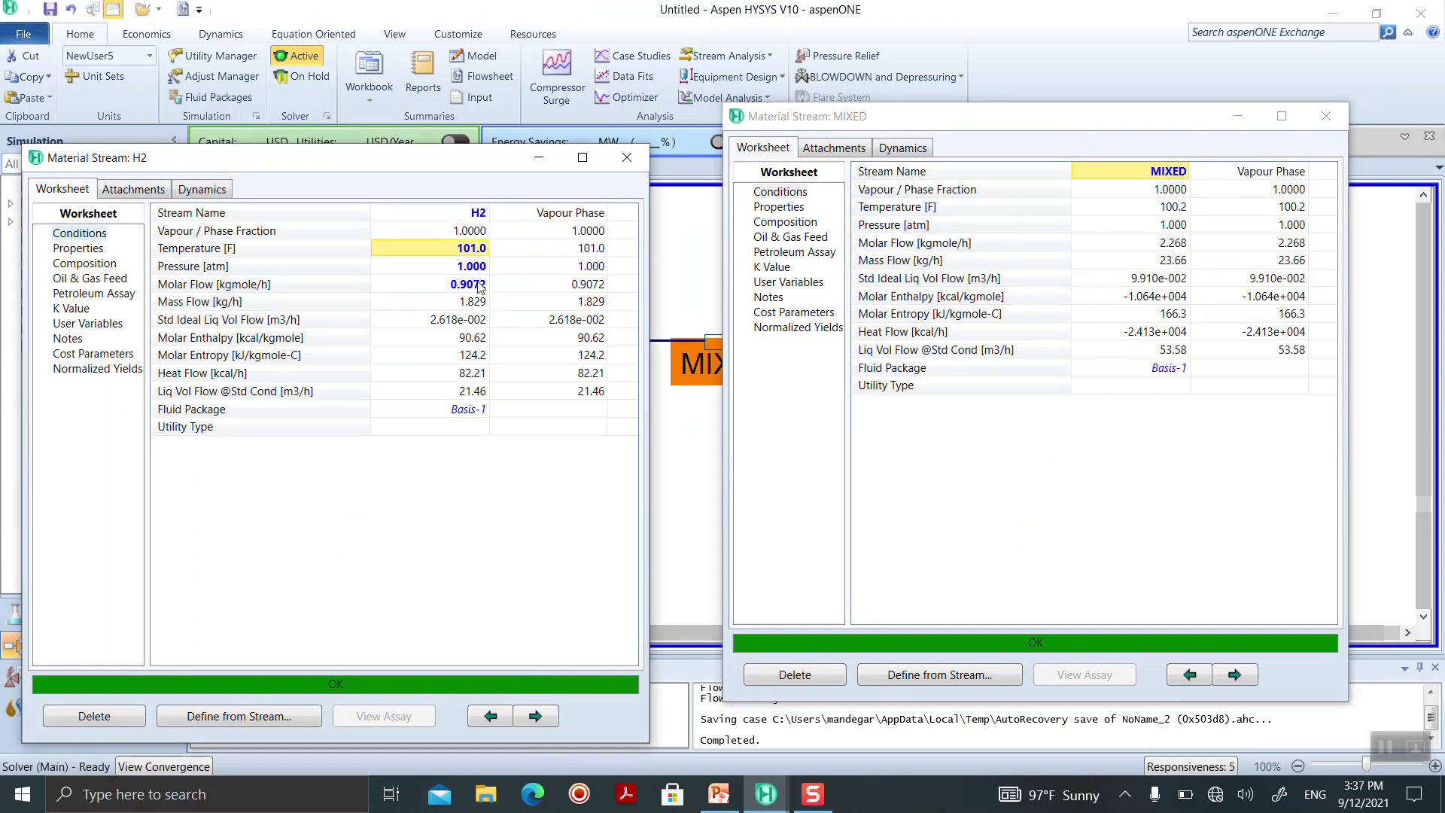
mouse_move(478, 287)
type("100.5")
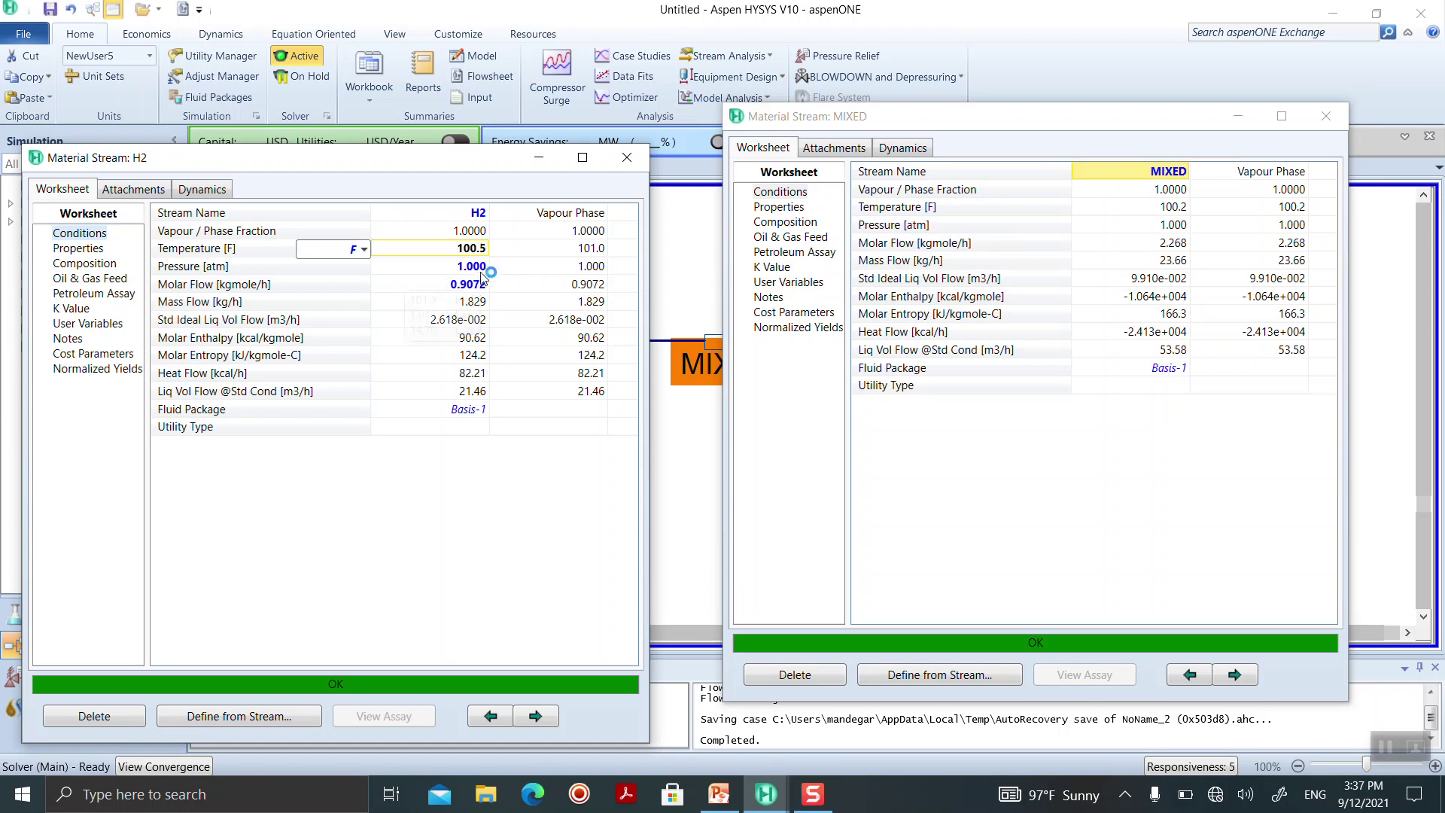
key("Return")
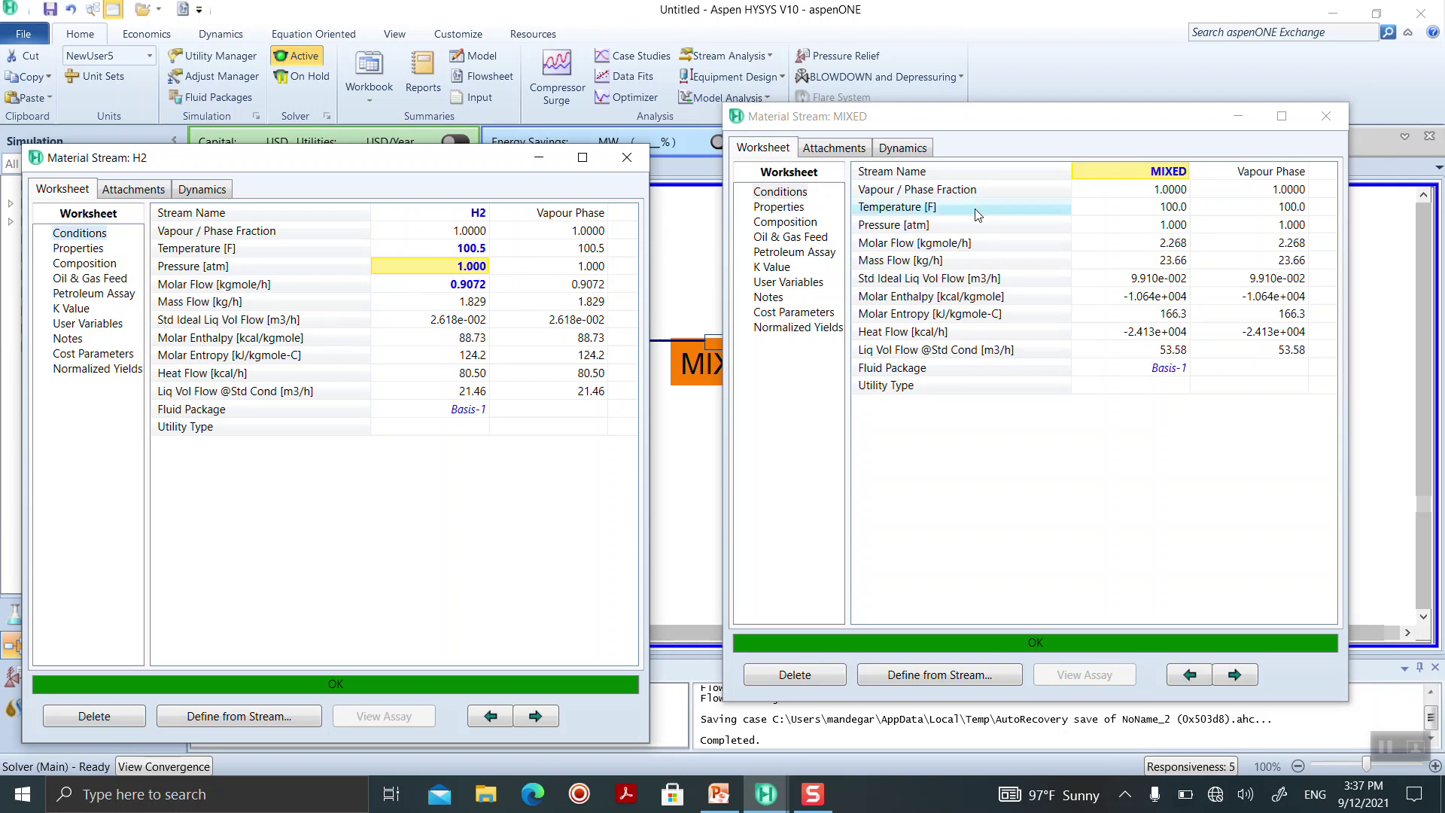
mouse_move(1158, 208)
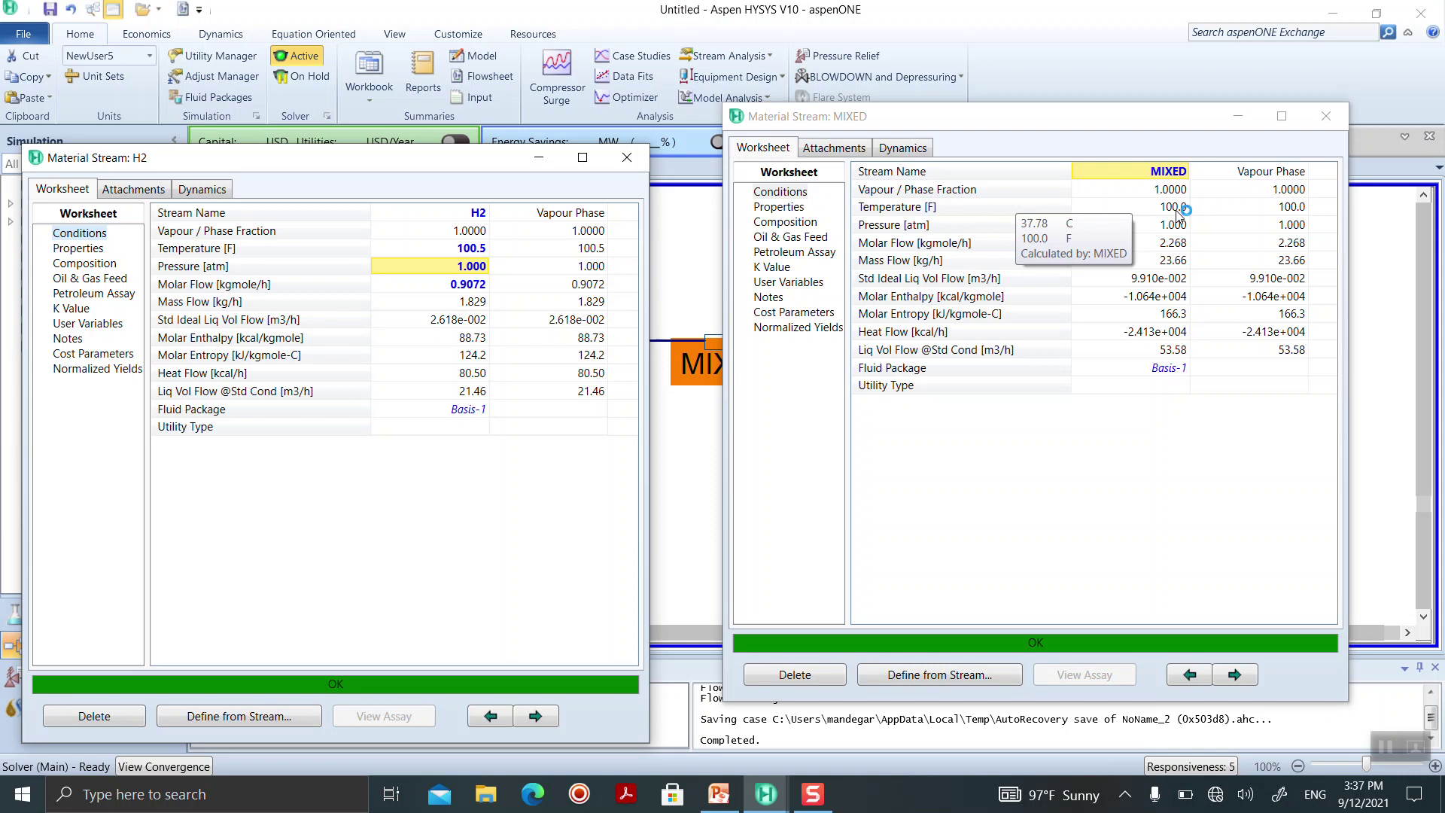
left_click(626, 162)
left_click(1326, 116)
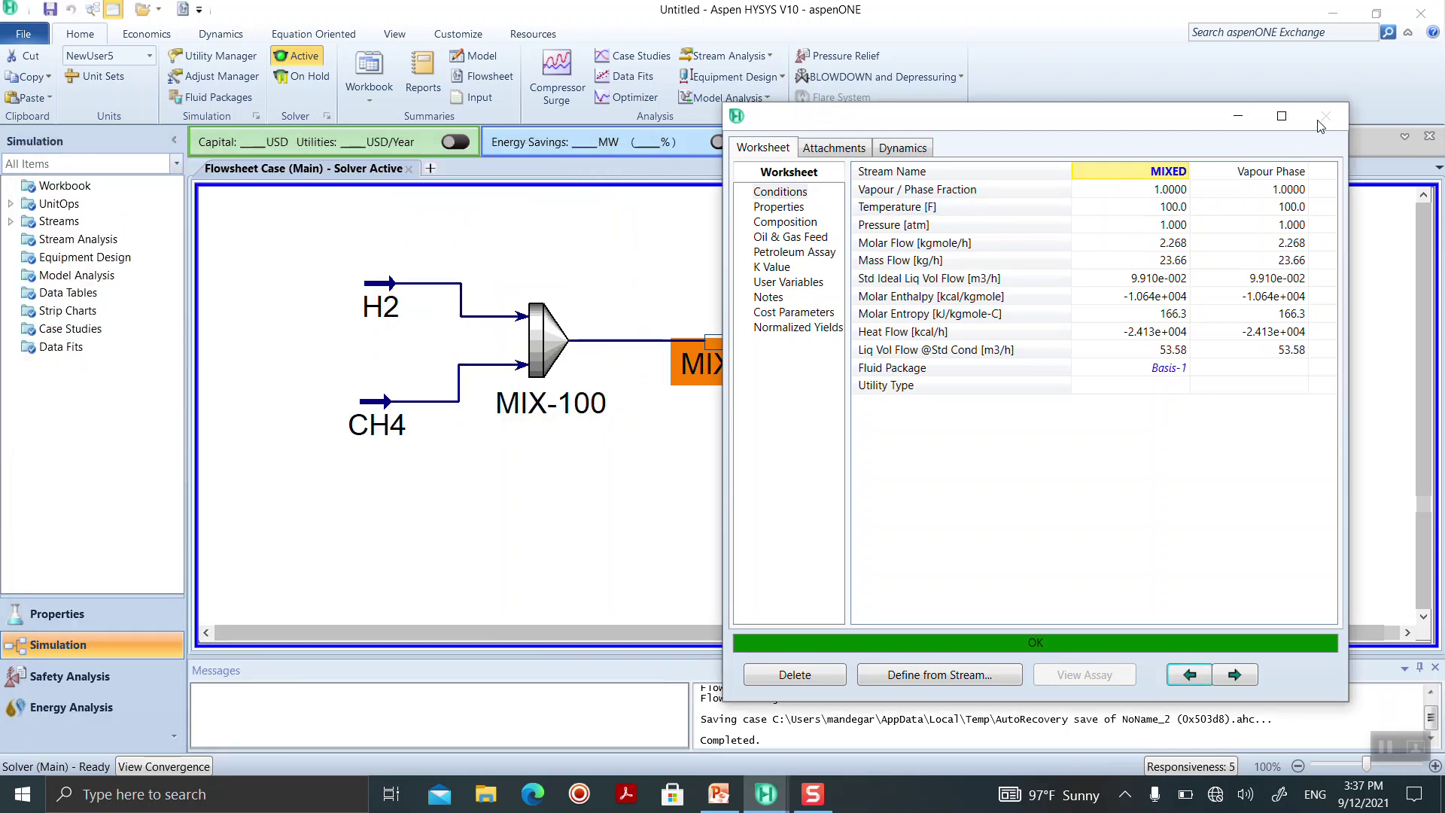
- Clear the Model Palette search, place an Adjust operation above the MIXED stream, and open its connections
double_click(1121, 241)
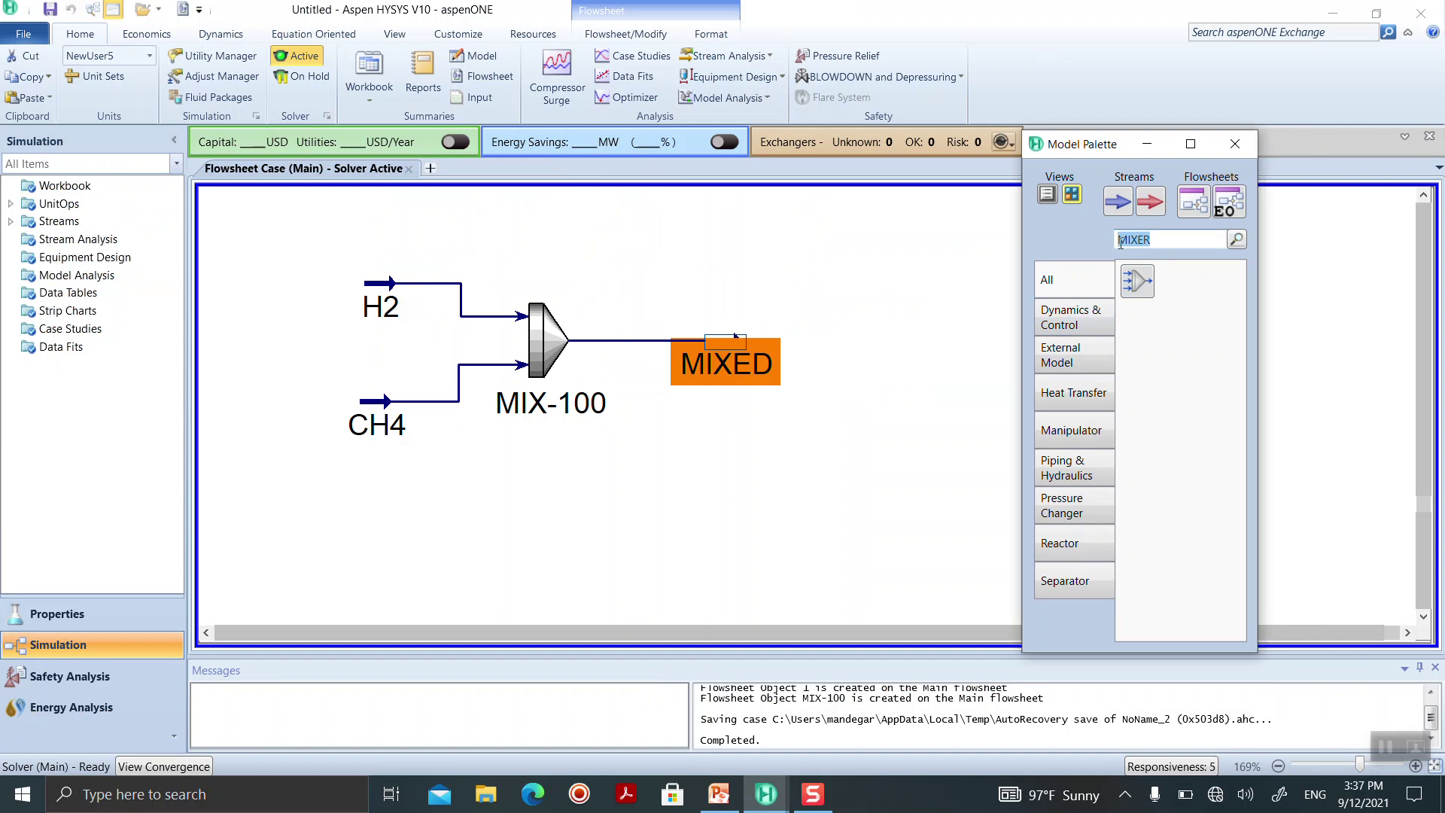
key("BackSpace")
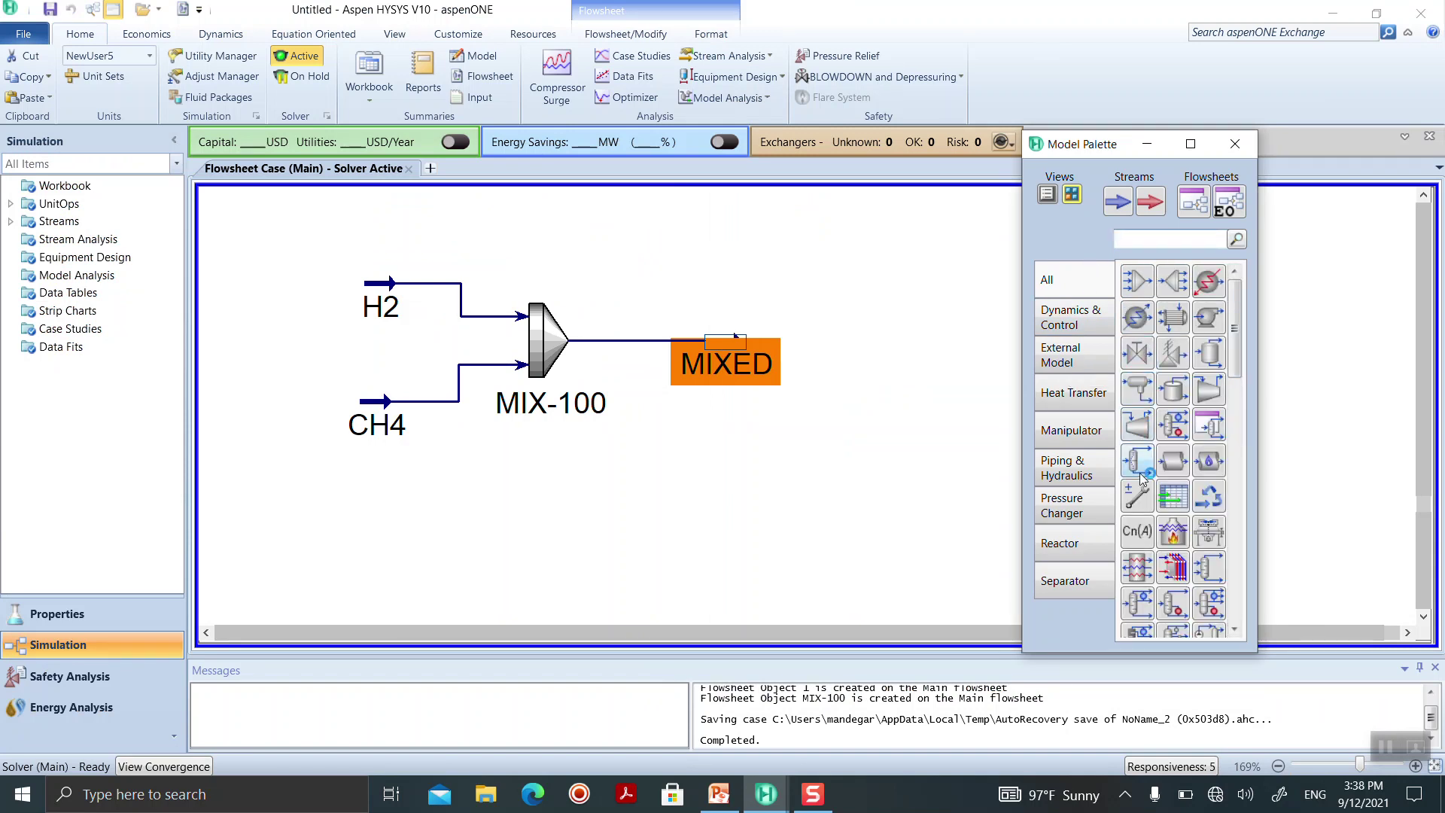
left_click(1138, 495)
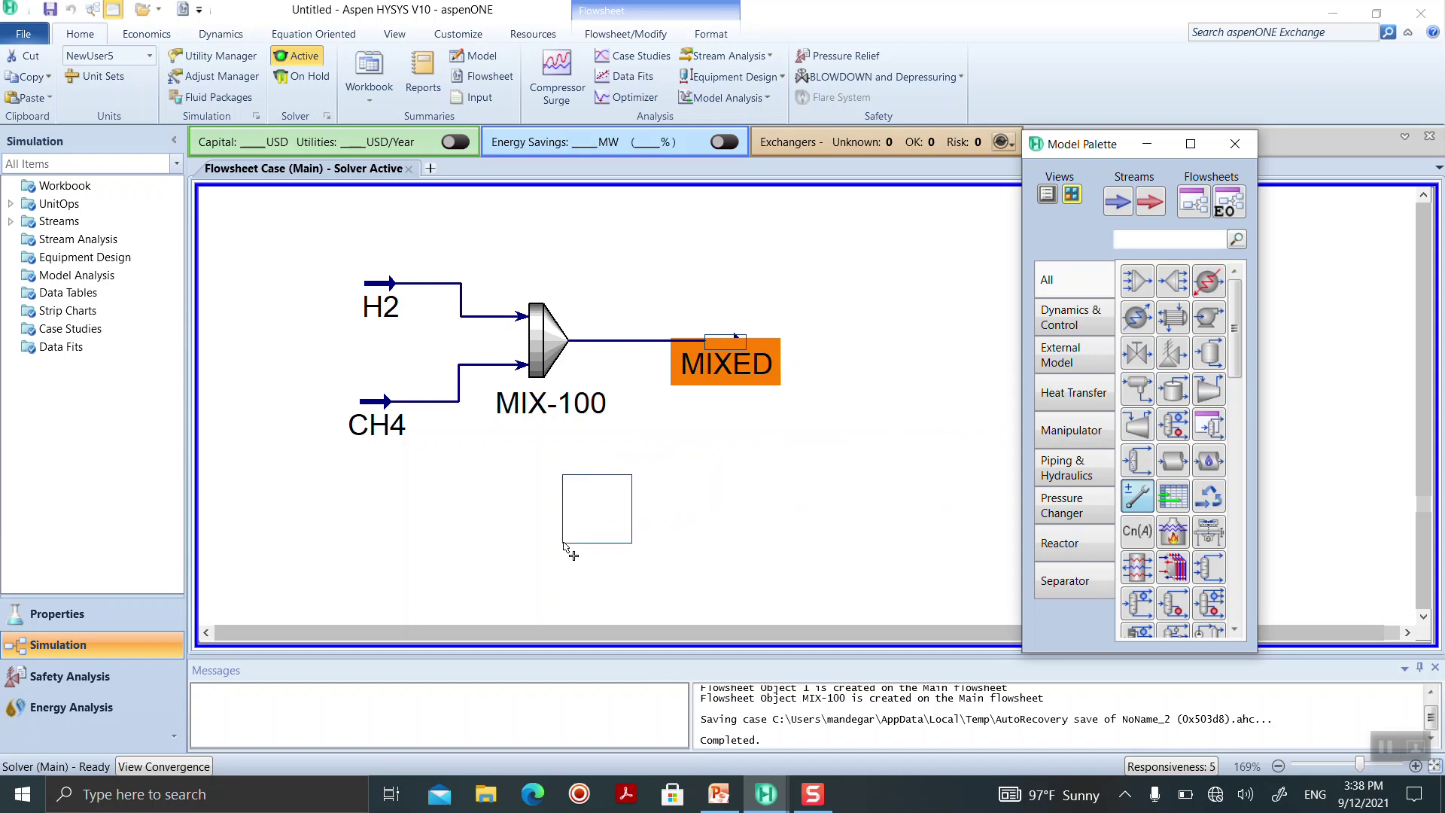
left_click(657, 297)
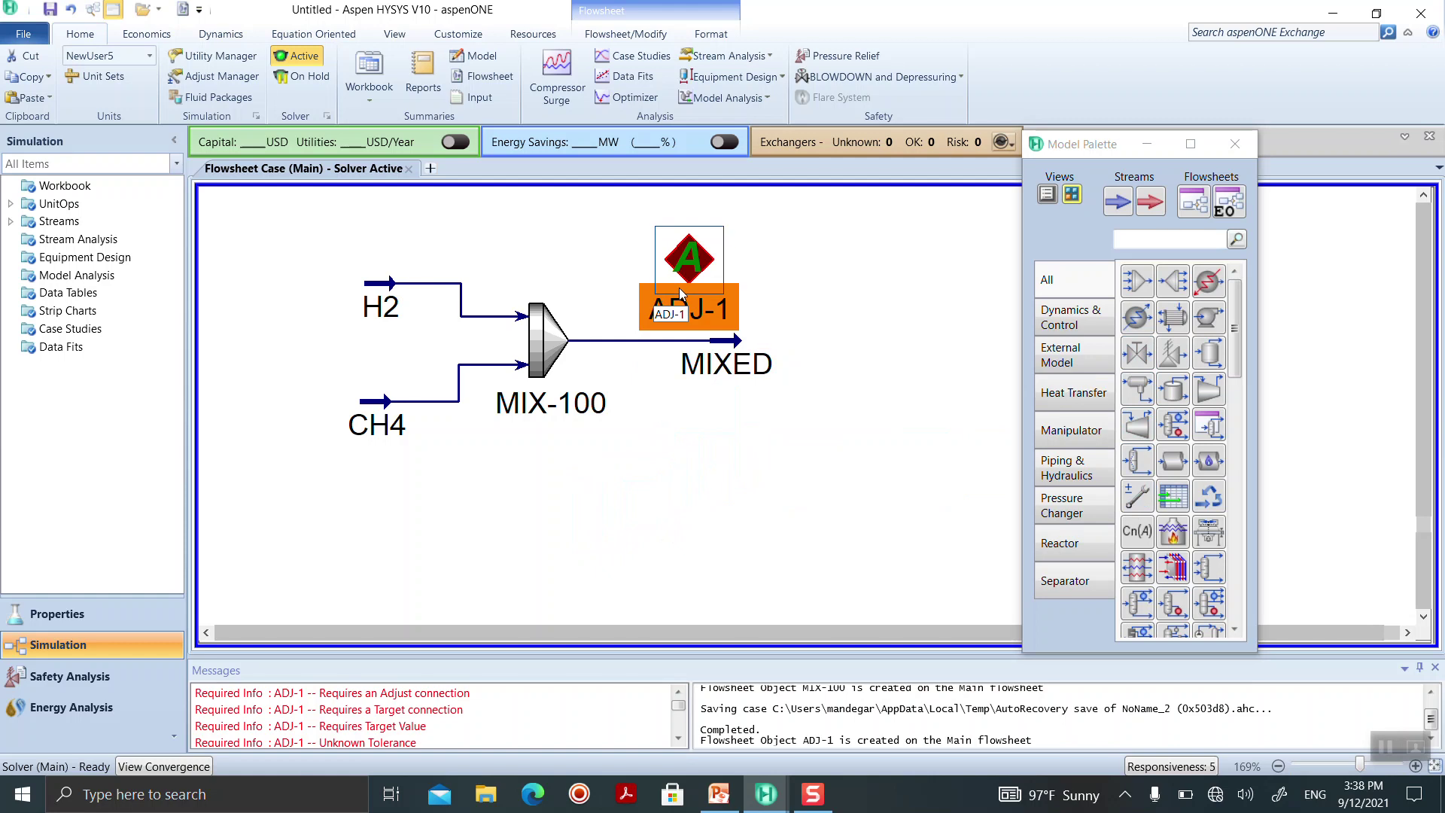
double_click(690, 273)
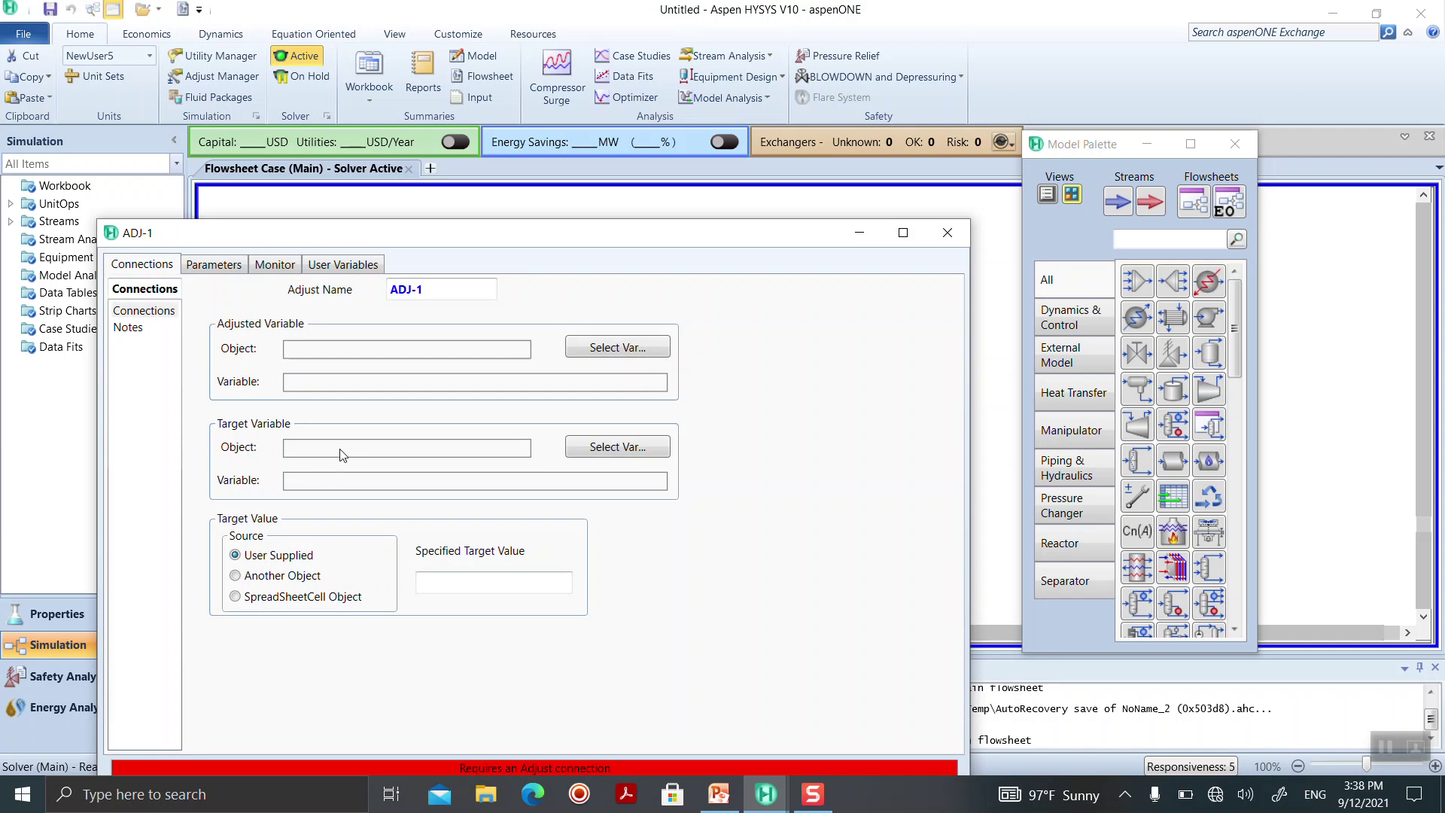
- Set the H2 stream's temperature to 90 F and minimize its window
left_click_drag(514, 232, 585, 402)
left_click(393, 305)
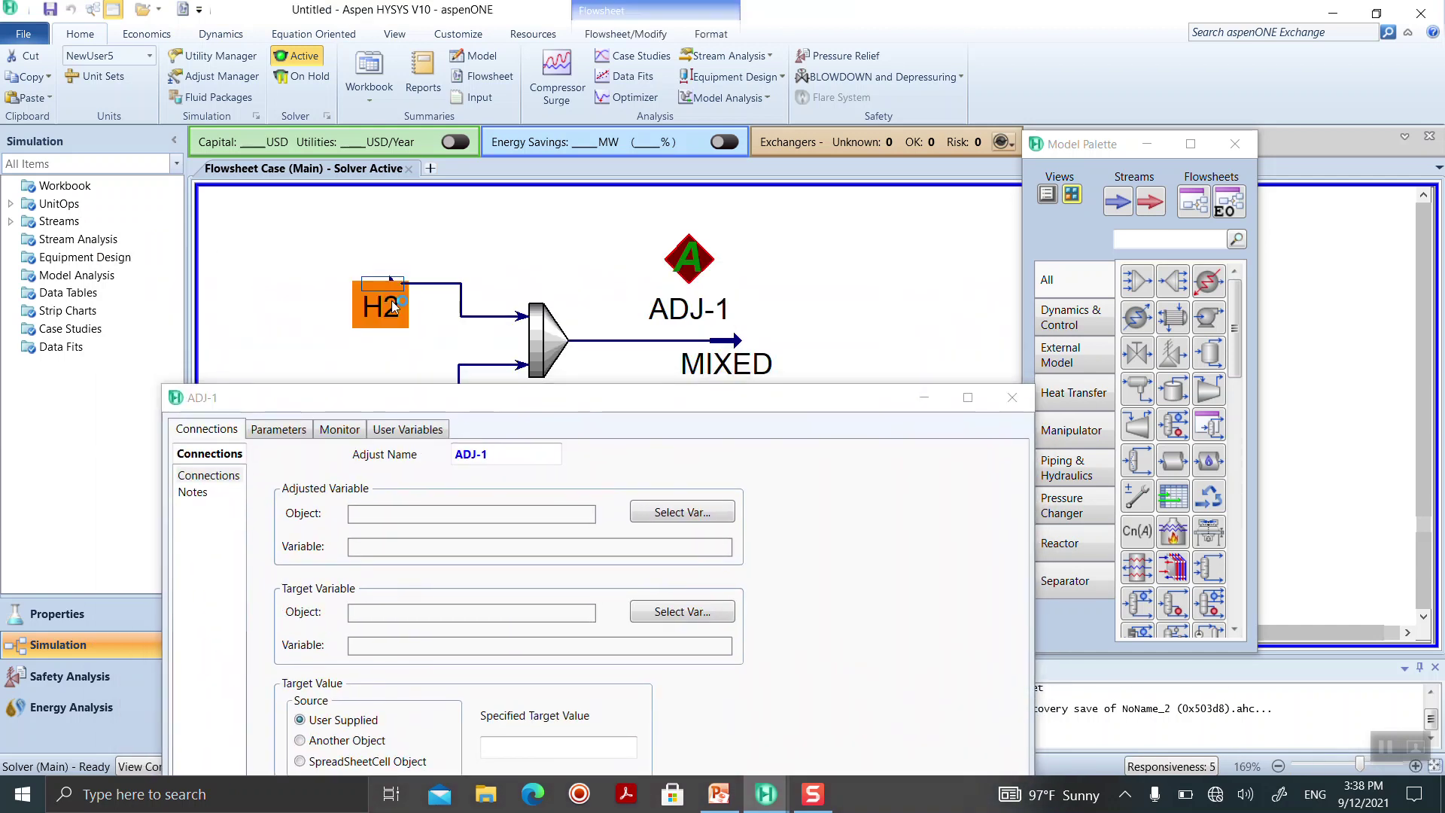
double_click(393, 304)
left_click(577, 362)
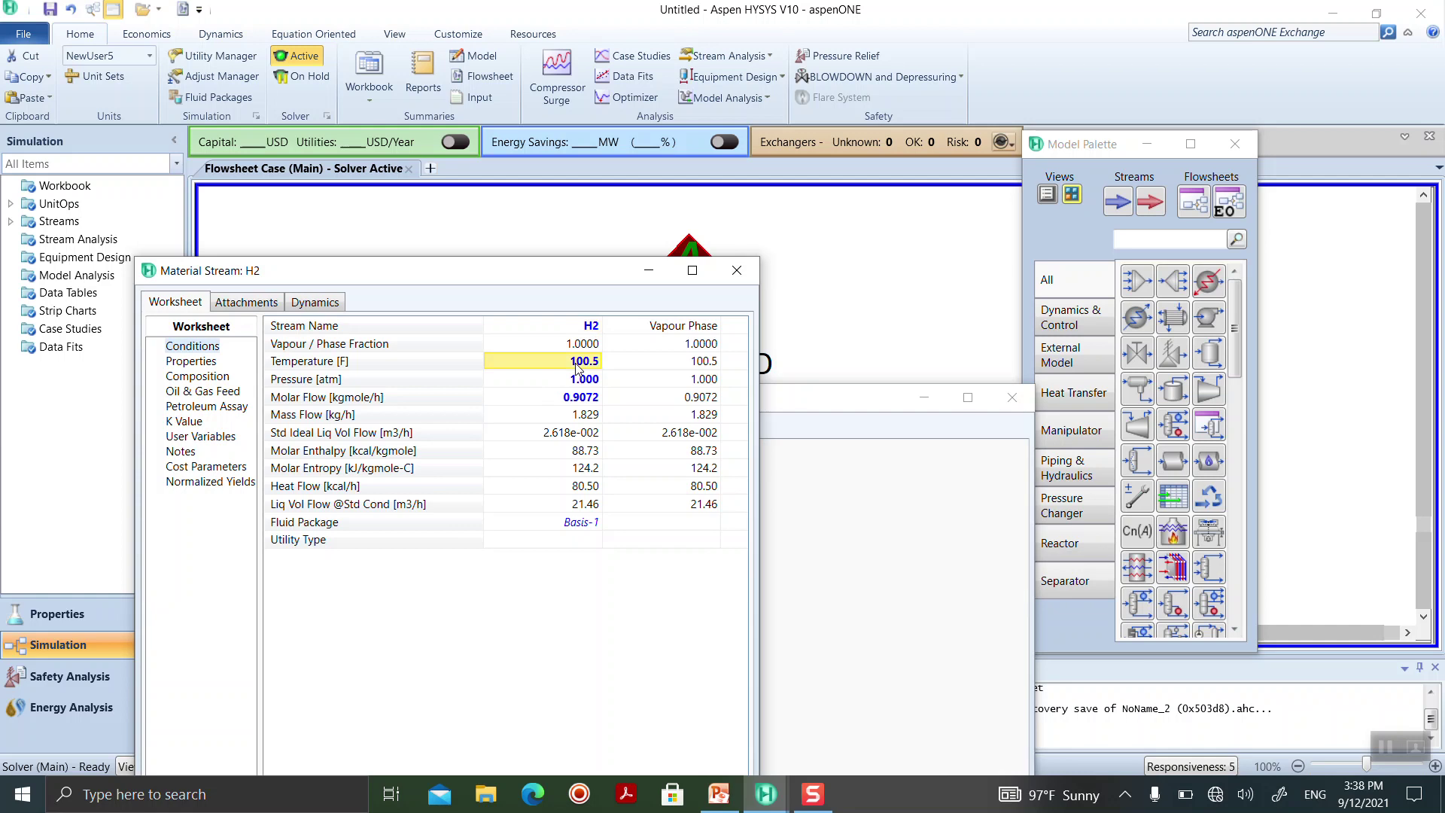
type("90")
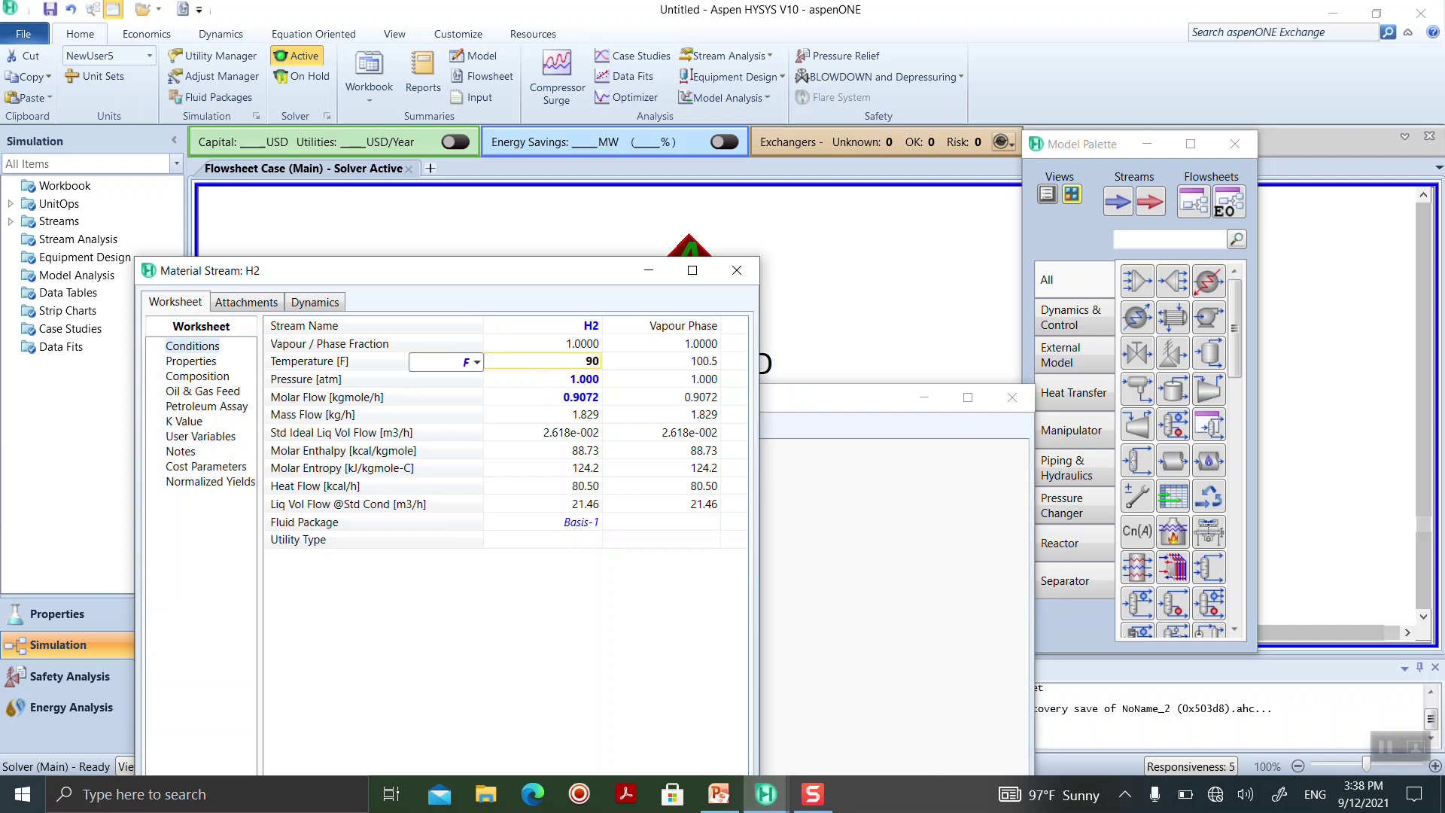
key("Return")
left_click(648, 270)
scroll(677, 316, "up", 3)
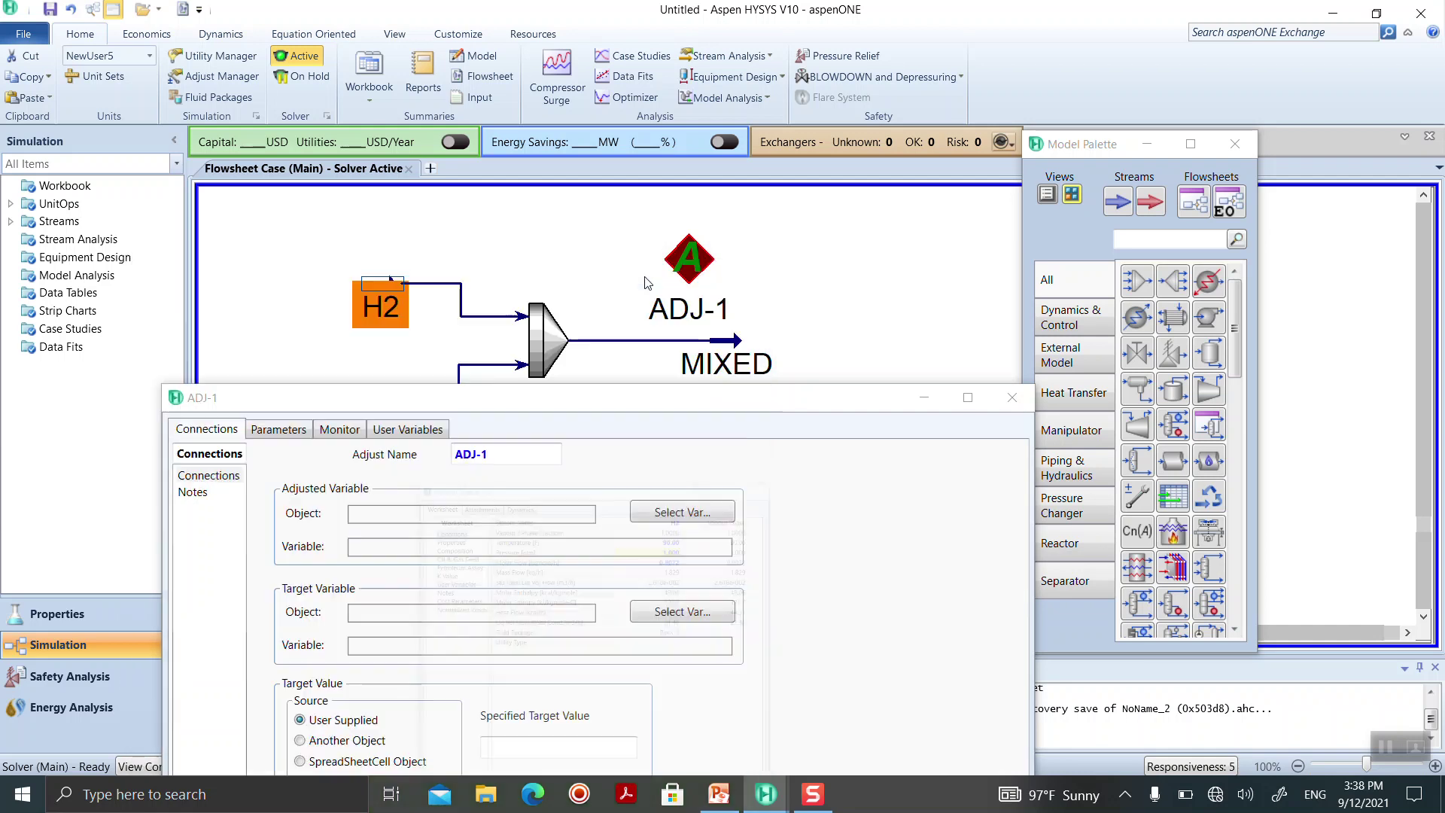
- Check the MIXED stream's recalculated temperature
left_click(745, 345)
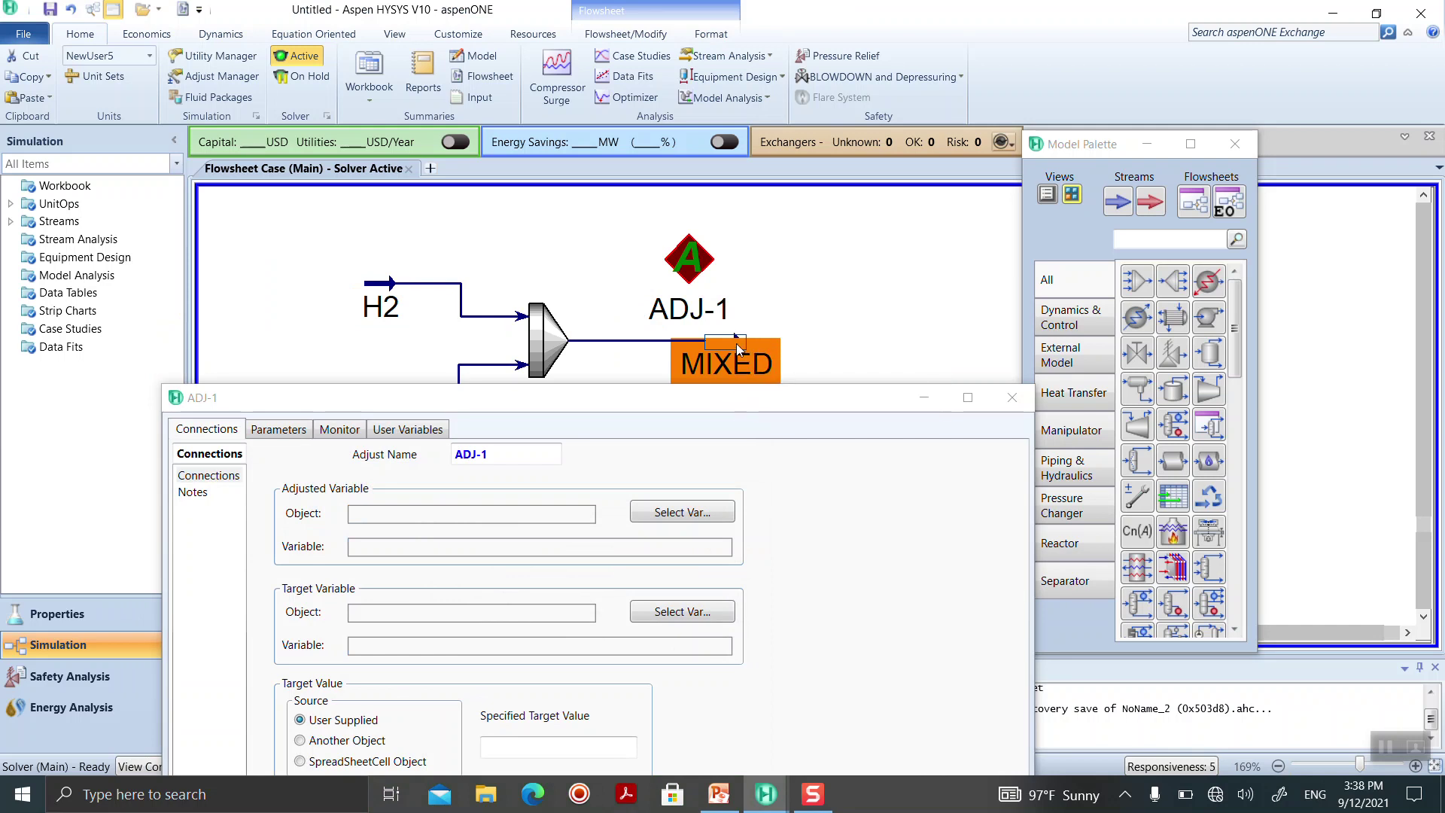
double_click(739, 348)
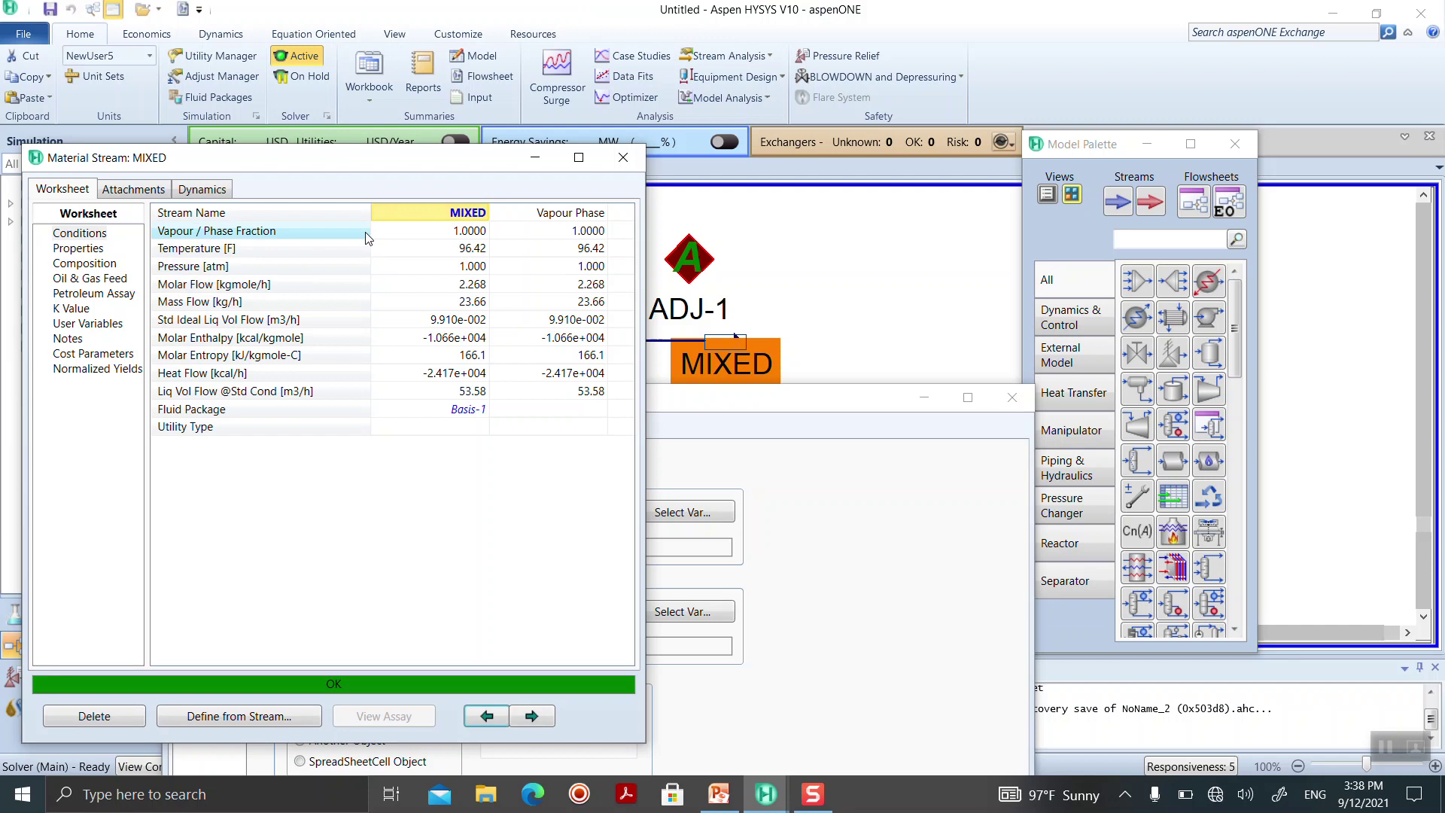
left_click(537, 164)
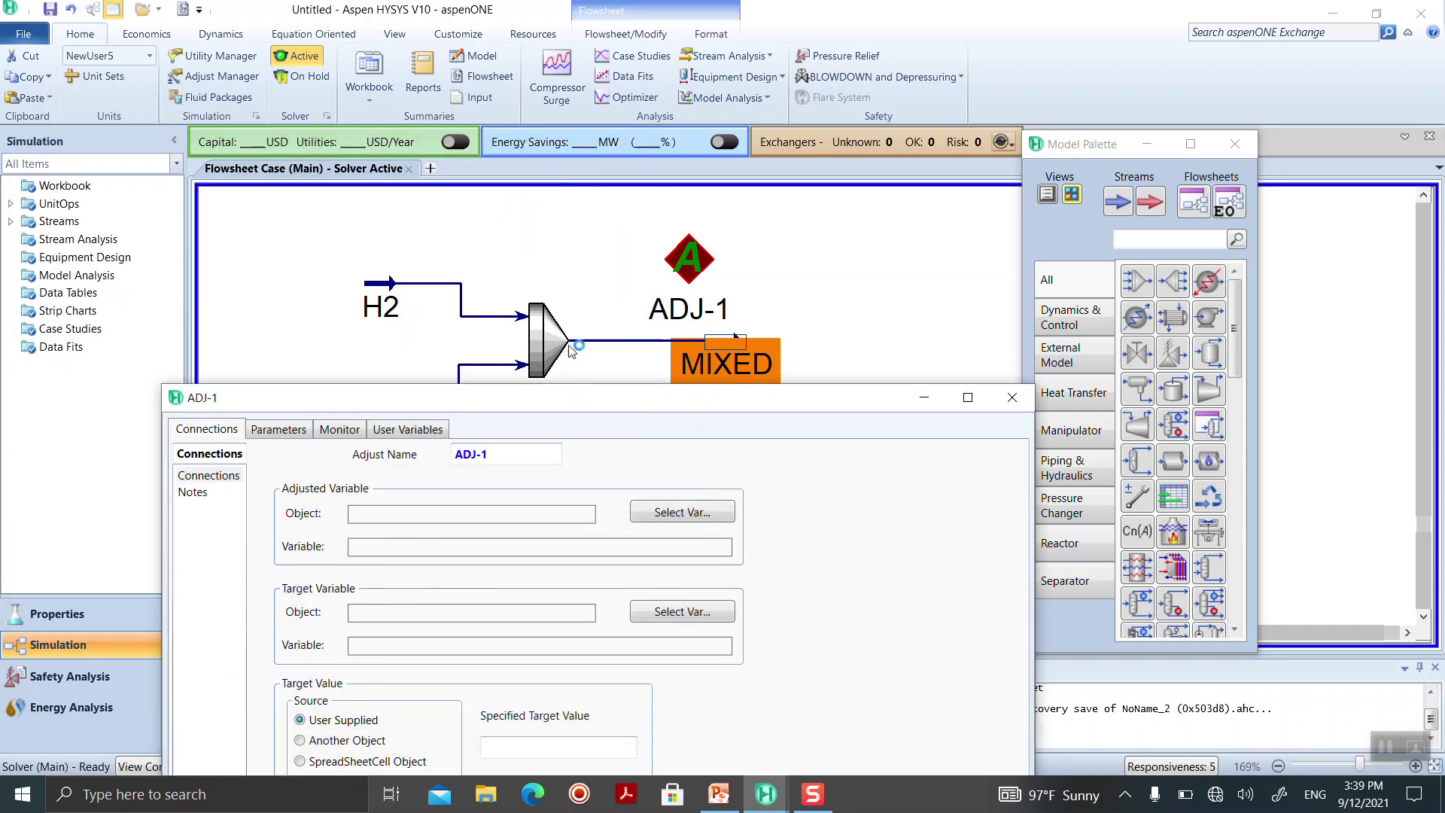
- Select the Temperature of the MIXED stream as the target variable of ADJ-1
left_click_drag(580, 398, 501, 271)
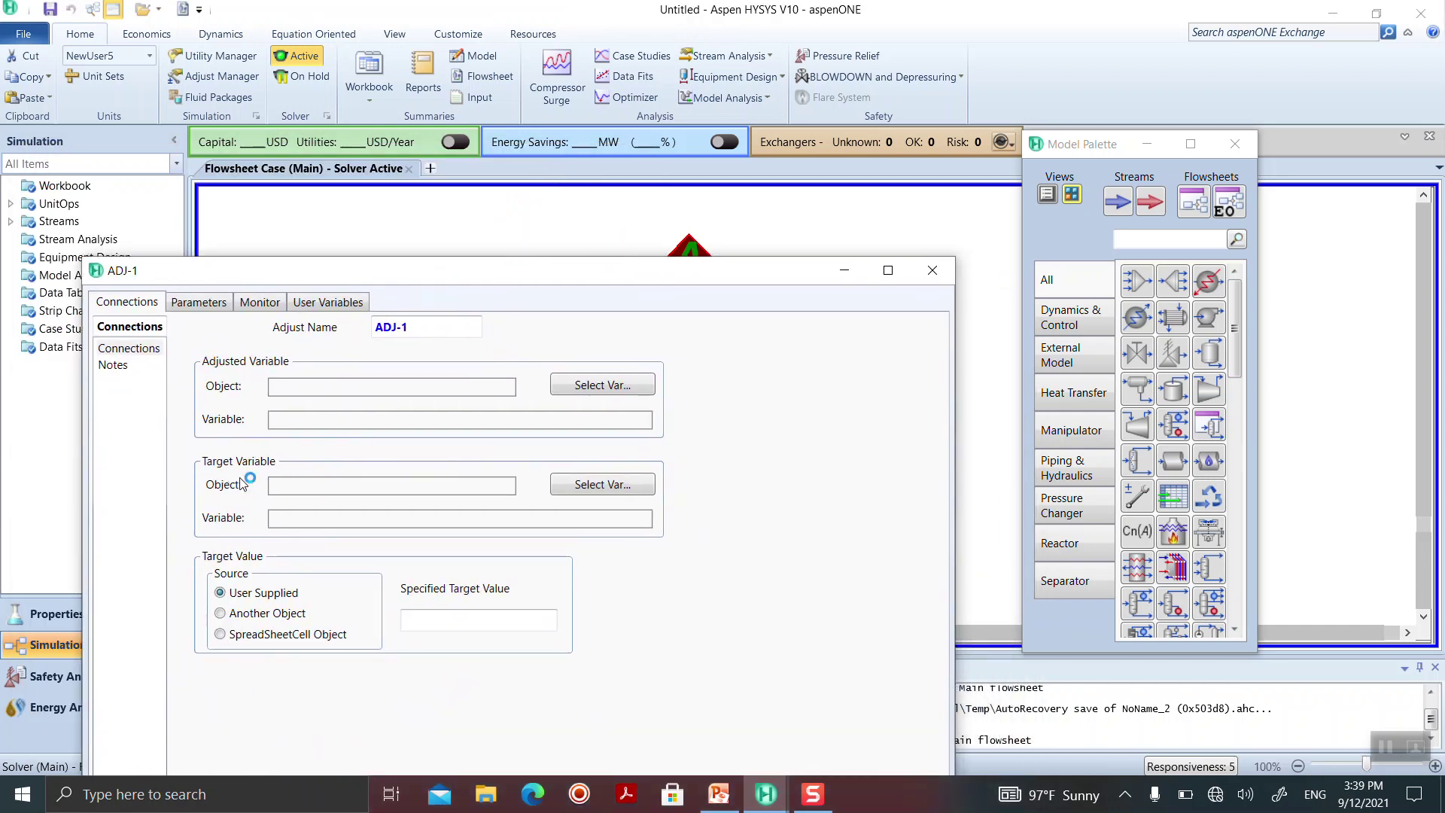
left_click_drag(514, 276, 542, 440)
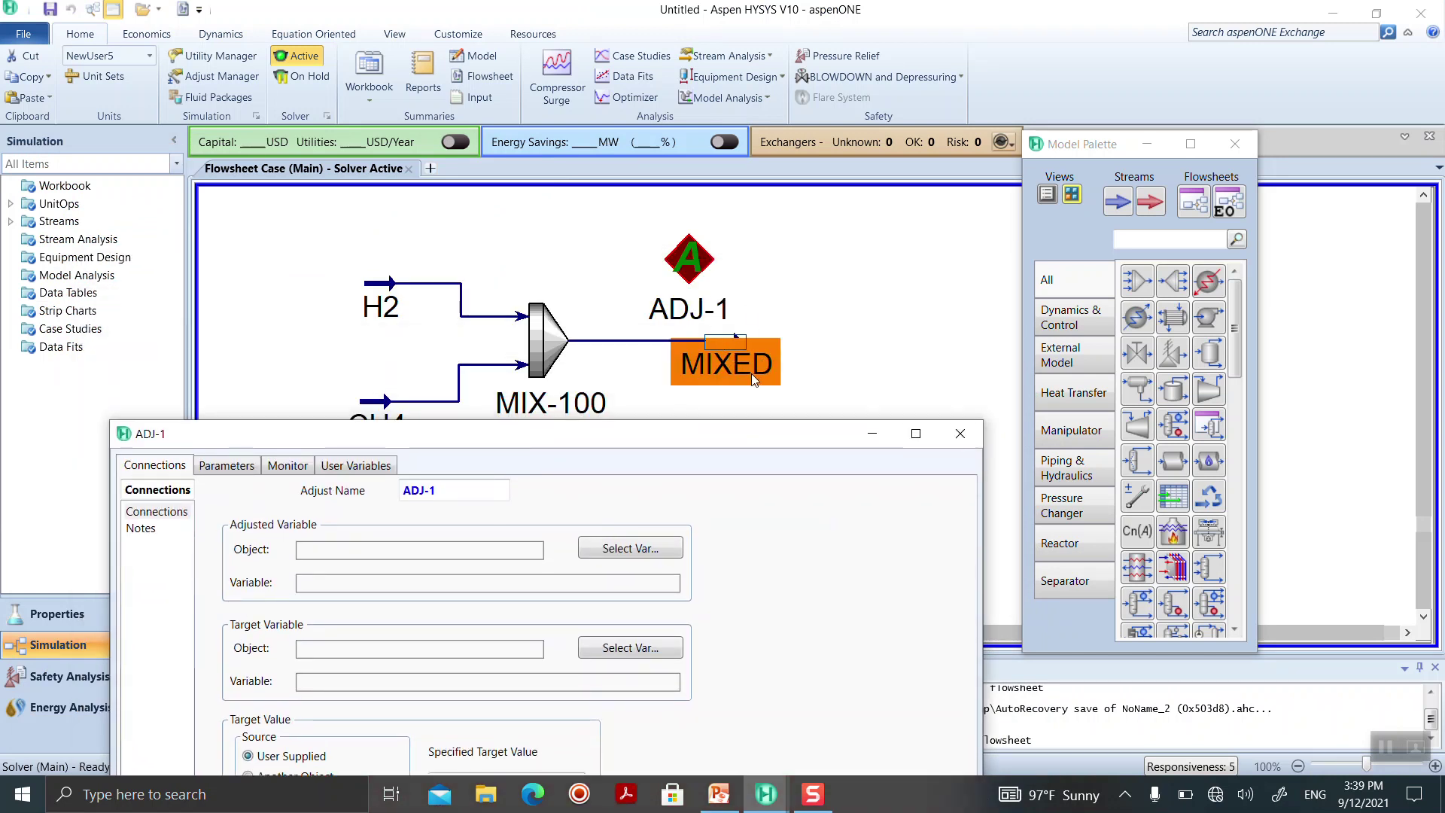
left_click_drag(679, 433, 675, 398)
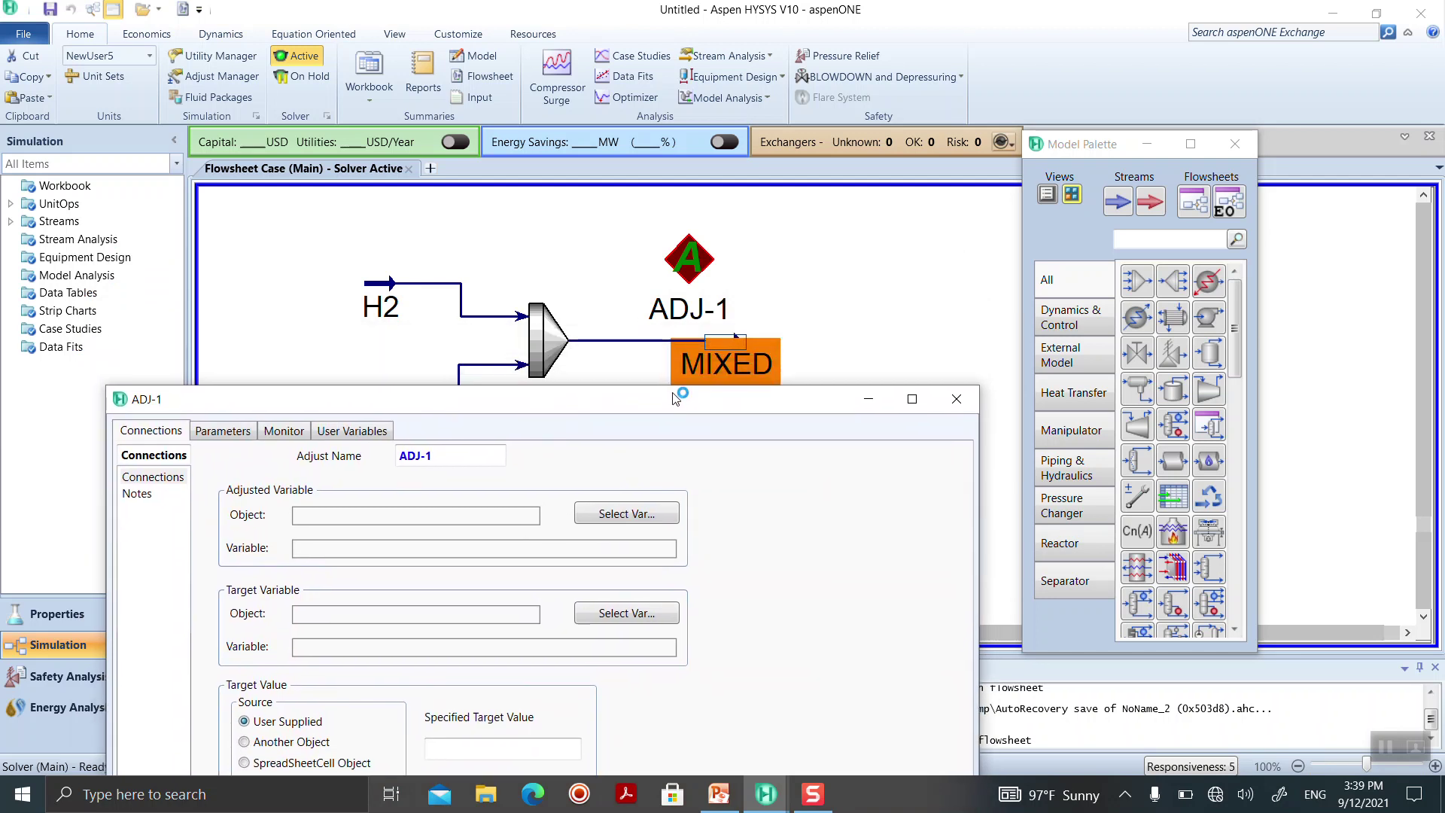
left_click(630, 616)
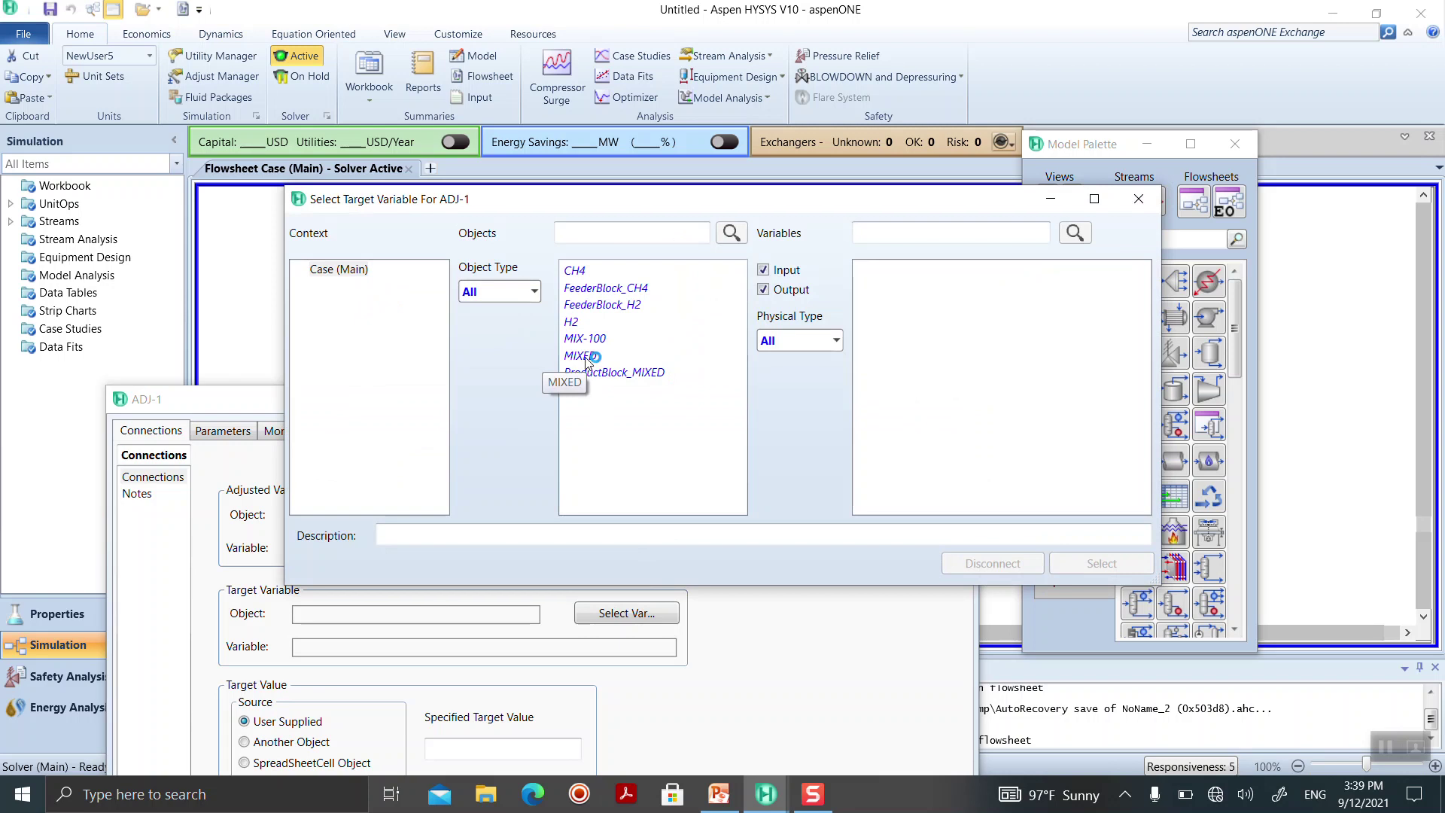
left_click(586, 360)
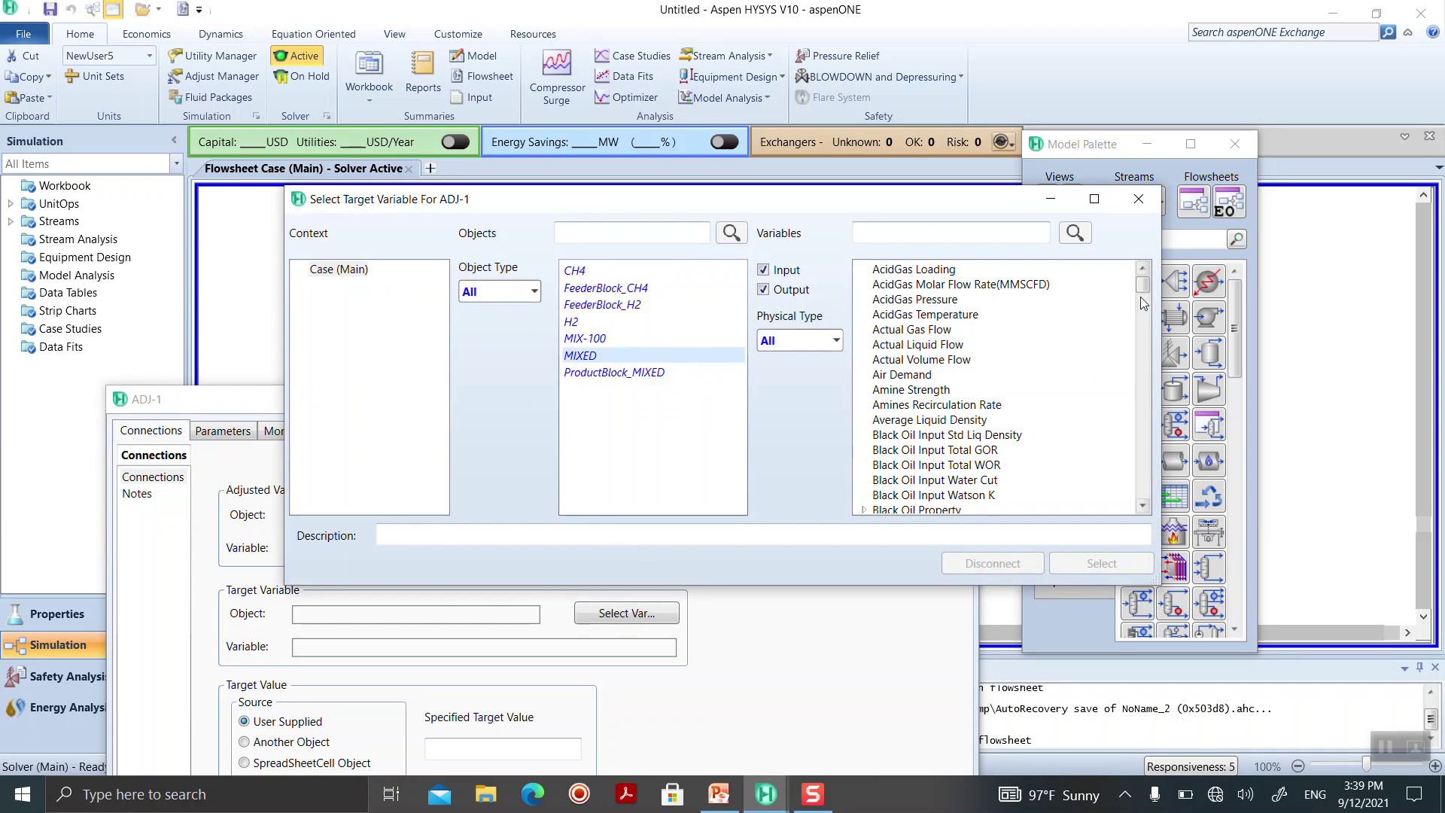
left_click_drag(1144, 286, 1144, 486)
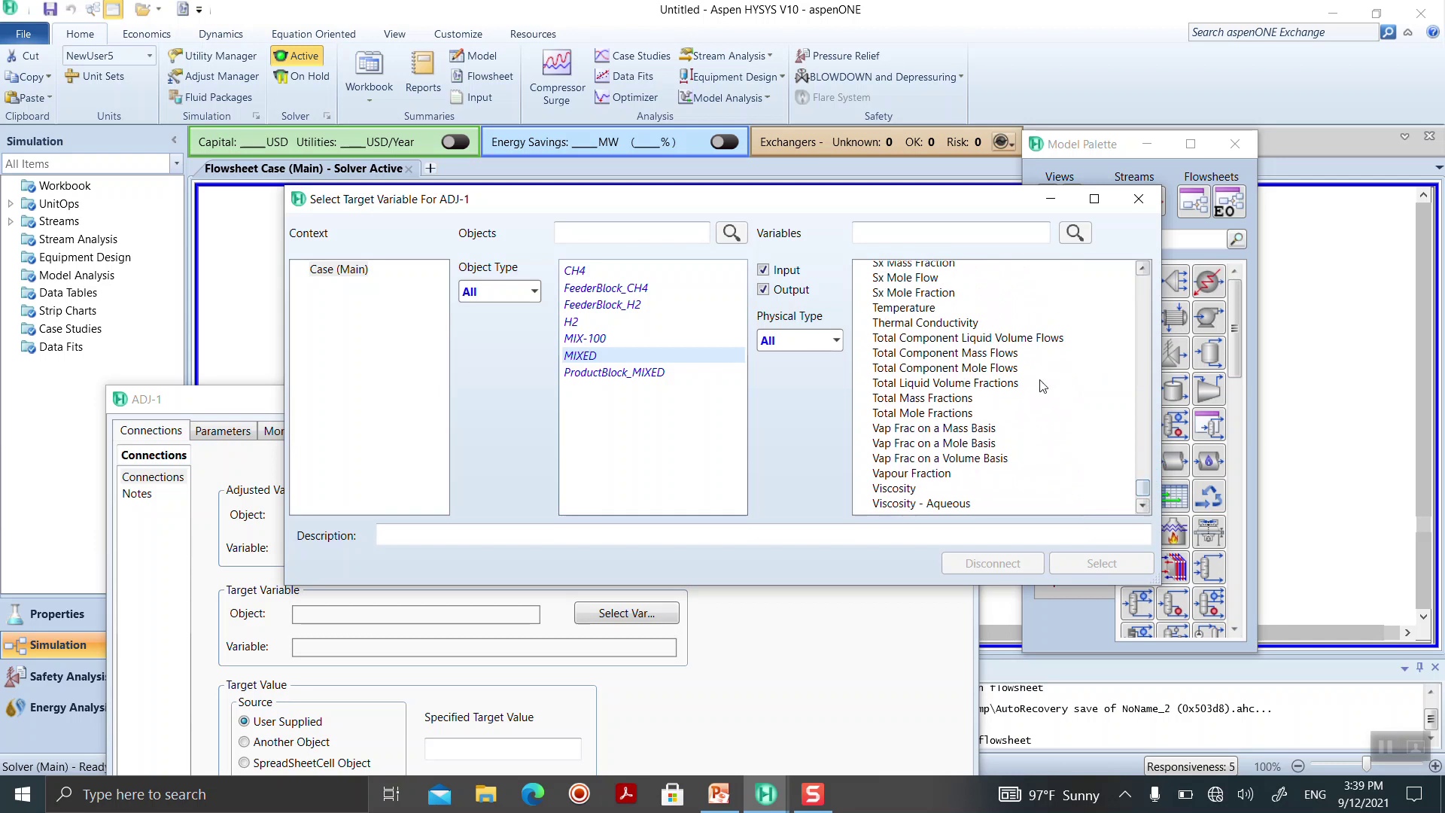
left_click(920, 309)
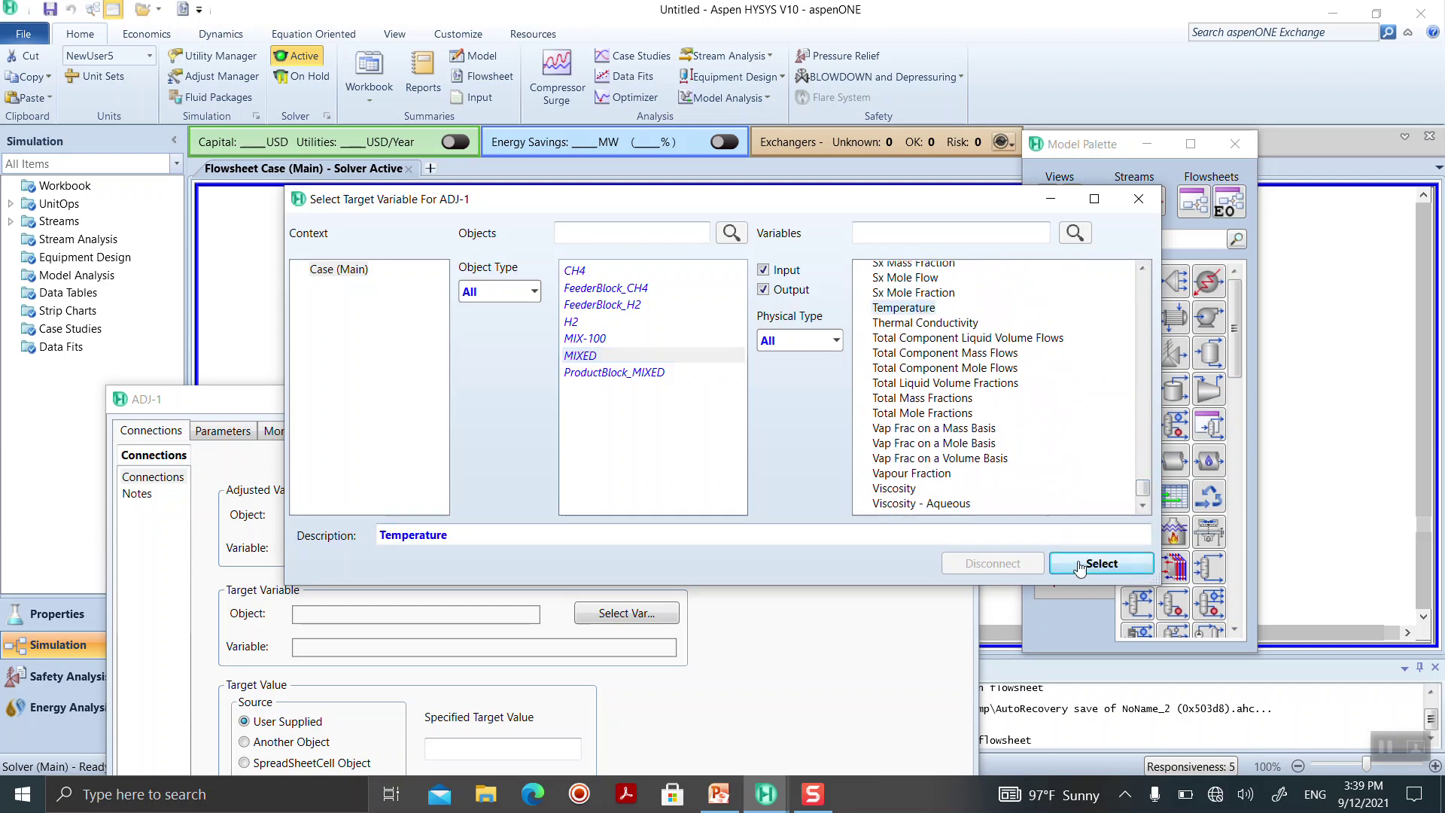
left_click(1081, 564)
left_click_drag(733, 401, 725, 340)
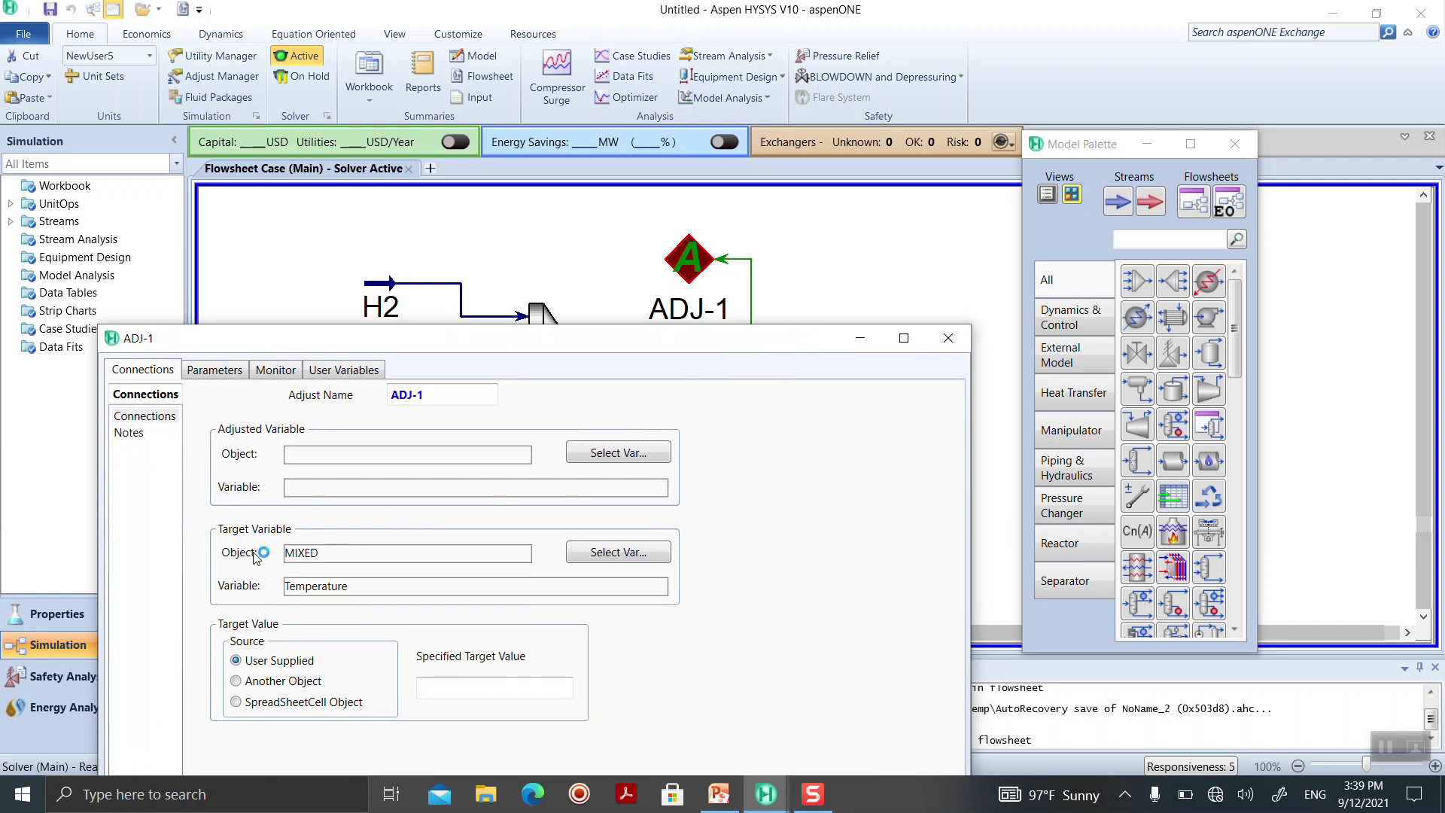
- Set the user-supplied target value of ADJ-1 to 100 F
left_click_drag(696, 347, 700, 450)
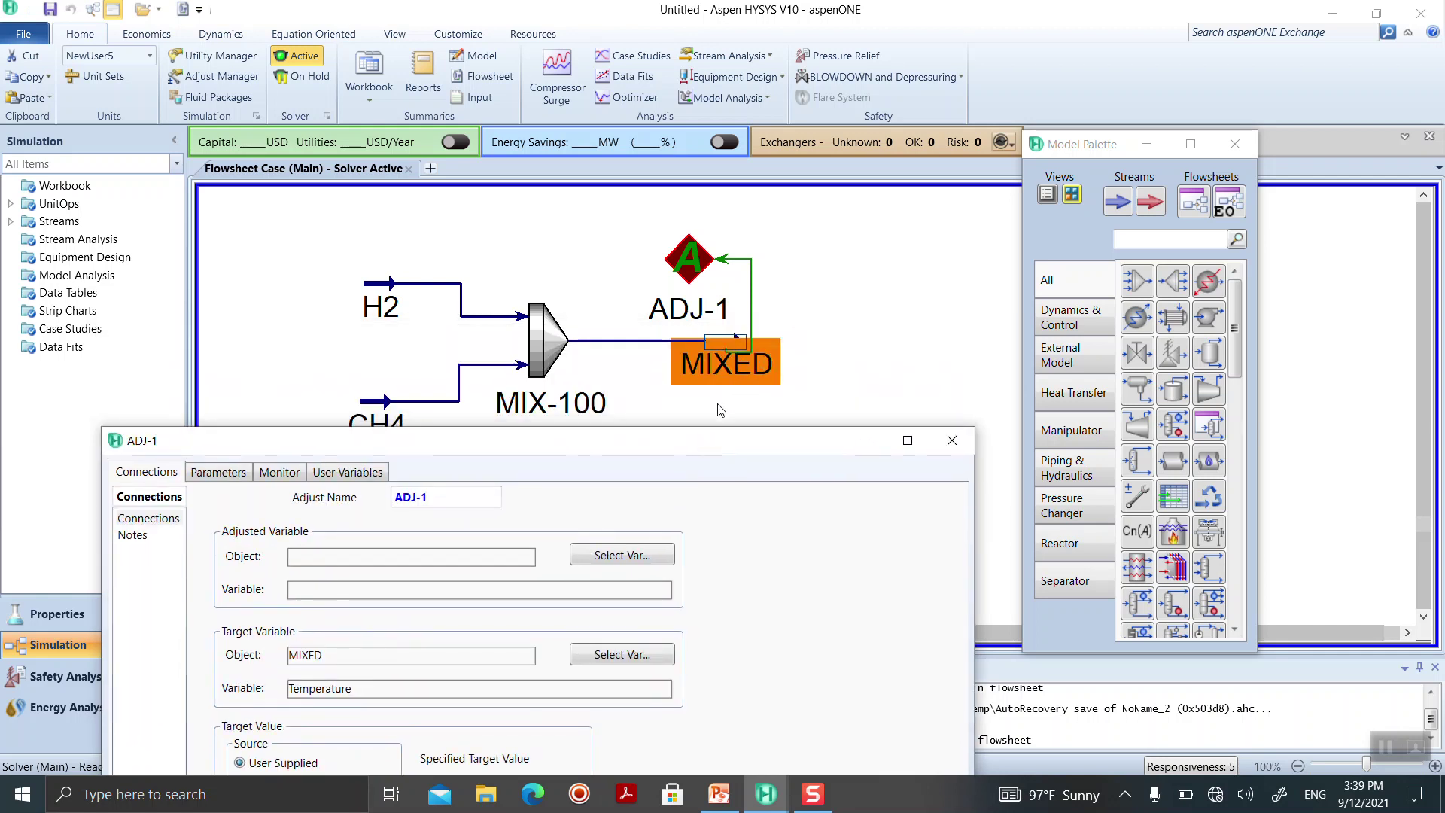
left_click_drag(577, 448, 571, 361)
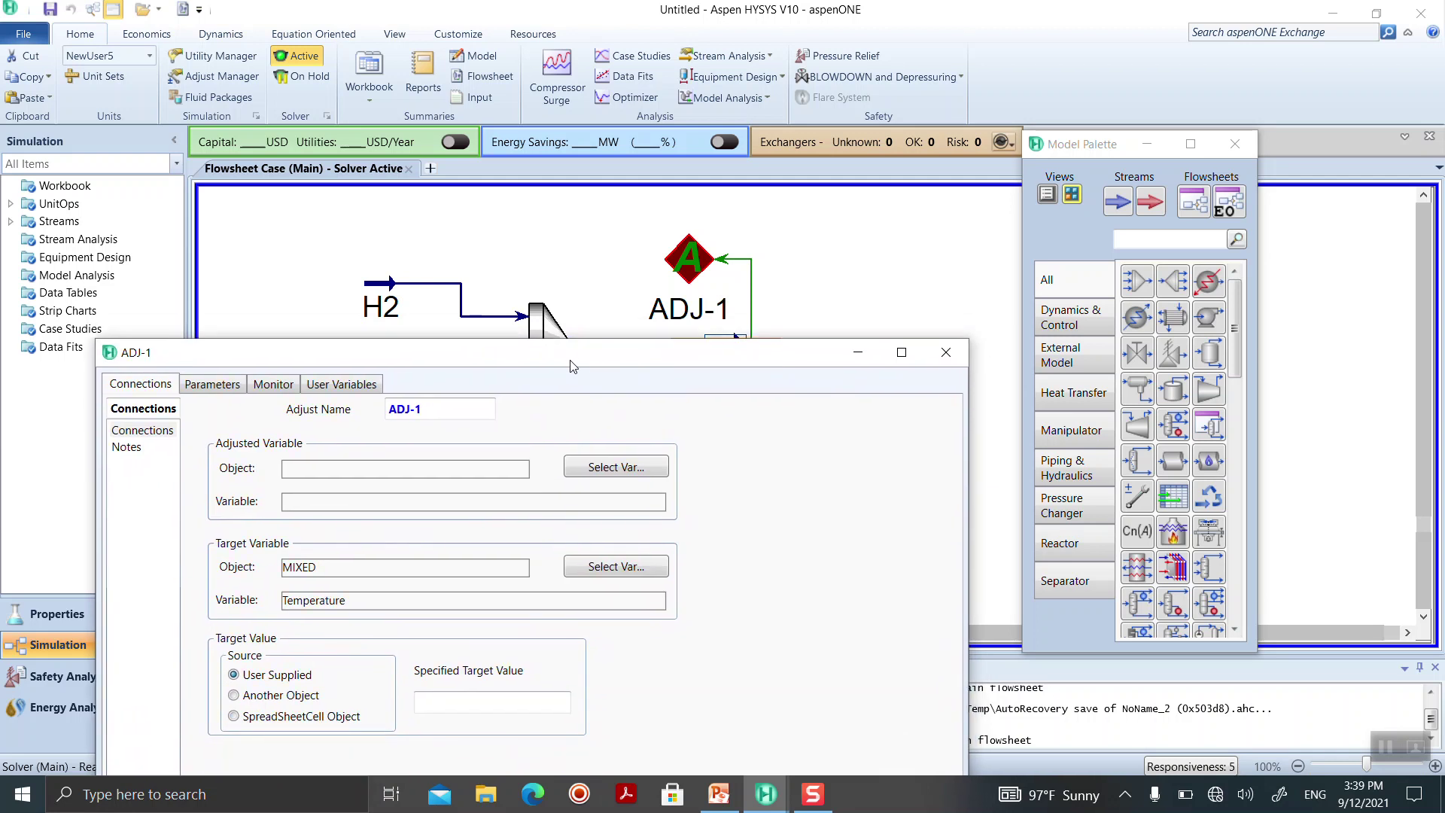
left_click(459, 696)
type("100")
key("Return")
- Select the Temperature of the H2 stream as the adjusted variable of ADJ-1
left_click_drag(512, 360, 511, 393)
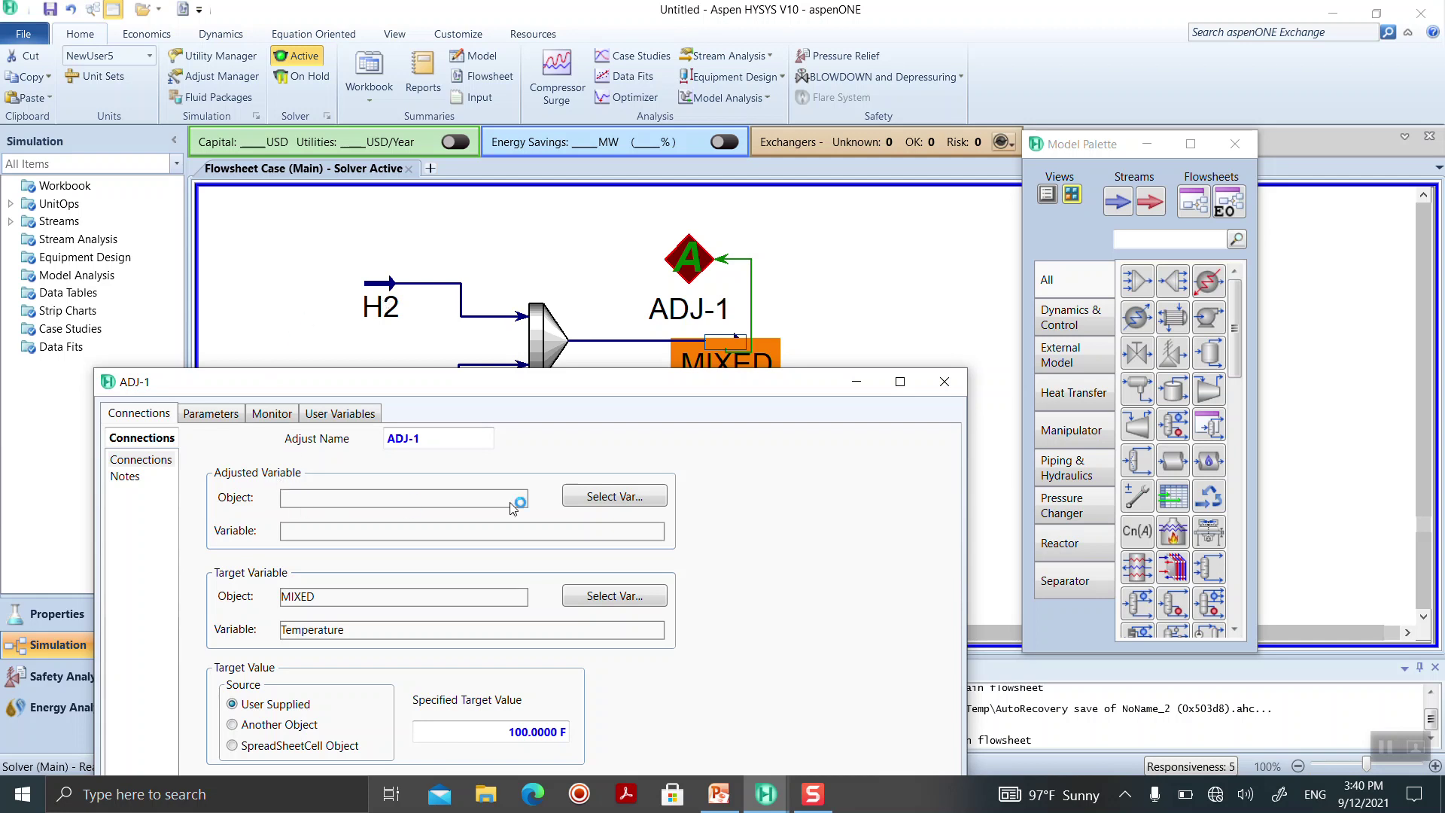
left_click(615, 496)
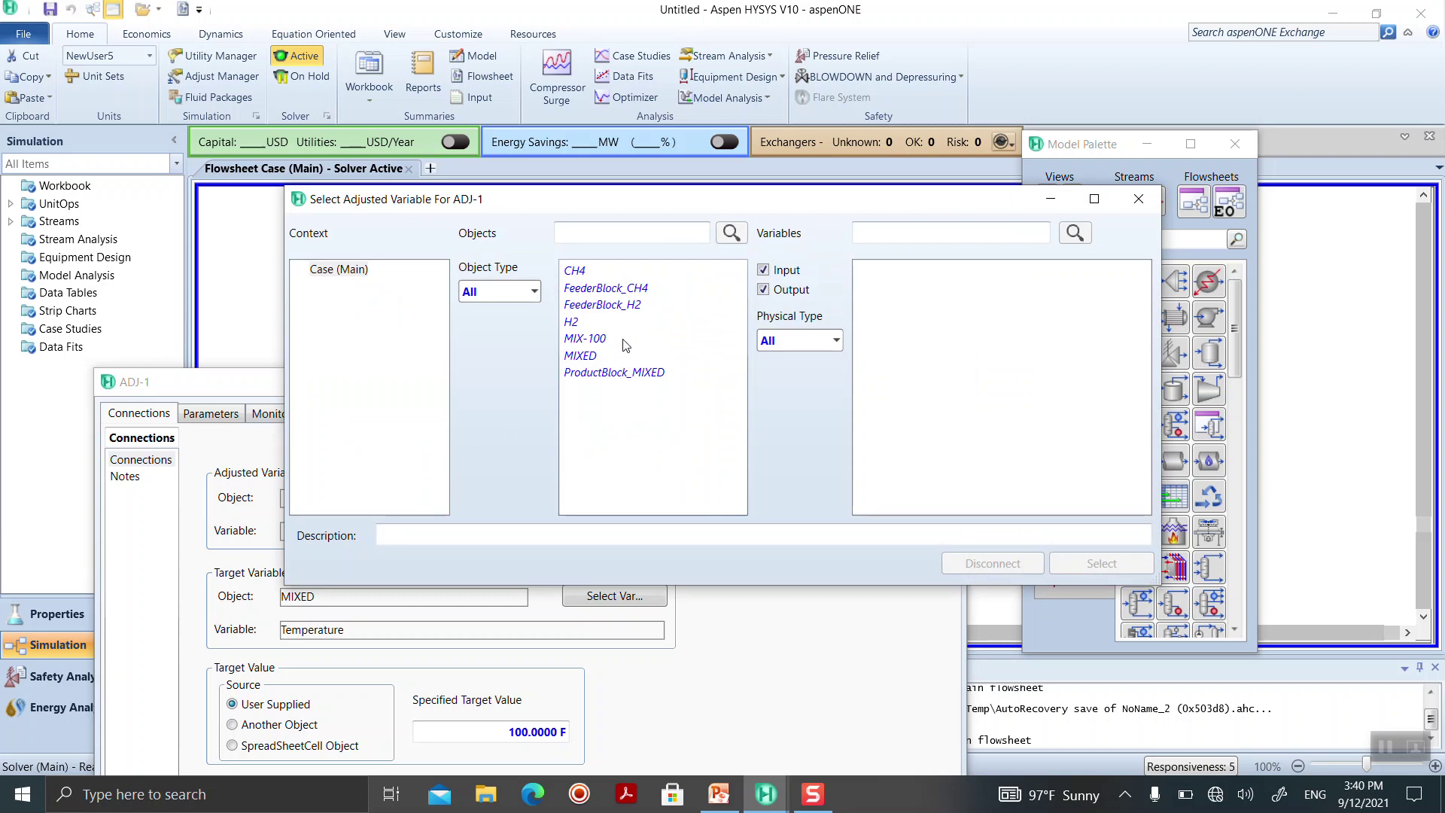
left_click(572, 322)
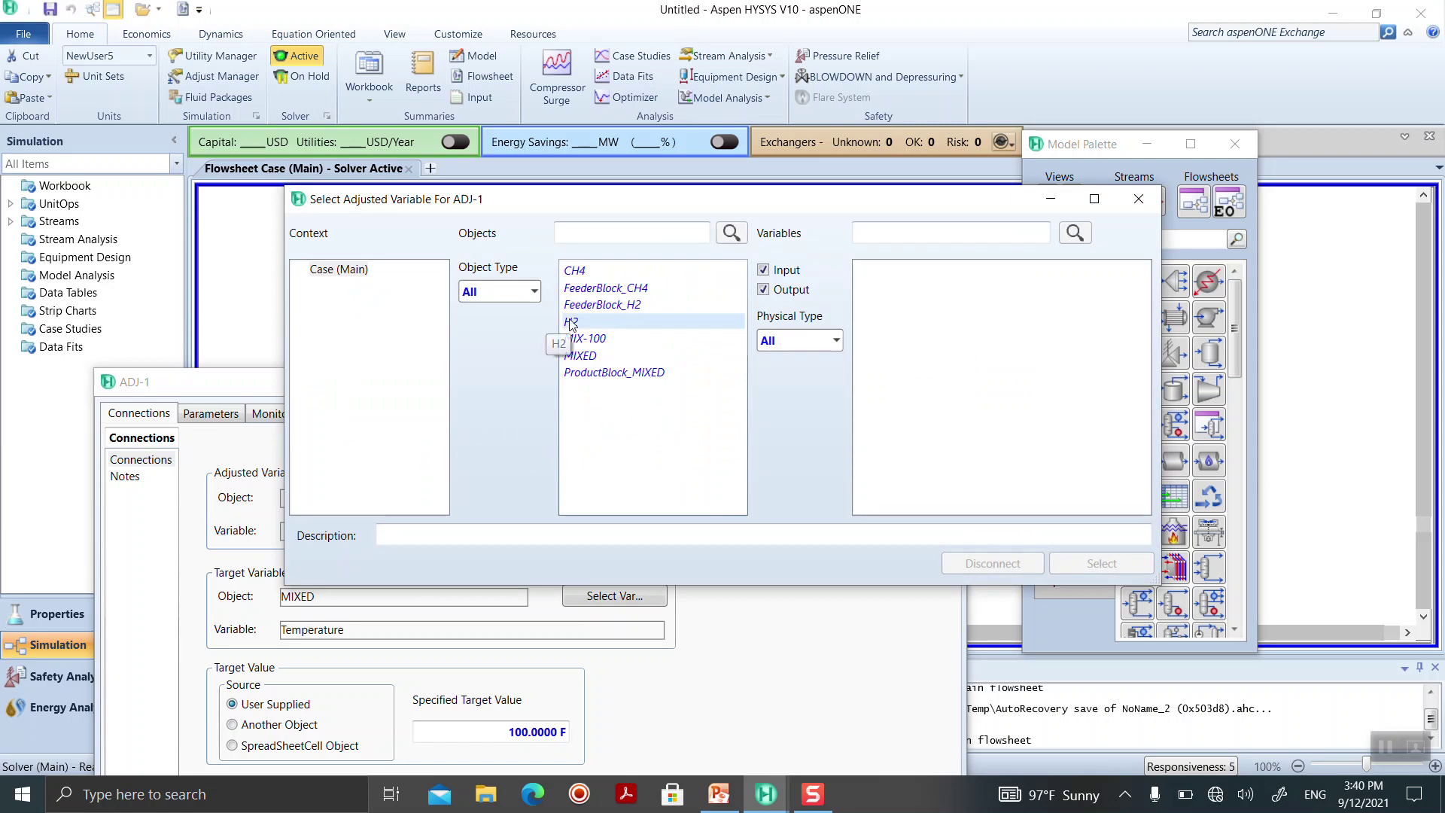
left_click_drag(1145, 322, 1156, 477)
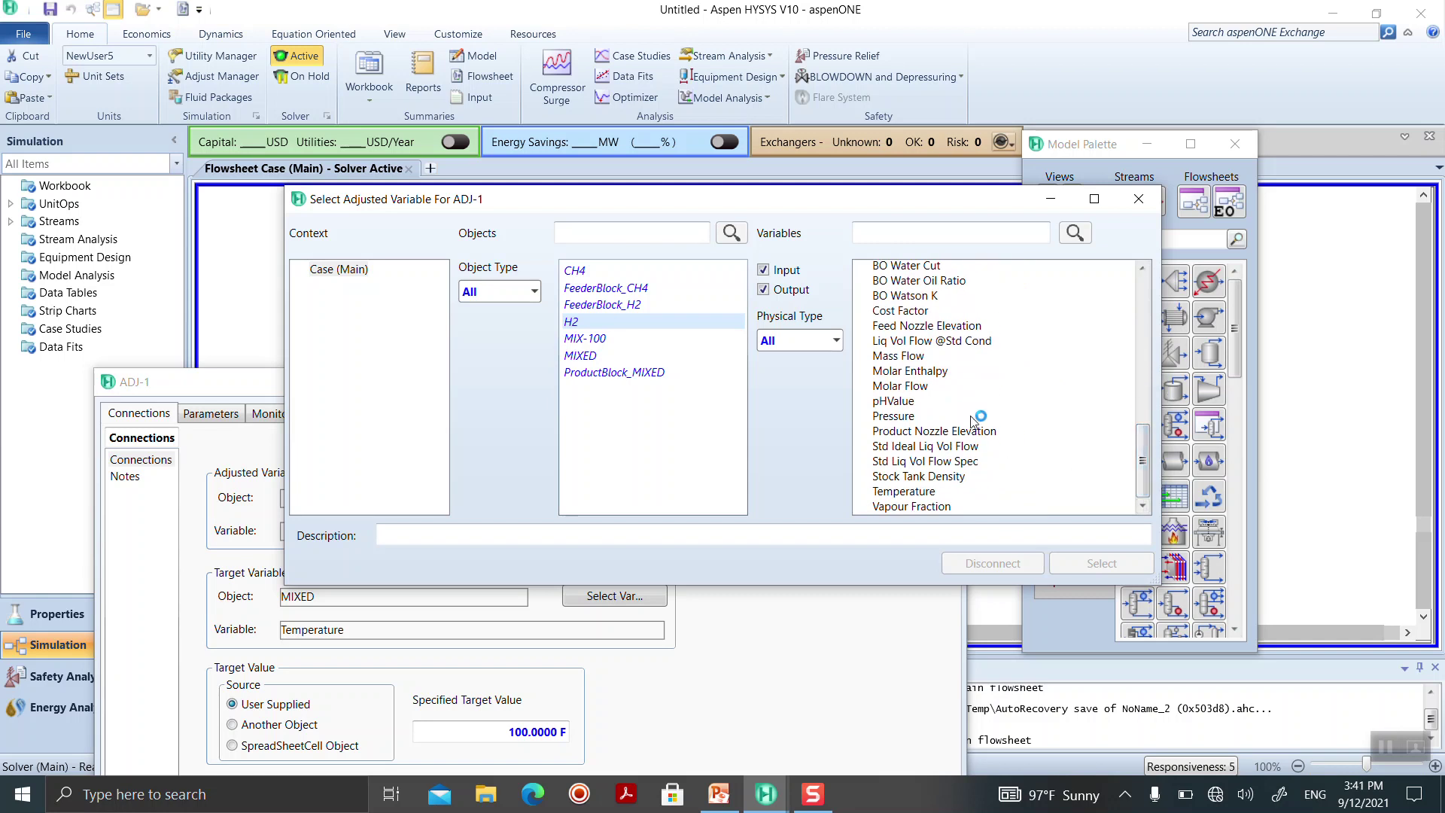
mouse_move(1141, 463)
left_mouse_down()
mouse_move(1140, 304)
mouse_move(1141, 453)
left_mouse_up()
left_click(925, 493)
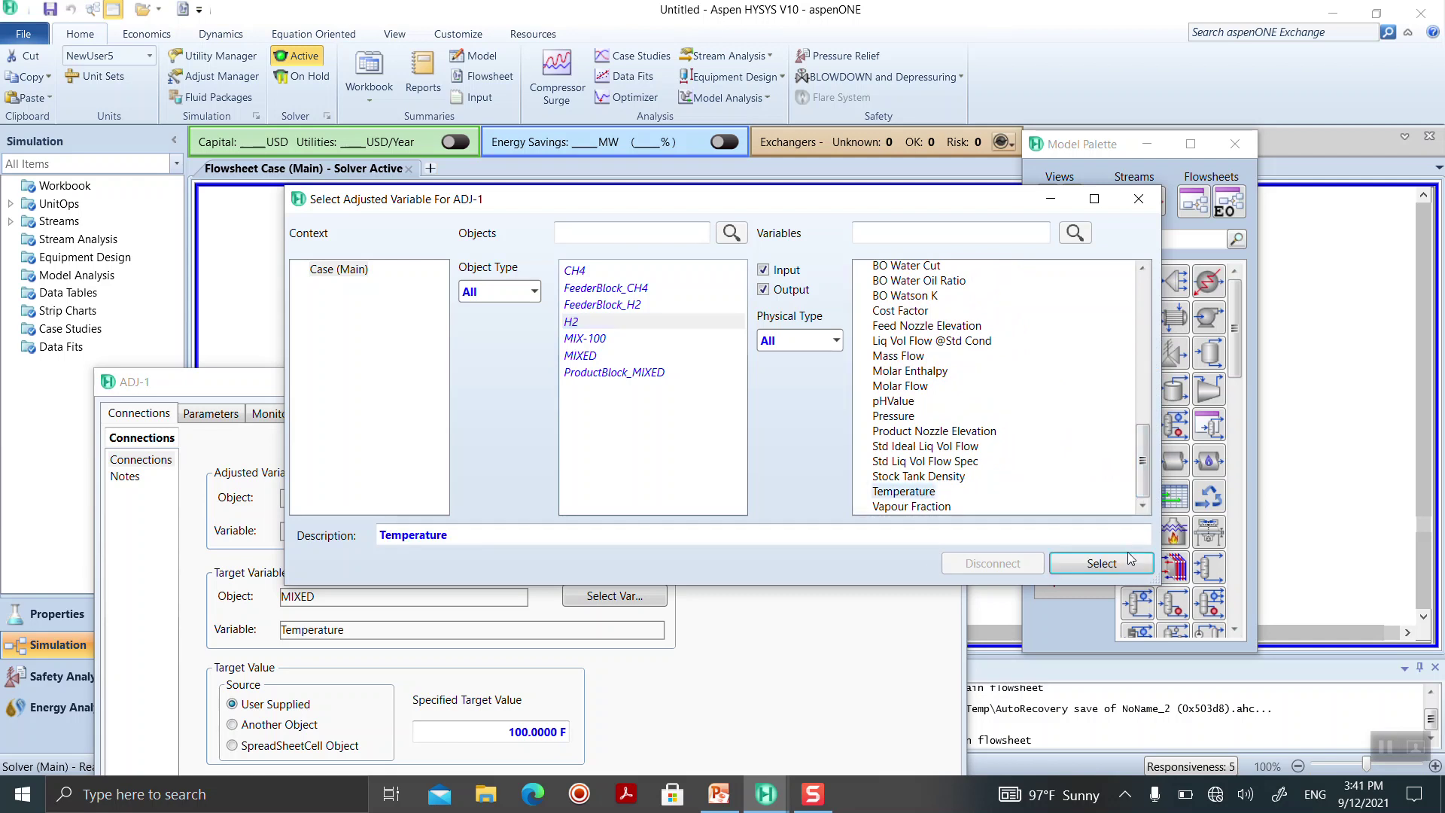
left_click(1101, 563)
- Move the ADJ-1 window out of the way and examine its connections to the H2 and MIXED streams on the full-size flowsheet
left_click_drag(696, 386, 1441, 293)
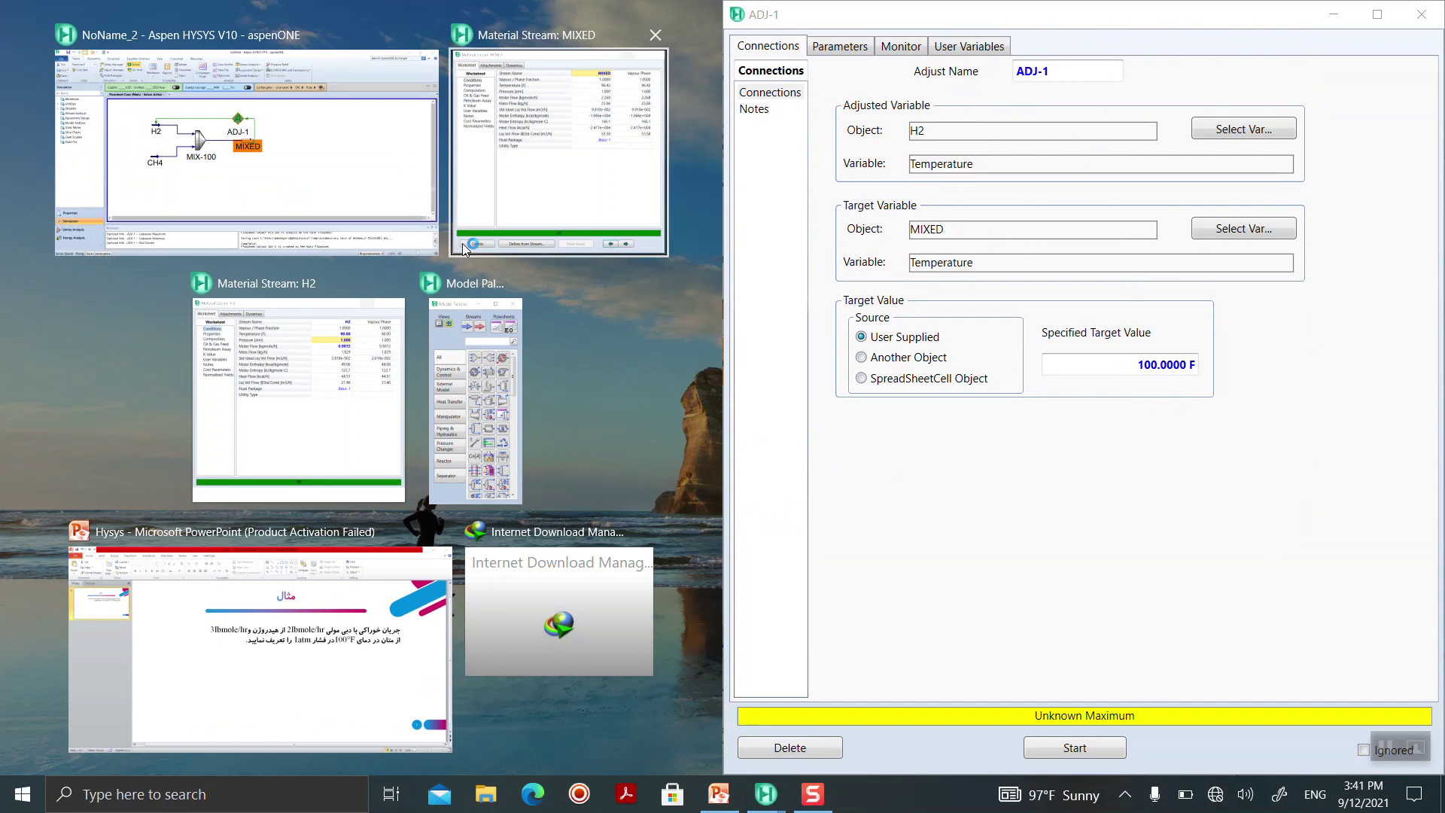
left_click(363, 194)
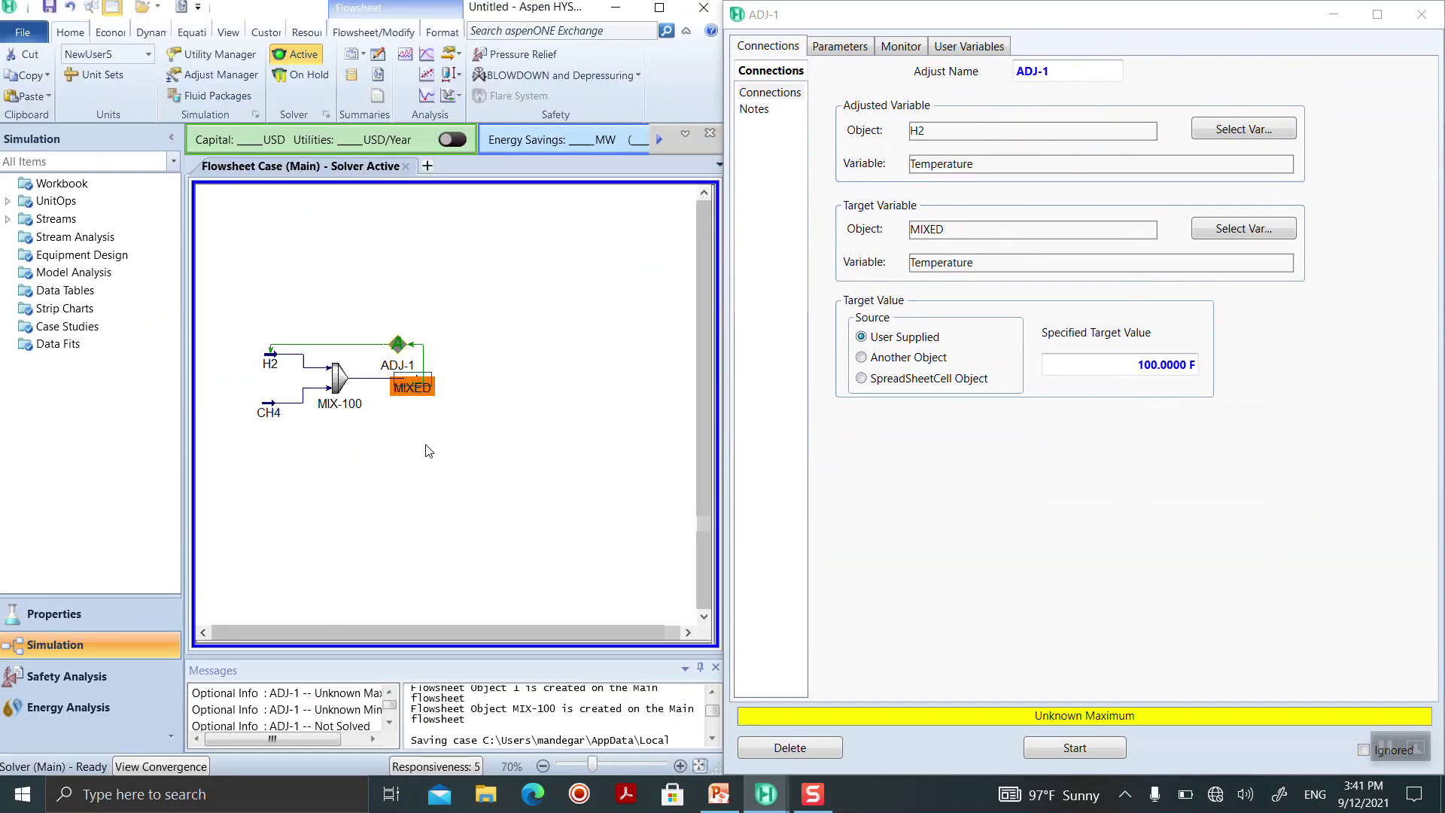
scroll(433, 461, "up", 2)
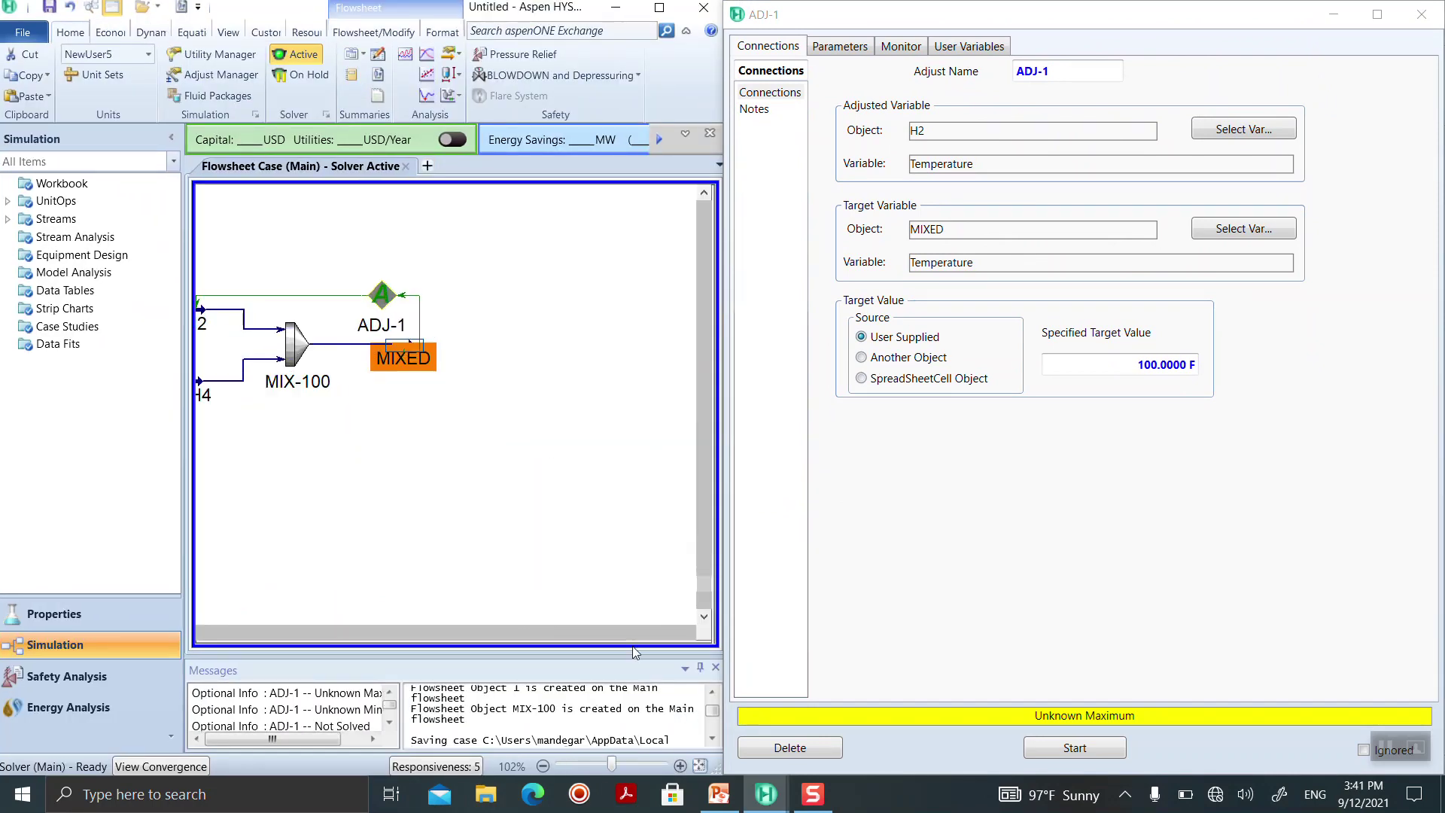
left_click_drag(646, 633, 572, 633)
left_click_drag(1242, 15, 1234, 66)
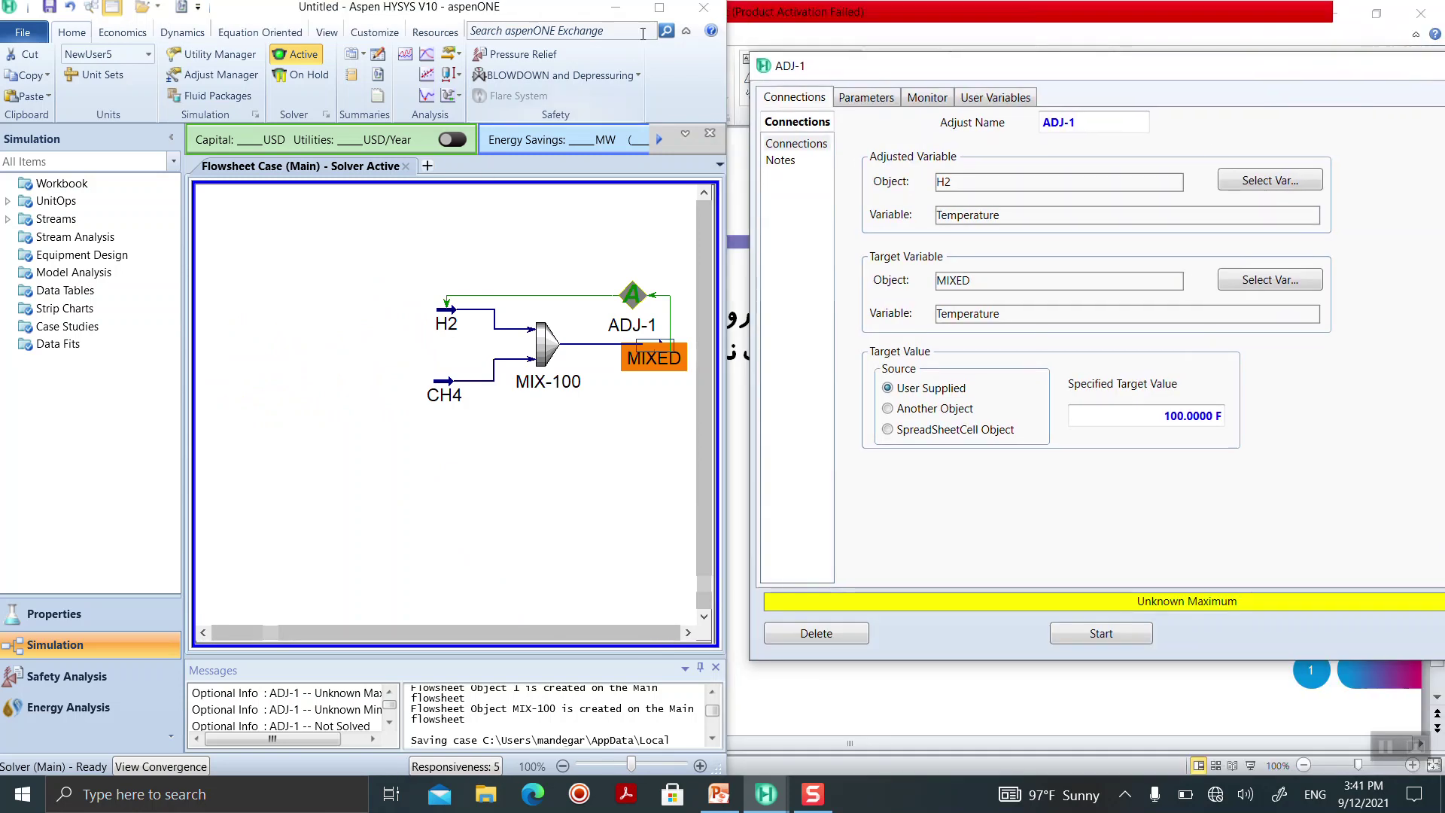
left_click(659, 8)
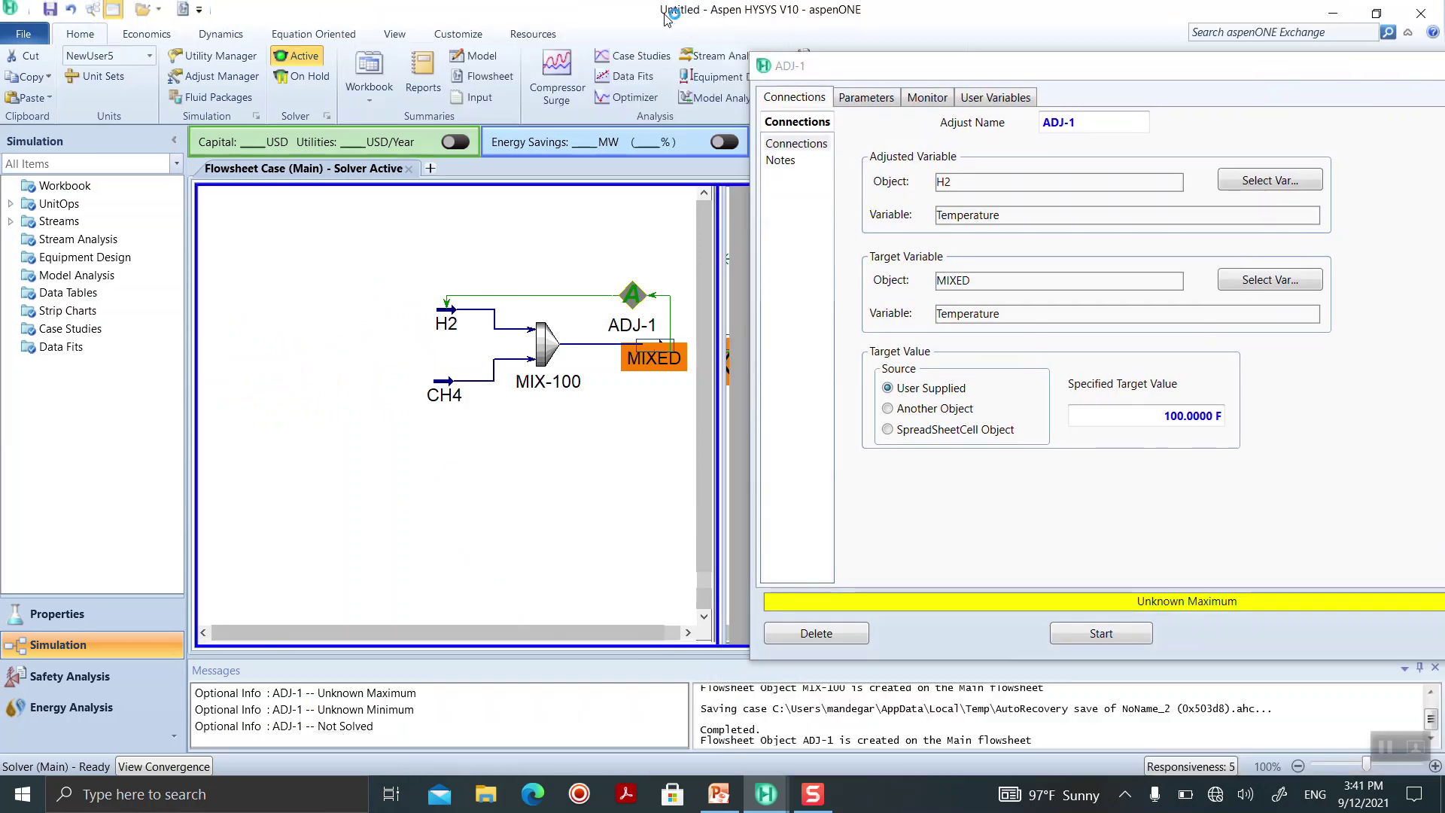
left_click(1359, 69)
left_click(1249, 115)
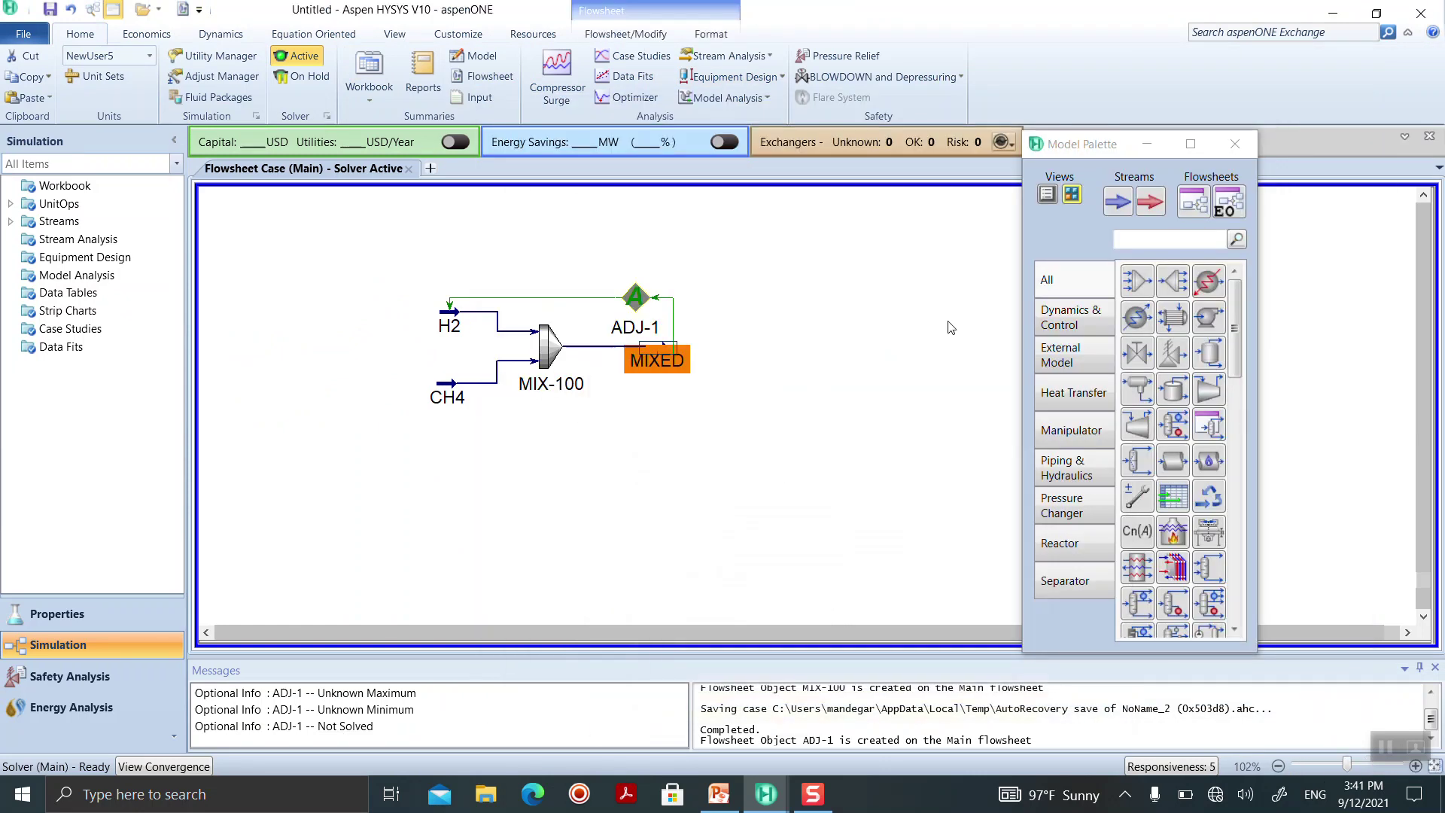
mouse_move(445, 336)
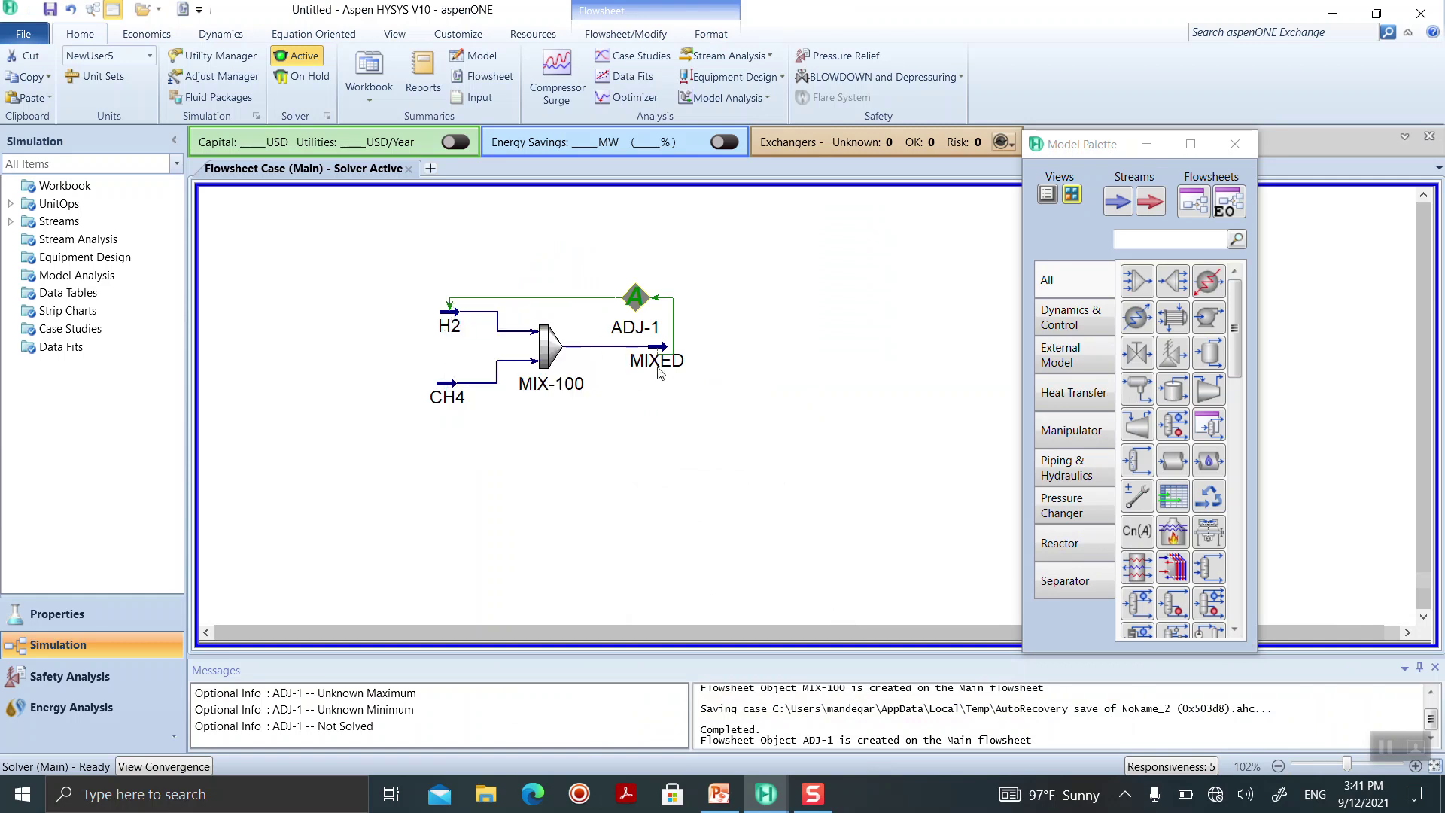
mouse_move(651, 363)
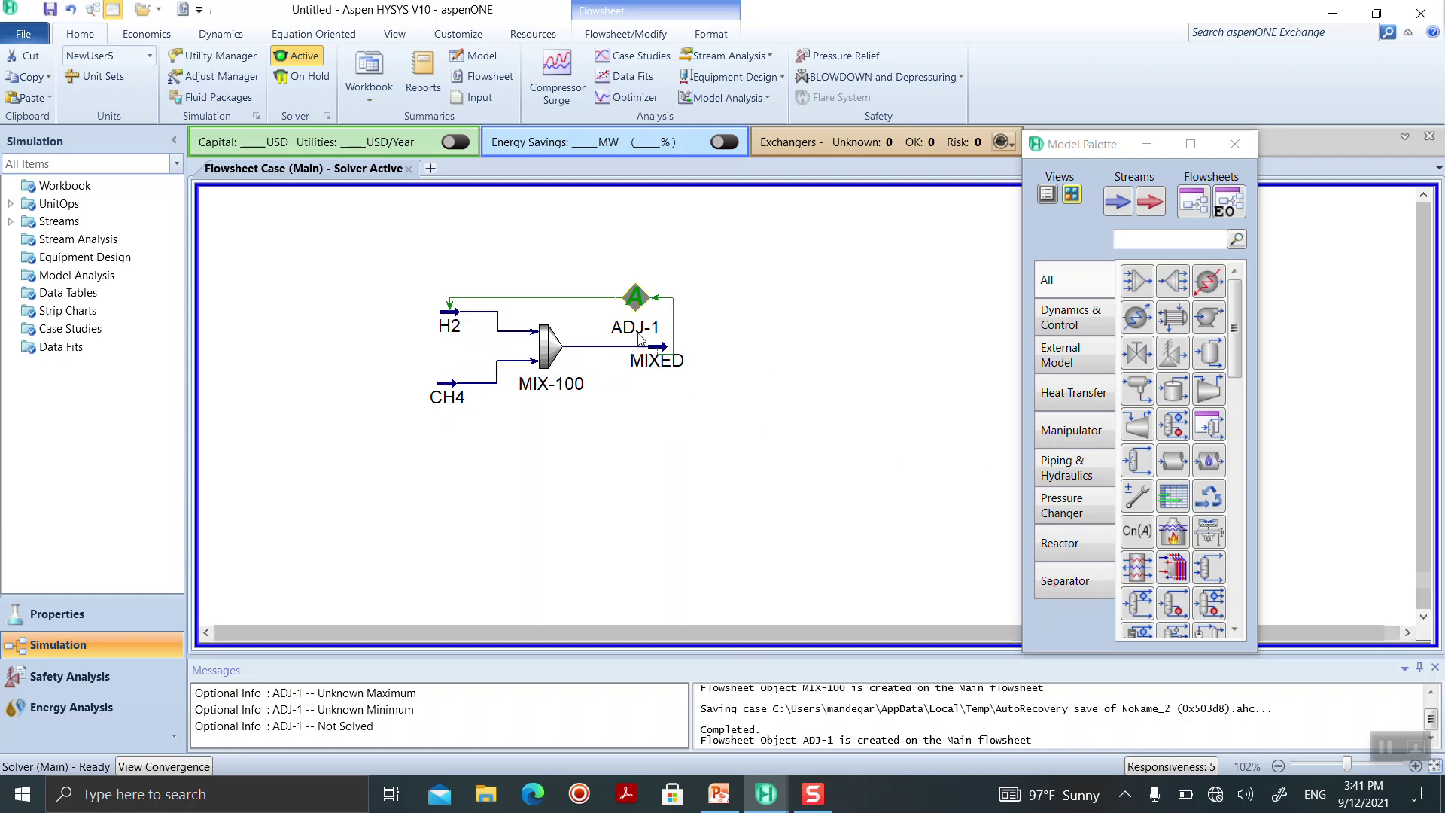
- Reopen ADJ-1 and set its adjustment limits to a minimum of 80 F and a maximum of 101 F
double_click(635, 298)
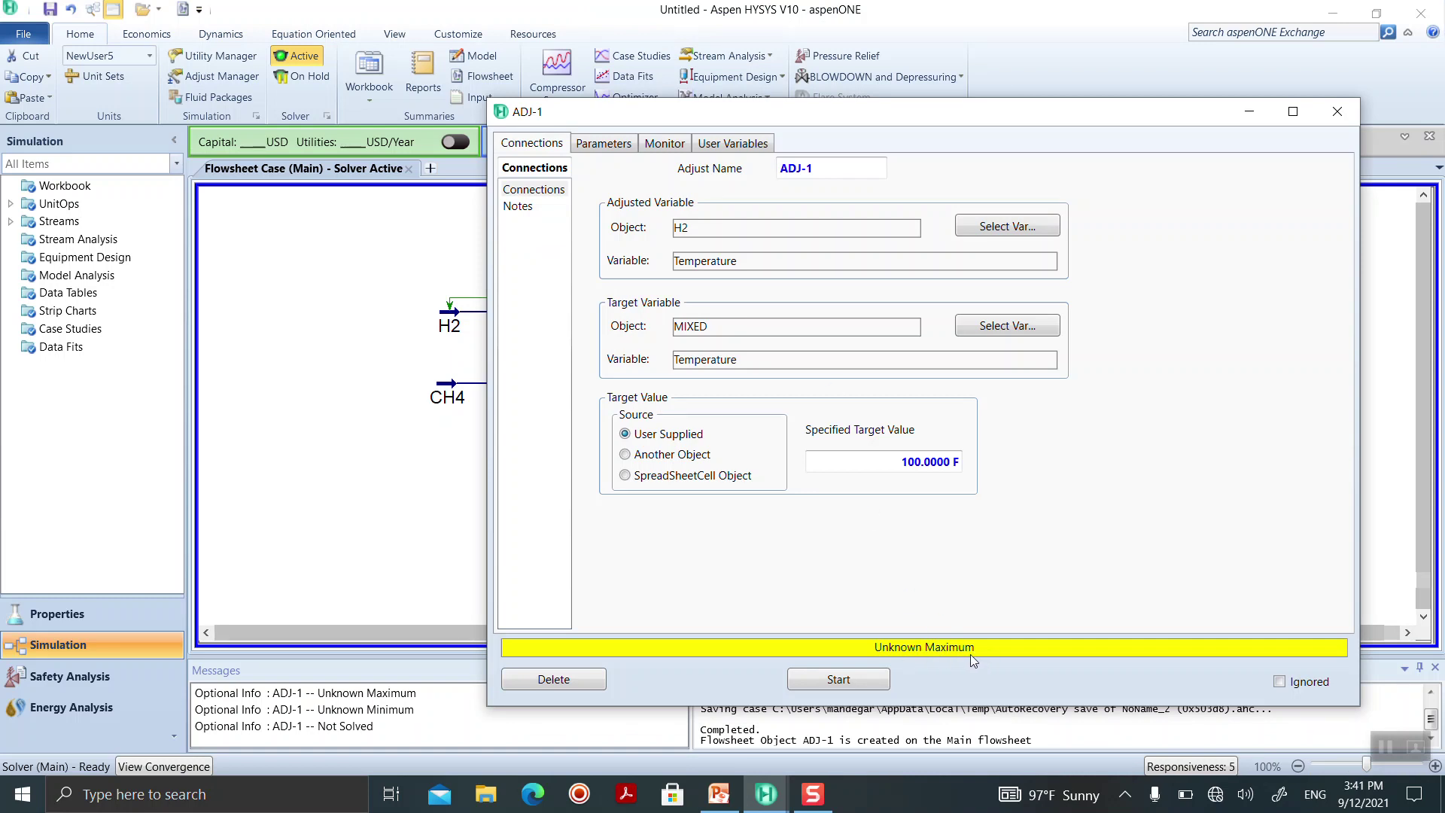
left_click(604, 144)
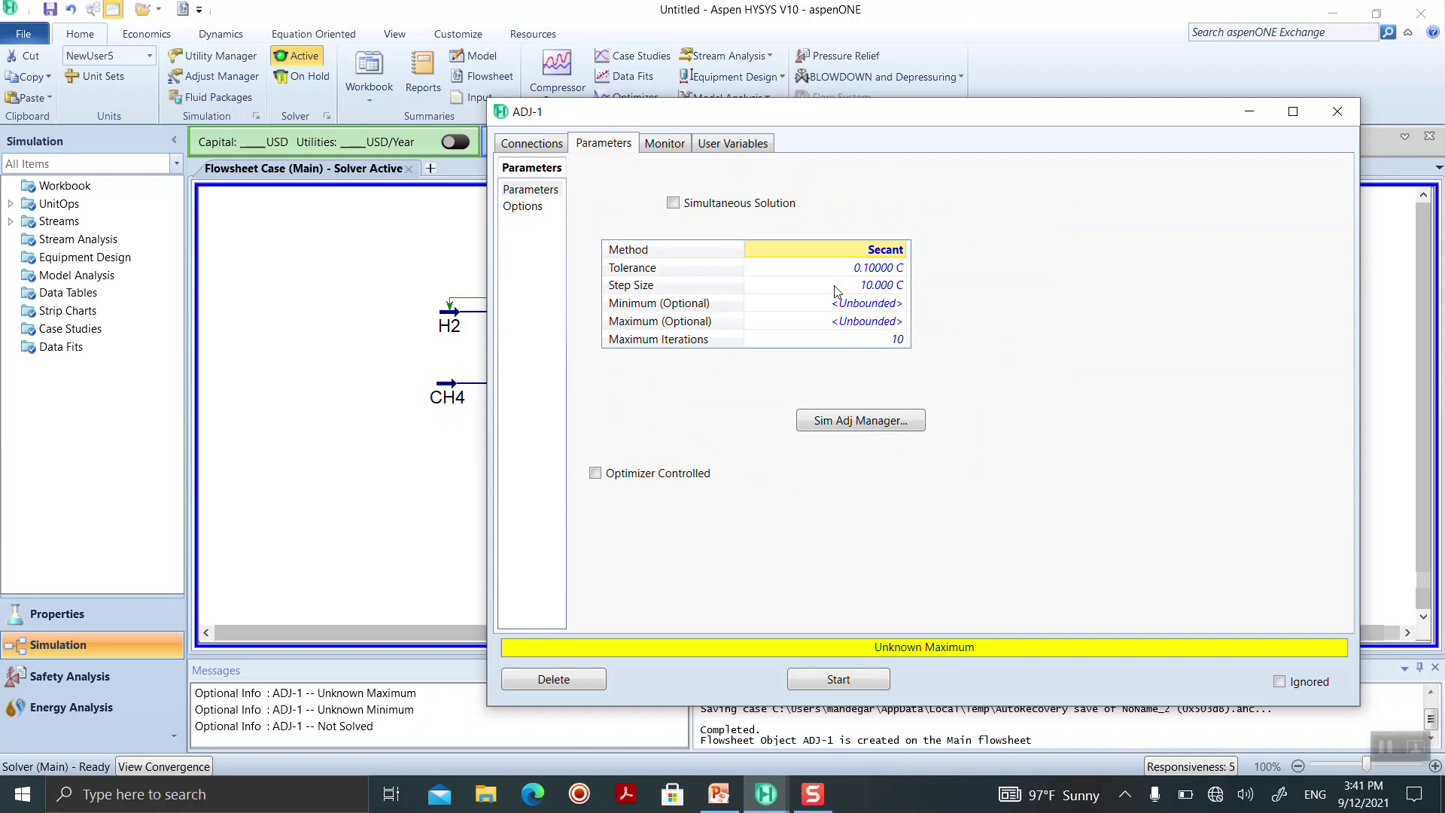
left_click(867, 304)
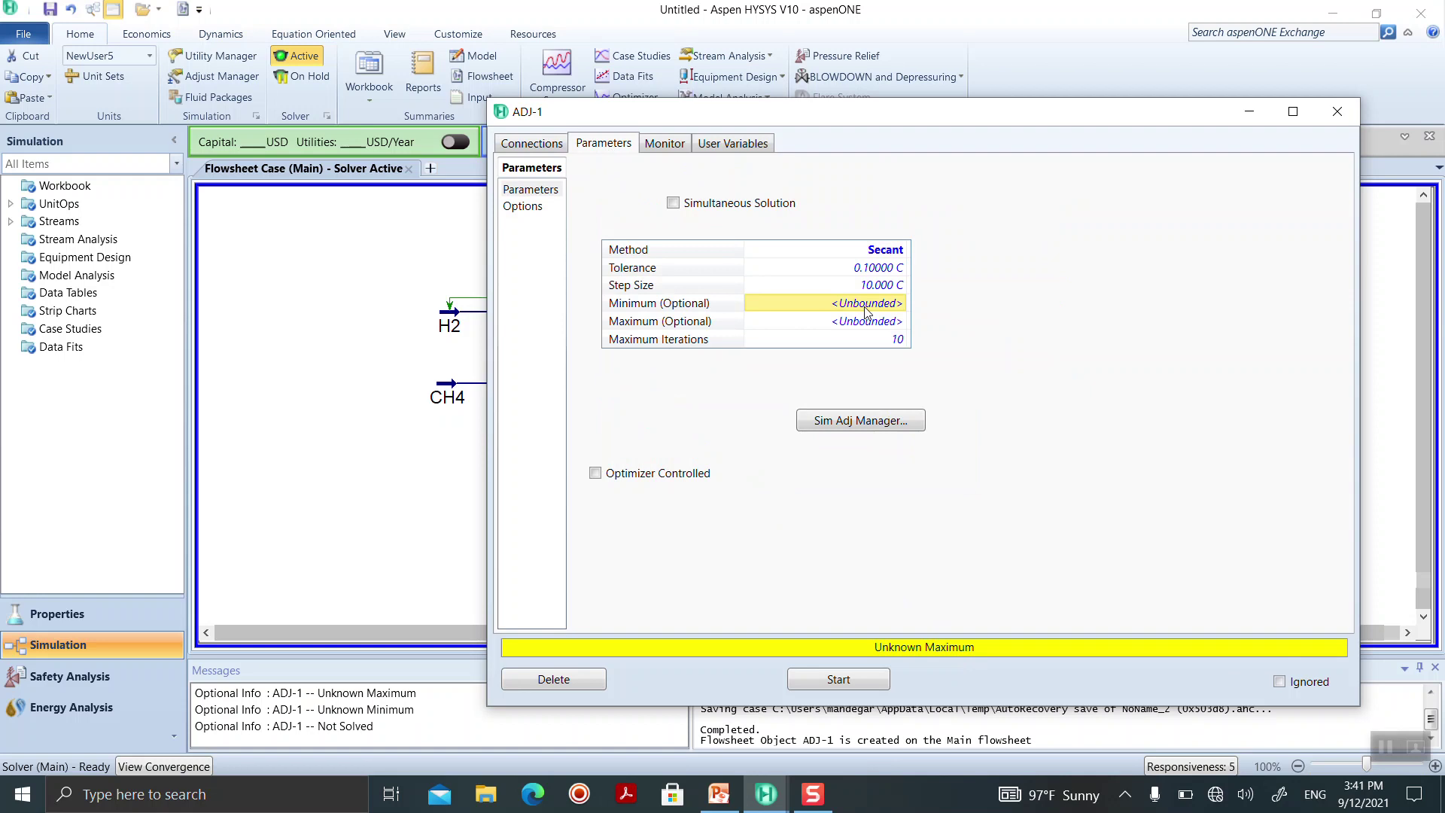
type("80")
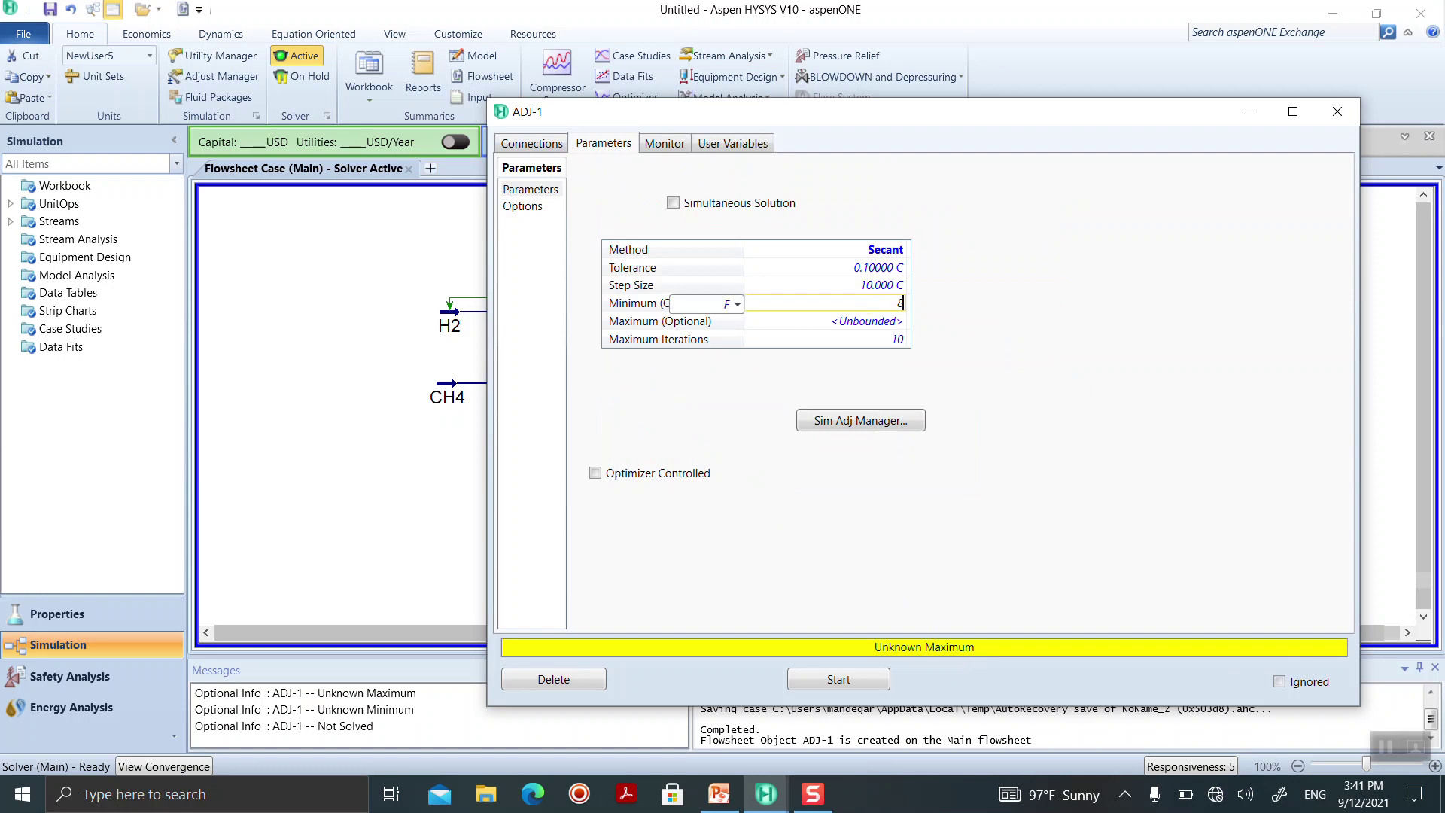
left_click(874, 324)
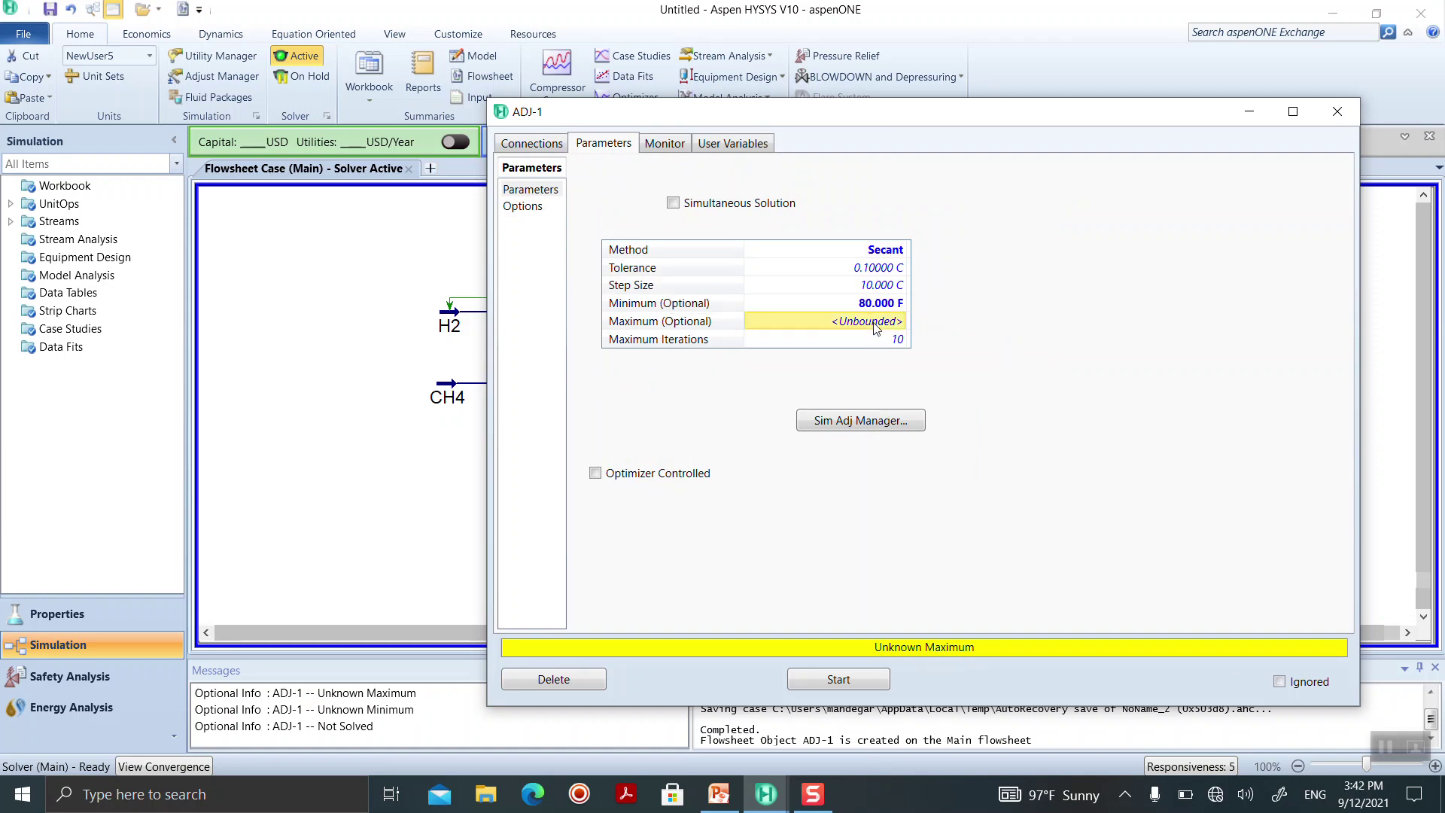
type("101")
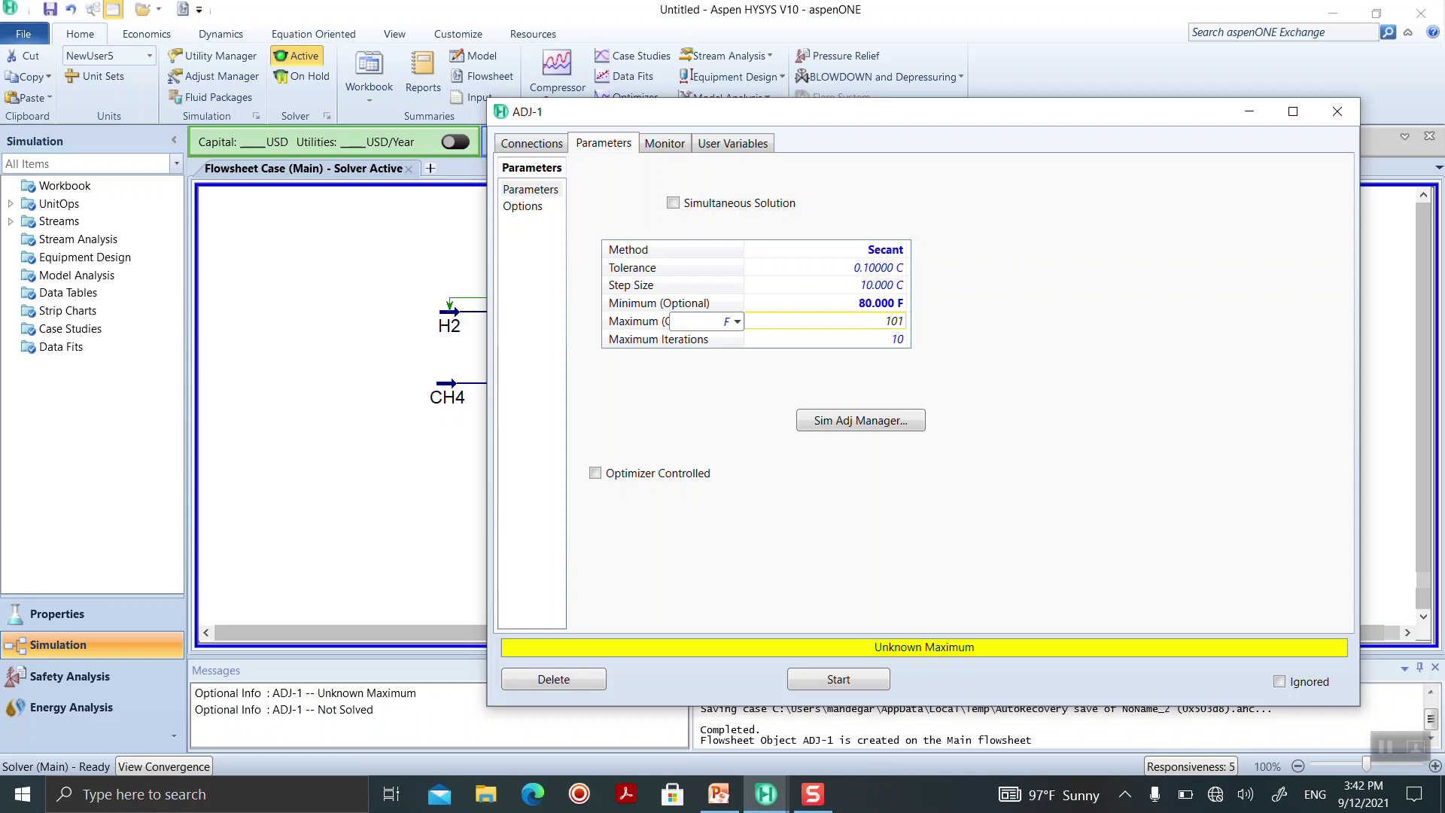
key("Return")
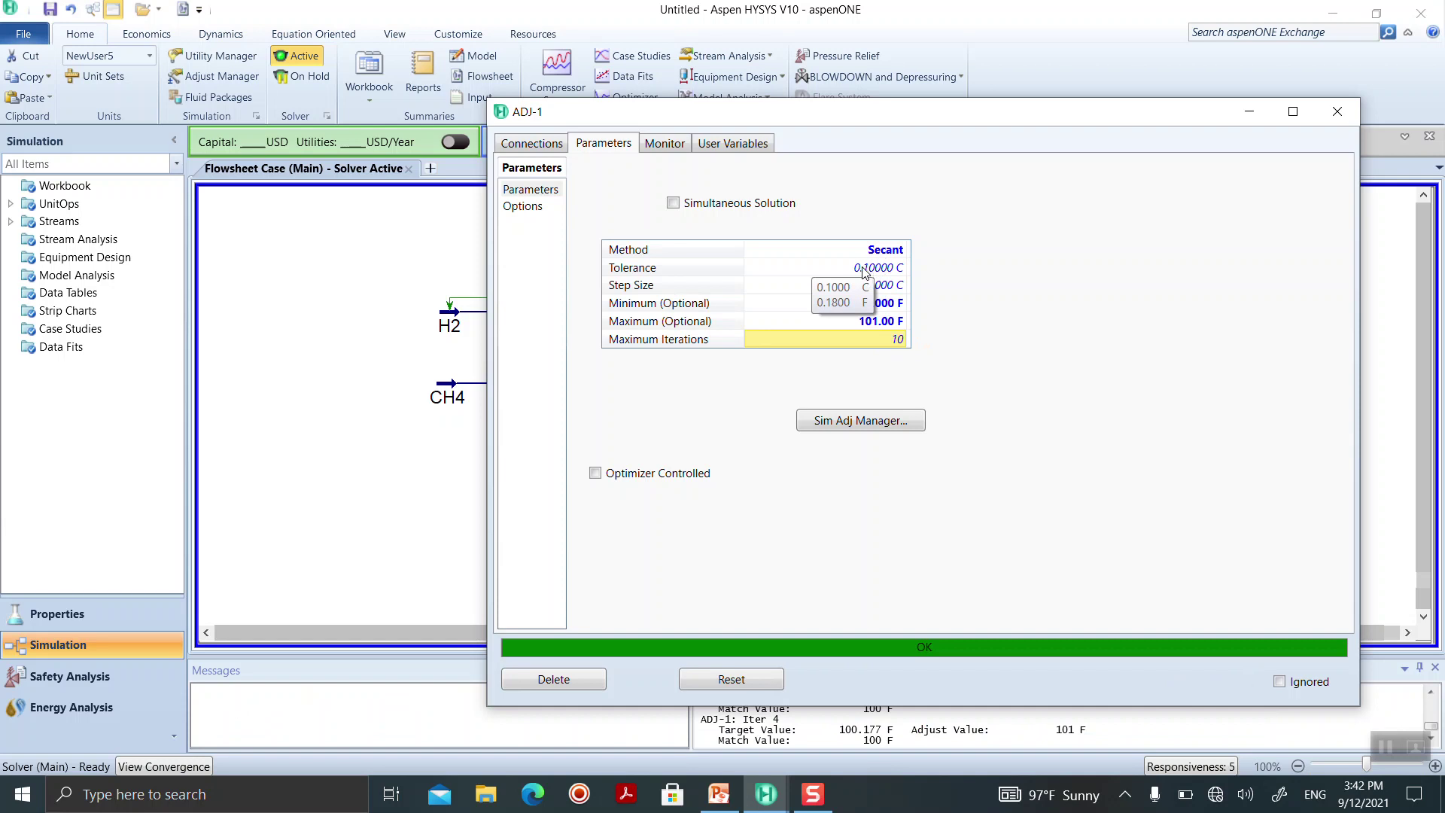
- Tighten the ADJ-1 solution tolerance to 0.01 C
left_click(864, 271)
type("0.01")
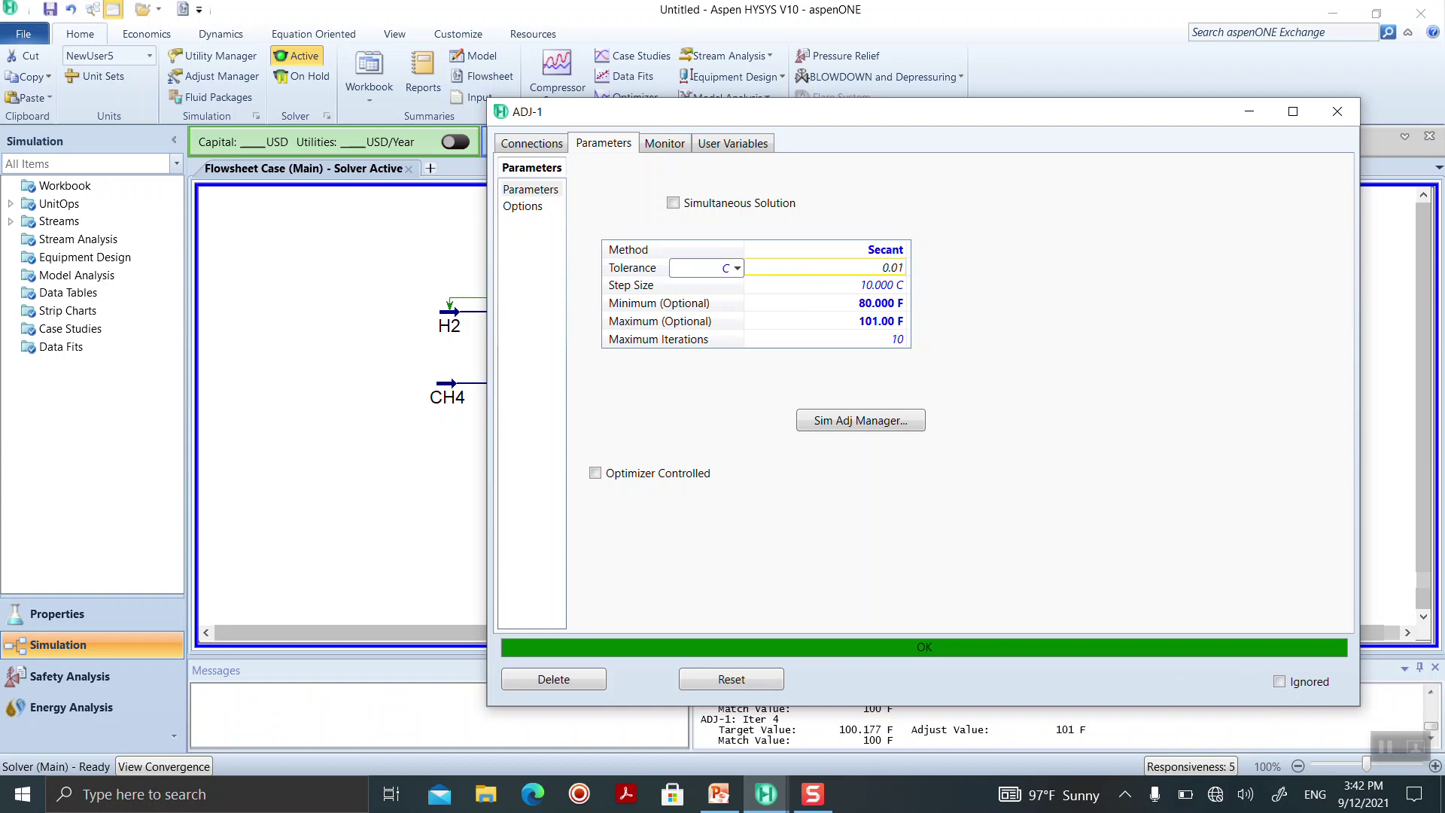
left_click(863, 289)
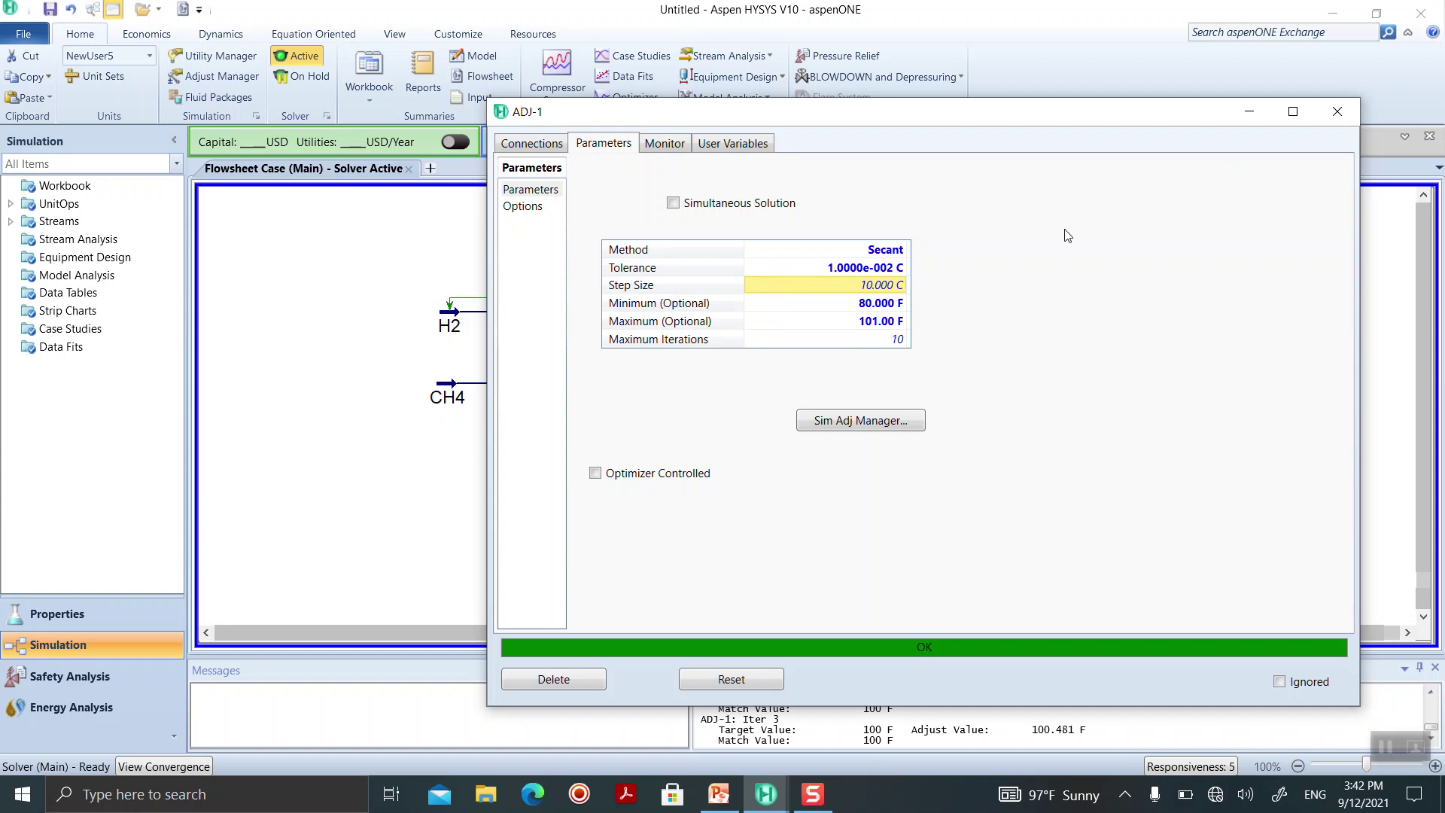
- Check the solved temperatures of the H2 and MIXED streams with the ADJ-1 window kept alongside
left_click_drag(1078, 118, 1390, 130)
left_click(673, 389)
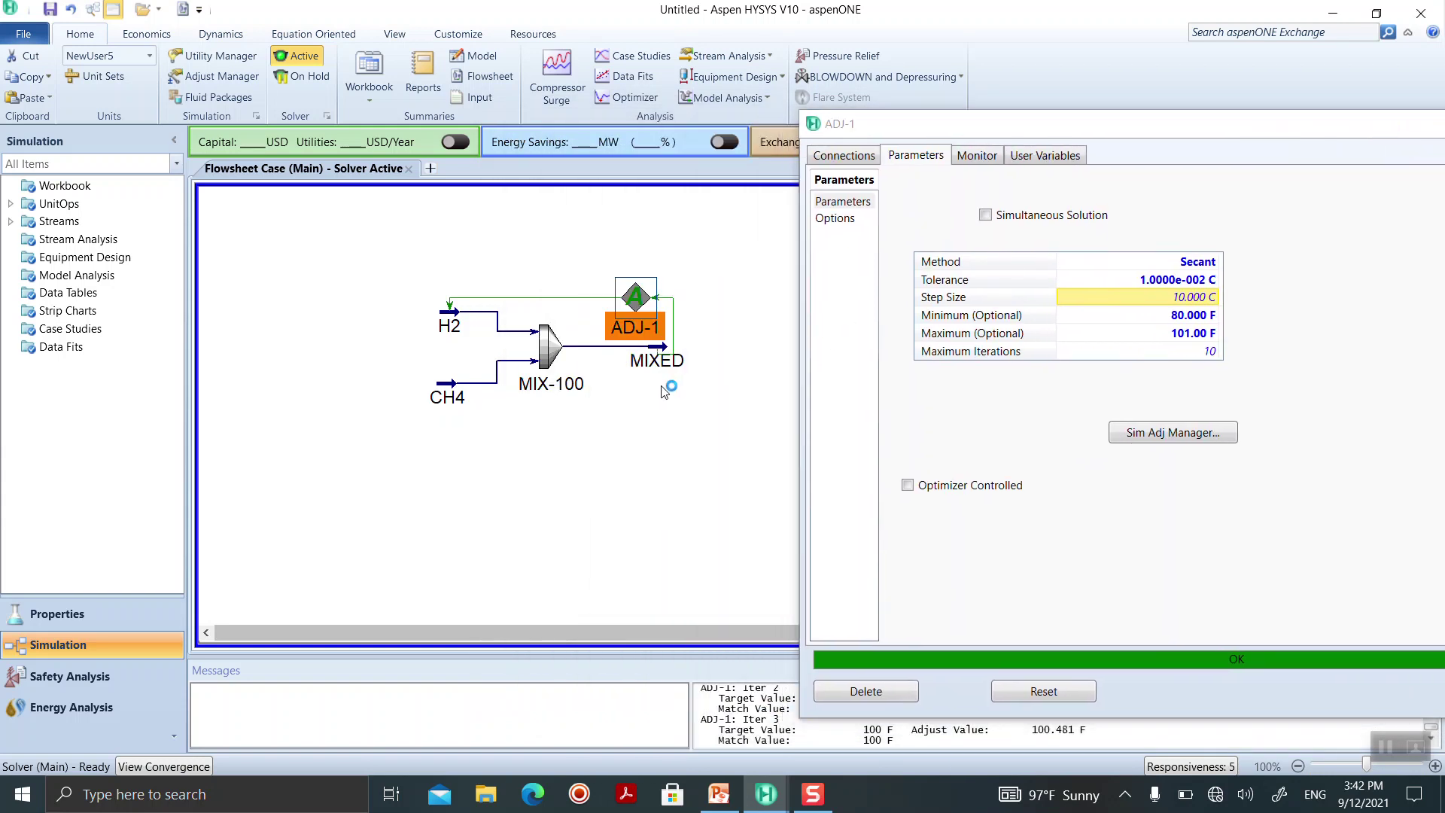
mouse_move(460, 331)
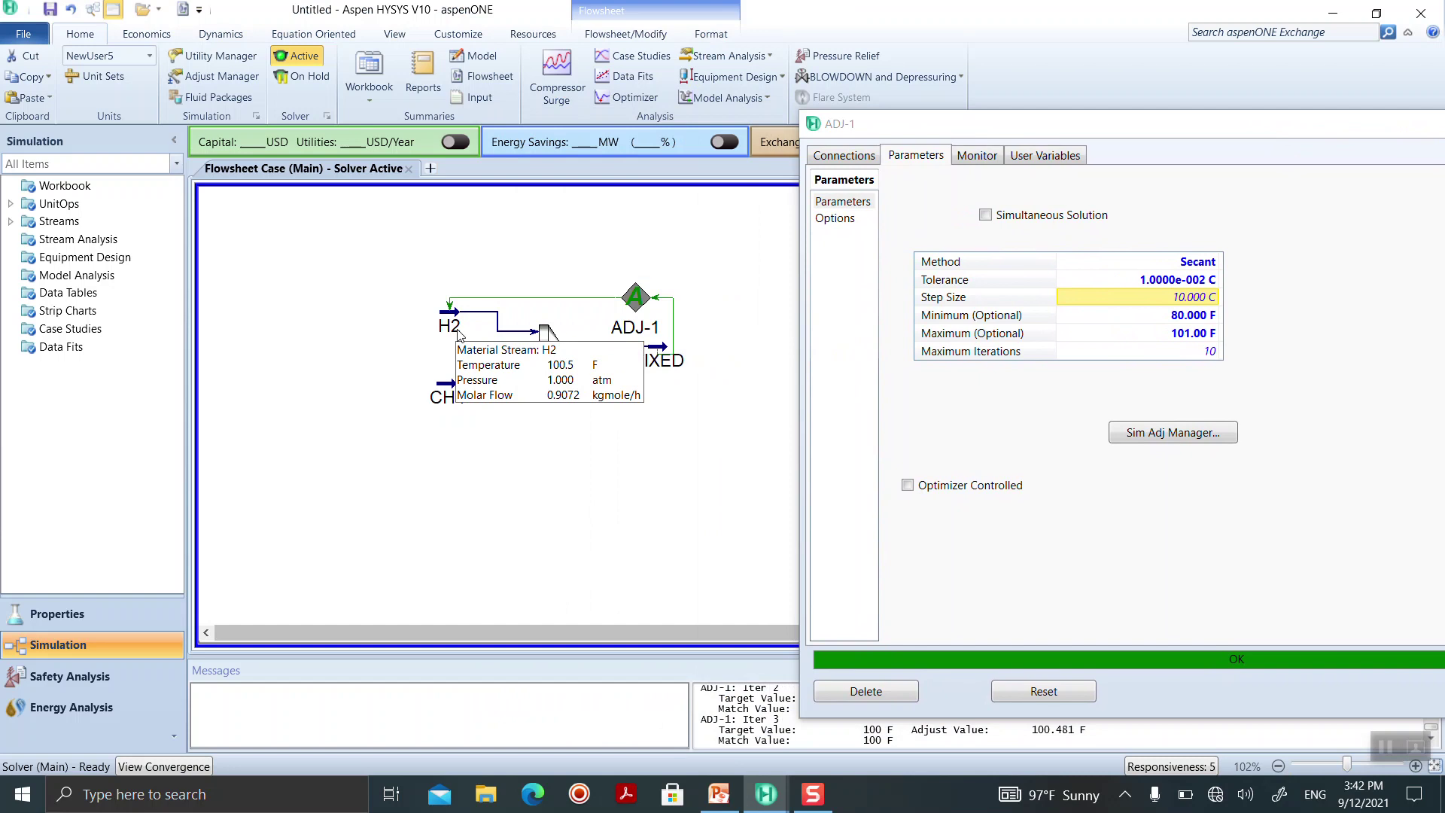
left_click(663, 359)
double_click(664, 360)
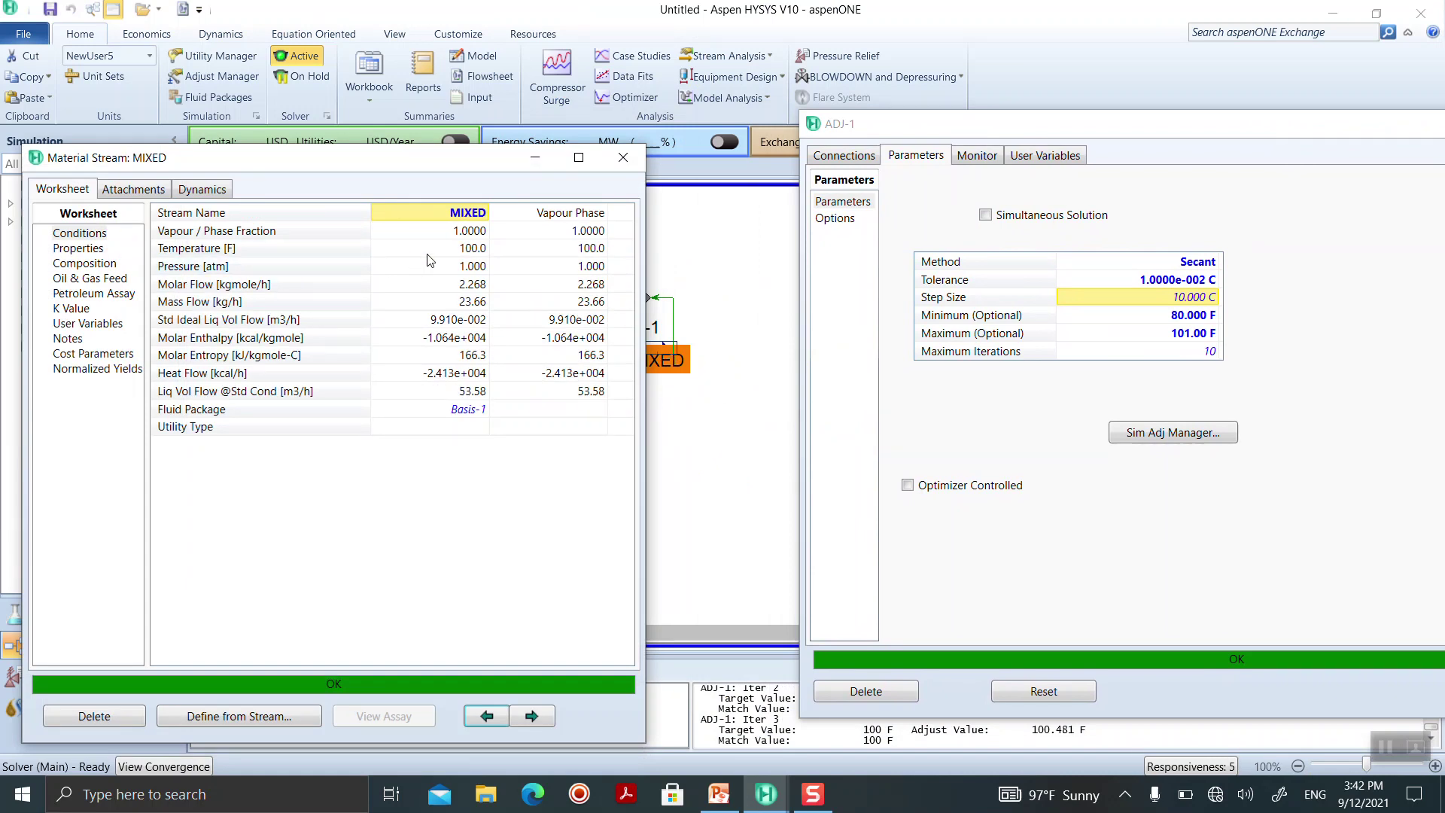
mouse_move(431, 250)
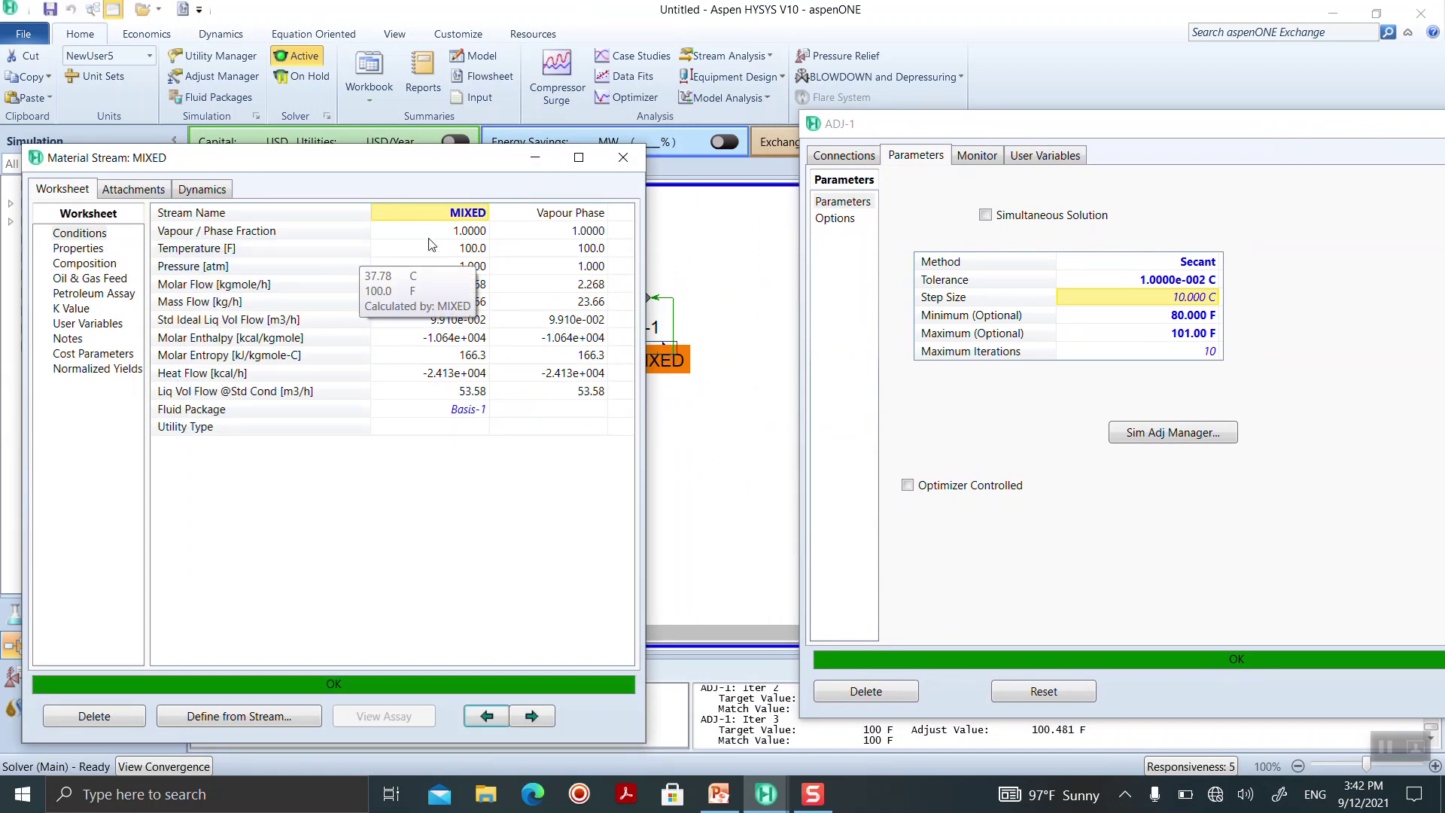
left_click_drag(465, 165, 233, 231)
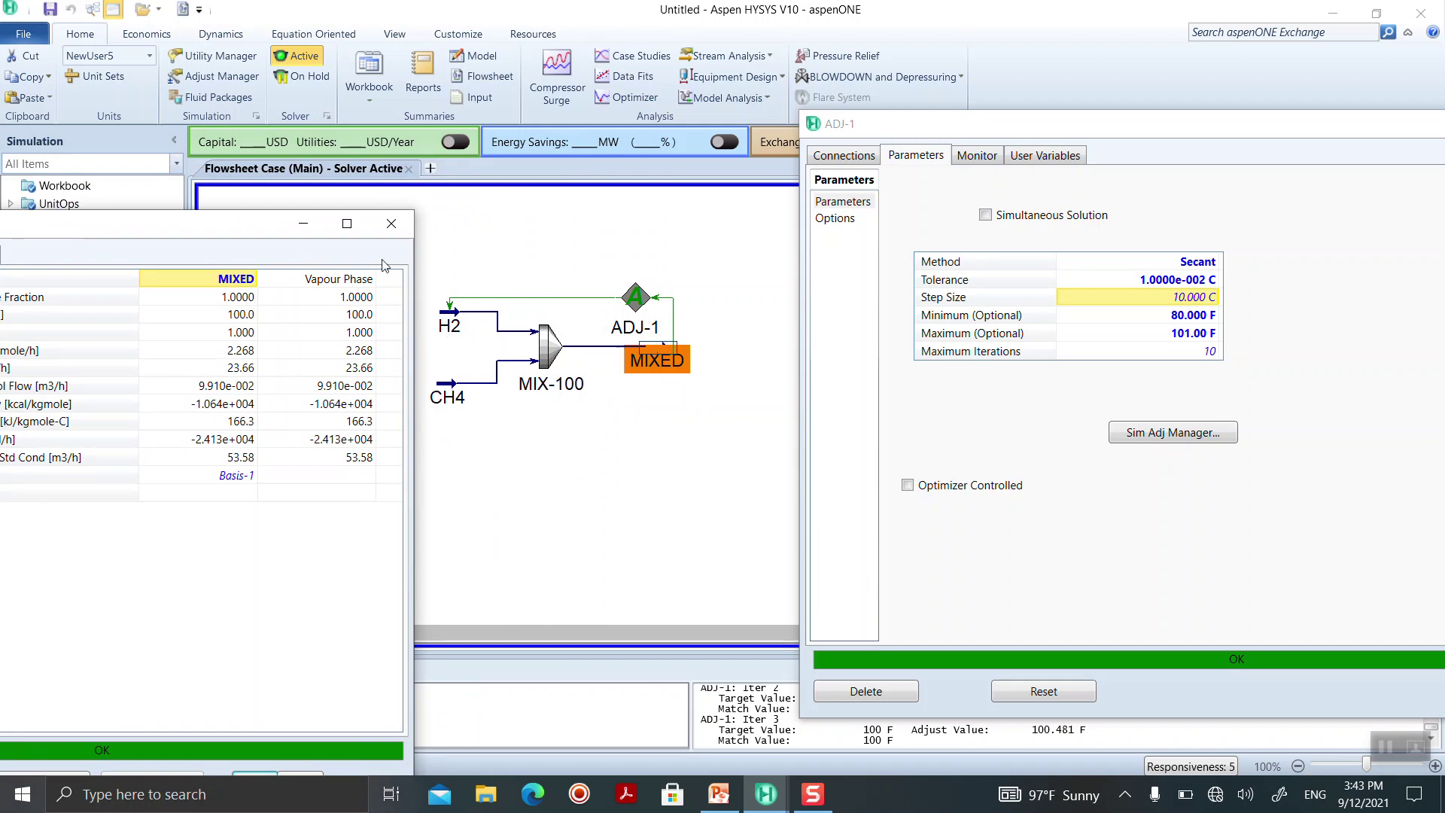
left_click_drag(213, 227, 408, 144)
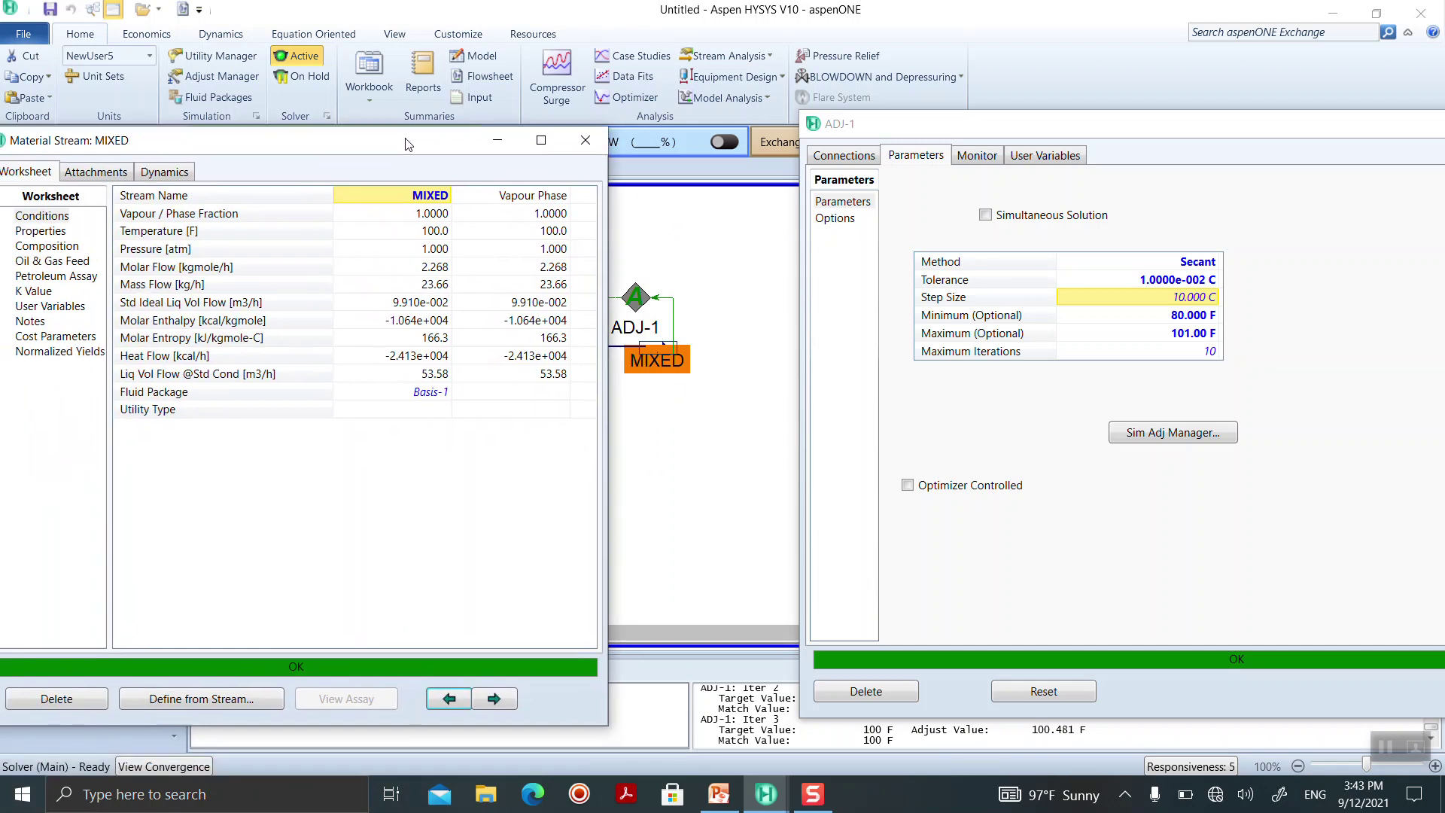
- Review the adjusted values, target values and residuals in the ADJ-1 iteration history, and close the MIXED stream window
left_click_drag(979, 128, 820, 122)
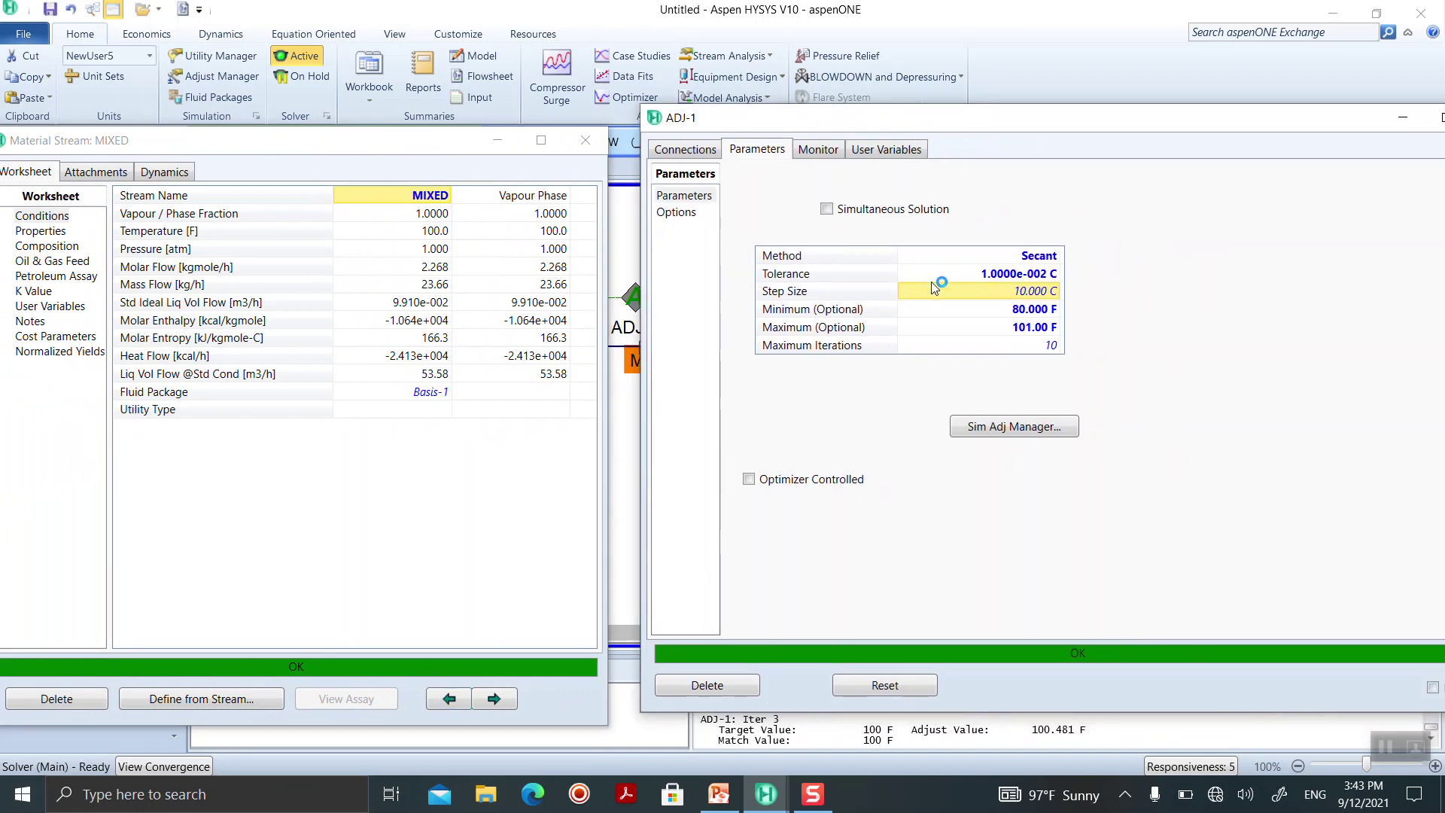
left_click(818, 154)
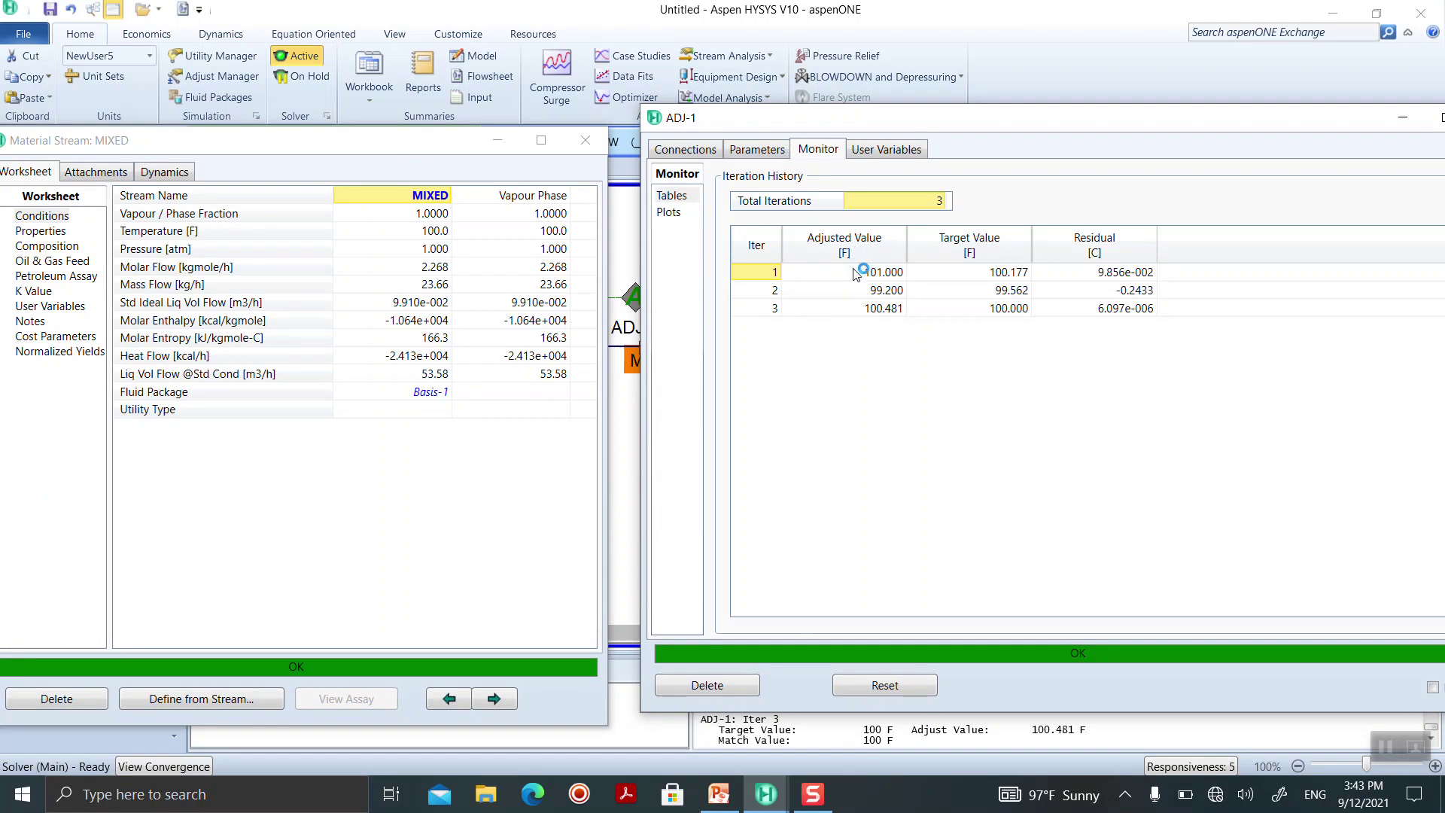
mouse_move(866, 282)
mouse_move(956, 312)
mouse_move(999, 277)
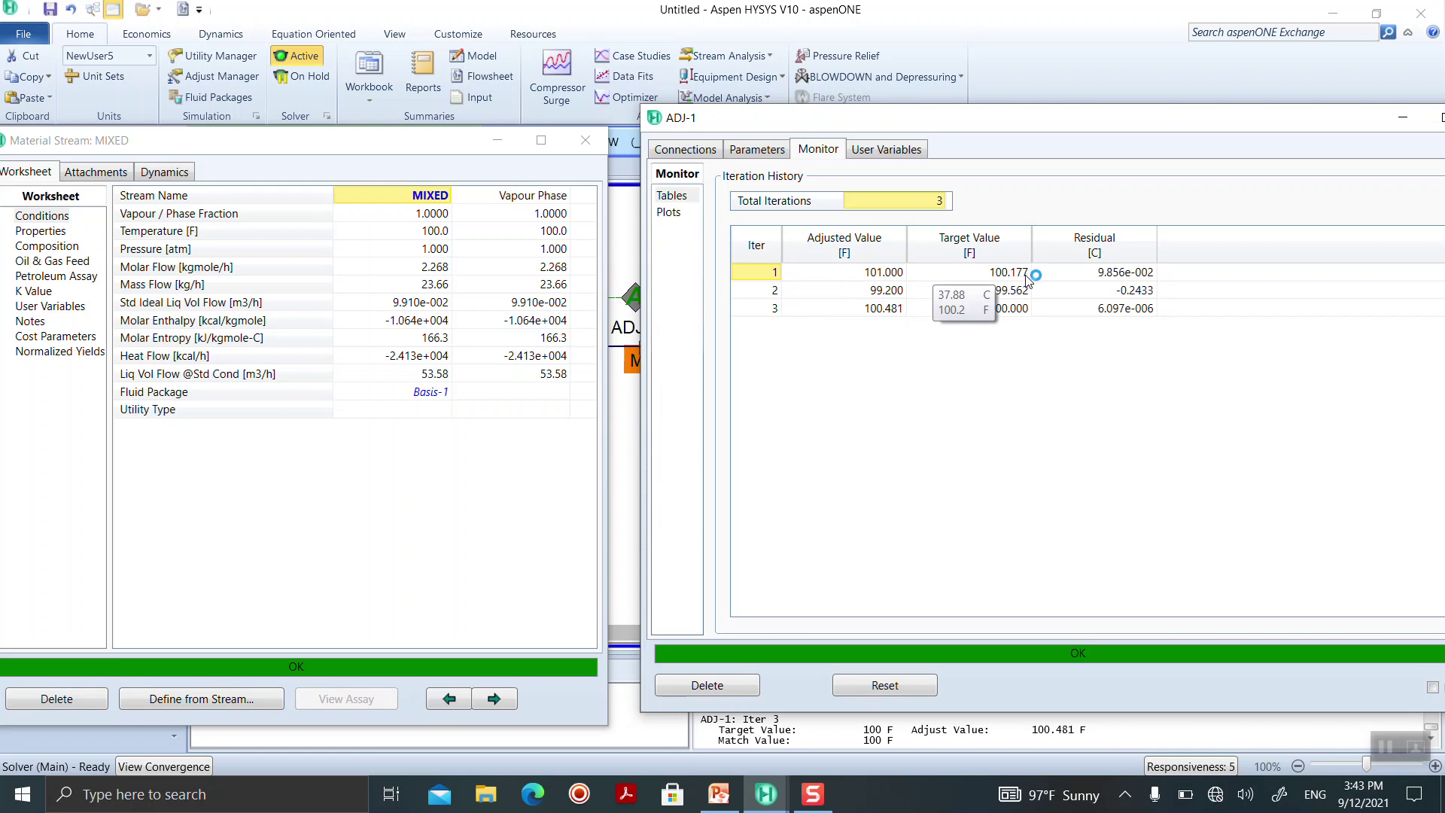
mouse_move(826, 293)
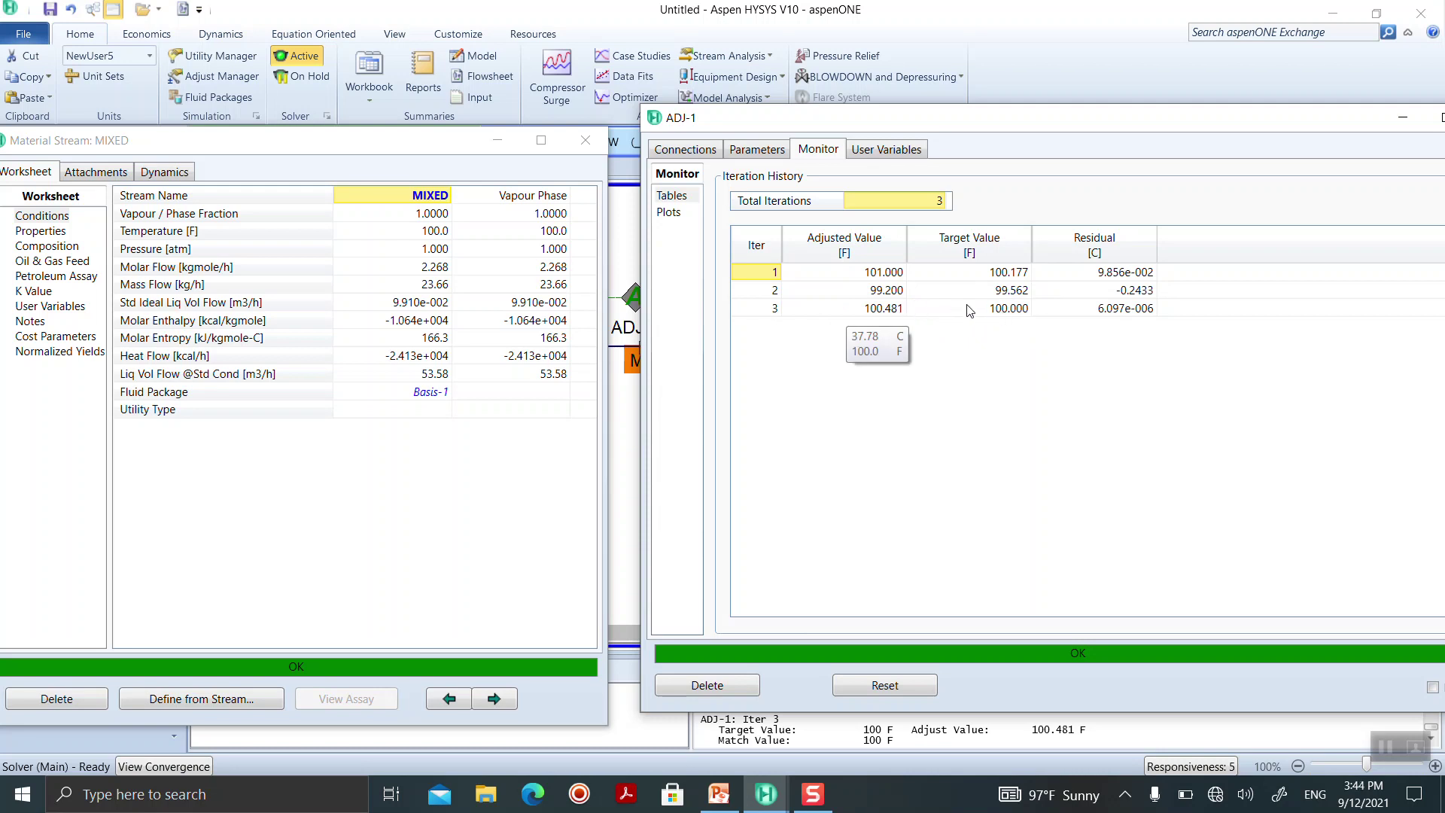
left_click(592, 150)
double_click(1118, 125)
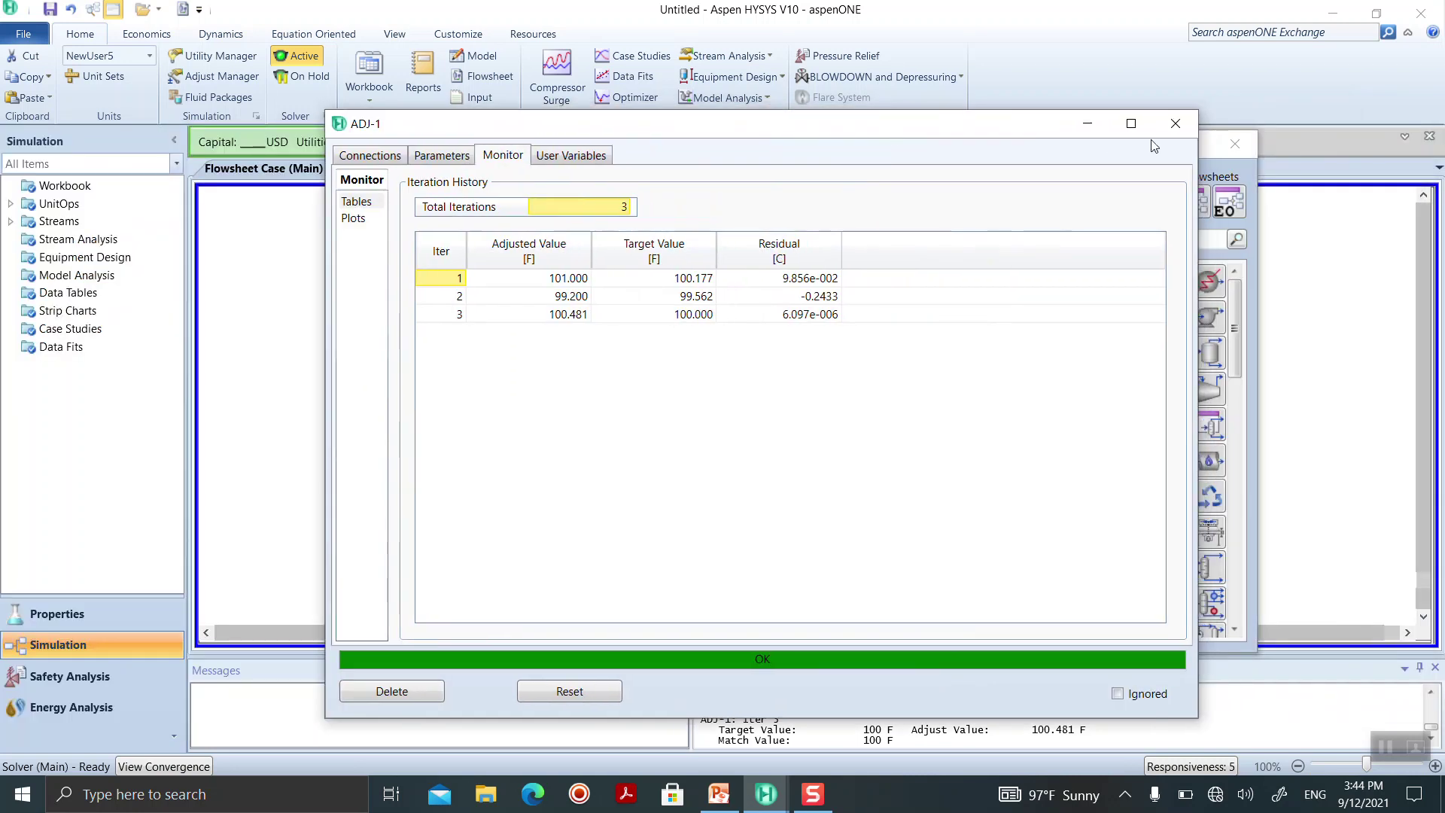
- Close the ADJ-1 window and check the example's problem statement in PowerPoint before returning to the HYSYS flowsheet
left_click(1174, 123)
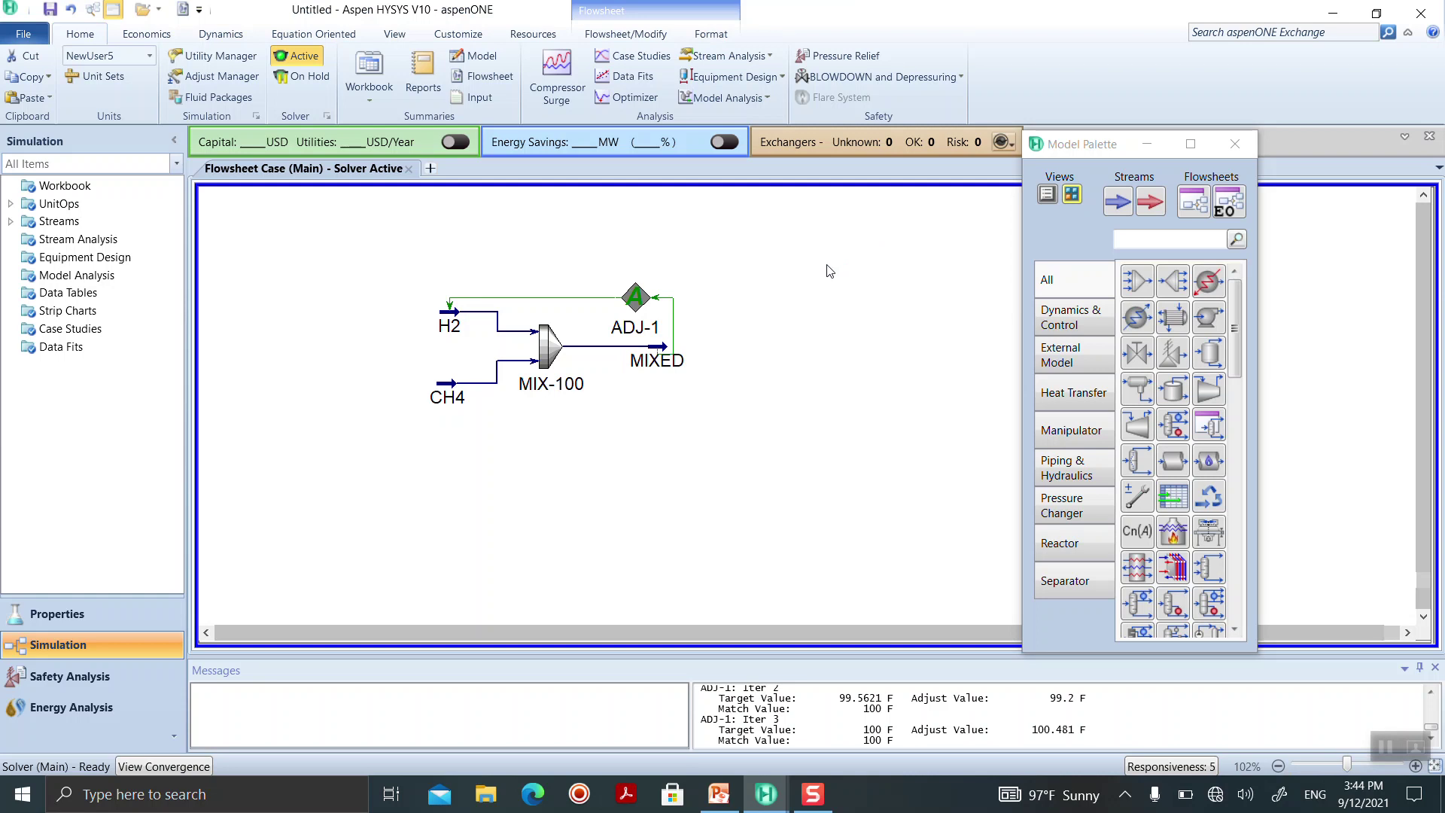
mouse_move(666, 360)
left_click(718, 794)
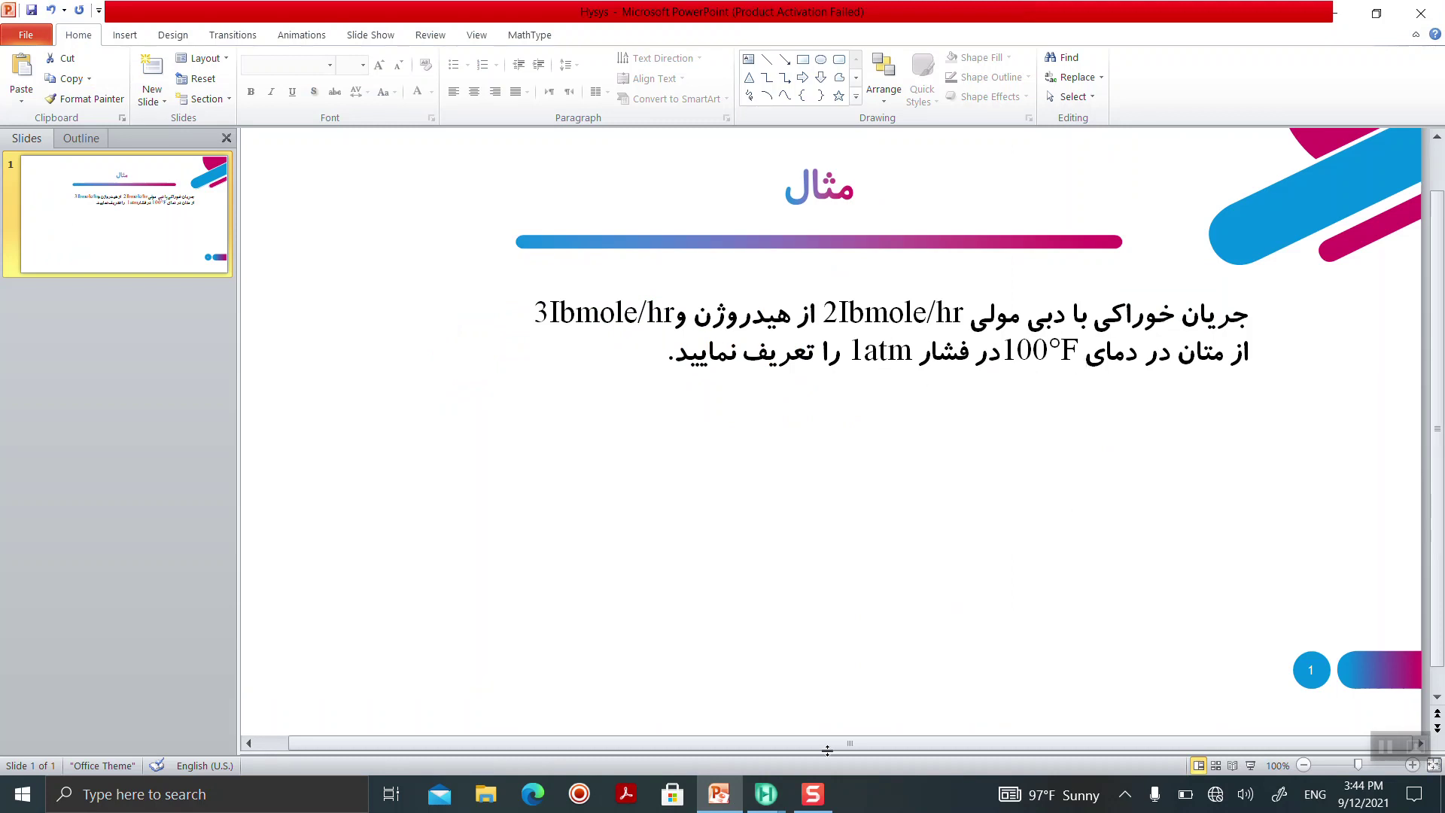
mouse_move(767, 794)
left_click(707, 630)
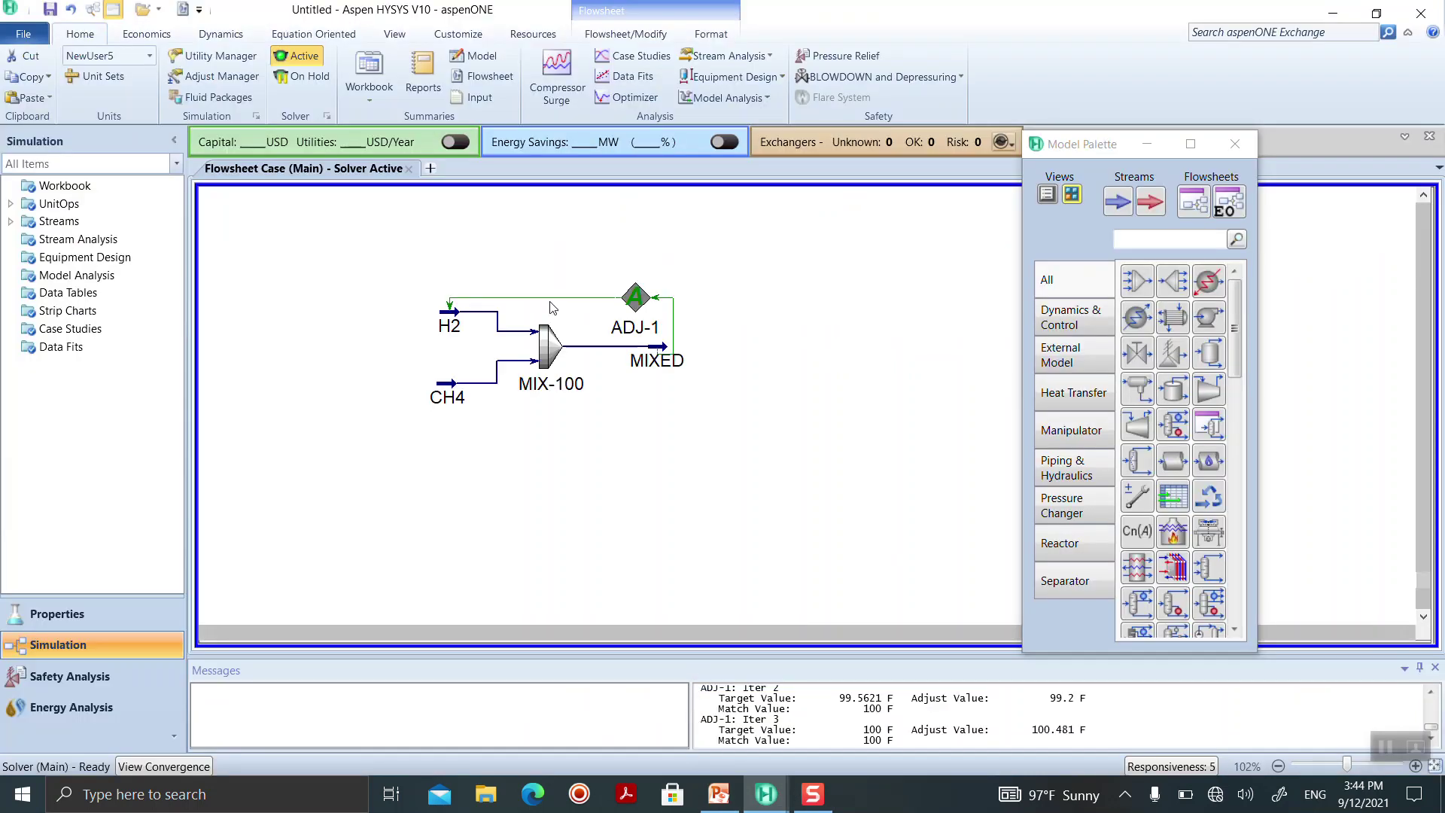
- Shift the MIXED stream slightly away from the mixer, show its property table on the flowsheet and place the table below the stream
left_click_drag(657, 347, 675, 347)
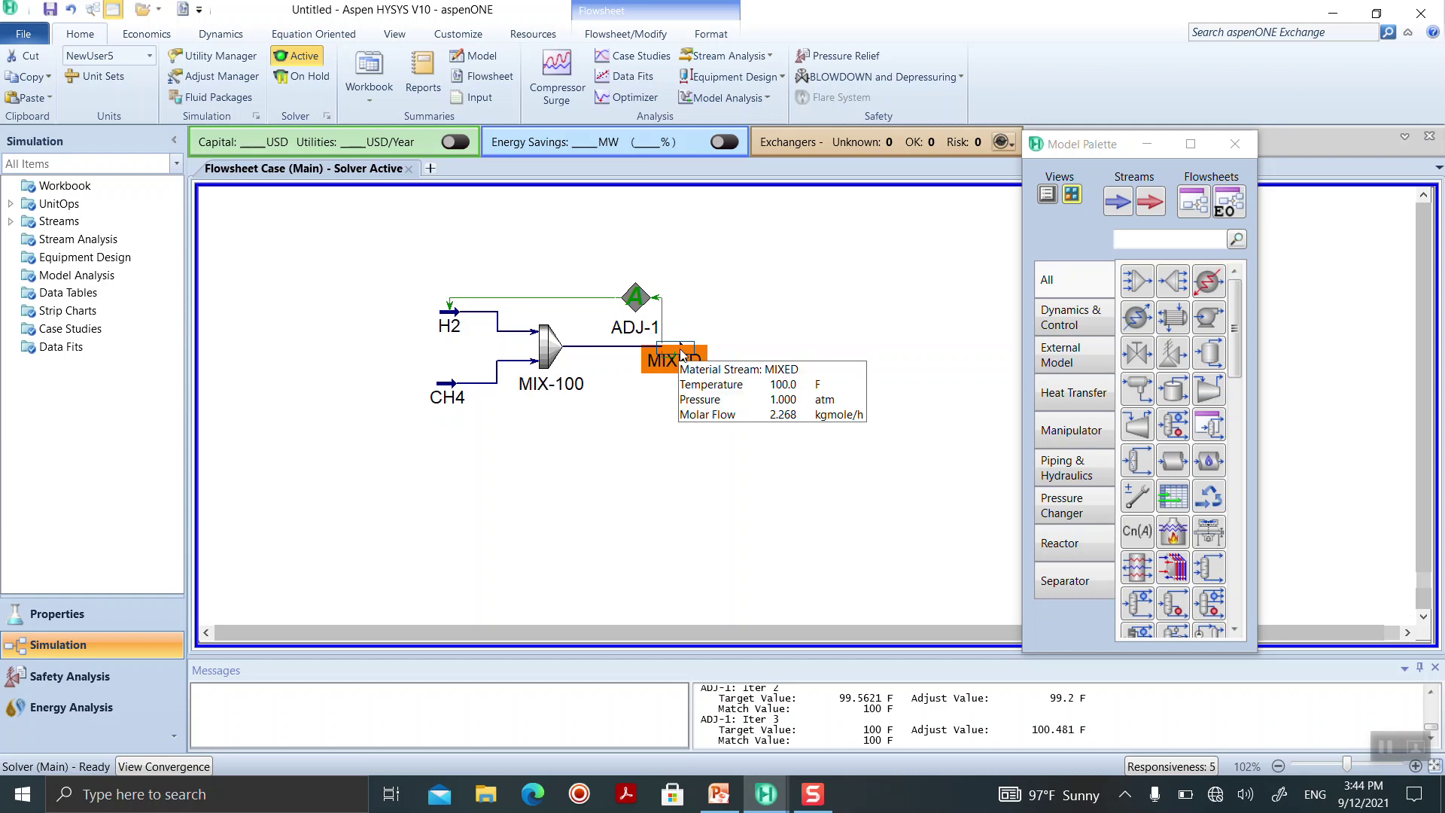
right_click(683, 359)
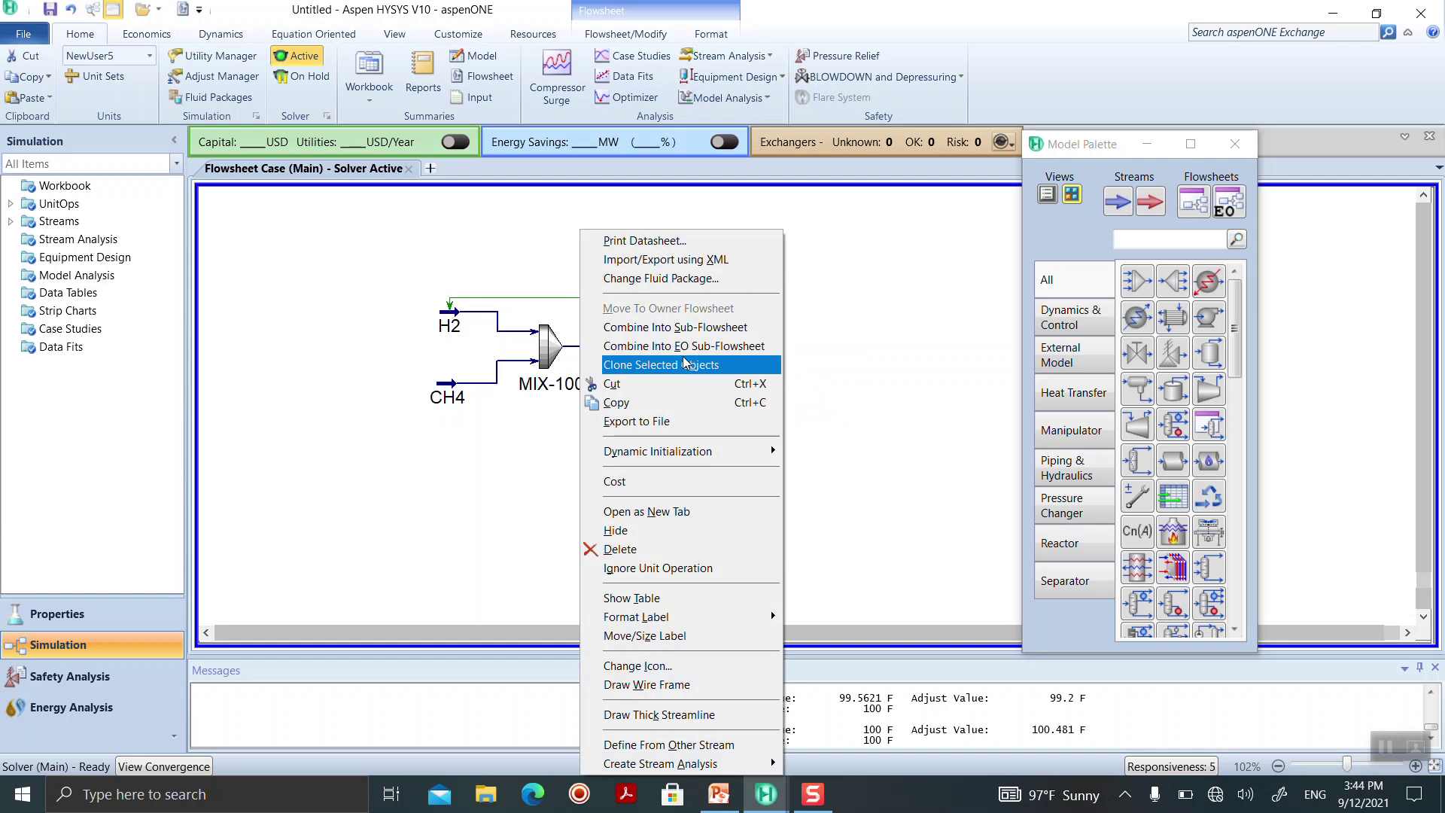
left_click(707, 598)
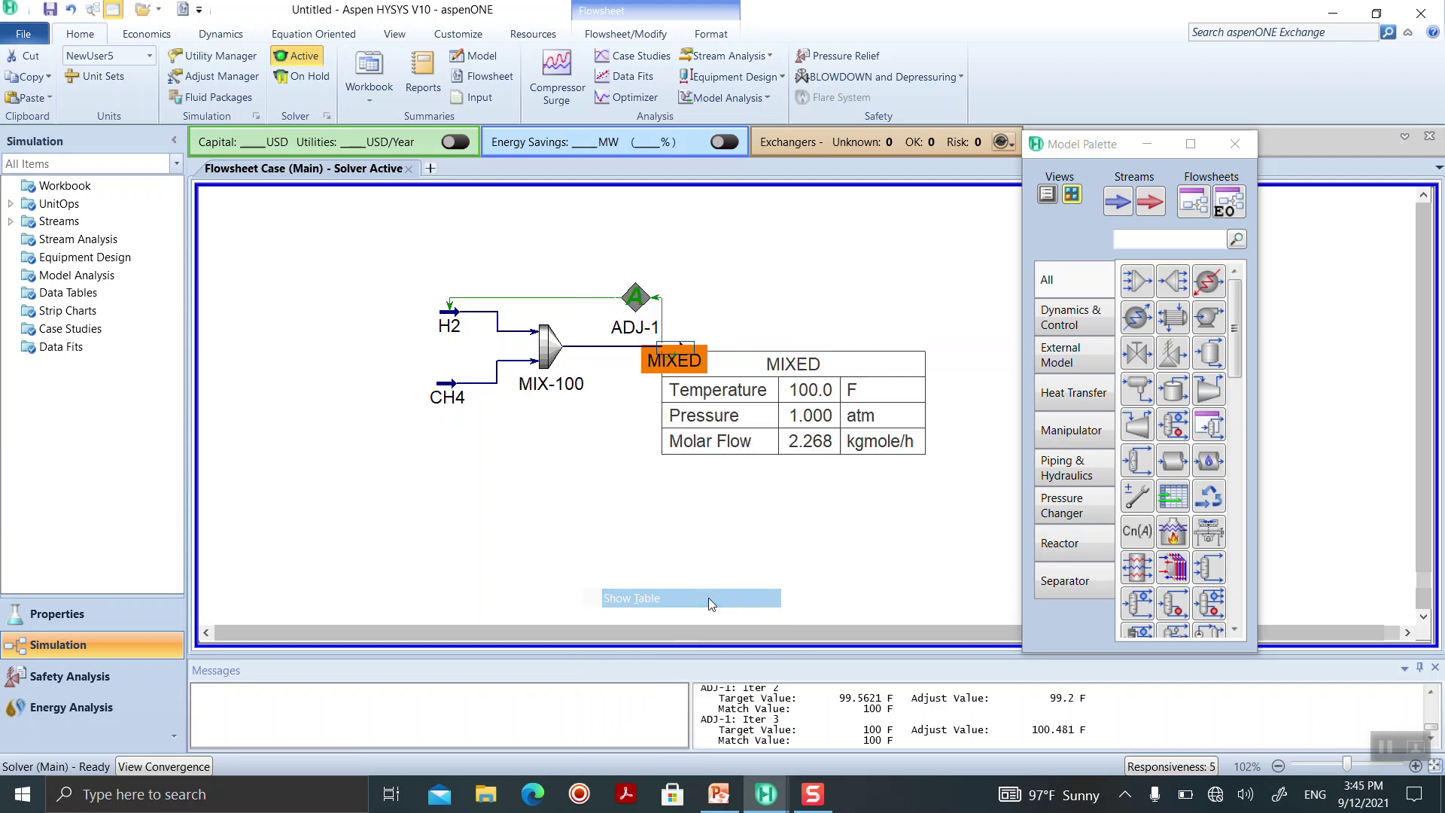
left_click_drag(843, 361, 820, 461)
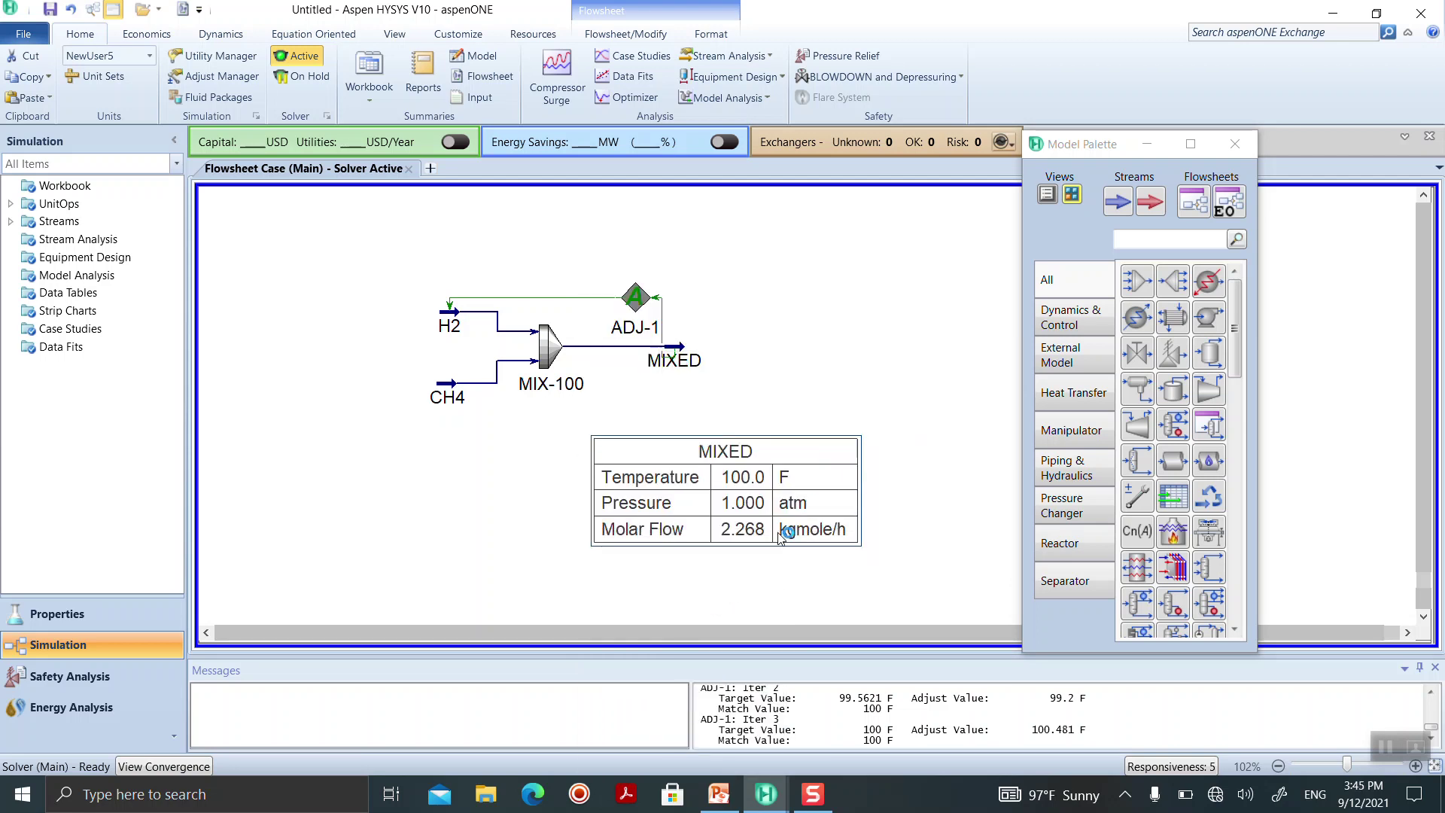
left_click_drag(791, 451, 804, 411)
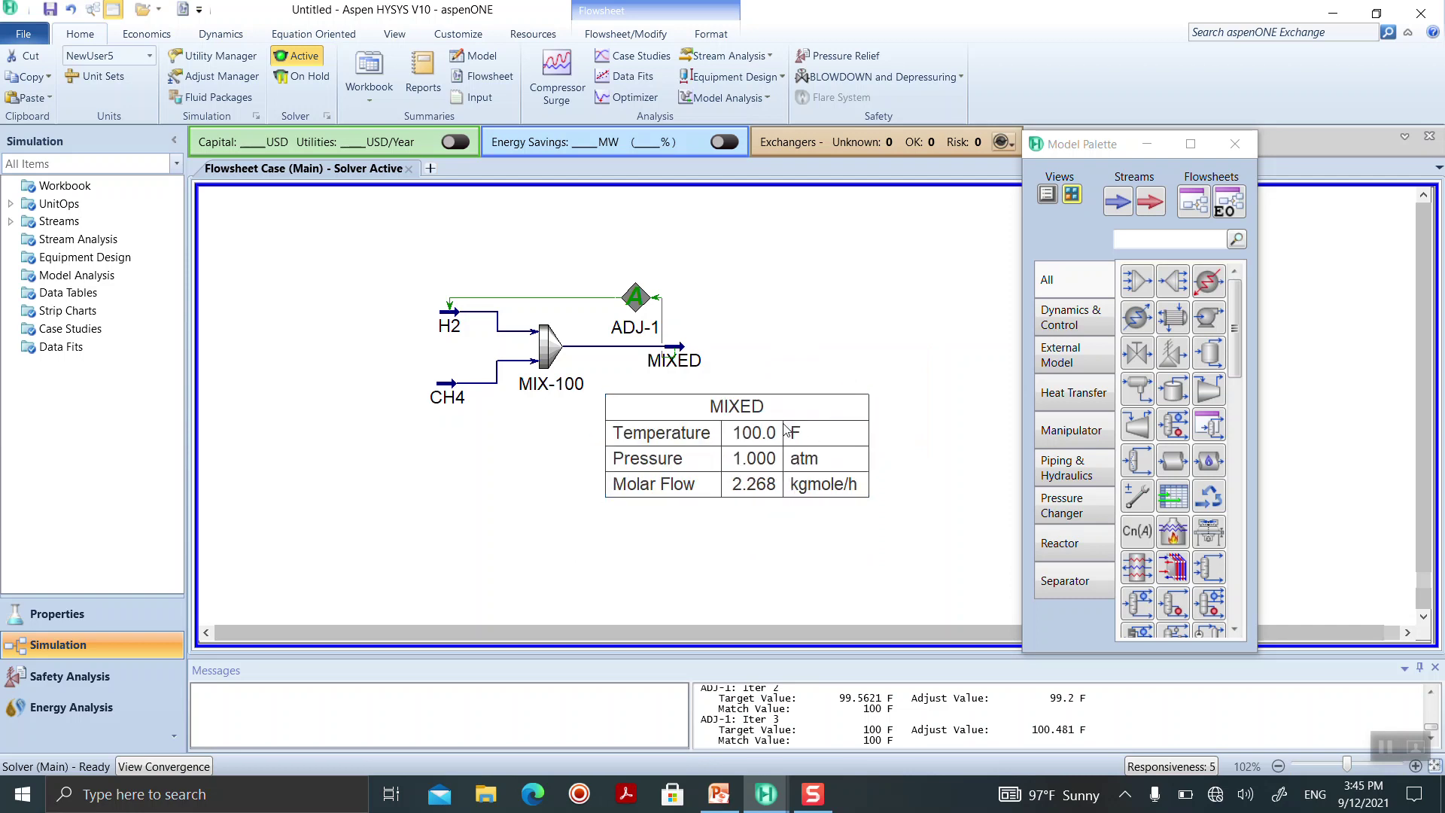
- Start adding a variable to the MIXED property table and filter the available variables by COM
double_click(728, 420)
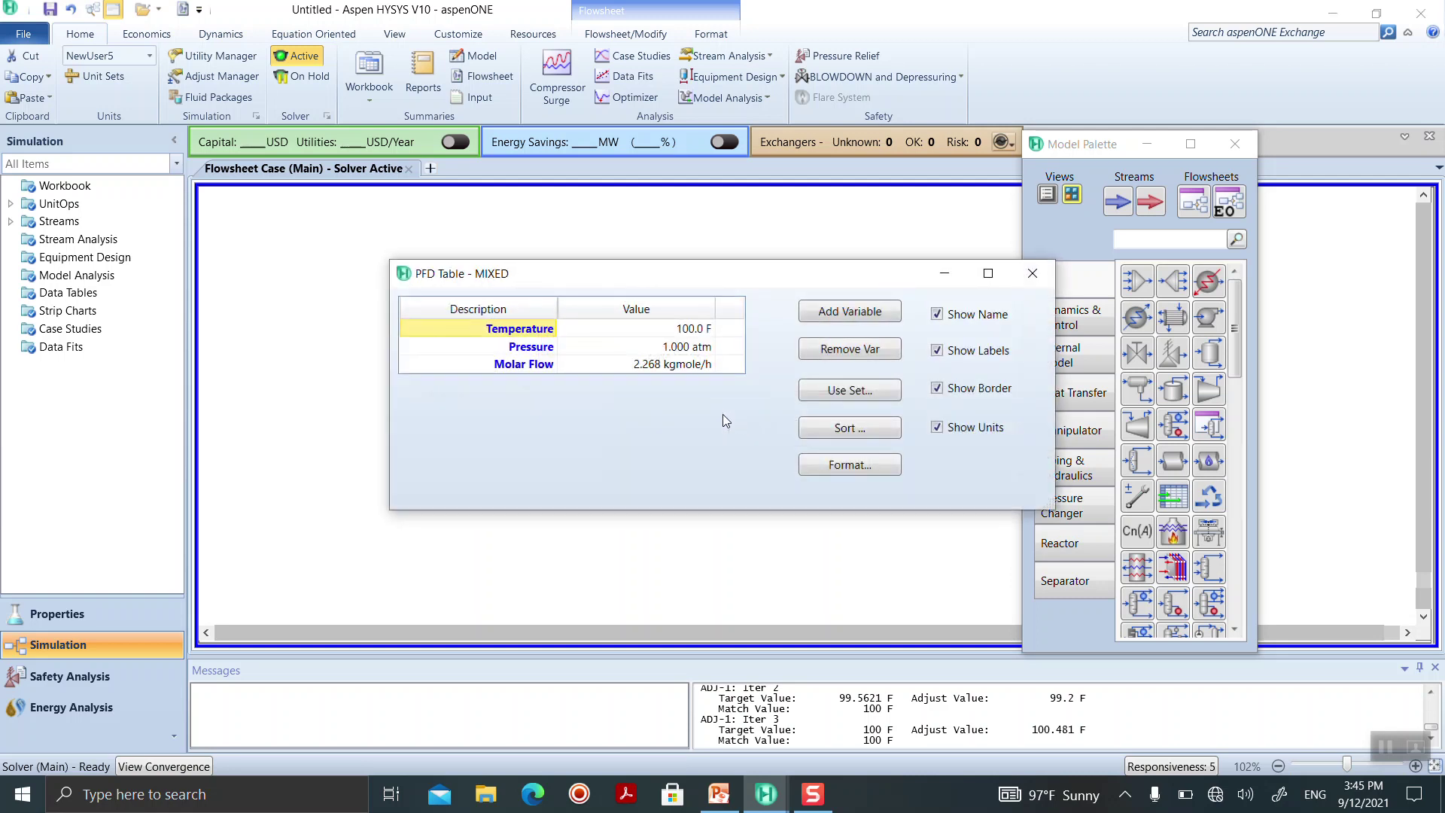
left_click(1032, 273)
left_click(863, 316)
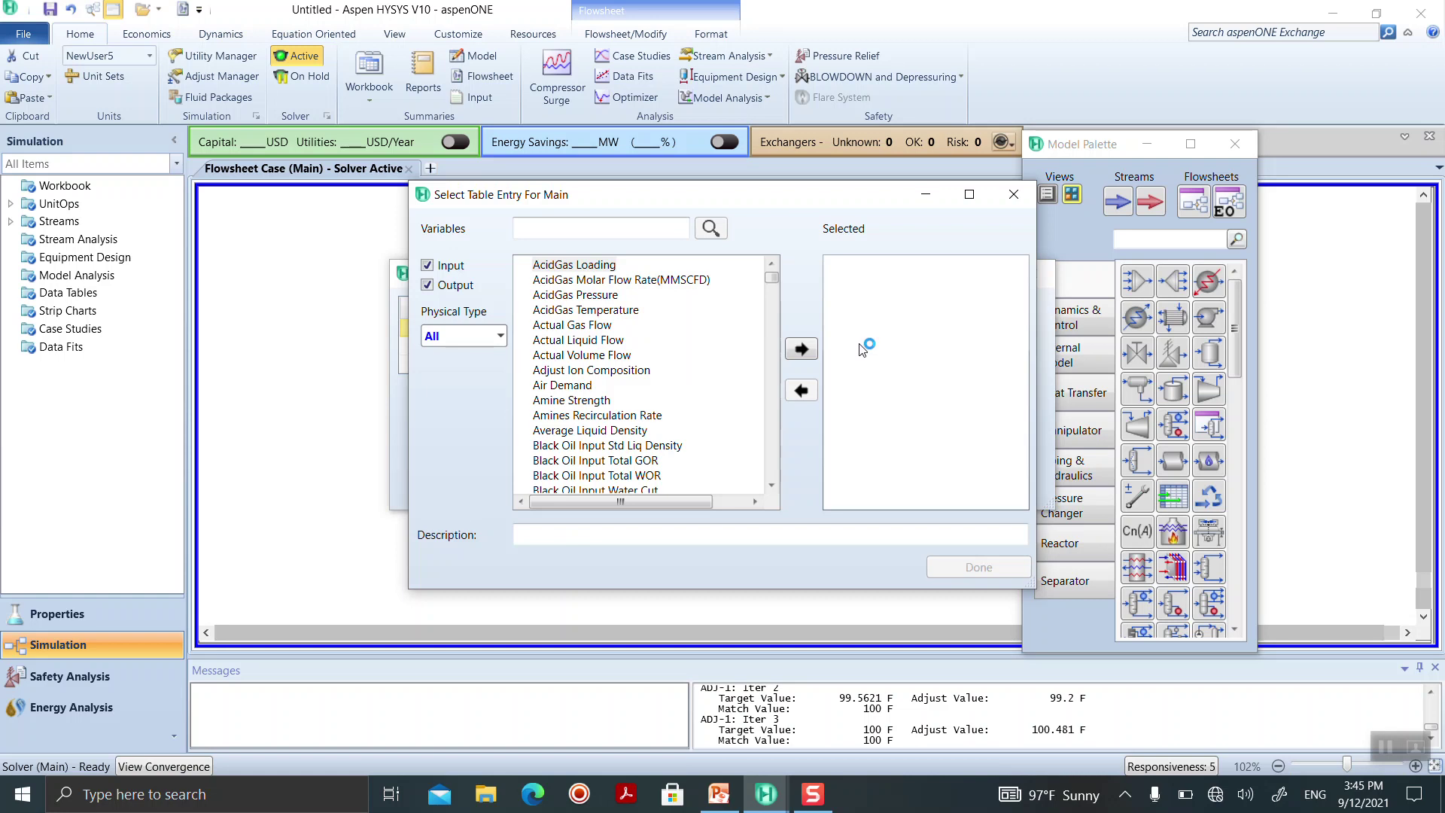
left_click_drag(780, 283, 789, 325)
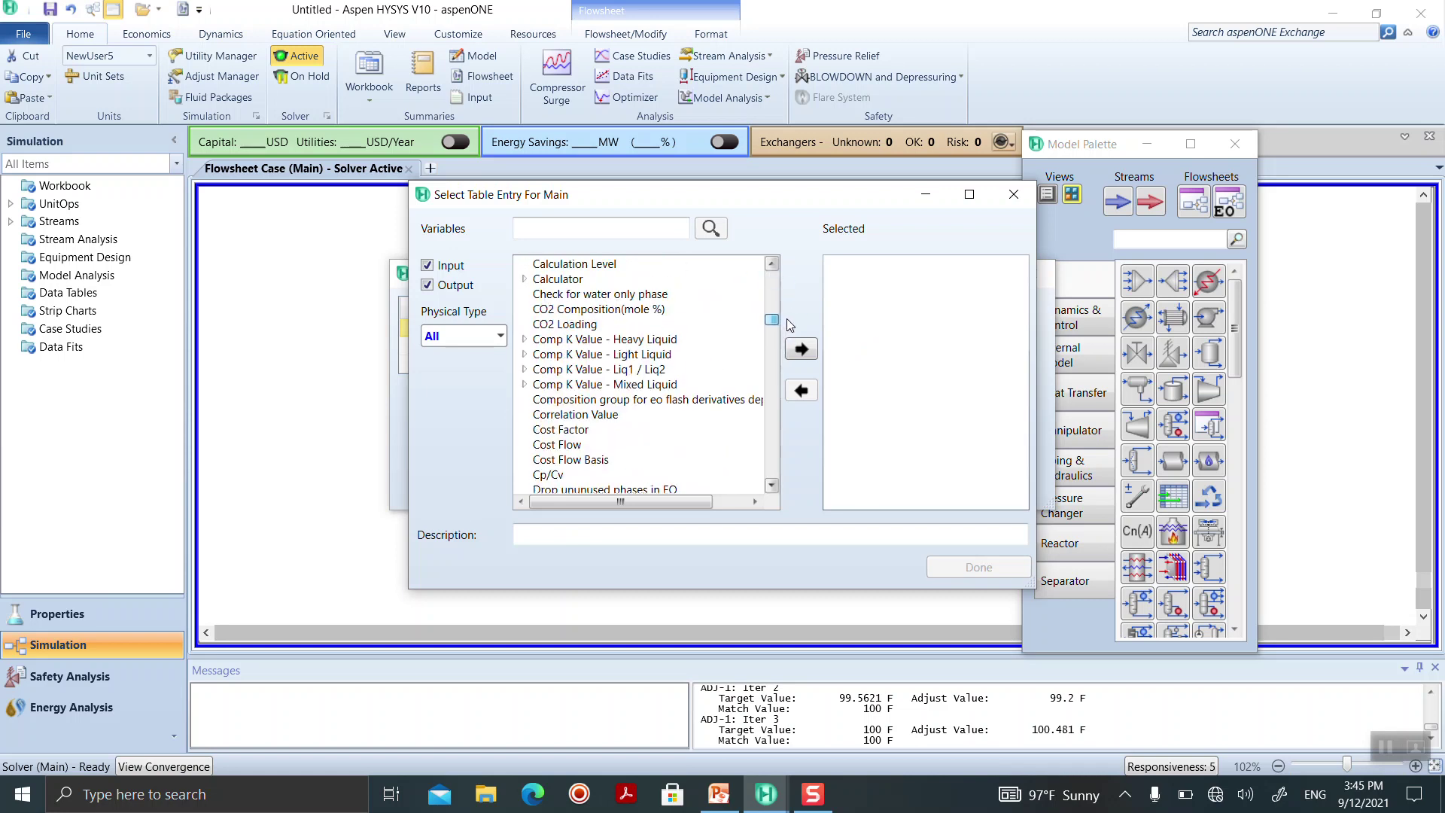
left_click(652, 230)
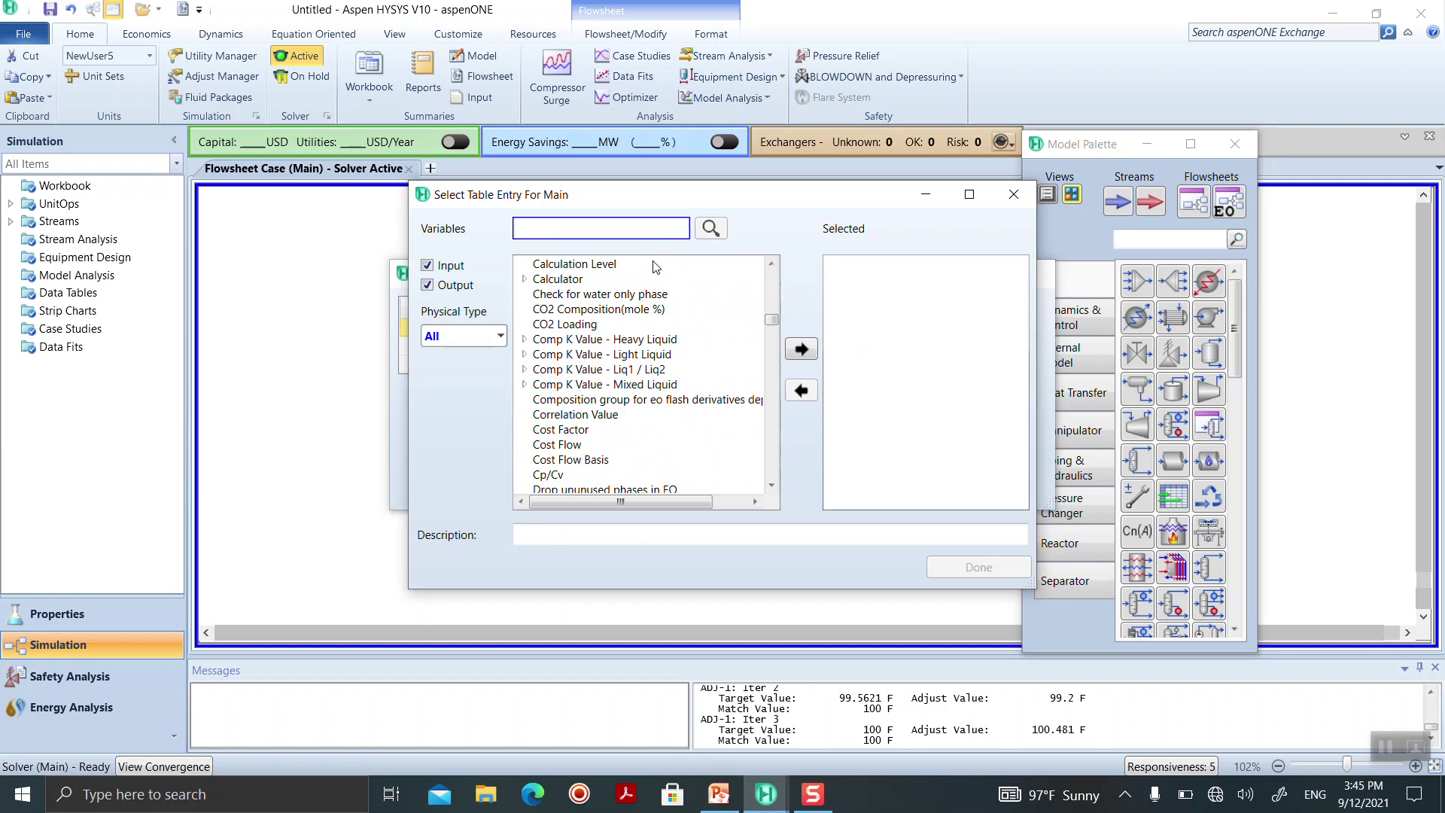
type("COM")
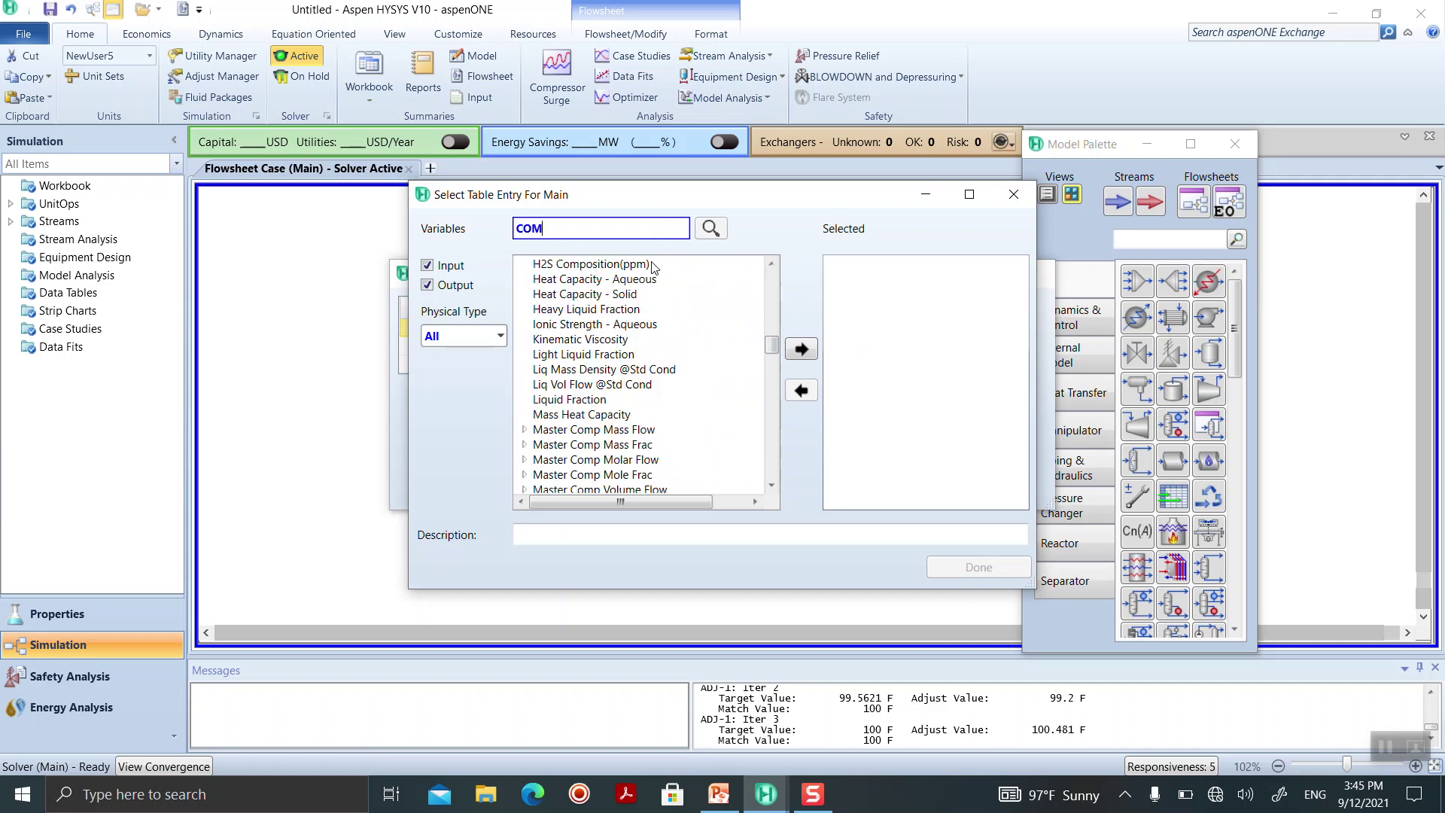
left_click_drag(778, 407, 781, 299)
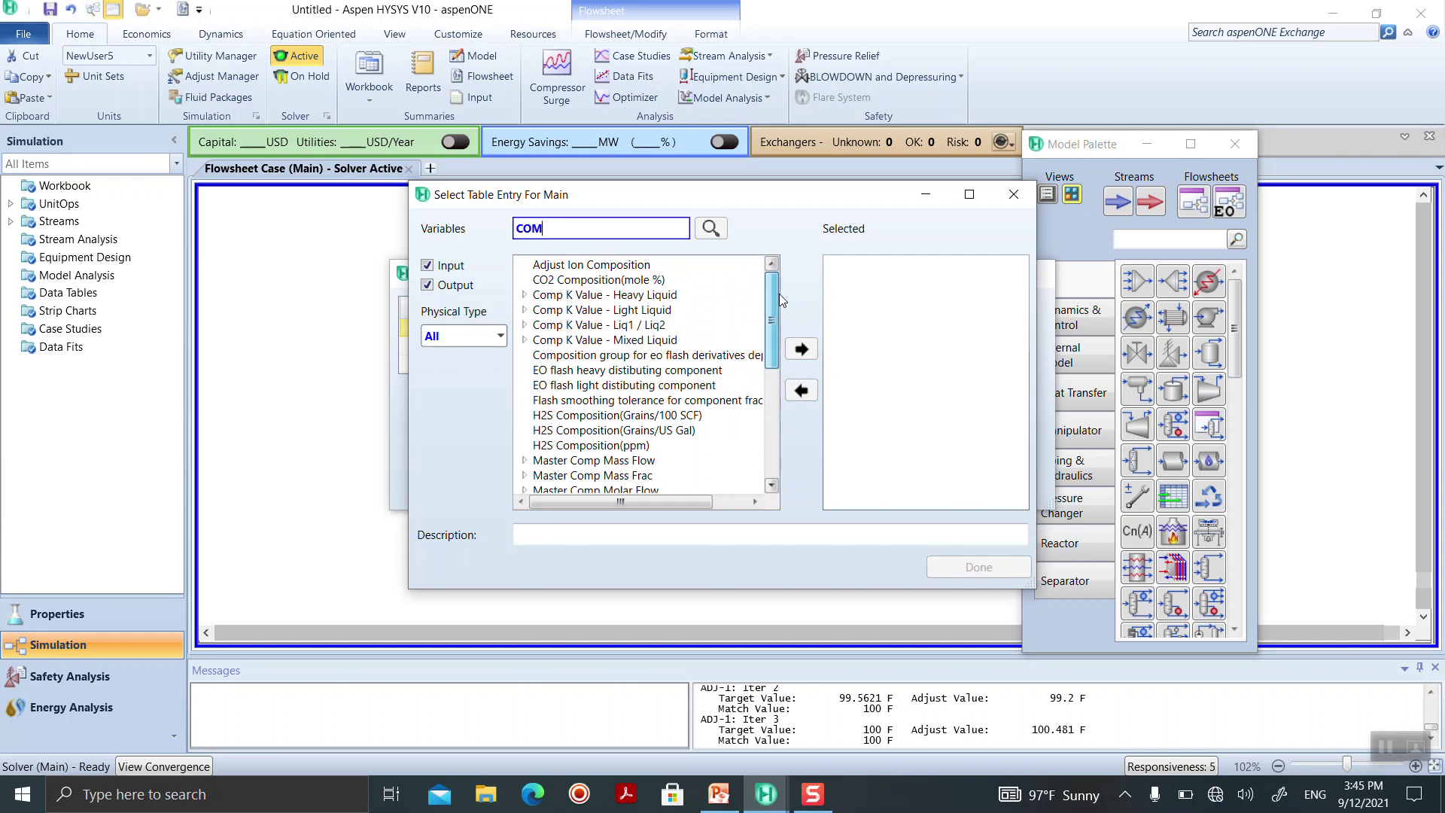
left_click_drag(778, 310, 770, 350)
- Add the Master Comp Mass Flow of Hydrogen and Methane to the selected variables for the MIXED table
left_click(525, 365)
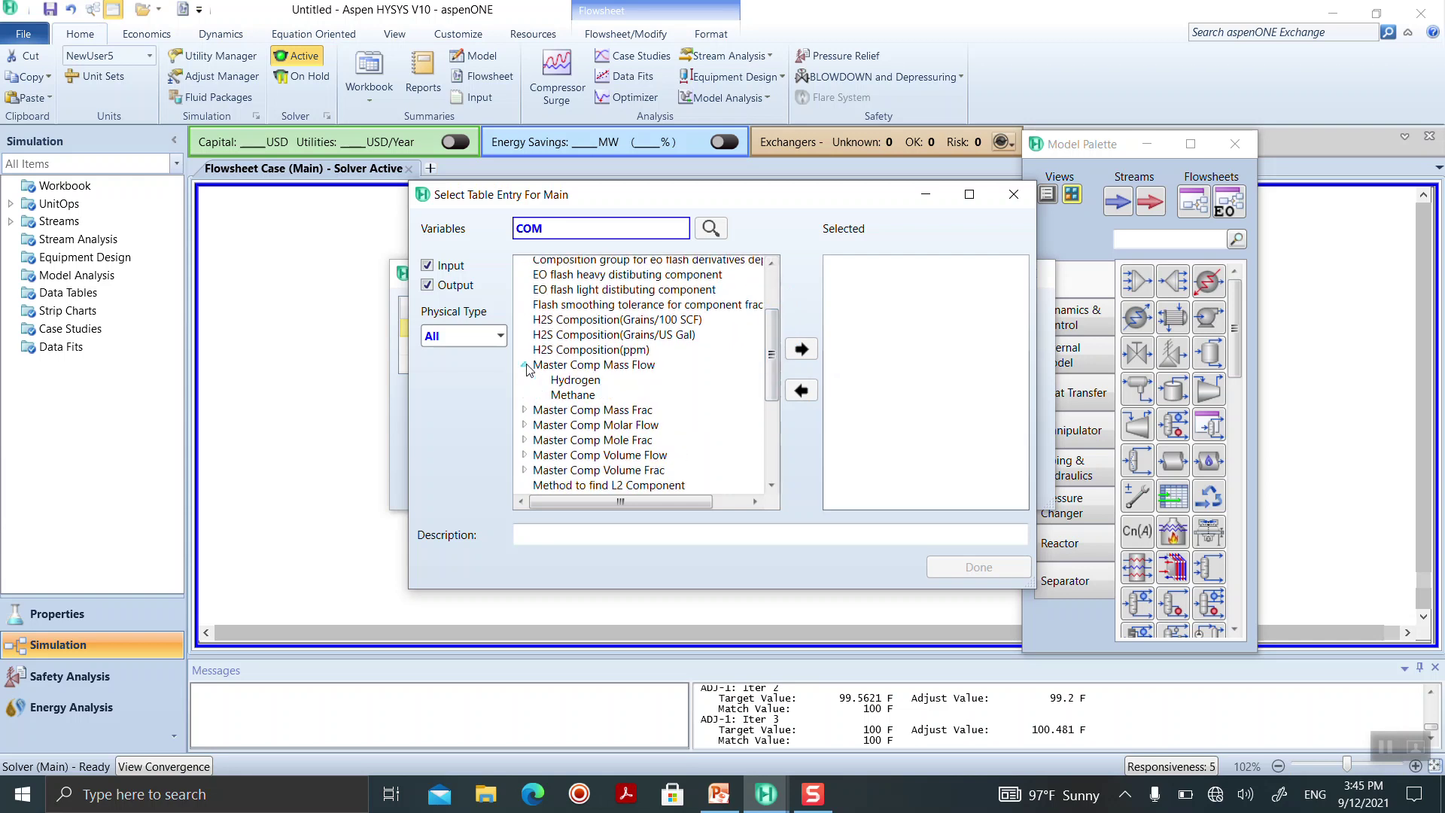
left_click(566, 382)
left_click(570, 396)
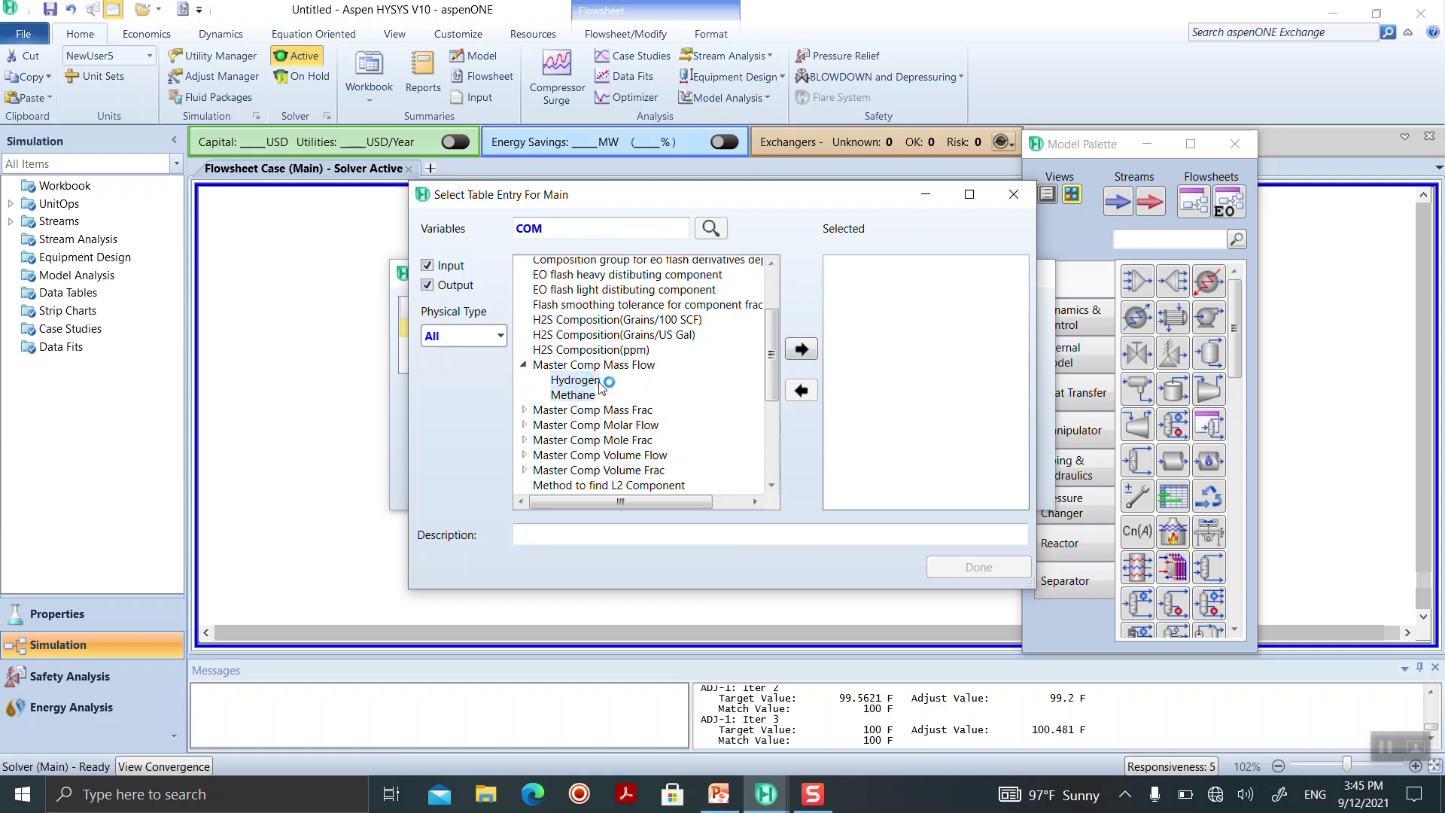
left_click(802, 348)
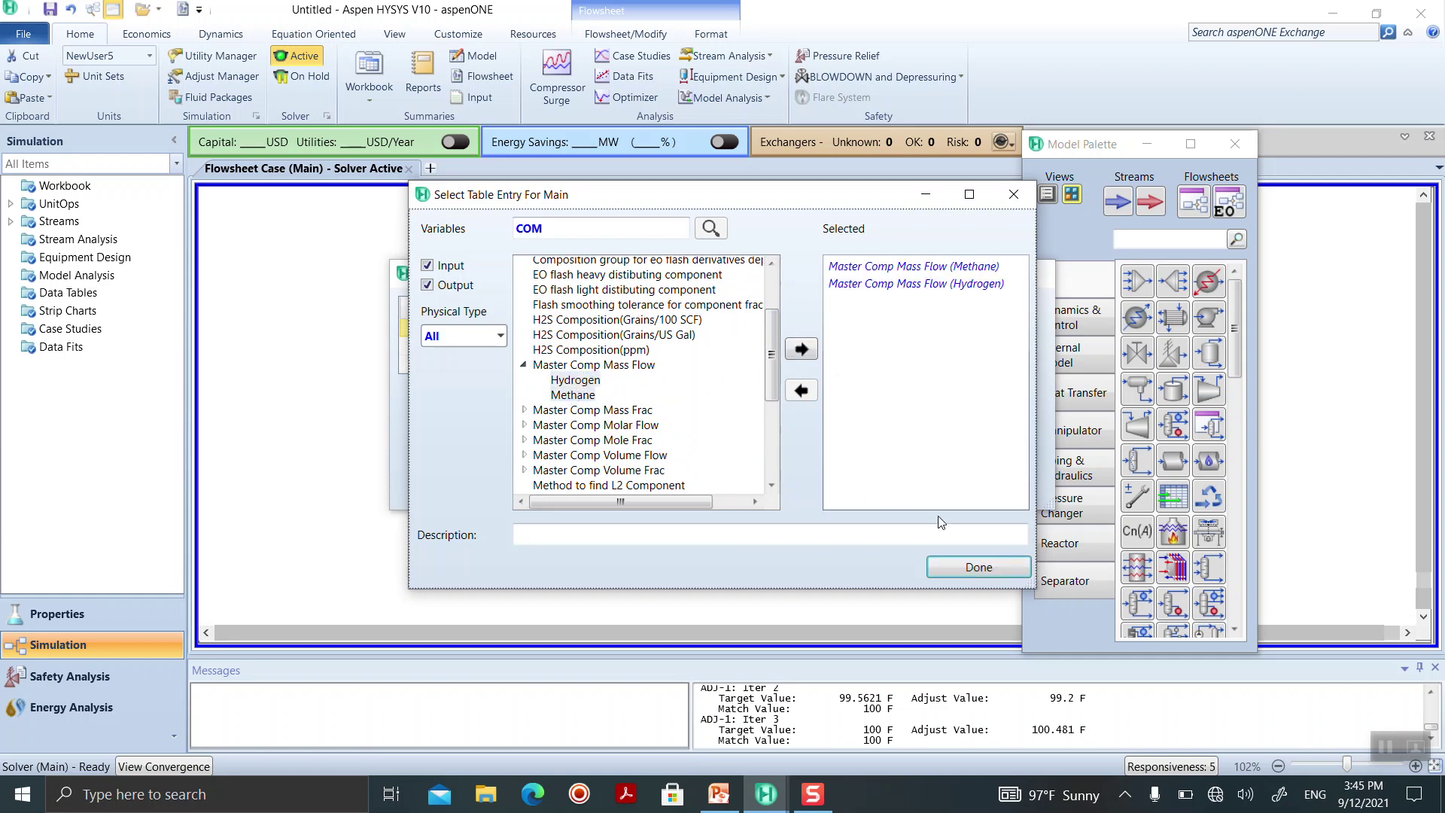